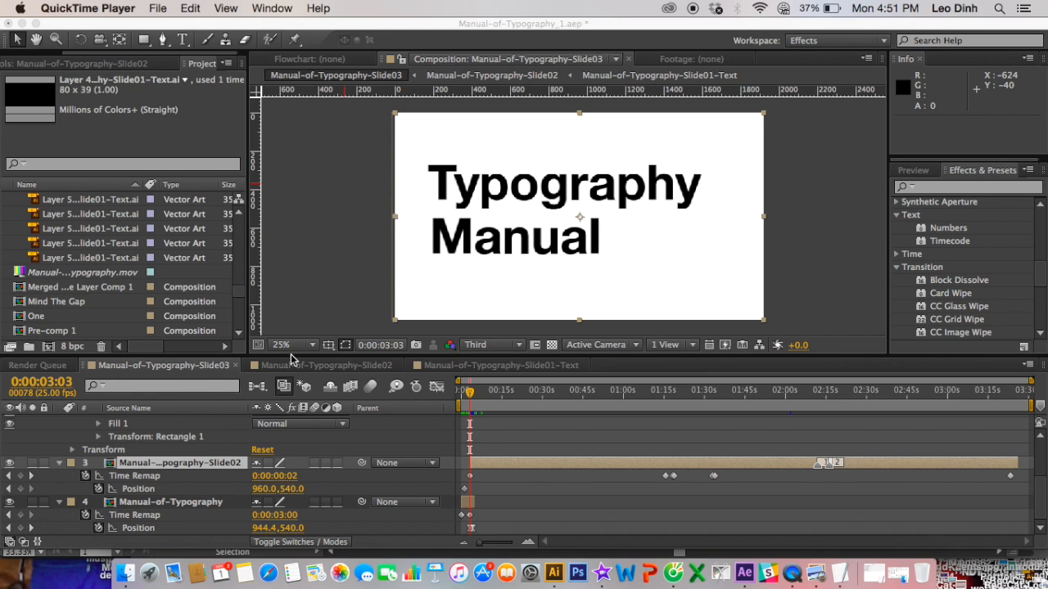
Switch to Finder, open Slide 2.ai from the Manual folder in Illustrator, and move the Layers panel beside the artwork.
click(125, 573)
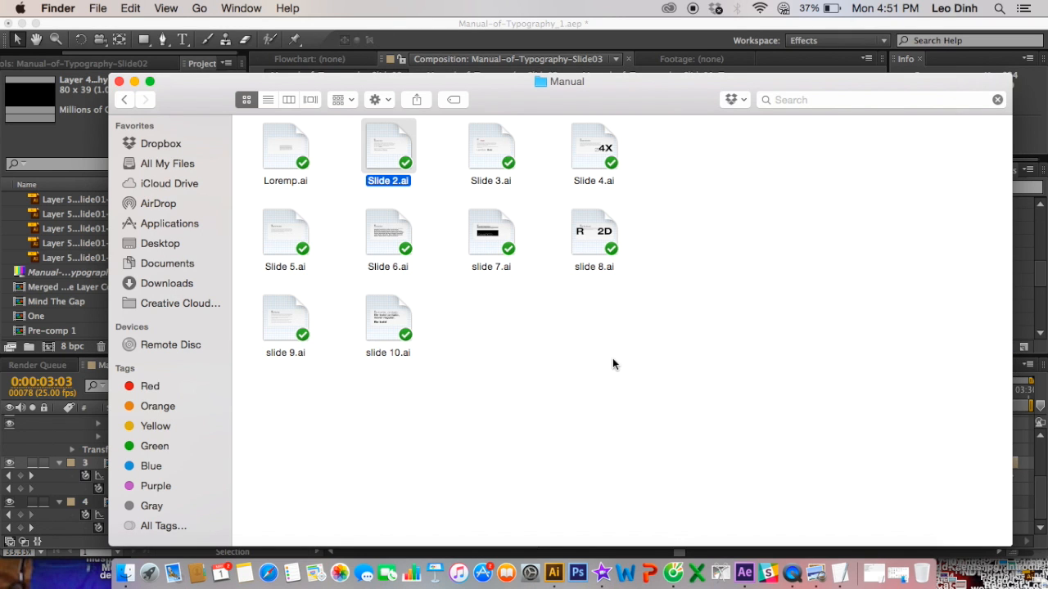
drag(686, 445, 247, 141)
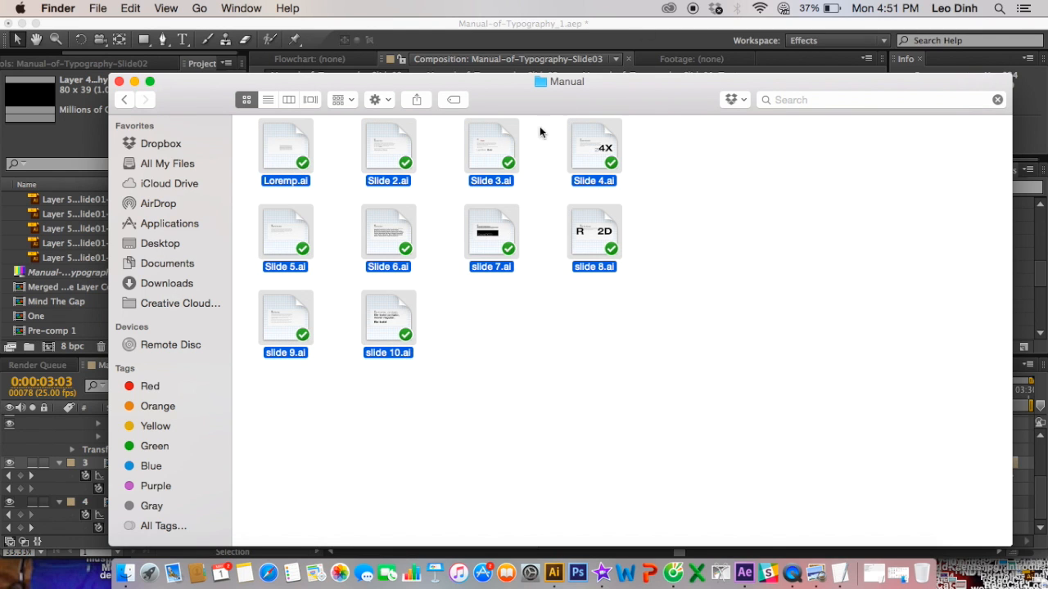
click(434, 155)
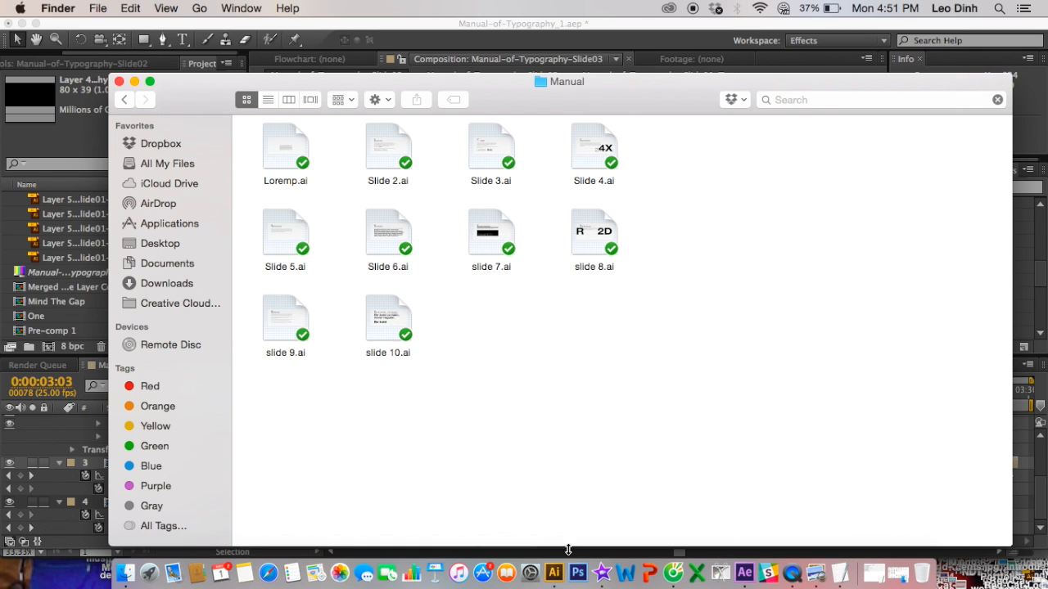
double_click(386, 149)
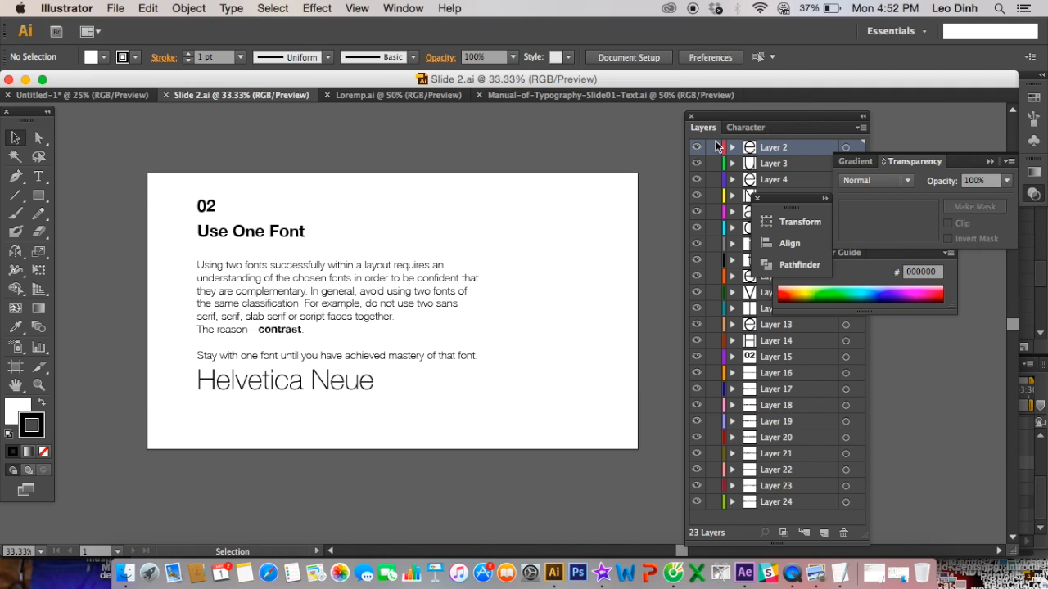
drag(734, 127, 637, 120)
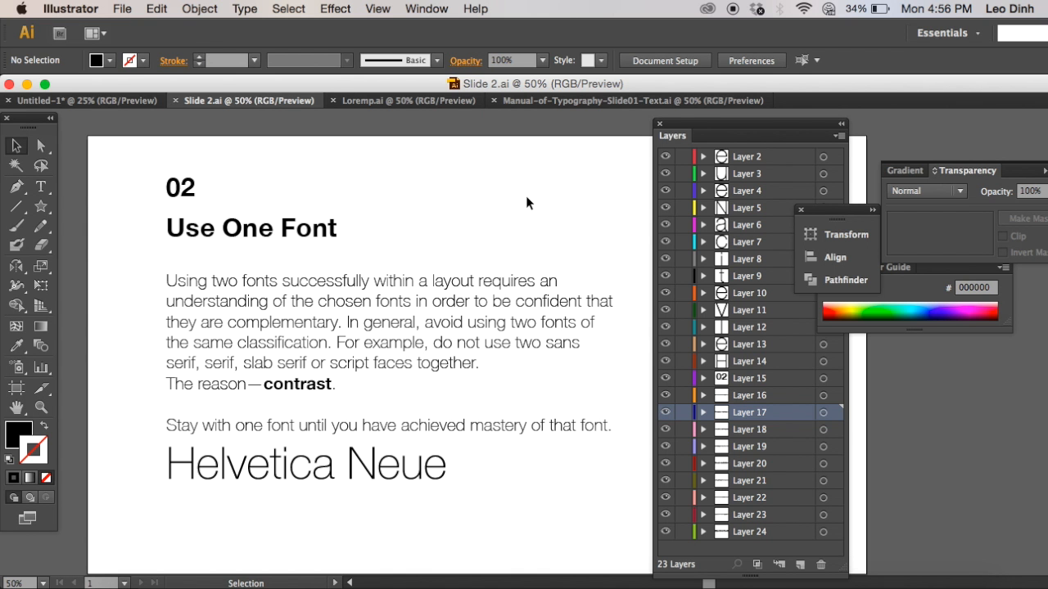
Create a new 1920 x 1080 px RGB document with one artboard.
click(122, 9)
click(127, 31)
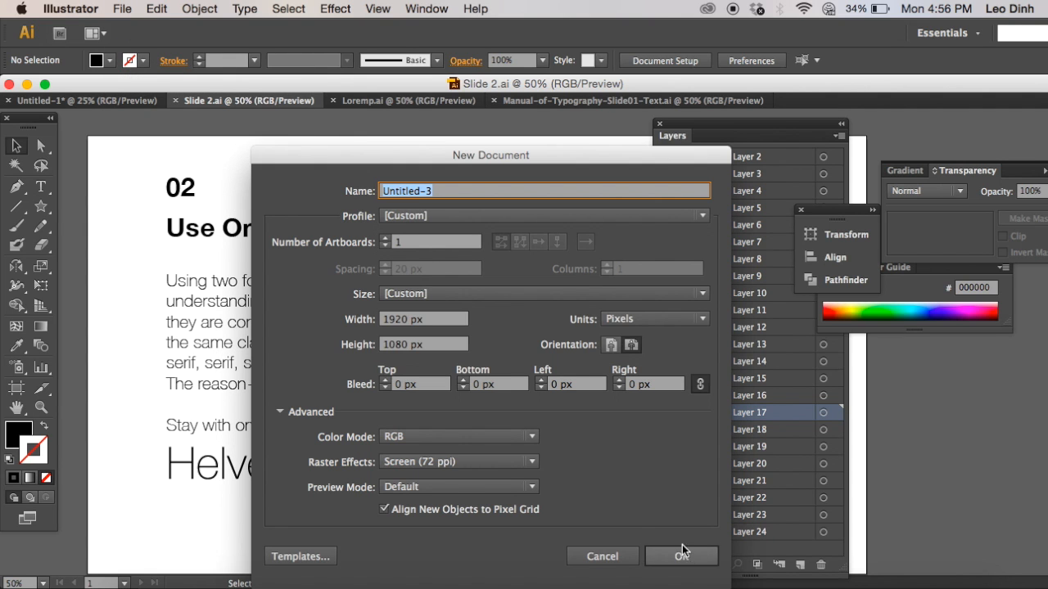
click(679, 554)
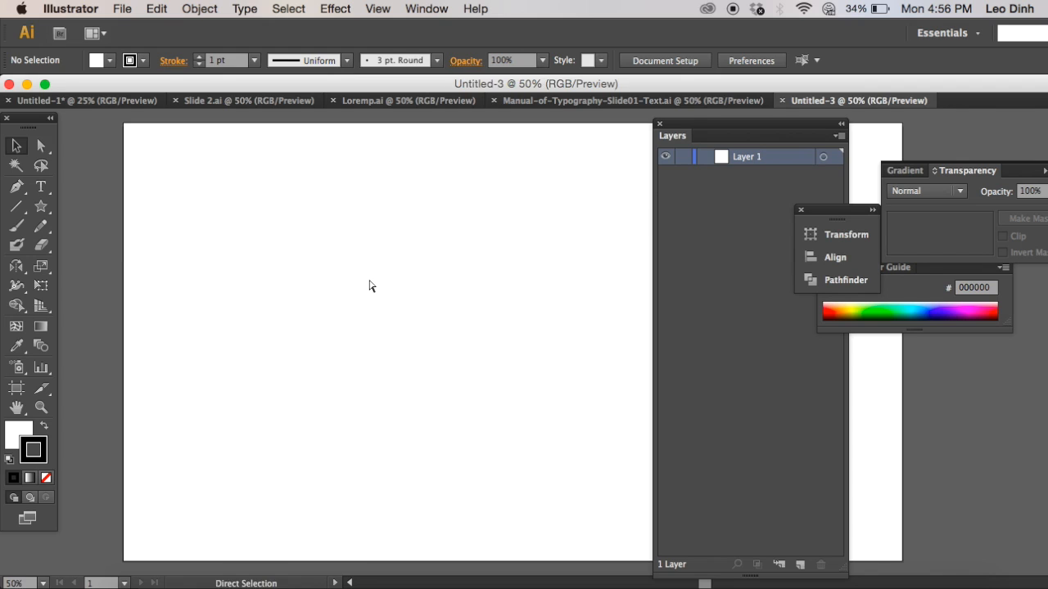
Draw a circle, a square, a wide rectangle and a five-pointed star on the artboard.
key(super+minus)
mouse_move(41, 214)
mouse_down()
mouse_move(62, 212)
mouse_move(90, 241)
mouse_up()
drag(240, 247, 354, 360)
drag(36, 202, 98, 207)
drag(145, 251, 222, 329)
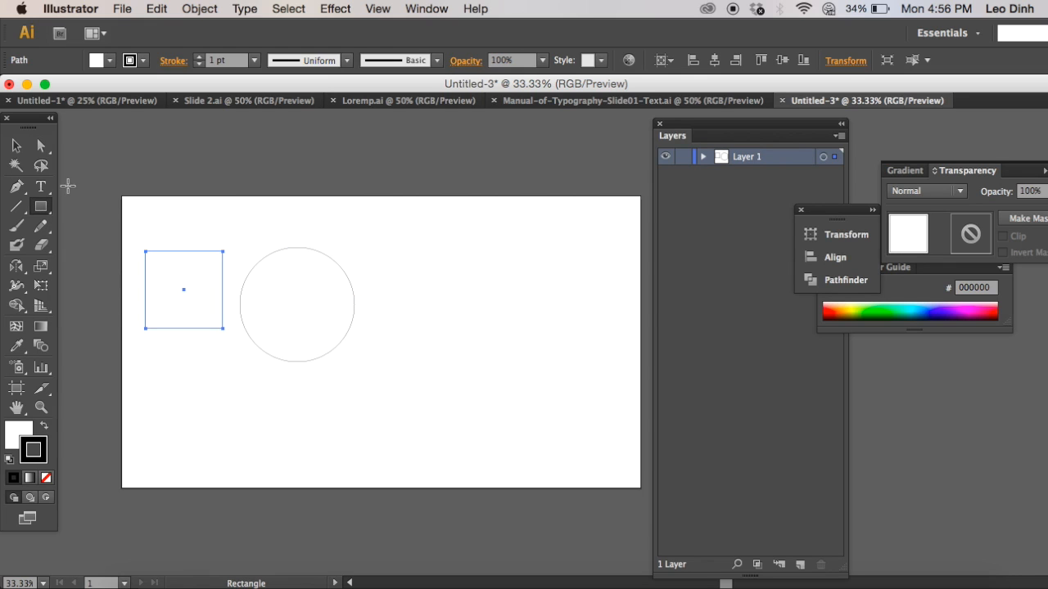
drag(414, 275, 540, 344)
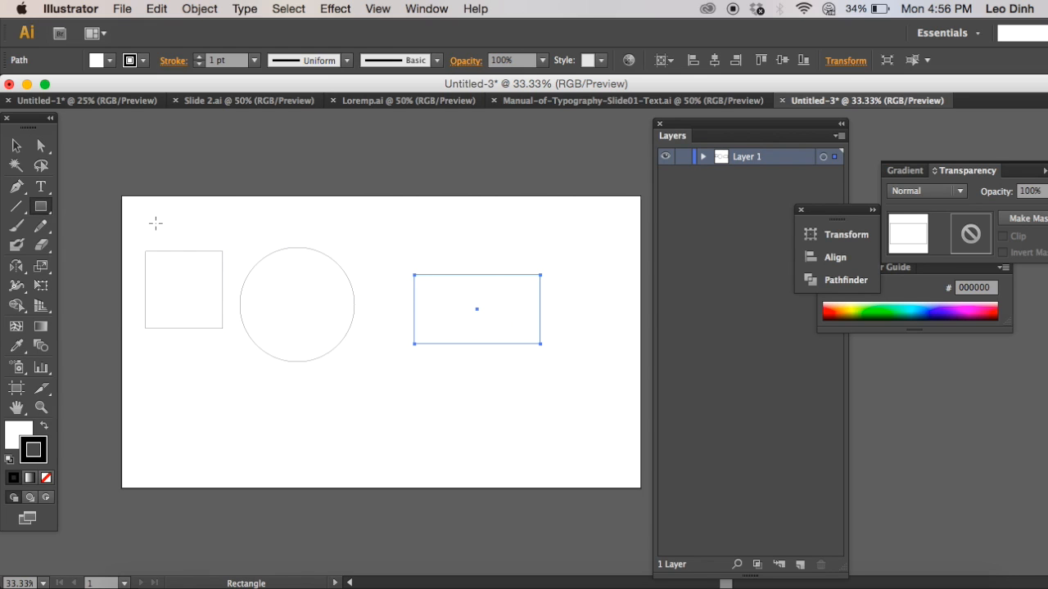
mouse_move(41, 207)
mouse_down()
mouse_move(67, 211)
mouse_move(99, 284)
mouse_up()
mouse_move(177, 391)
mouse_down()
mouse_move(238, 468)
mouse_move(210, 429)
mouse_move(243, 440)
mouse_up()
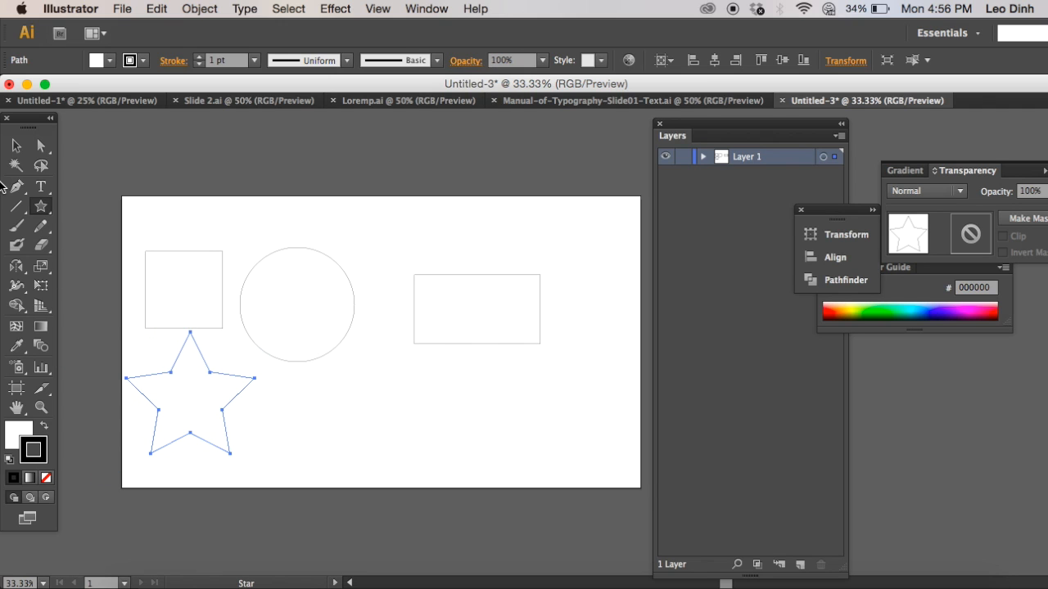
Paint several freehand Paintbrush strokes across and below the circle and the rectangle.
click(16, 226)
drag(270, 367, 375, 366)
drag(383, 409, 431, 407)
drag(412, 334, 325, 312)
mouse_move(300, 306)
mouse_down()
mouse_move(451, 314)
mouse_move(474, 367)
mouse_up()
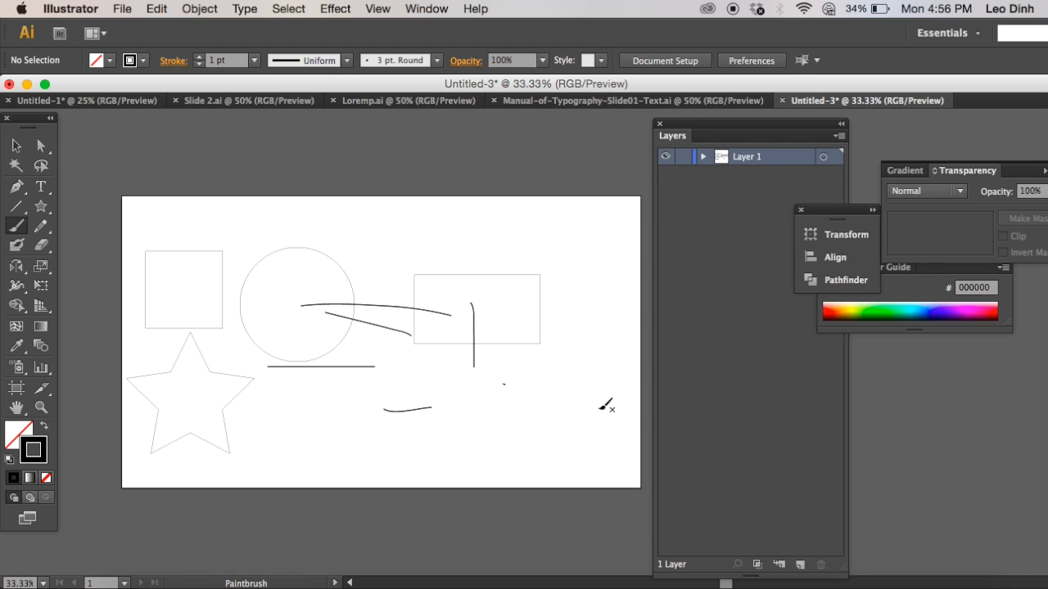
Release the artwork in Layer 1 to separate layers with Release to Layers (Sequence).
drag(725, 126, 670, 73)
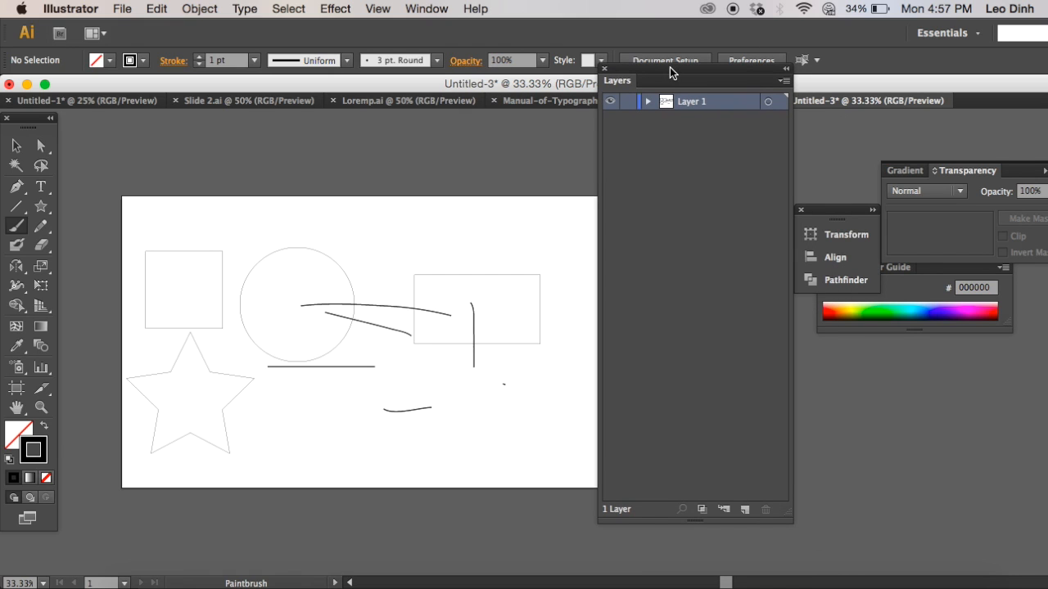
click(783, 84)
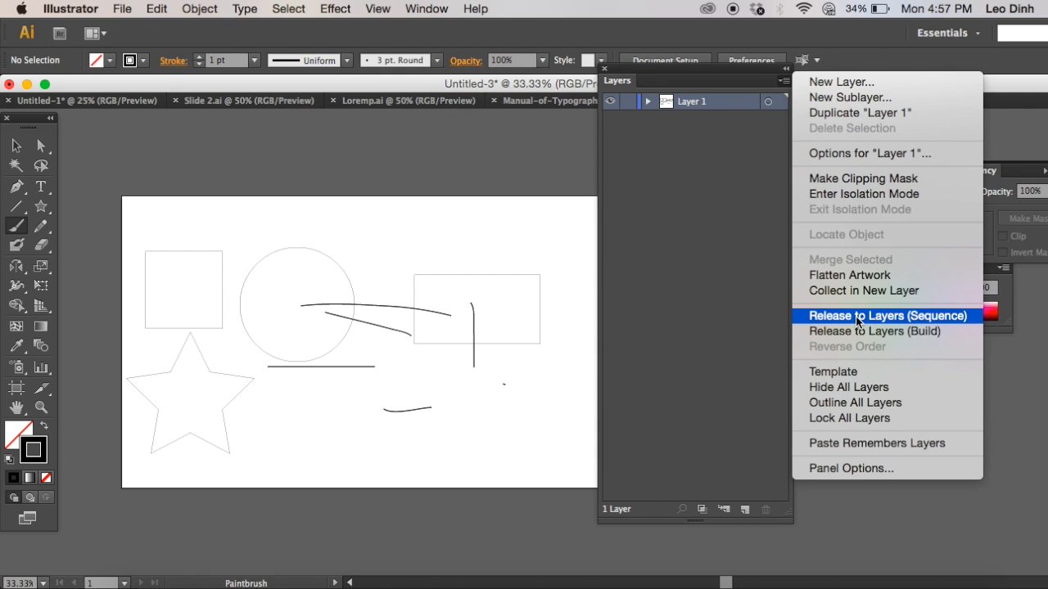
click(886, 318)
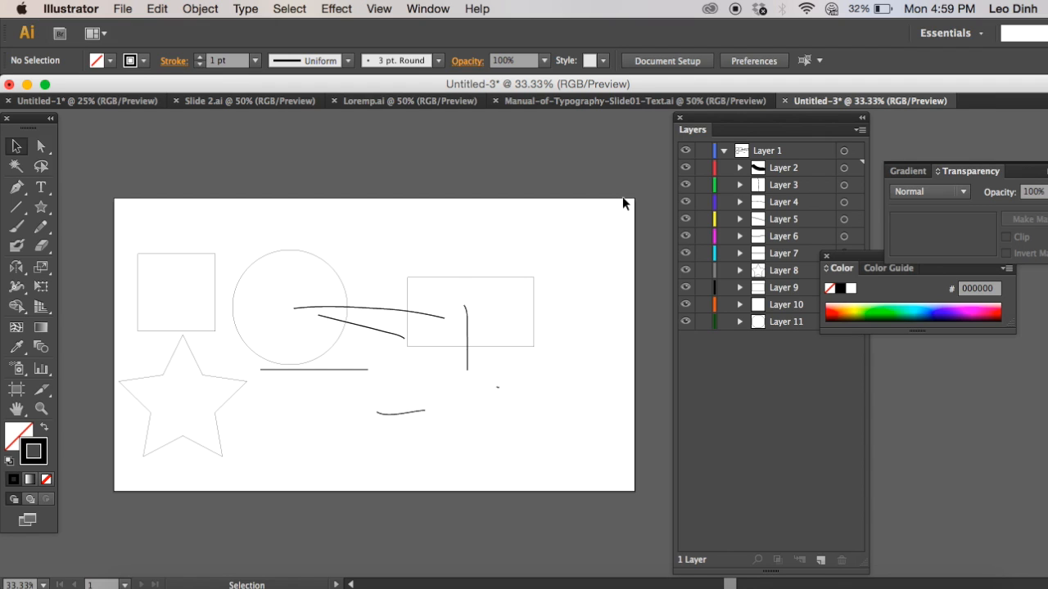
Move Layer 2 through Layer 11 out of Layer 1 to the top level, and delete the empty Layer 1.
click(795, 174)
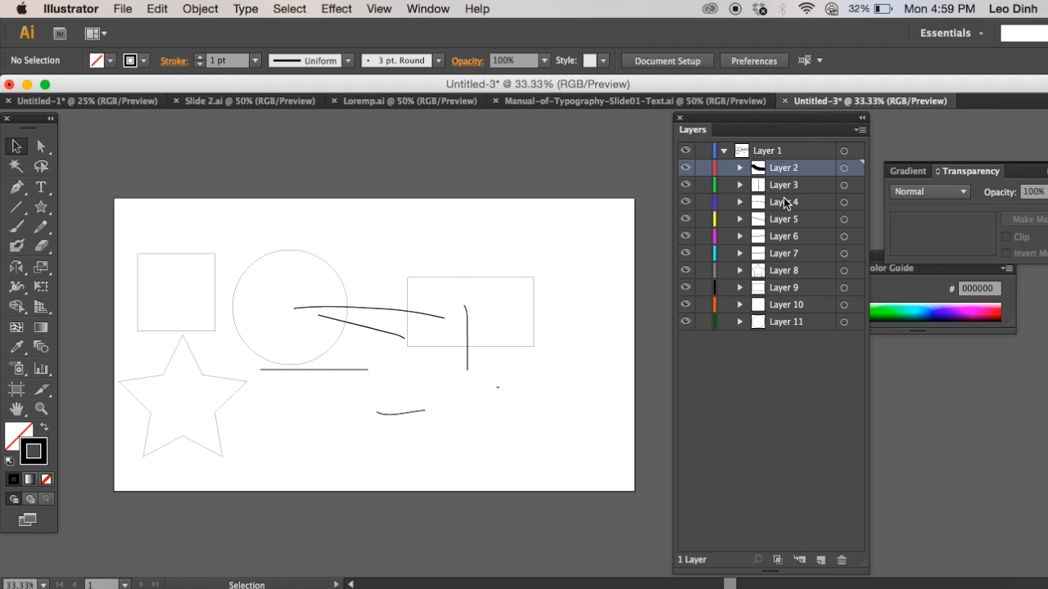
click(784, 321)
shift+click(783, 173)
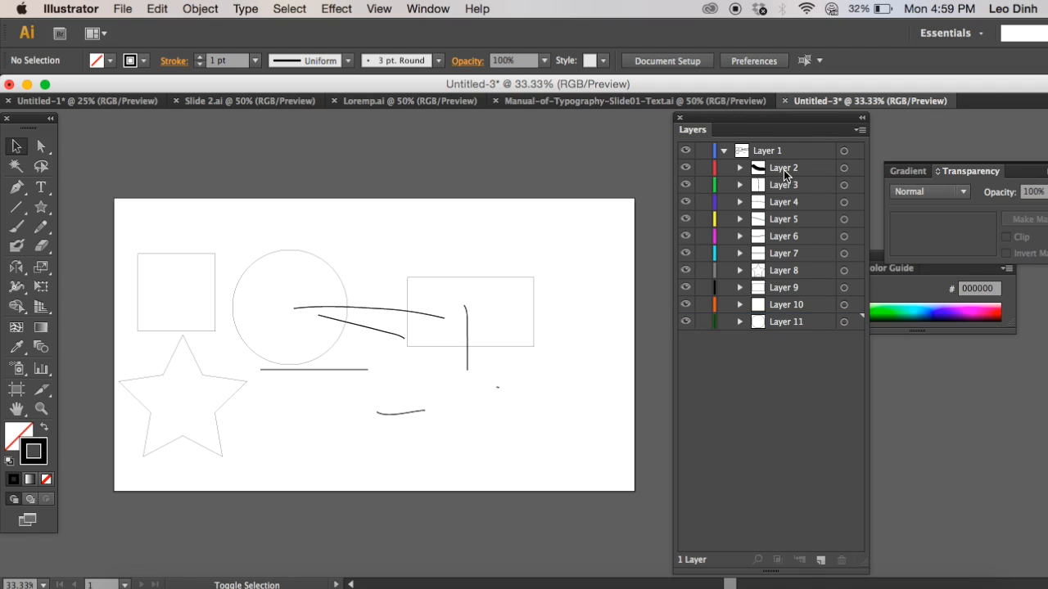
click(792, 322)
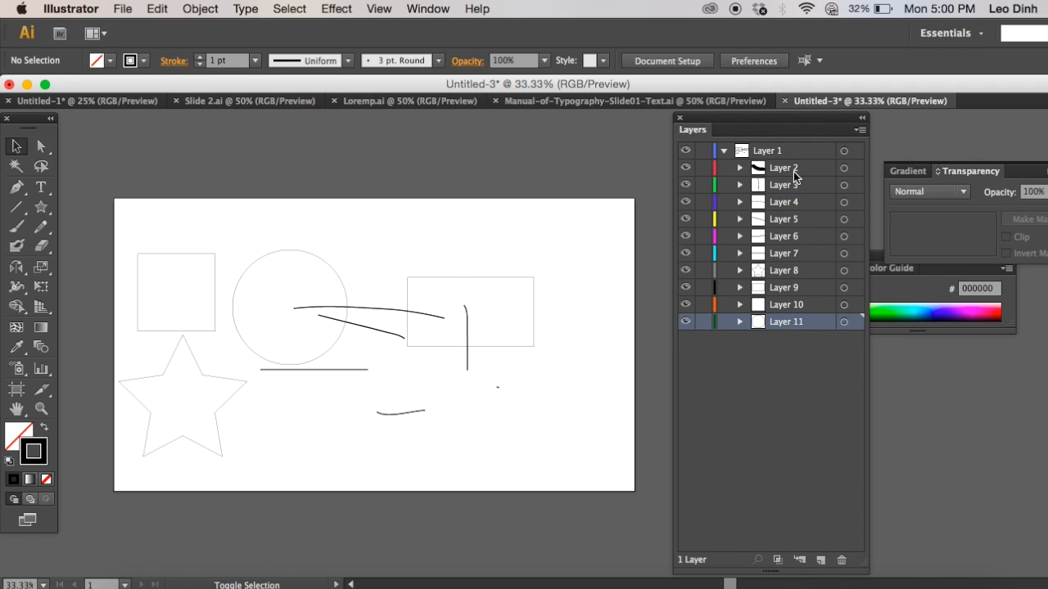
shift+click(796, 174)
drag(770, 169, 782, 147)
click(751, 349)
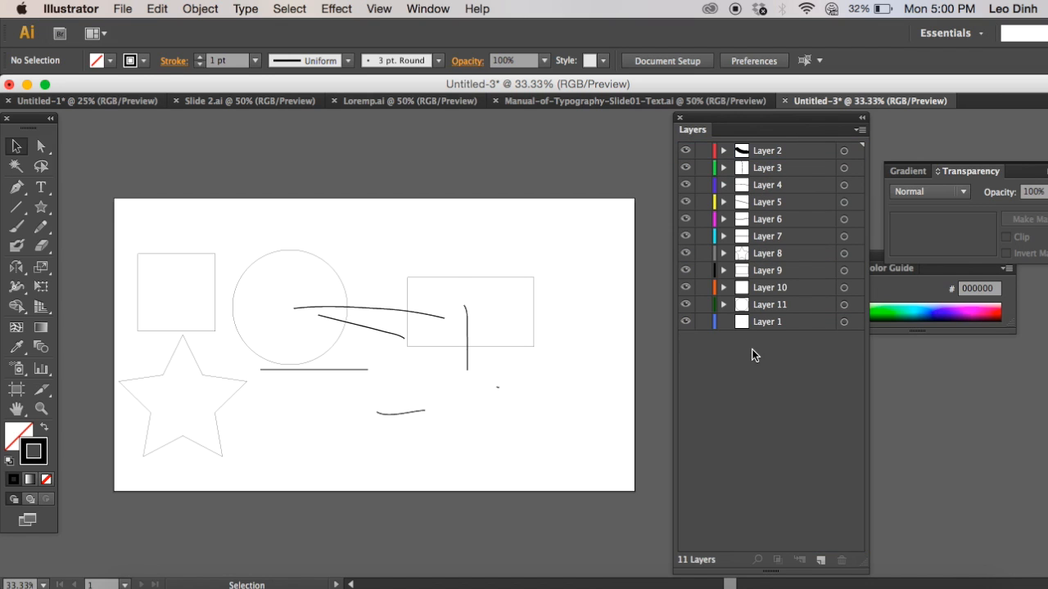
click(772, 323)
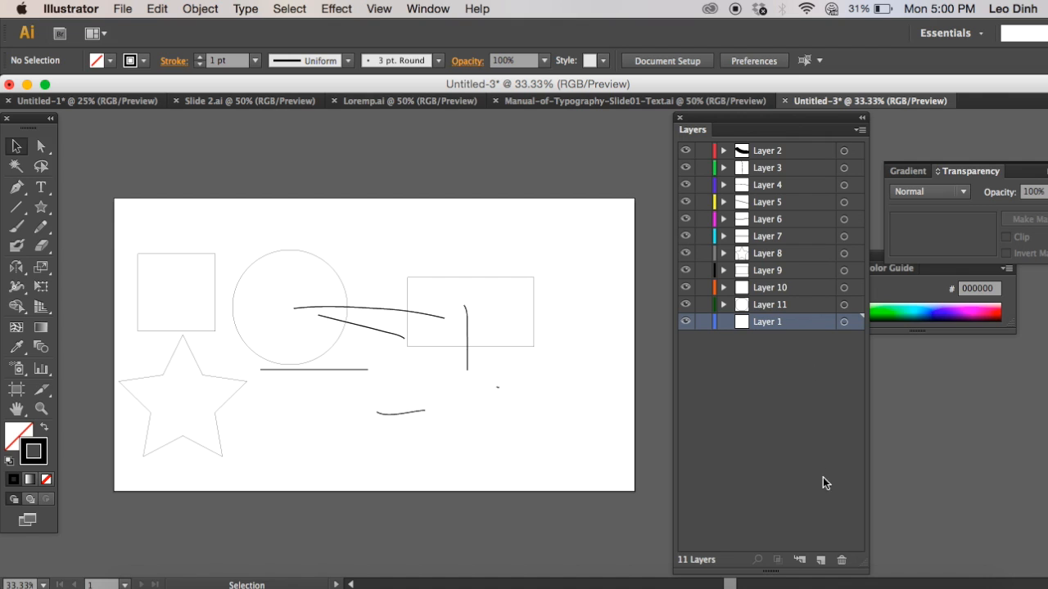
click(848, 560)
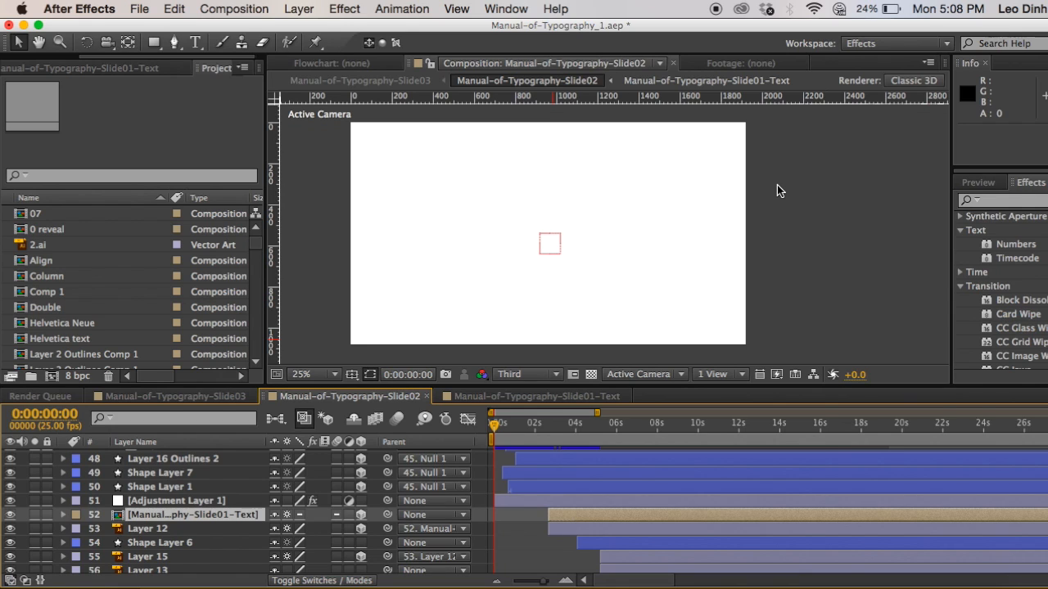
In After Effects, preview the Manual-of-Typography-Slide02 composition and create a 5-second HDTV 1080 25 composition named 01.
key(space)
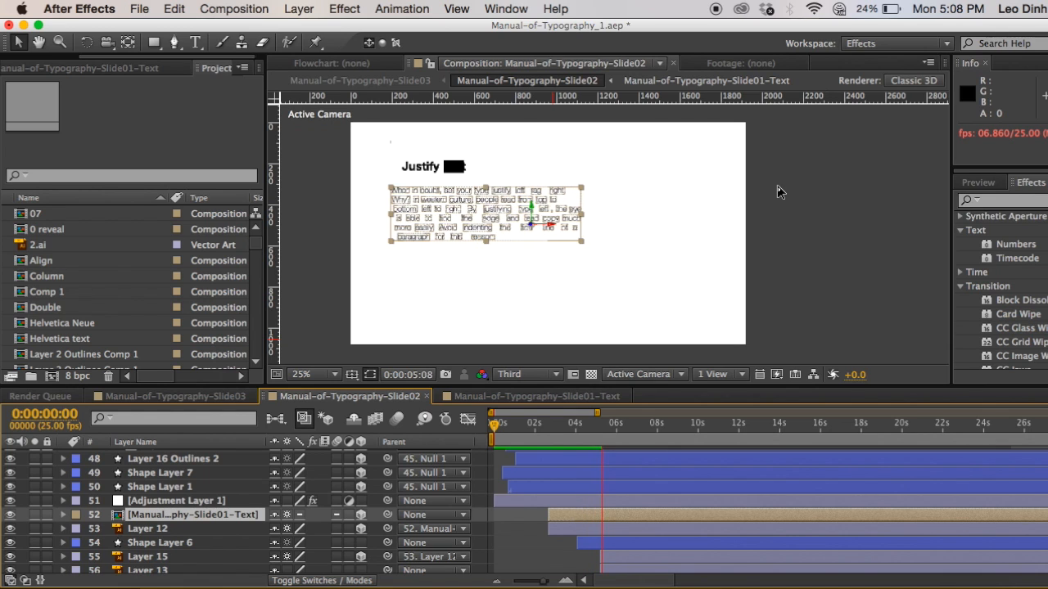
click(238, 10)
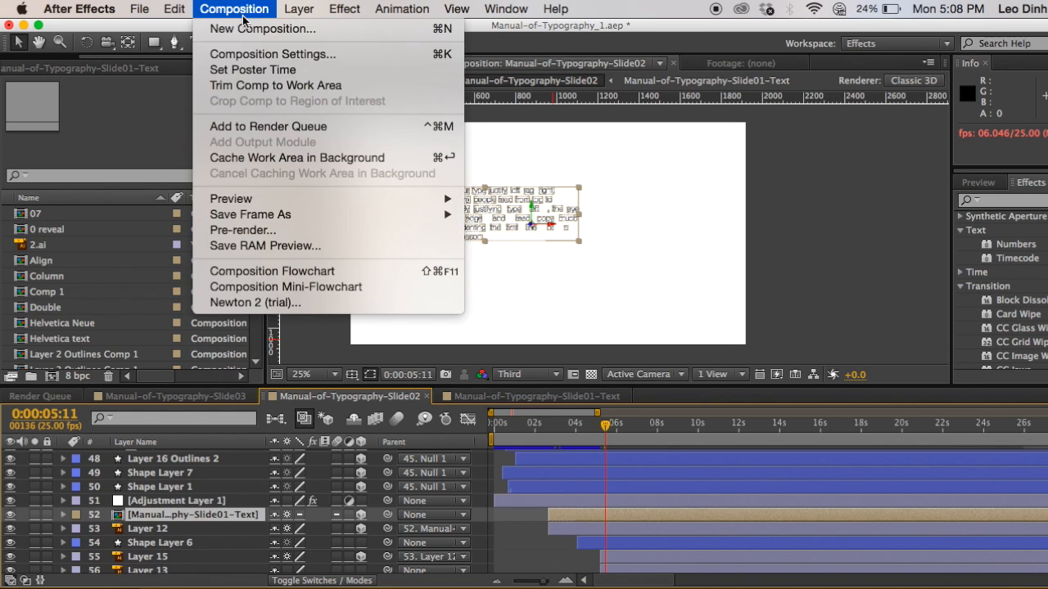
click(253, 28)
text(01)
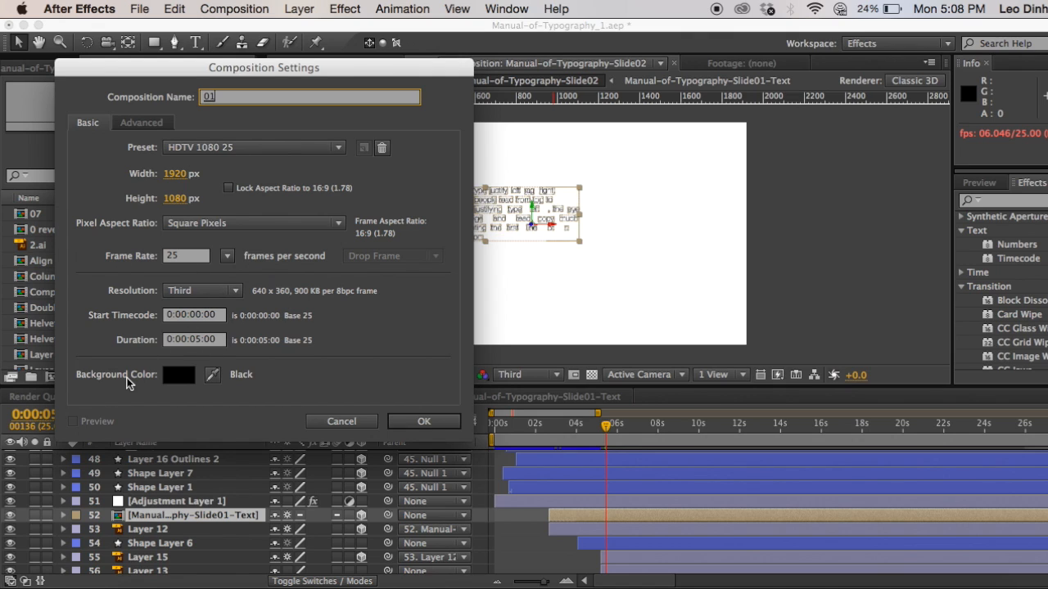
click(423, 421)
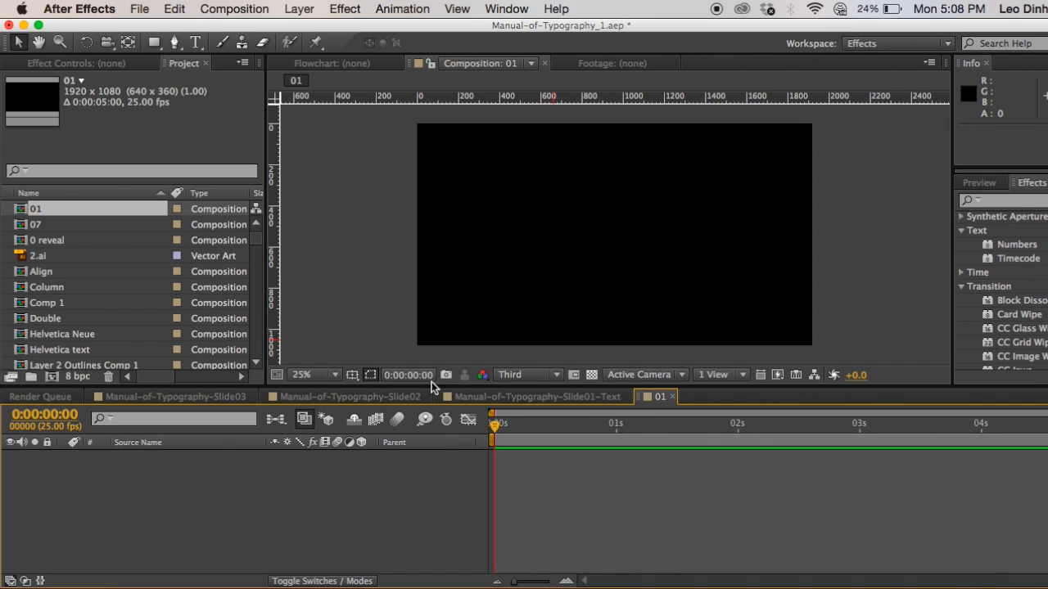
Add the text "0" to composition 01, scale it up and place it near the middle of the frame.
click(196, 43)
click(564, 237)
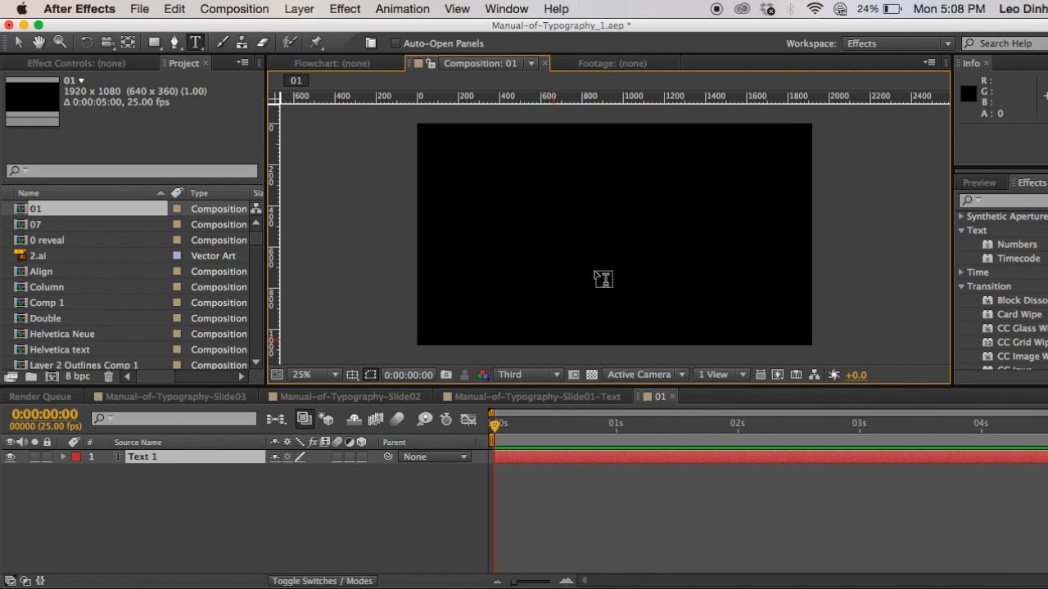
text(0)
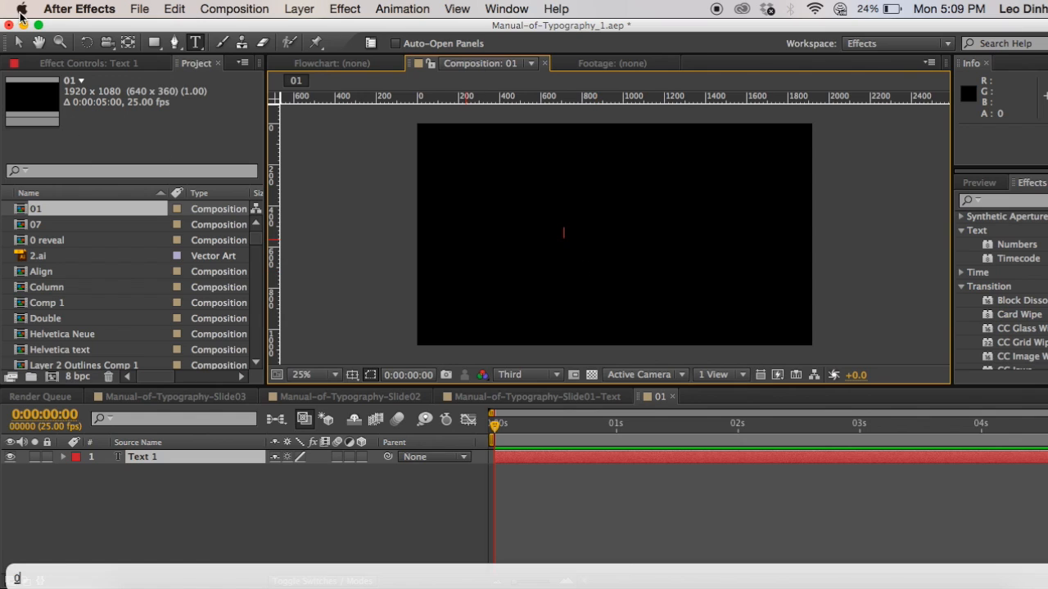
click(18, 43)
drag(568, 229, 618, 174)
drag(574, 203, 605, 241)
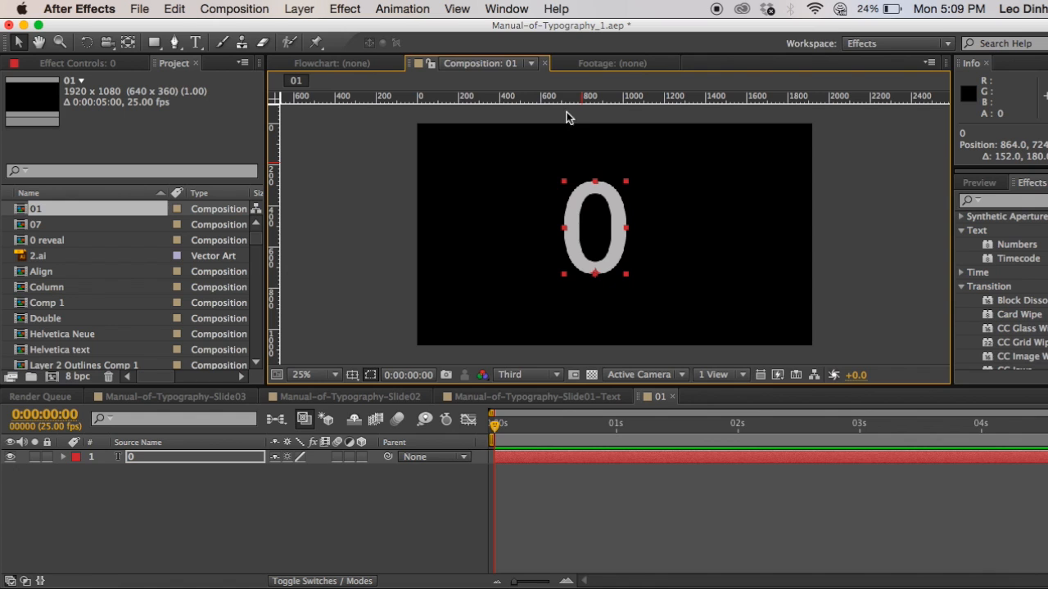
Check the zero's font settings in the Character panel, and shift the zero to the centre of the frame.
click(505, 10)
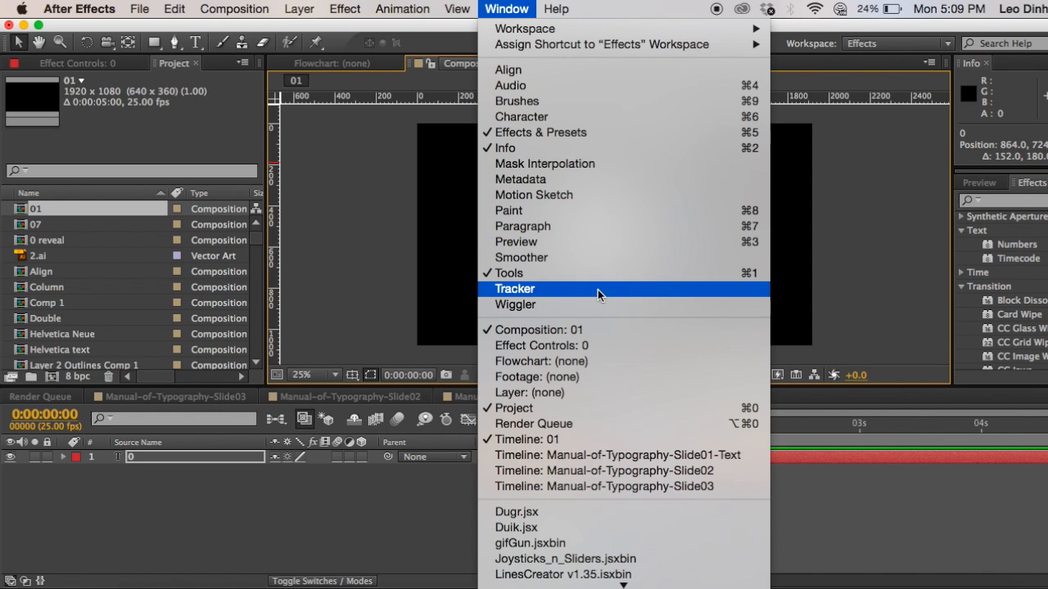
click(556, 117)
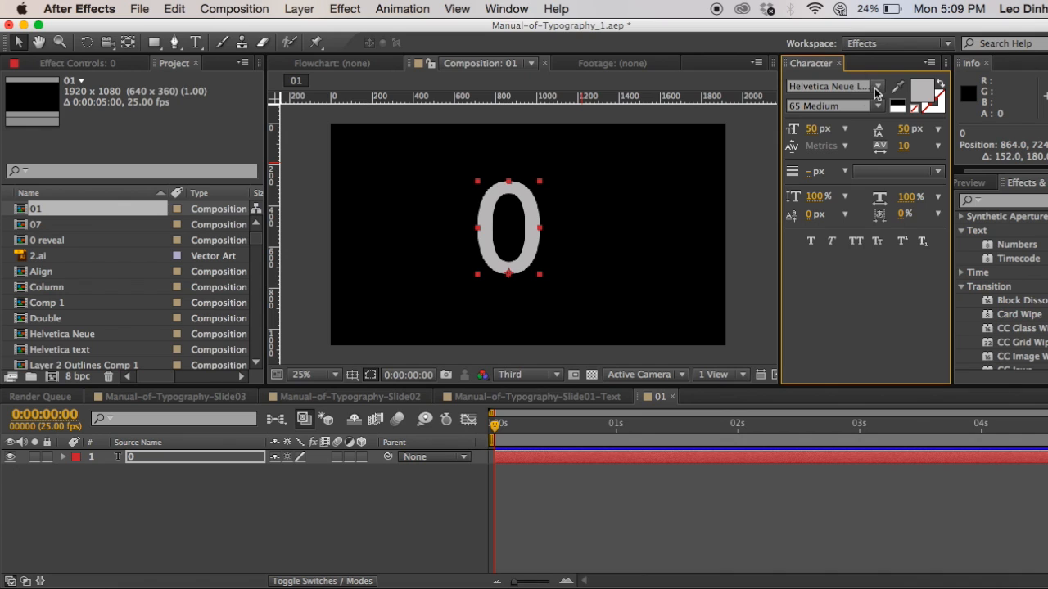
click(837, 63)
drag(611, 238, 633, 240)
click(666, 214)
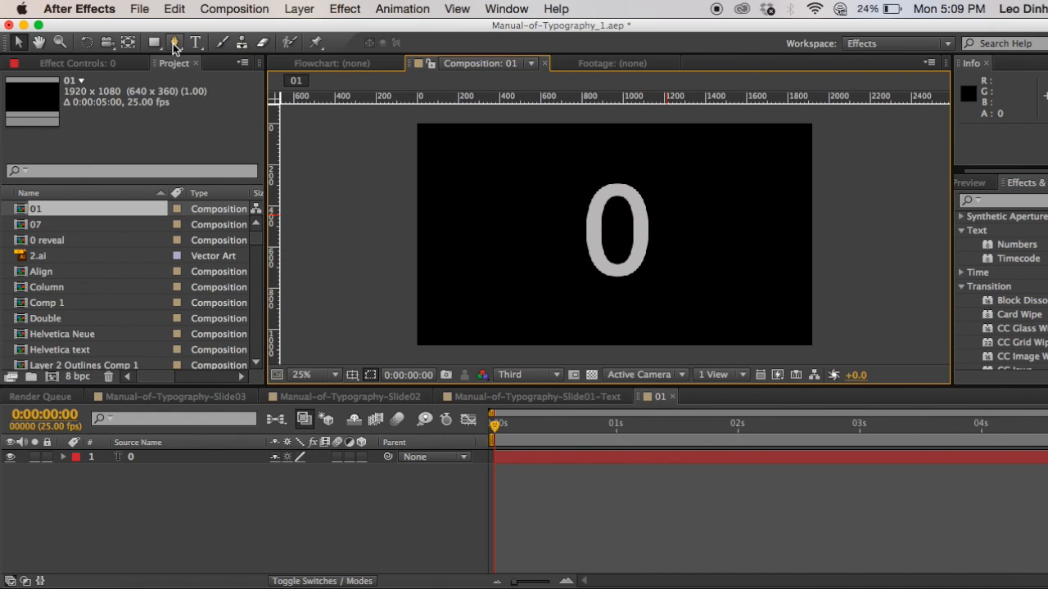
Trace the right half of the zero from top to bottom with a Pen tool path, using a red 24 px stroke.
drag(172, 46, 209, 41)
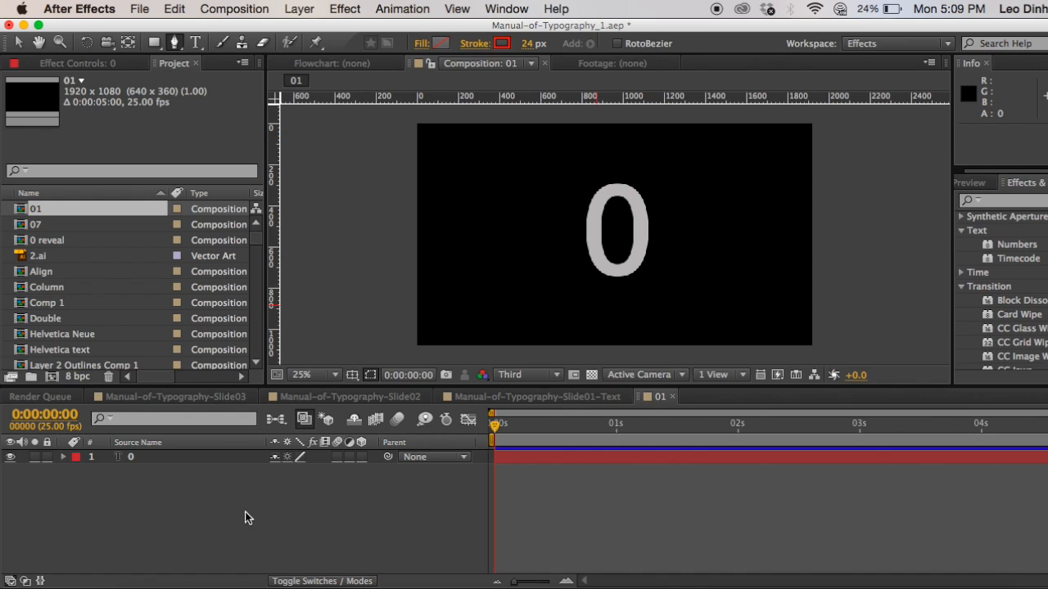
click(196, 460)
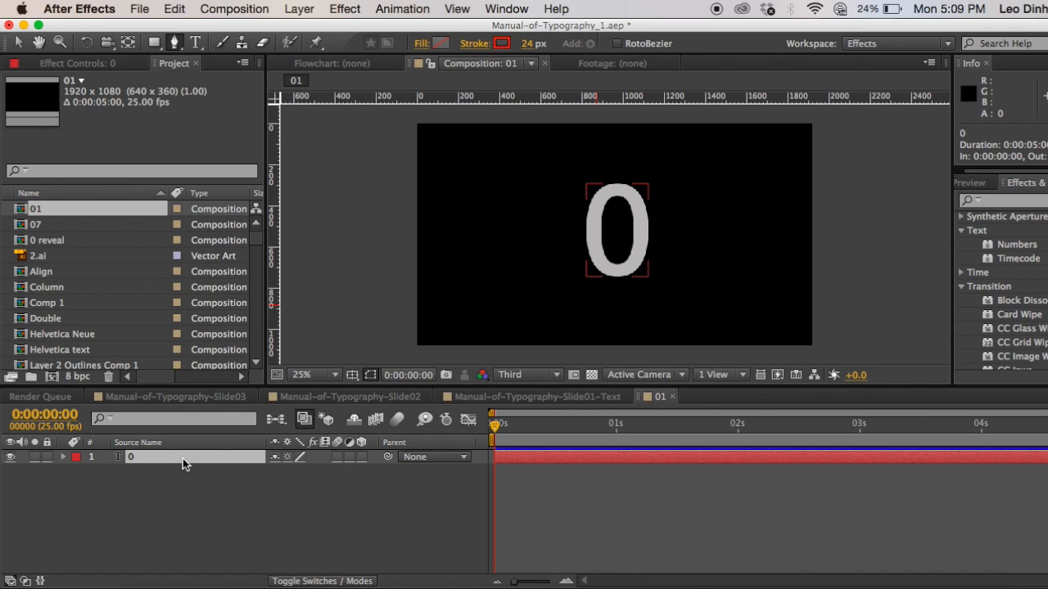
click(207, 495)
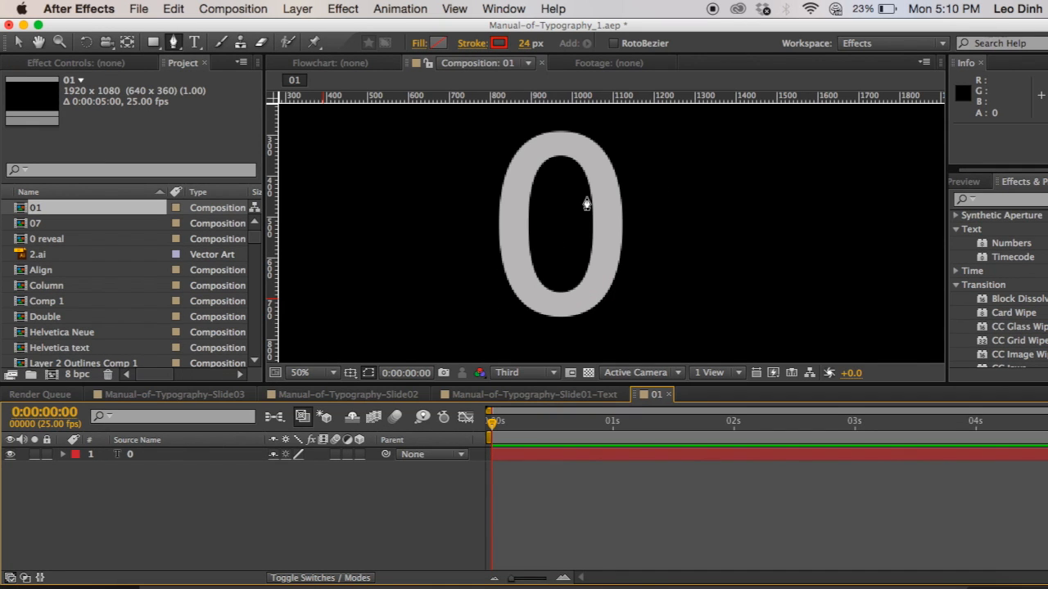
click(559, 144)
mouse_move(608, 223)
mouse_down()
mouse_move(608, 311)
mouse_move(559, 309)
mouse_up()
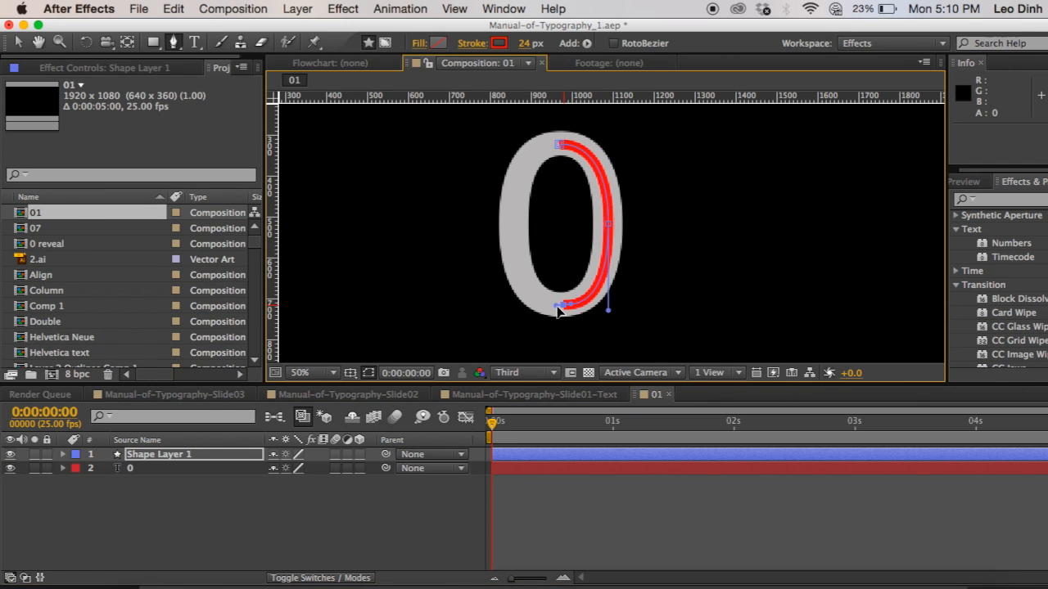
key(v)
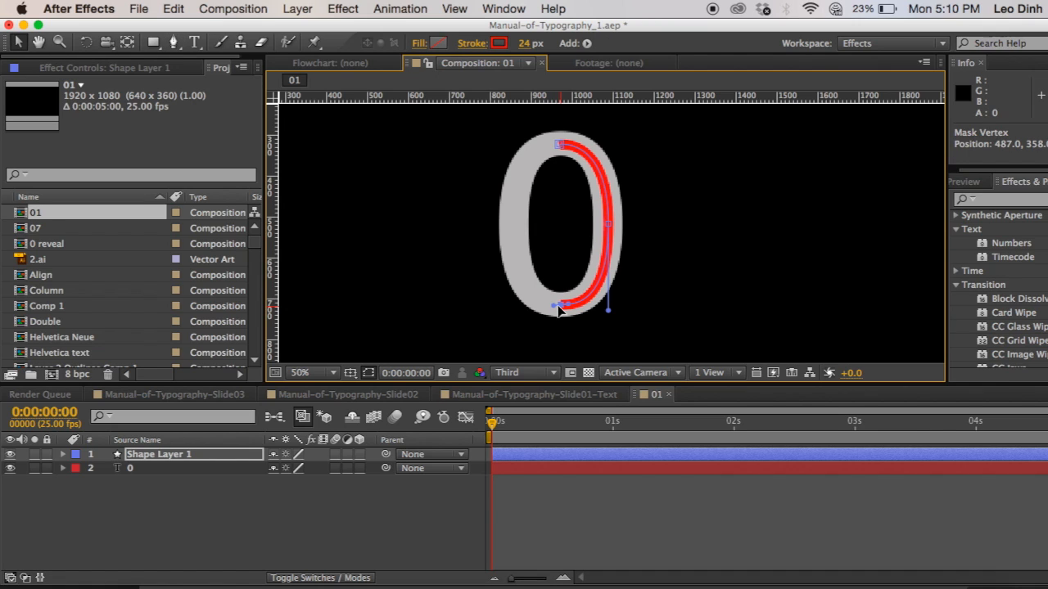
Fine-tune the middle handles of the path tracing the zero's right half, and widen its red stroke to 88 px.
click(607, 309)
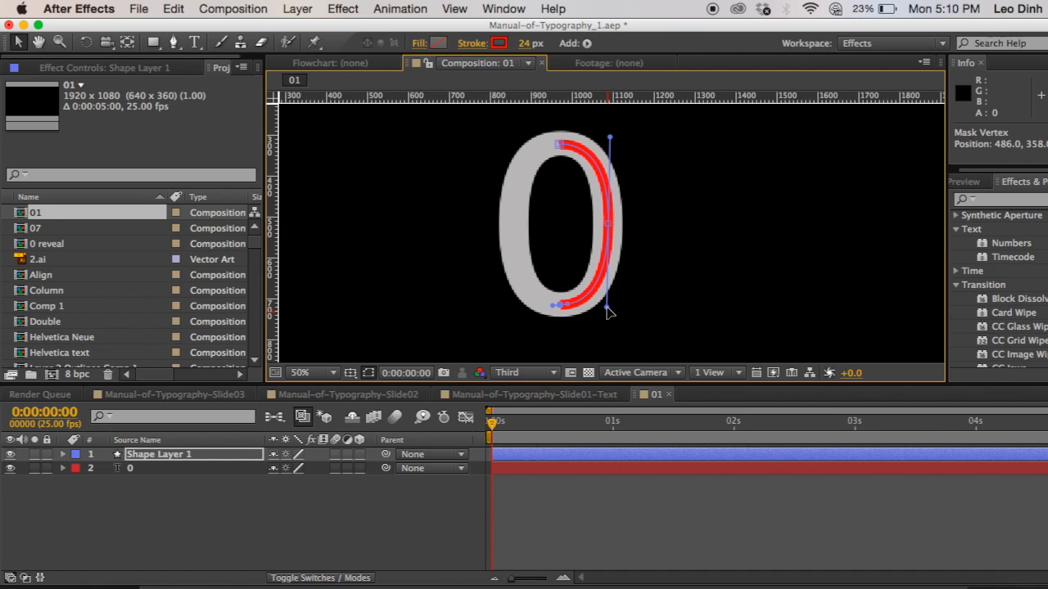
drag(611, 223, 610, 221)
drag(611, 137, 611, 136)
drag(604, 305, 603, 303)
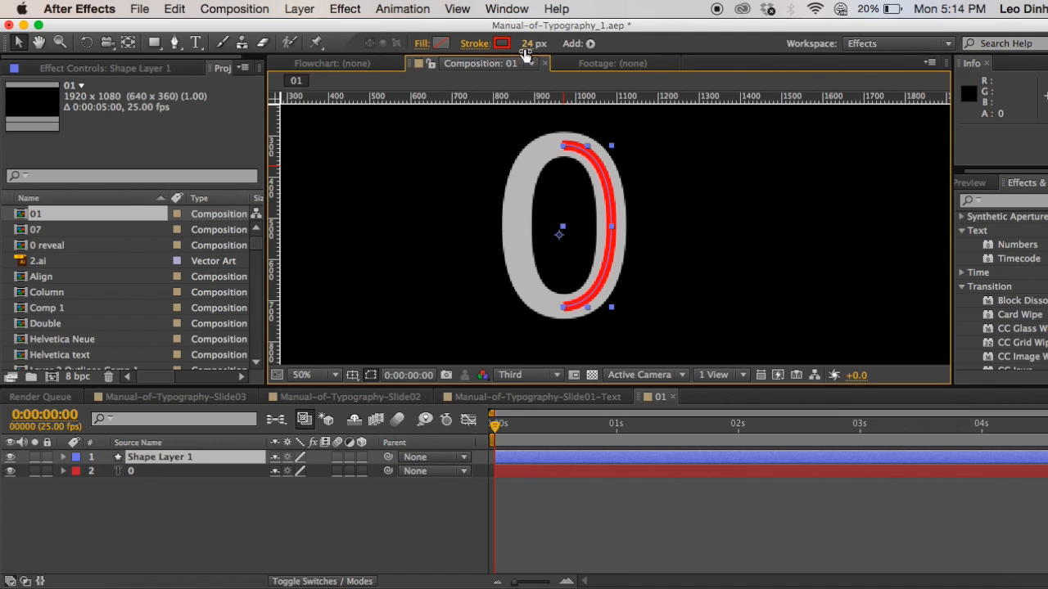
drag(527, 44, 591, 50)
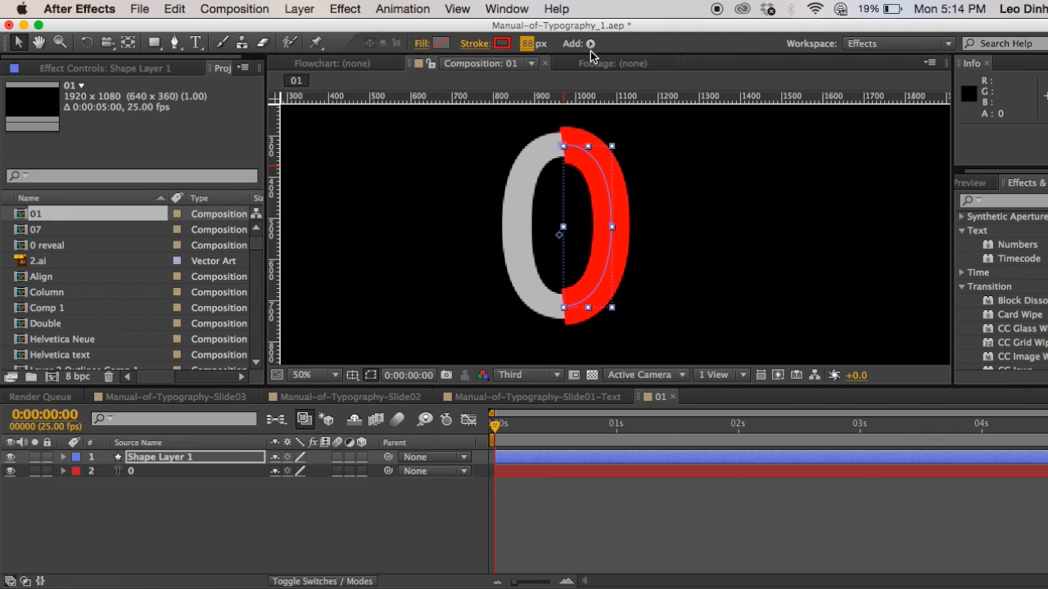
Add Trim Paths to Shape Layer 1 and expand its settings, enlarging the timeline to show them.
click(65, 458)
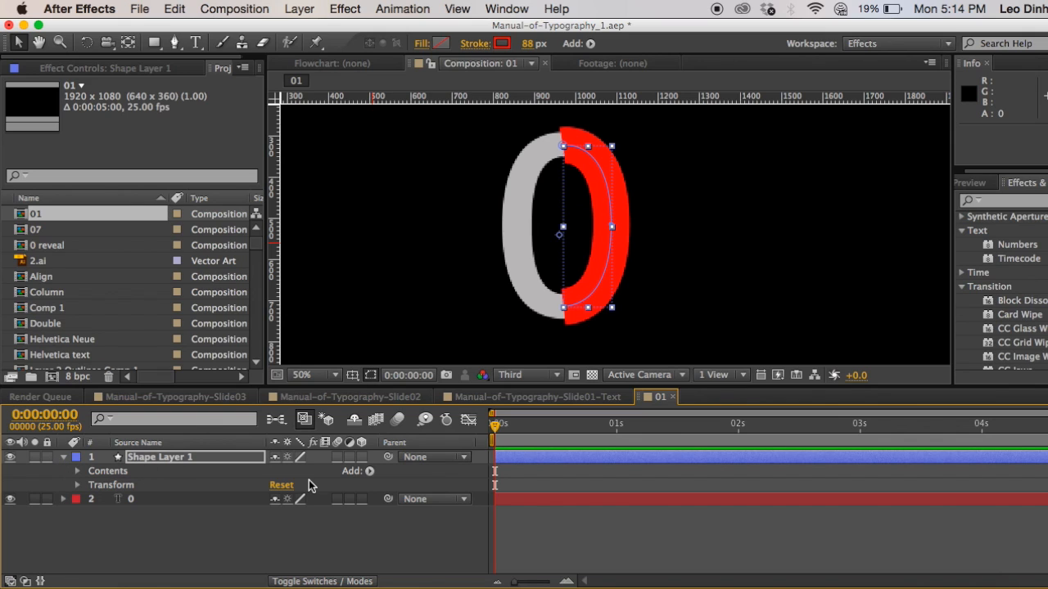
click(370, 472)
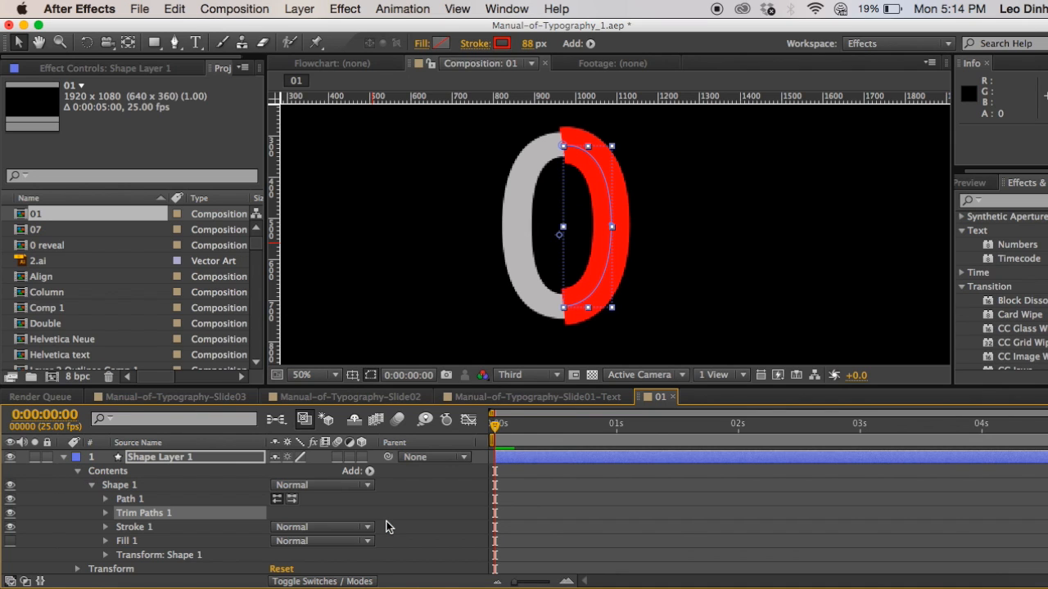
click(106, 513)
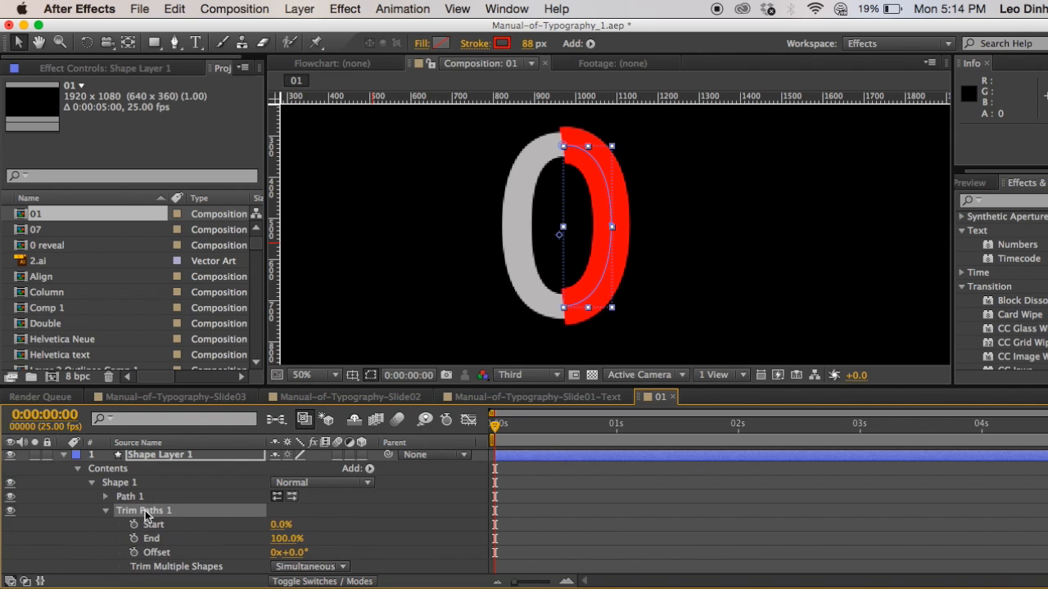
drag(206, 386, 206, 336)
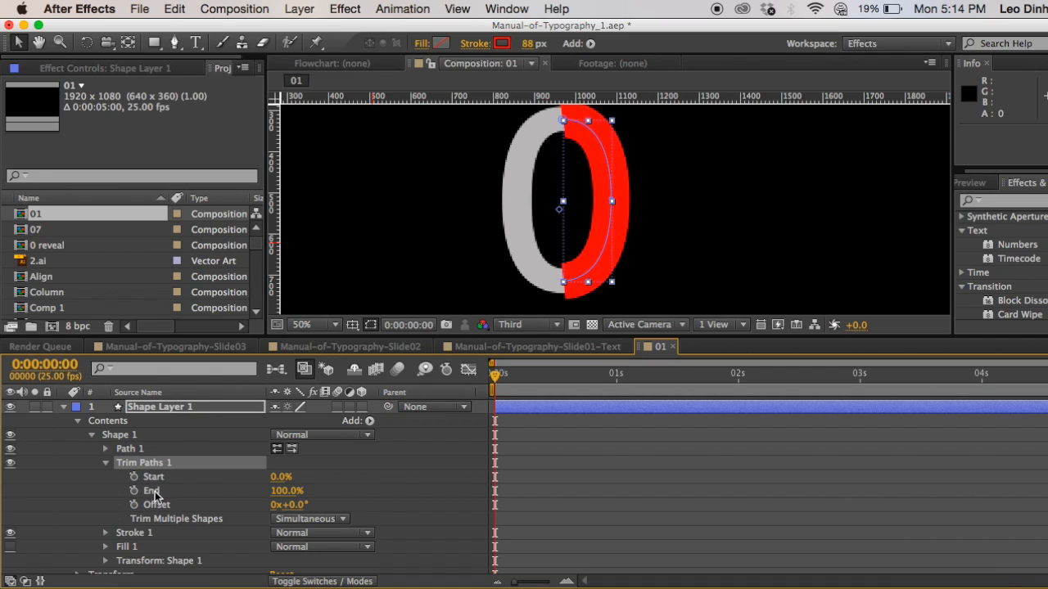
mouse_move(279, 480)
mouse_down()
mouse_move(375, 478)
mouse_move(268, 477)
mouse_move(386, 474)
mouse_move(297, 484)
mouse_up()
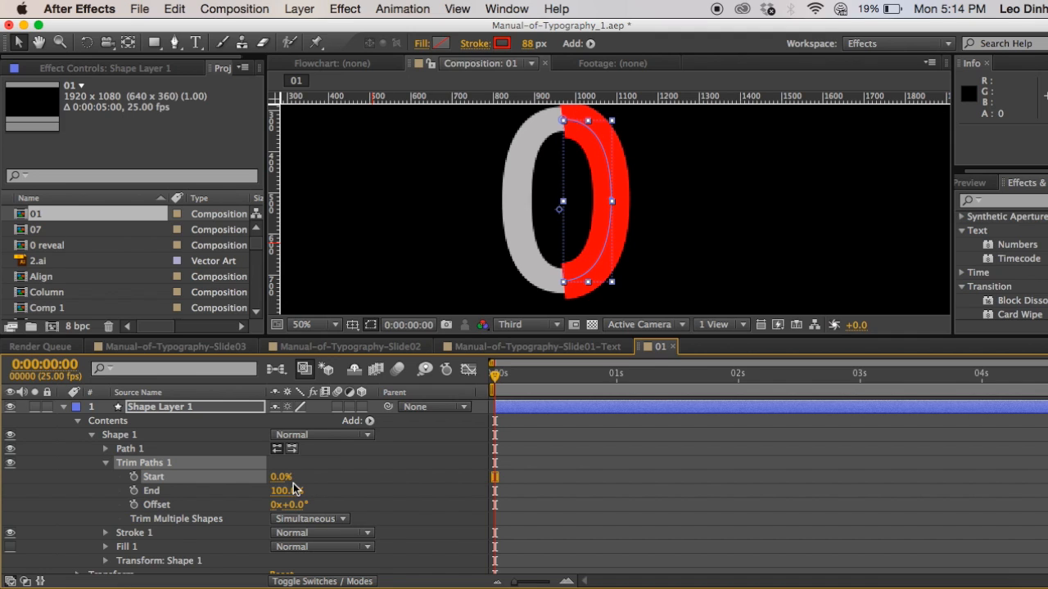
click(134, 478)
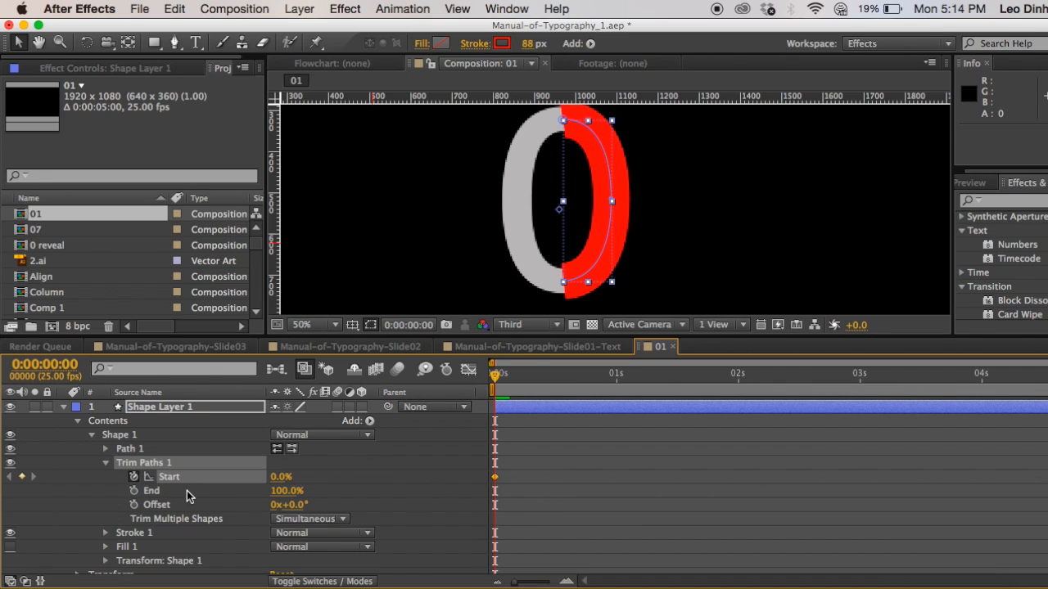
key(super+z)
Keyframe the Trim Paths End from 0% at frame 0 to 100% at frame 18, and preview the reveal.
click(133, 492)
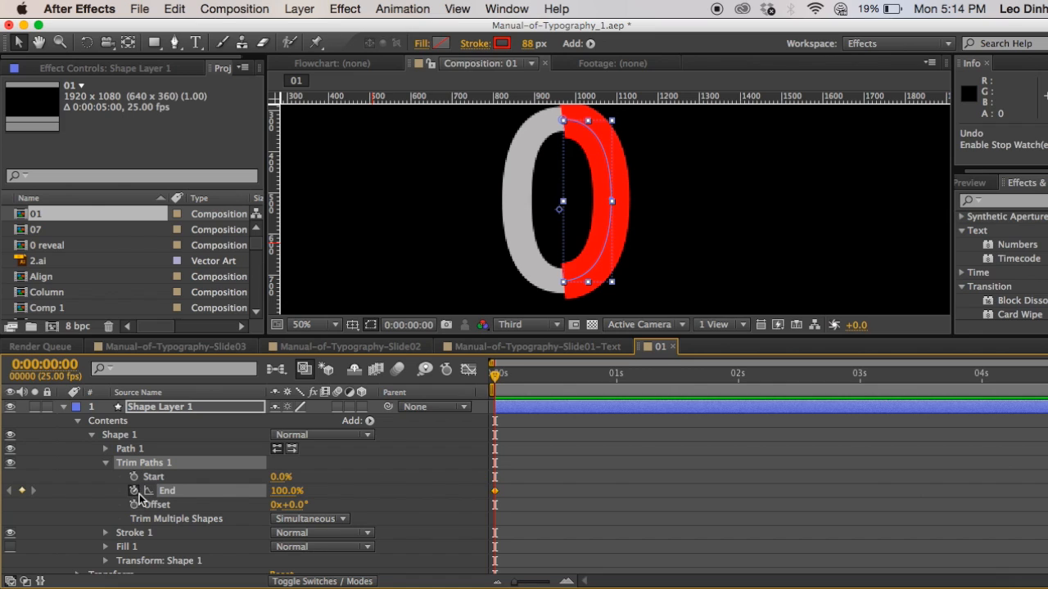
drag(495, 492, 584, 495)
click(113, 487)
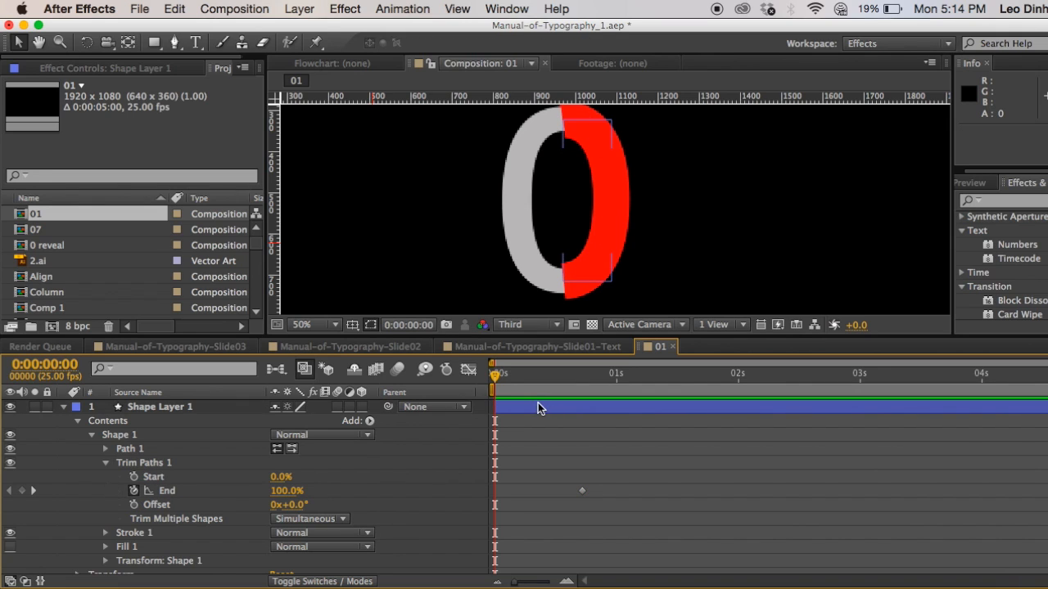
click(497, 377)
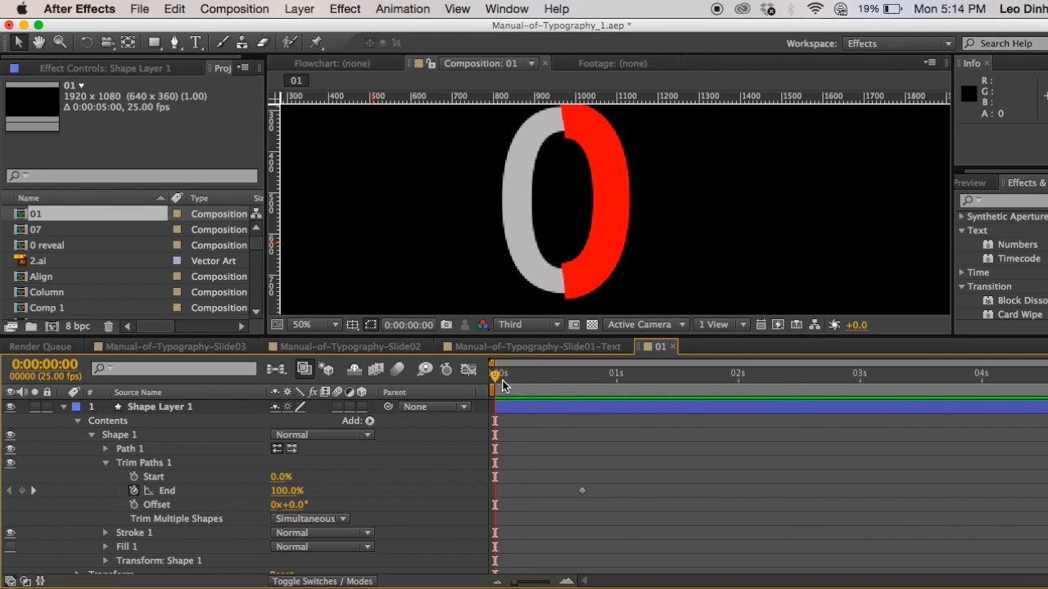
click(284, 492)
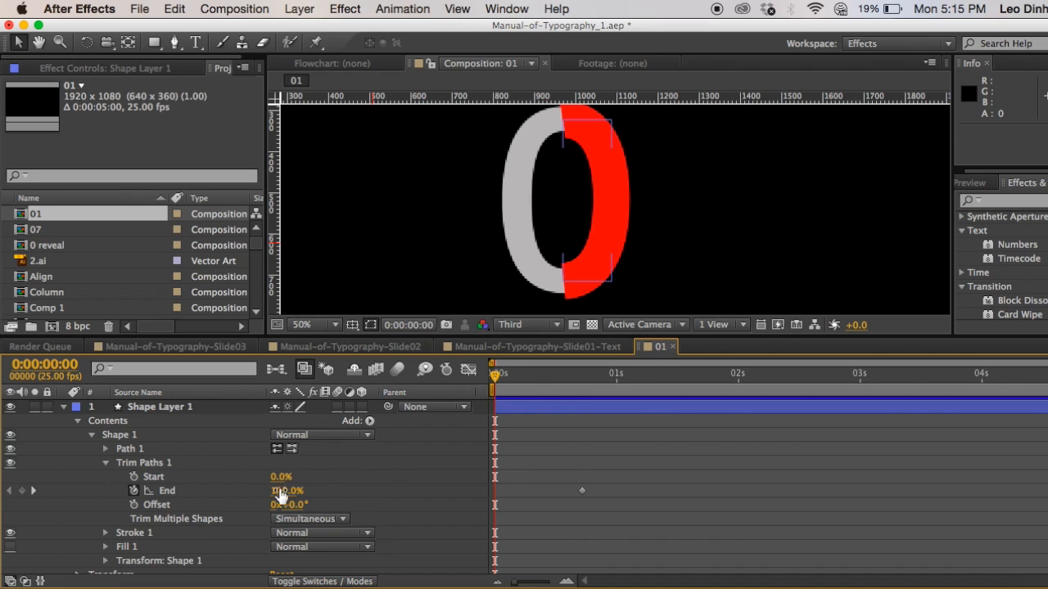
drag(288, 495, 156, 493)
click(599, 434)
key(space)
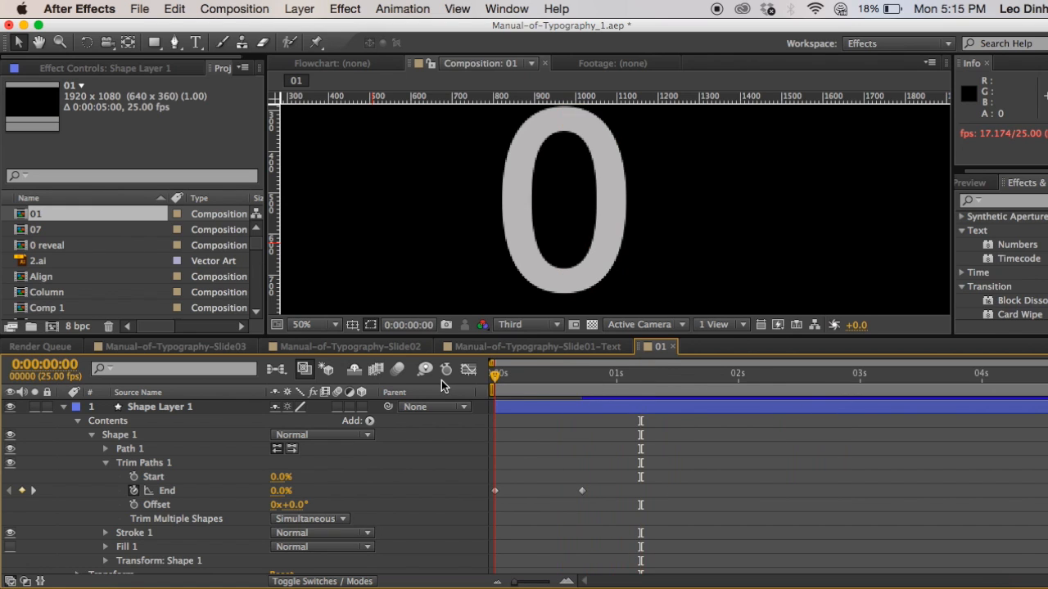
At frame 18, place a vertical guide at about x 971 through the top end of the red path.
drag(577, 375, 583, 378)
click(583, 491)
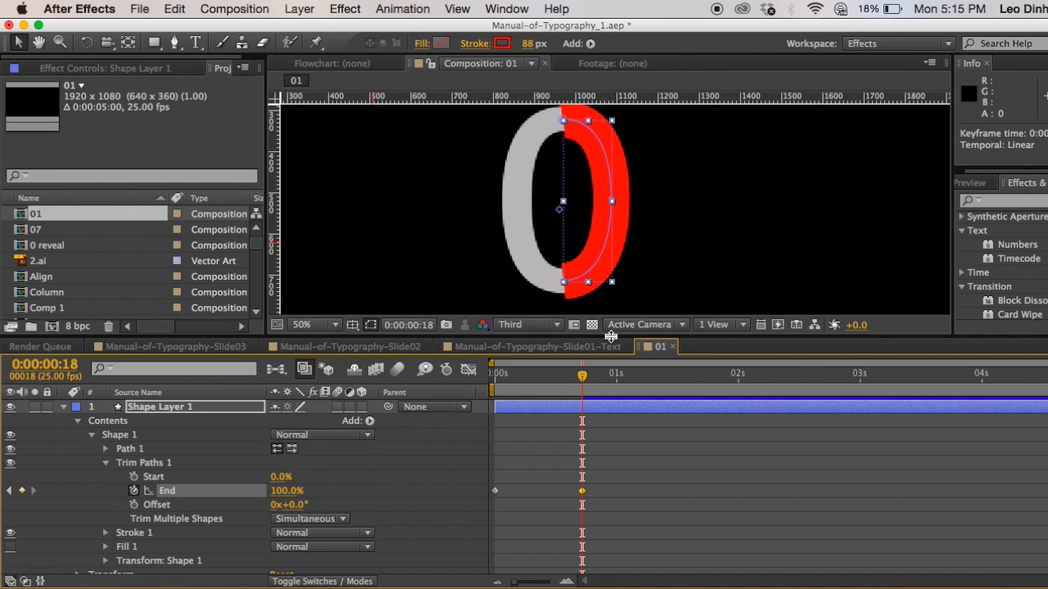
drag(606, 334, 604, 401)
key(period)
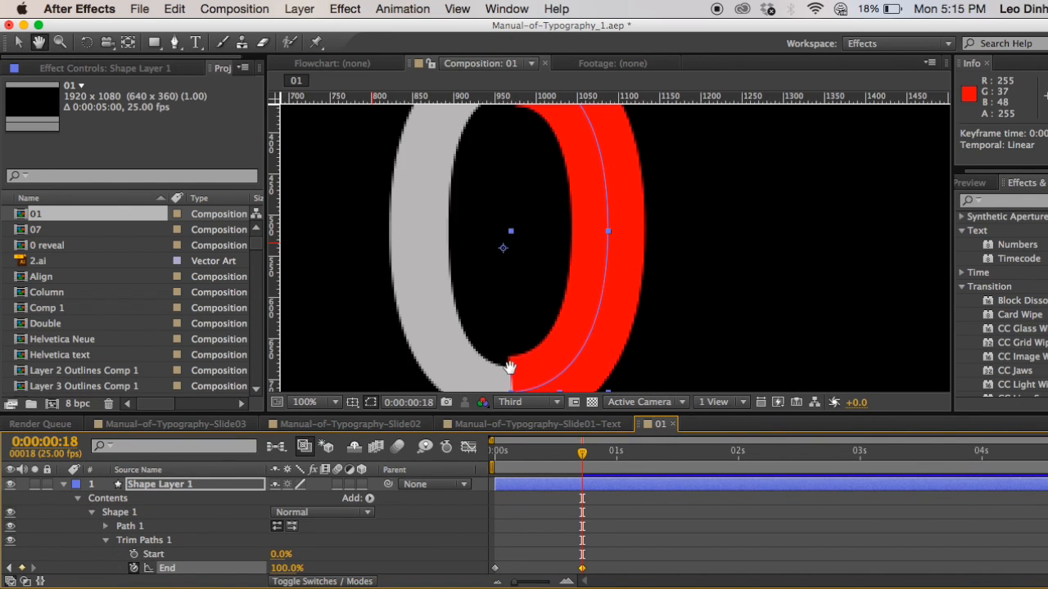
drag(510, 366, 520, 317)
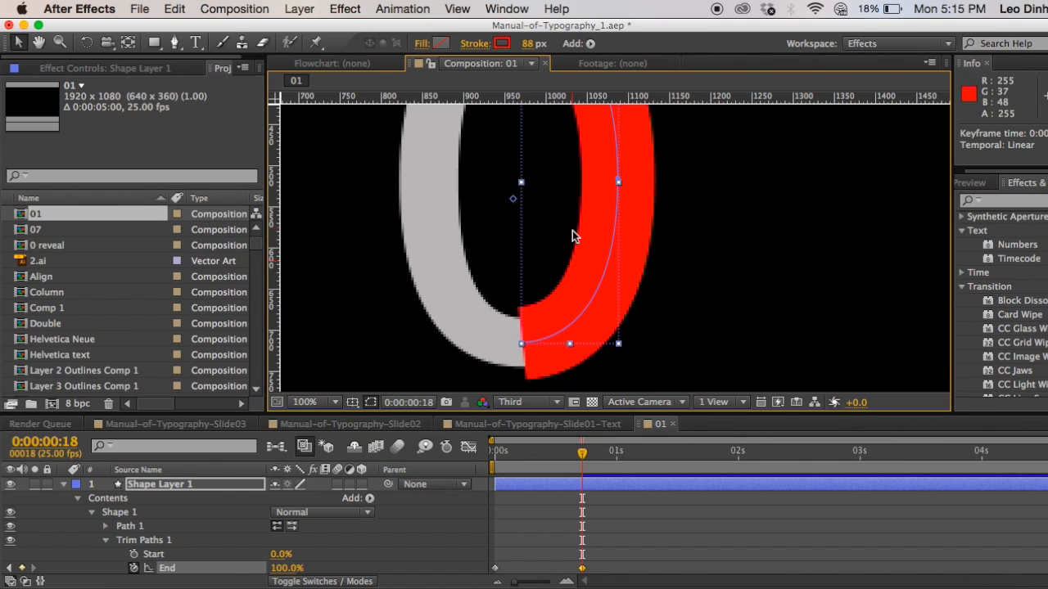
drag(550, 114, 555, 278)
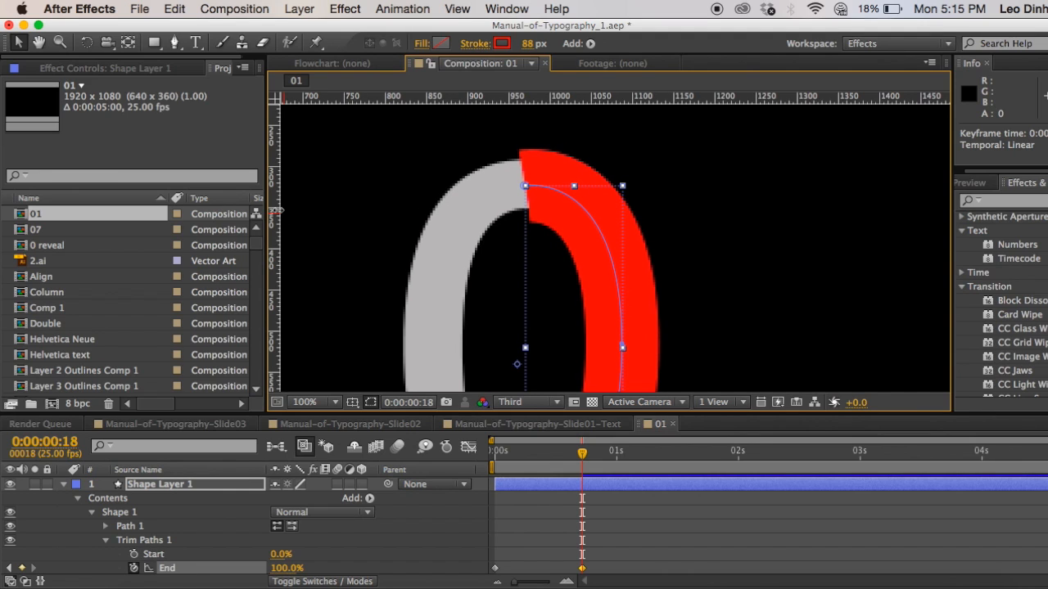
drag(273, 176, 525, 160)
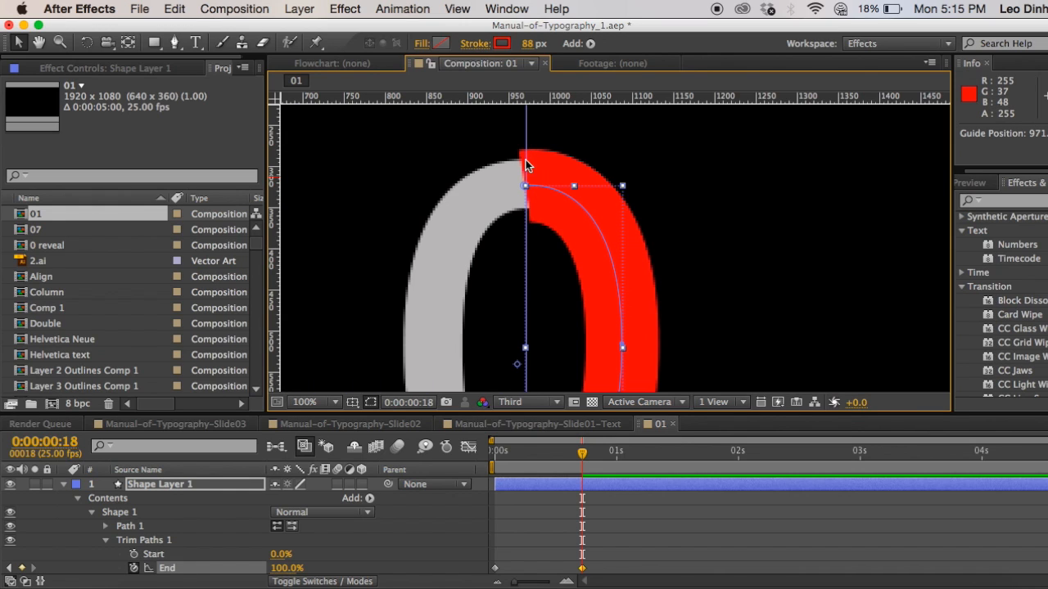
Adjust the path's upper curve handle so the stroke's top end squares up with the guide, and set the preview resolution to Full.
click(523, 187)
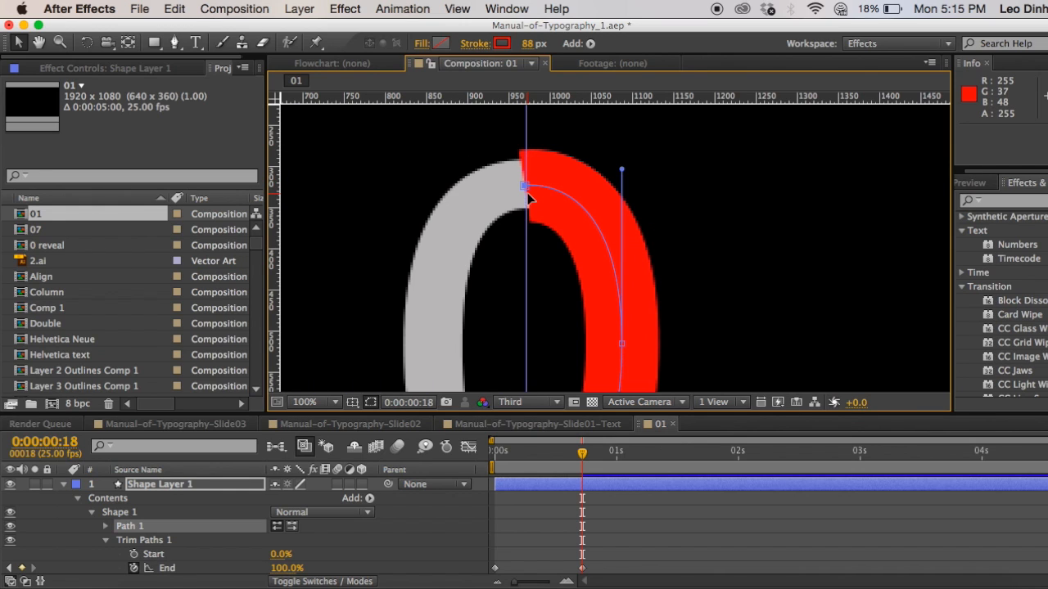
scroll(528, 199, down, 2)
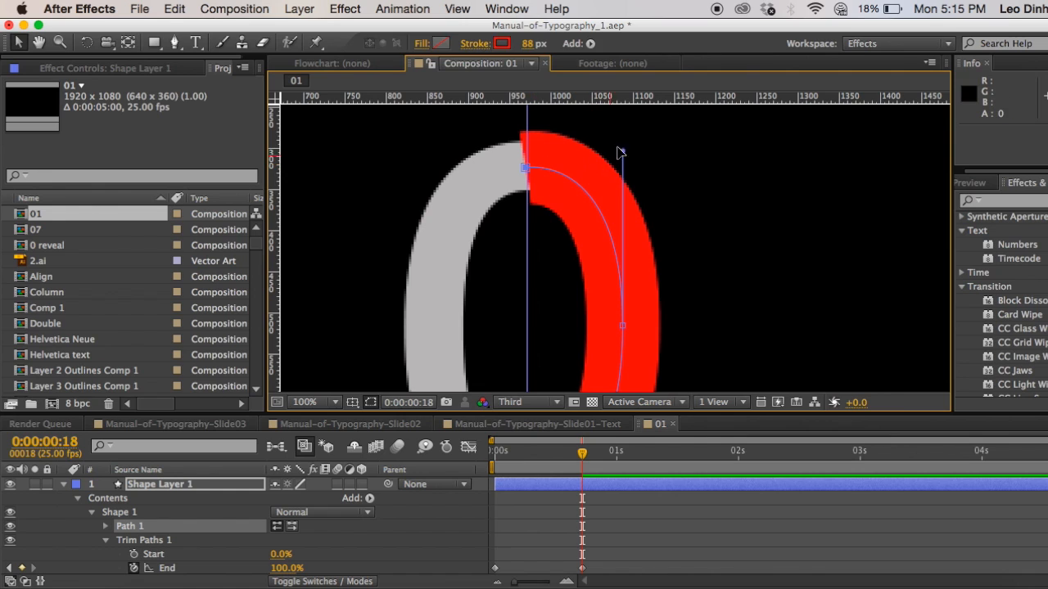
drag(624, 152, 628, 159)
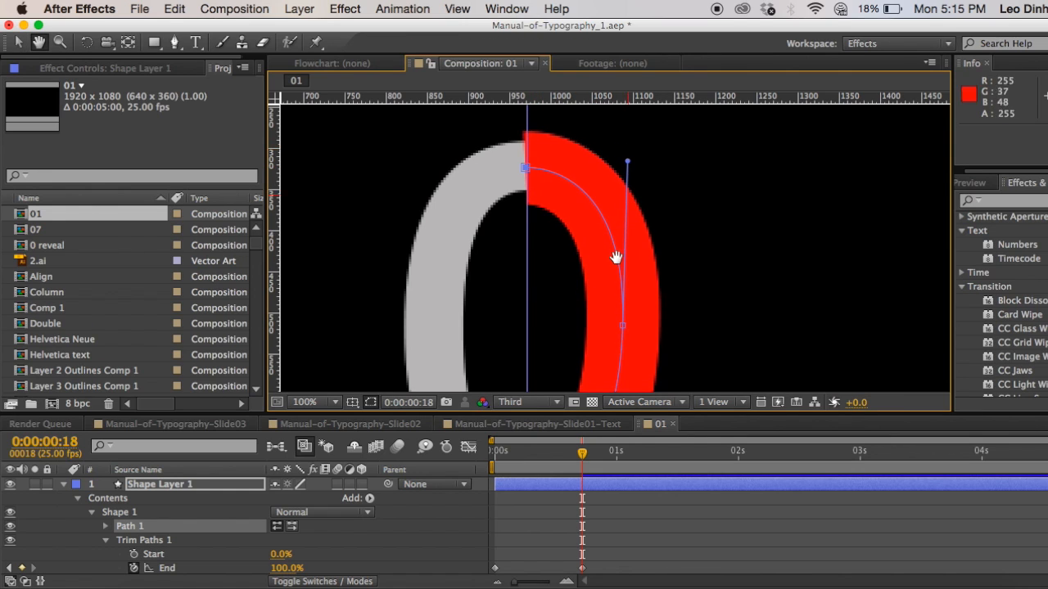
click(524, 402)
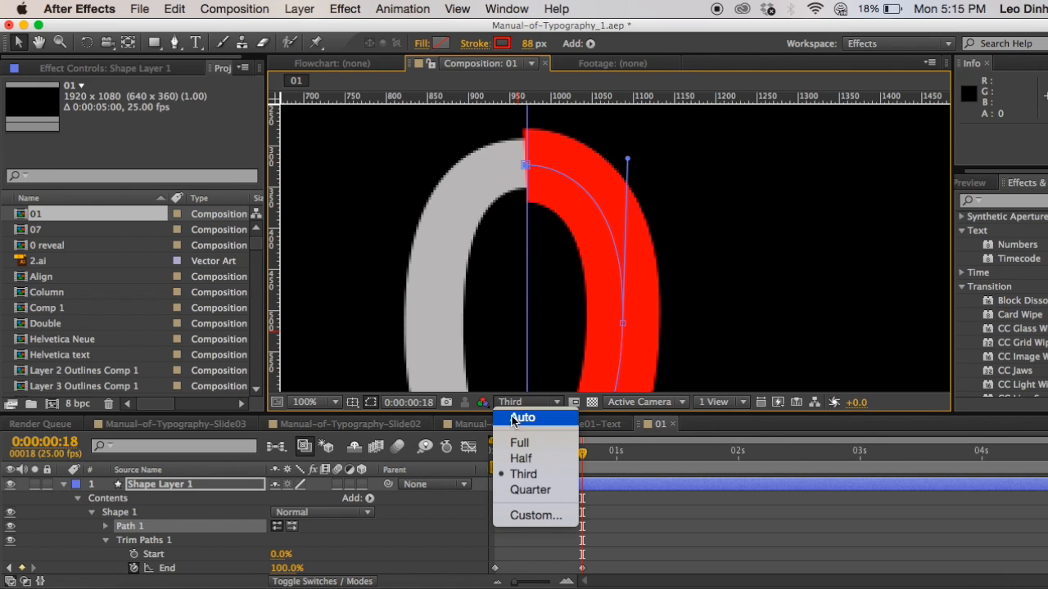
click(519, 439)
drag(627, 159, 634, 164)
Level the handle of the path's bottom vertex so the stroke's lower end lines up with the vertical guide.
key(space)
drag(589, 205, 536, 207)
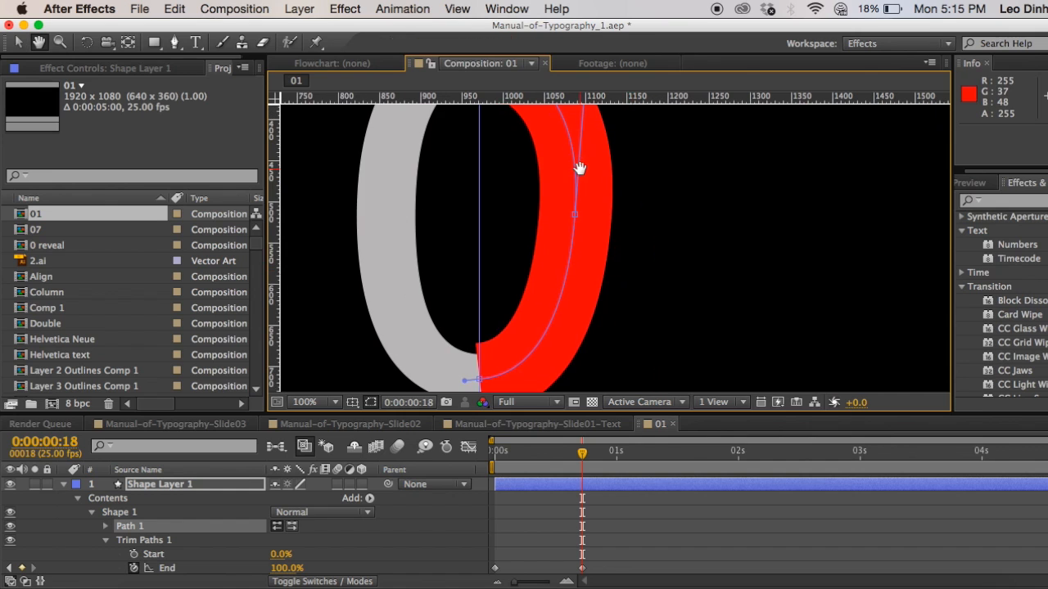
drag(578, 373, 545, 246)
key(space)
drag(560, 167, 573, 308)
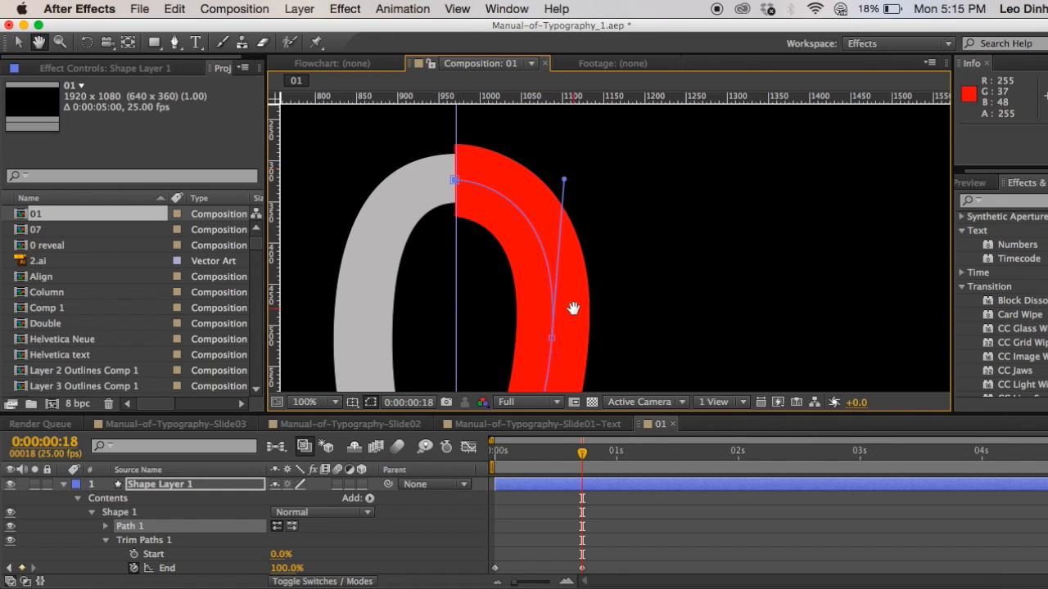
key(space)
drag(550, 357, 528, 223)
click(528, 222)
key(super+z)
key(space)
drag(483, 310, 489, 267)
click(439, 344)
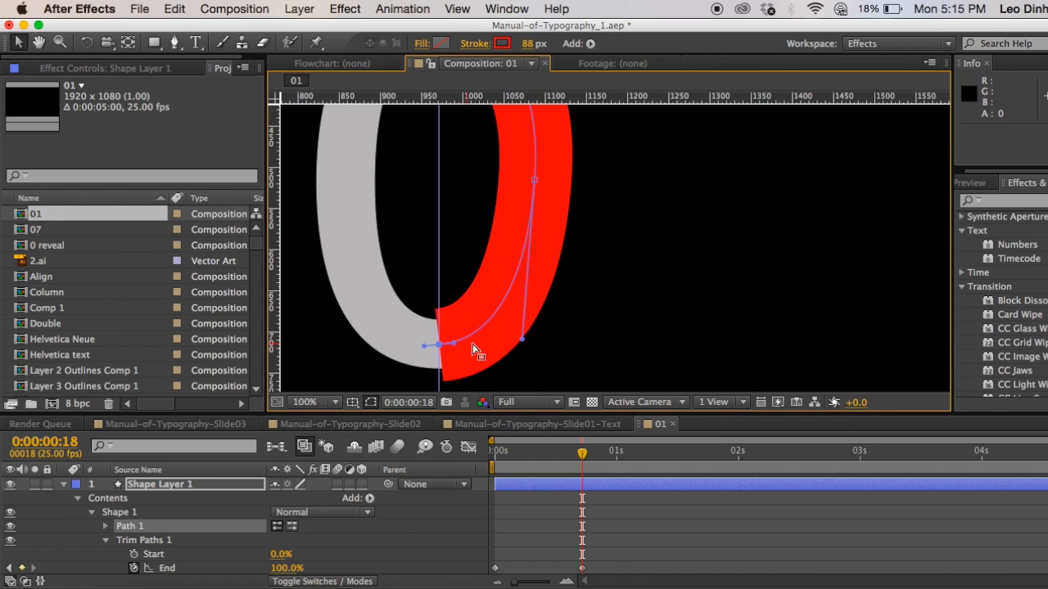
drag(454, 342, 452, 345)
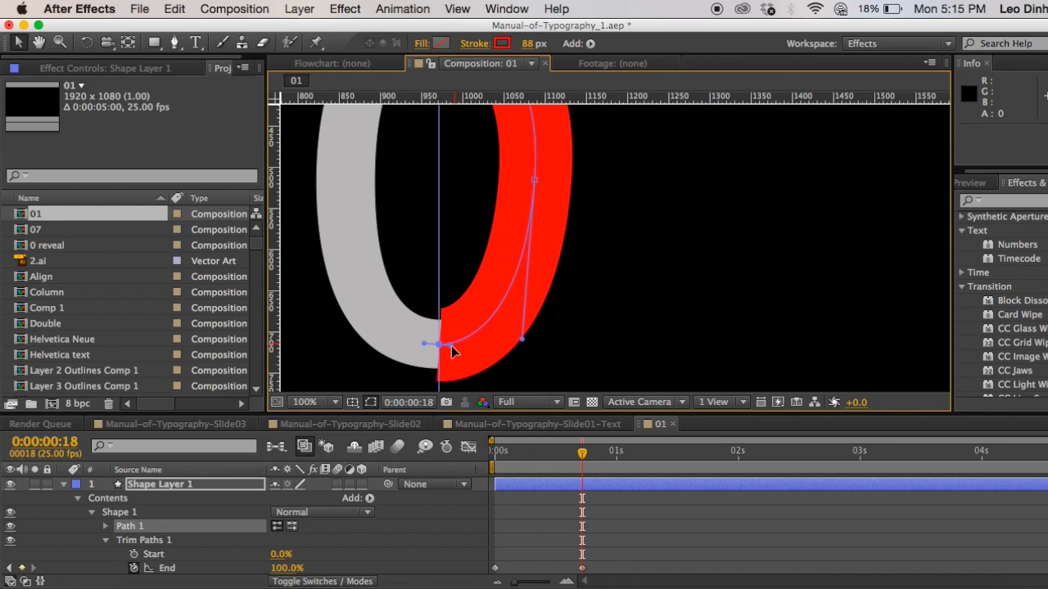
Zoom the composition view out to 50%, and apply Easy Ease to both Trim Paths End keyframes.
key(space)
drag(522, 216, 521, 300)
key(comma)
key(space)
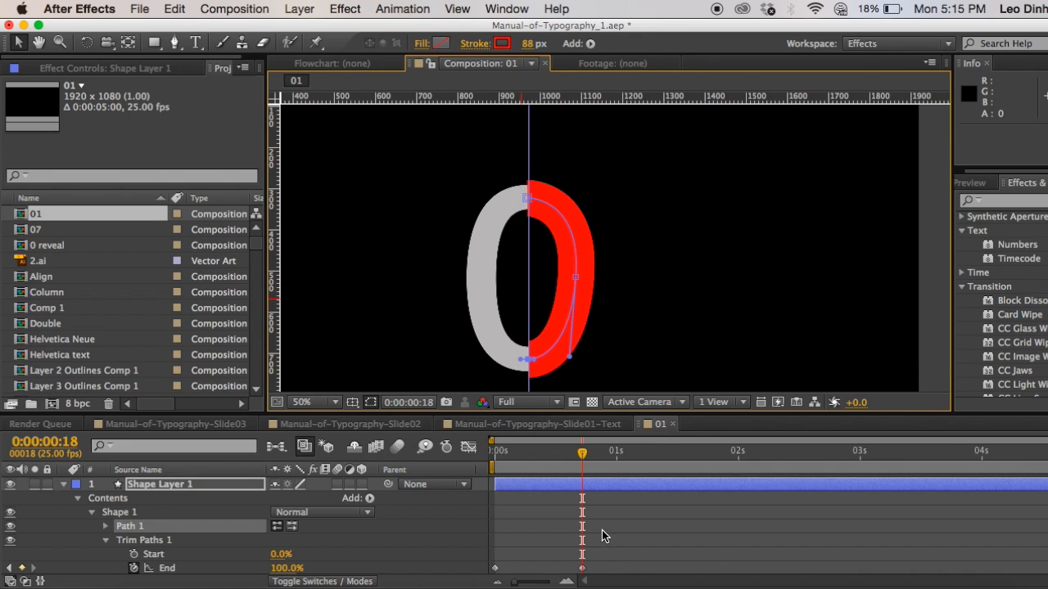
click(602, 530)
click(554, 484)
scroll(559, 521, down, 3)
drag(616, 509, 470, 525)
scroll(595, 532, up, 2)
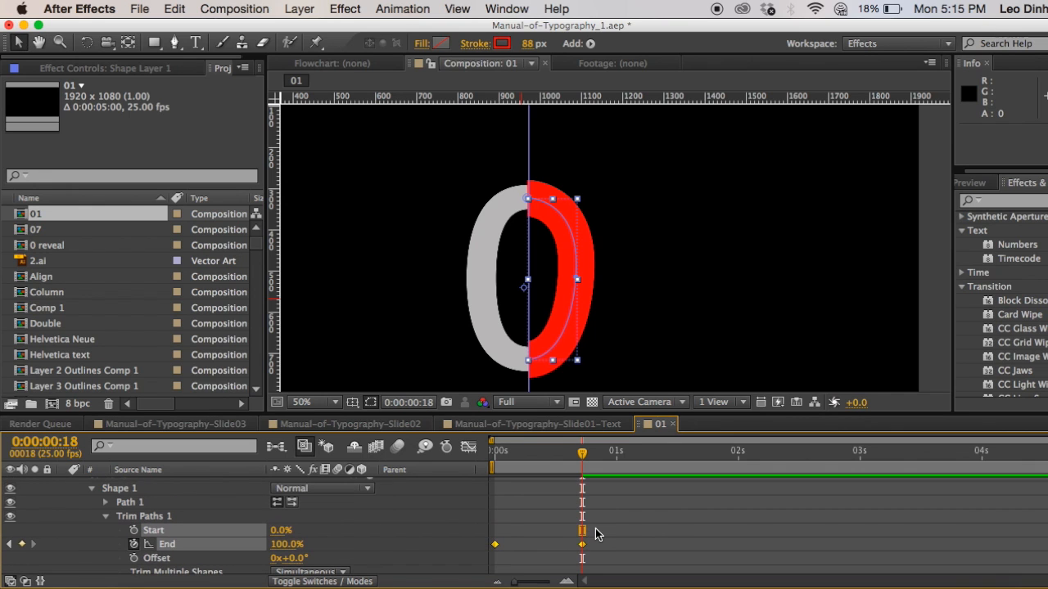
key(F9)
Show the speed graph of the End animation in an enlarged timeline, and preview the eased stroke reveal.
click(468, 448)
click(631, 565)
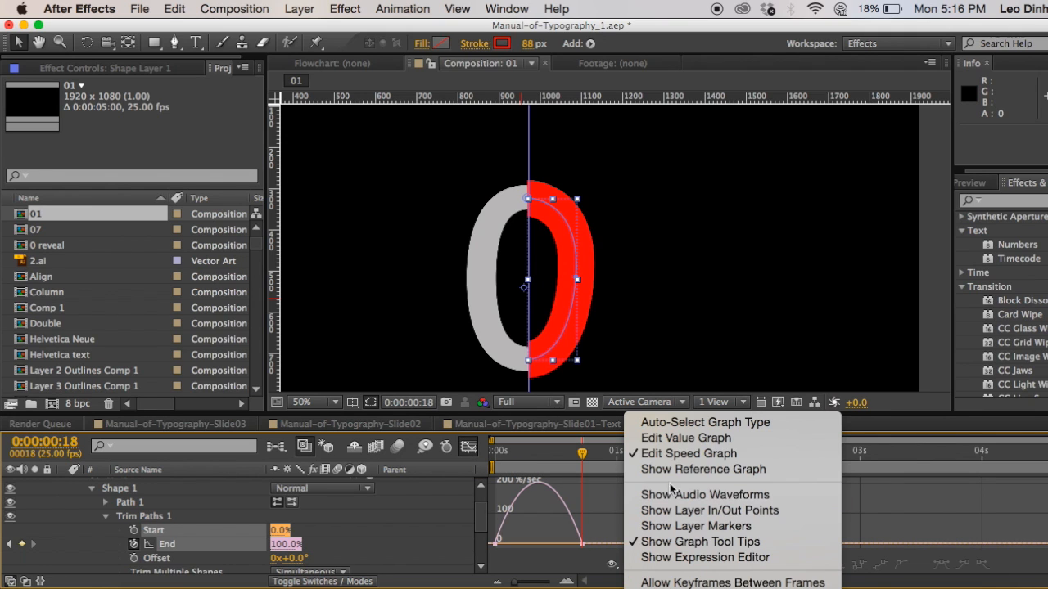
click(683, 462)
drag(614, 414, 614, 366)
drag(518, 400, 480, 404)
key(space)
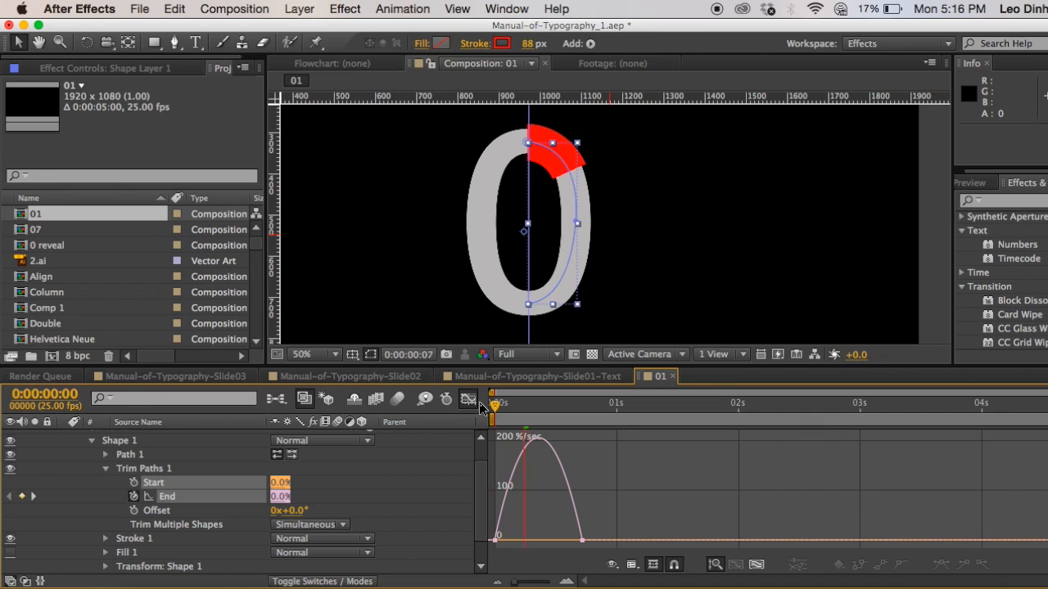
key(space)
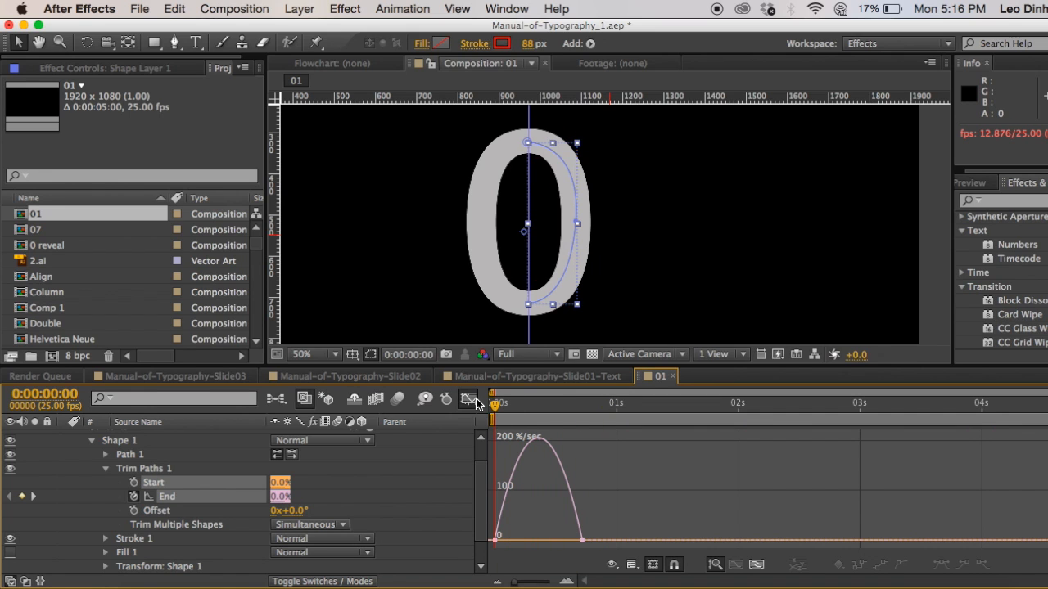
key(space)
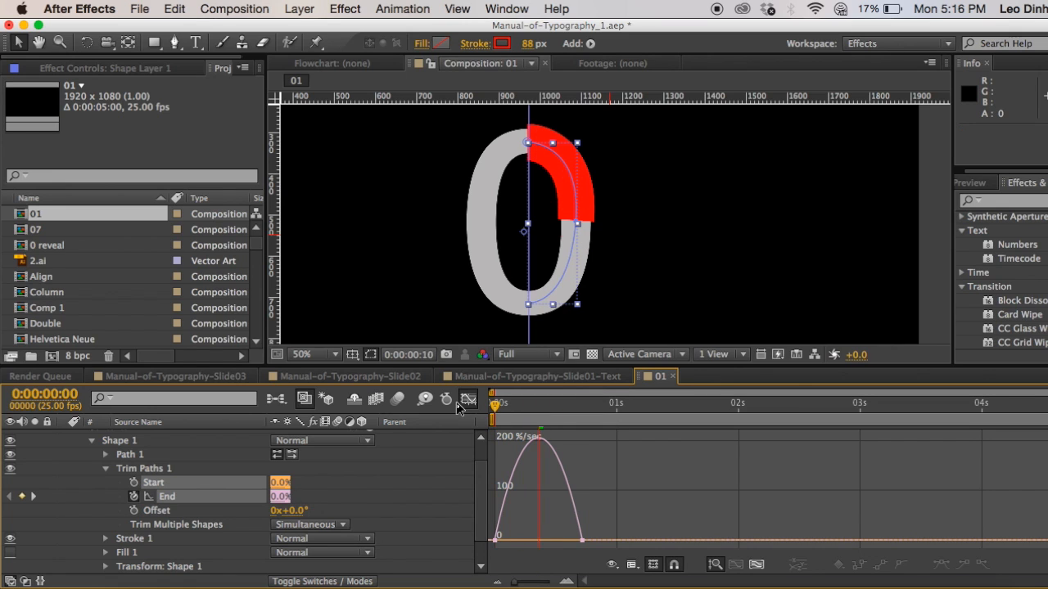
Sharpen the End speed curve by pulling both keyframes' influence handles inward, and return the playhead to frame 1.
mouse_move(607, 522)
mouse_down()
mouse_move(505, 553)
mouse_move(470, 550)
mouse_up()
drag(517, 583, 536, 584)
drag(524, 534, 541, 535)
drag(634, 535, 616, 535)
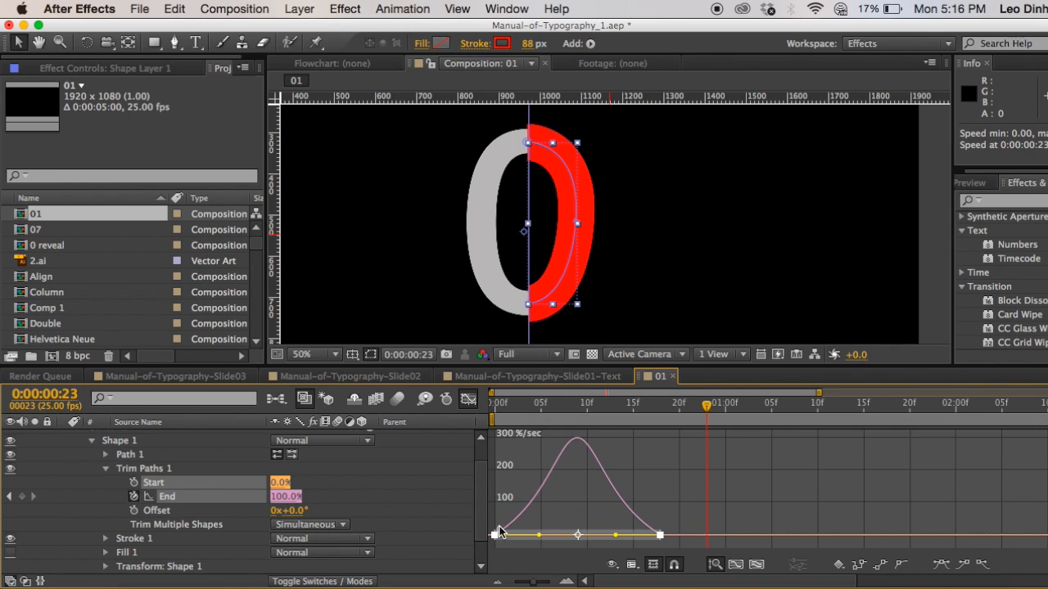
click(494, 403)
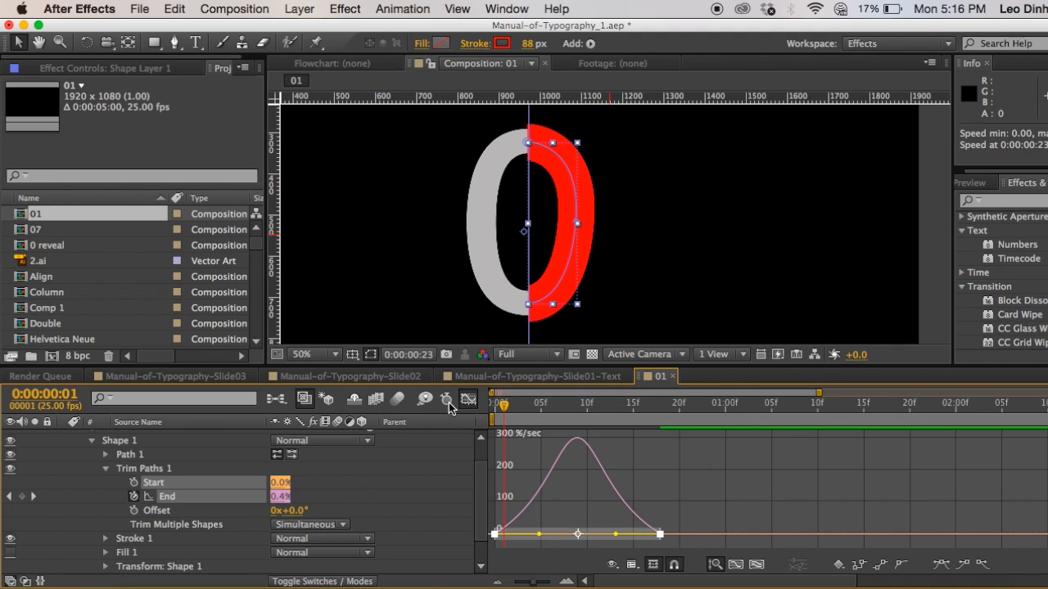
Switch the timeline back from the speed graph to the keyframe view and preview the stroke reveal from the first frame.
click(443, 454)
drag(510, 405, 490, 404)
click(468, 399)
key(space)
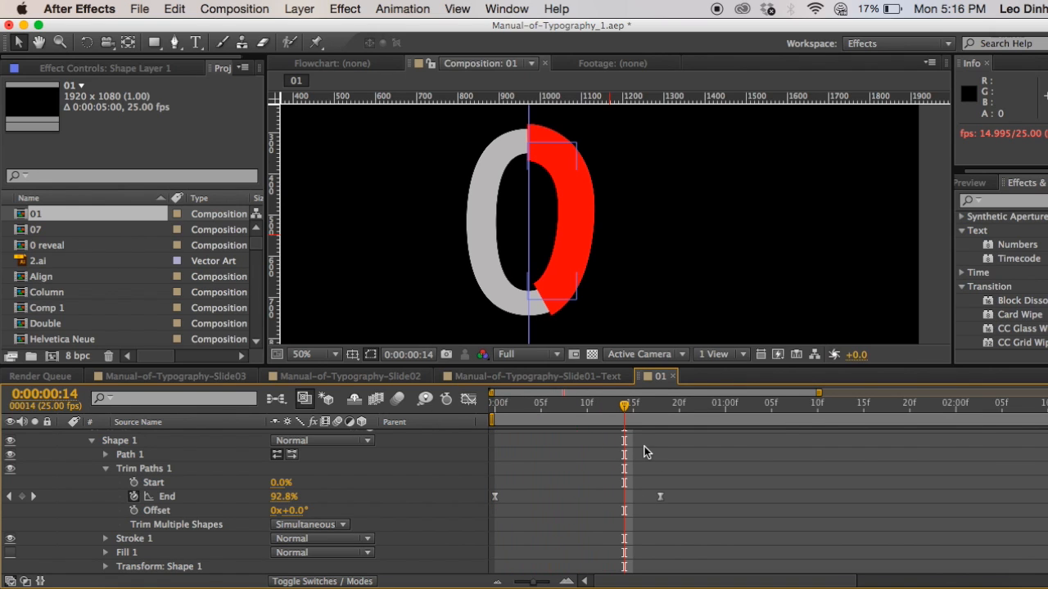
Shorten the stroke reveal by moving the final Trim Paths End keyframe to frame 10, and preview it from the start.
drag(585, 476, 720, 540)
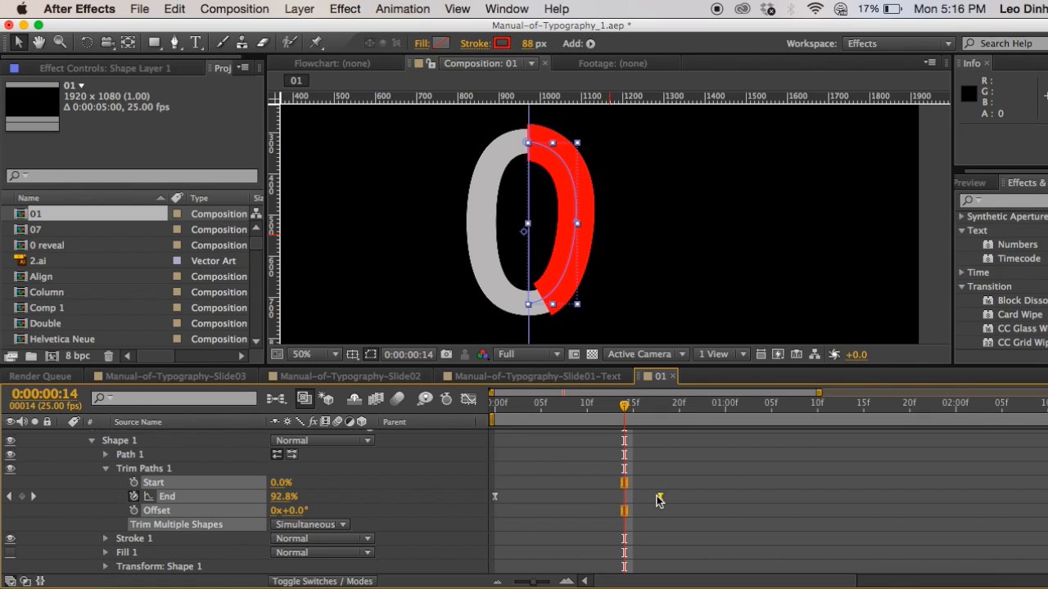
click(588, 496)
drag(621, 491, 586, 497)
click(590, 479)
drag(502, 400, 470, 396)
key(space)
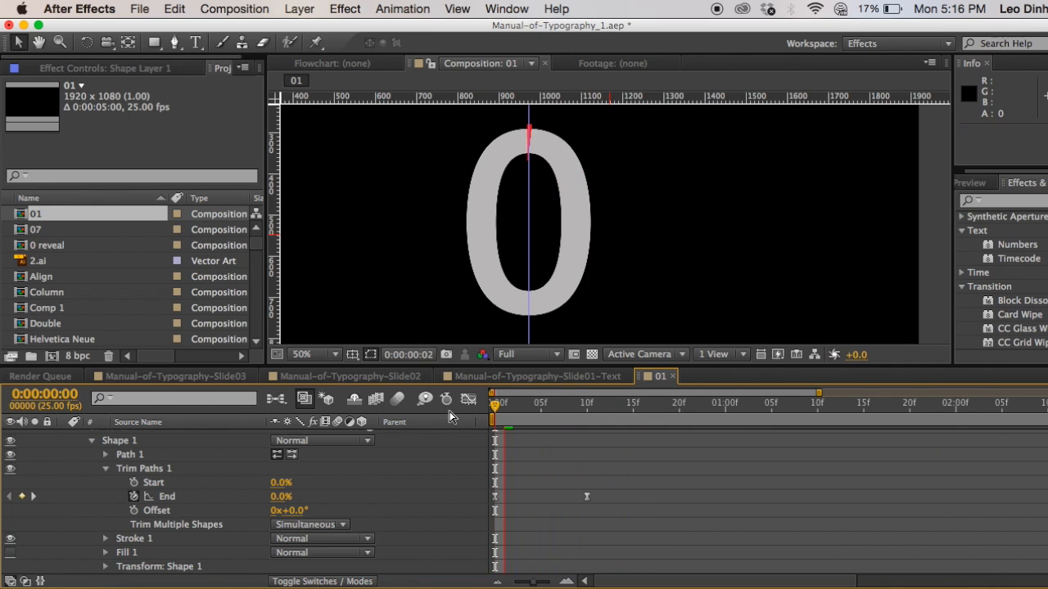
key(space)
scroll(548, 448, up, 2)
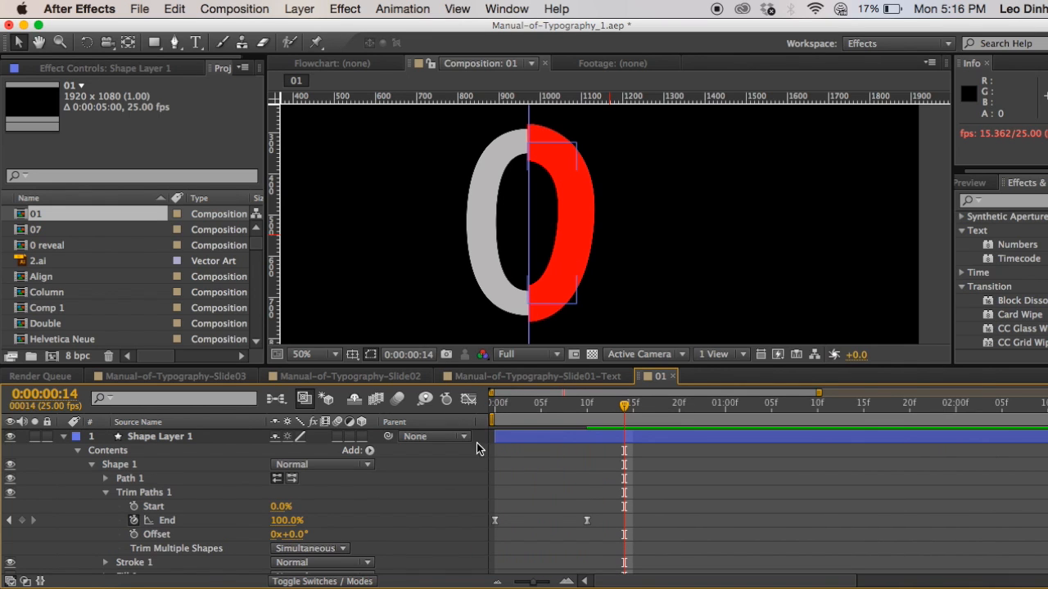
Collapse Shape Layer 1, duplicate it, and flip the duplicate horizontally.
click(63, 436)
click(148, 439)
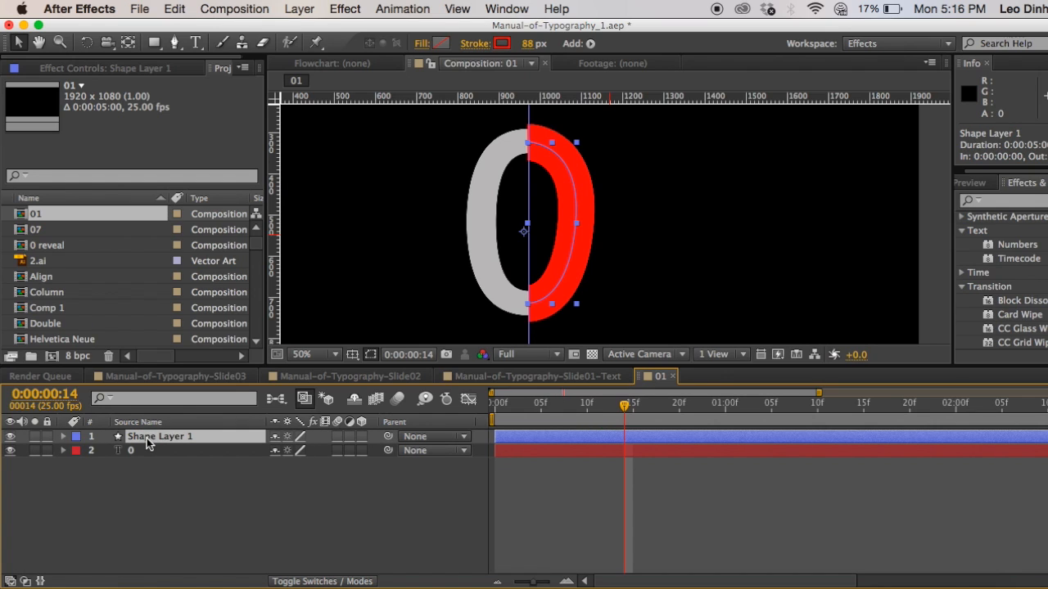
key(super+d)
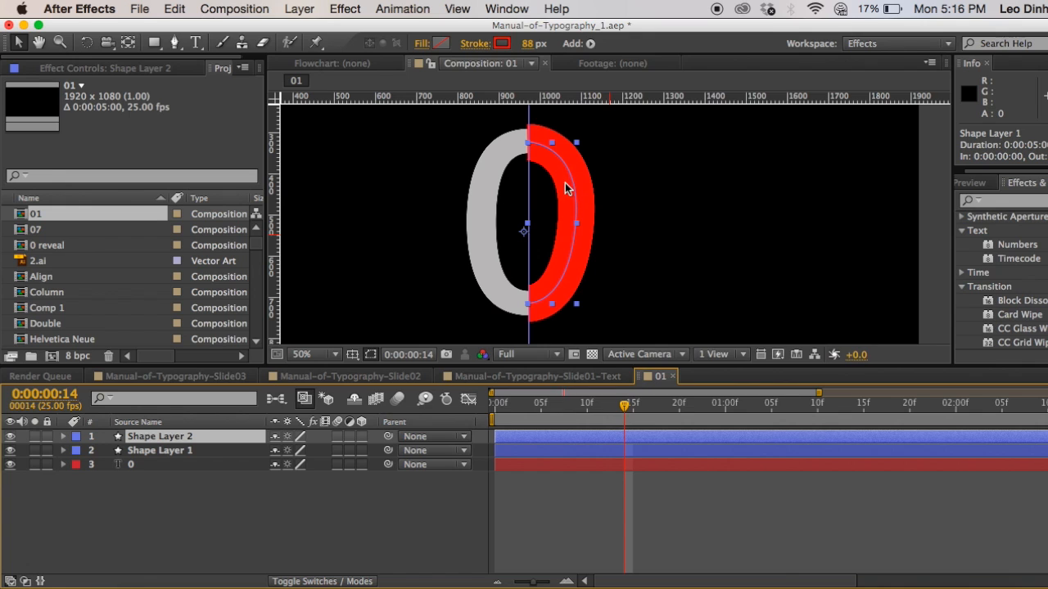
right_click(565, 188)
mouse_move(679, 100)
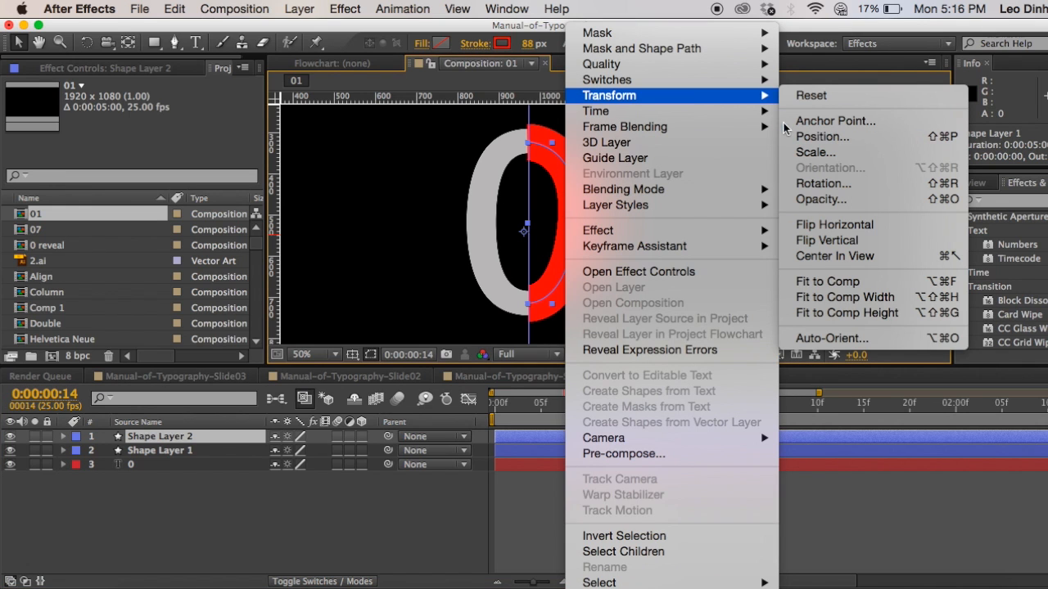
click(855, 224)
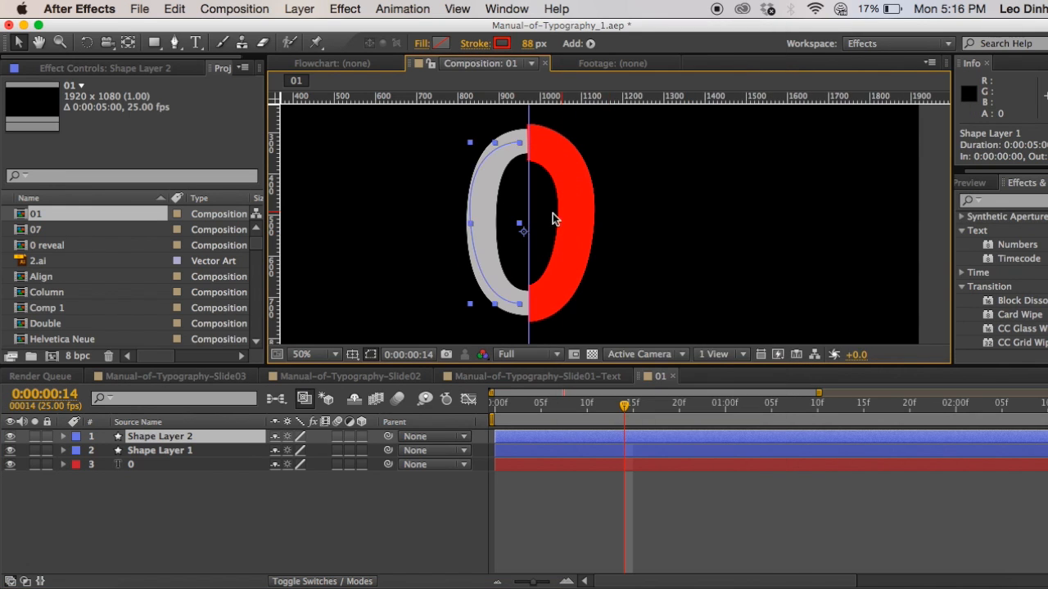
Move the flipped half 24 px right to meet the other half at the vertical guide, and preview both strokes.
drag(479, 202, 489, 202)
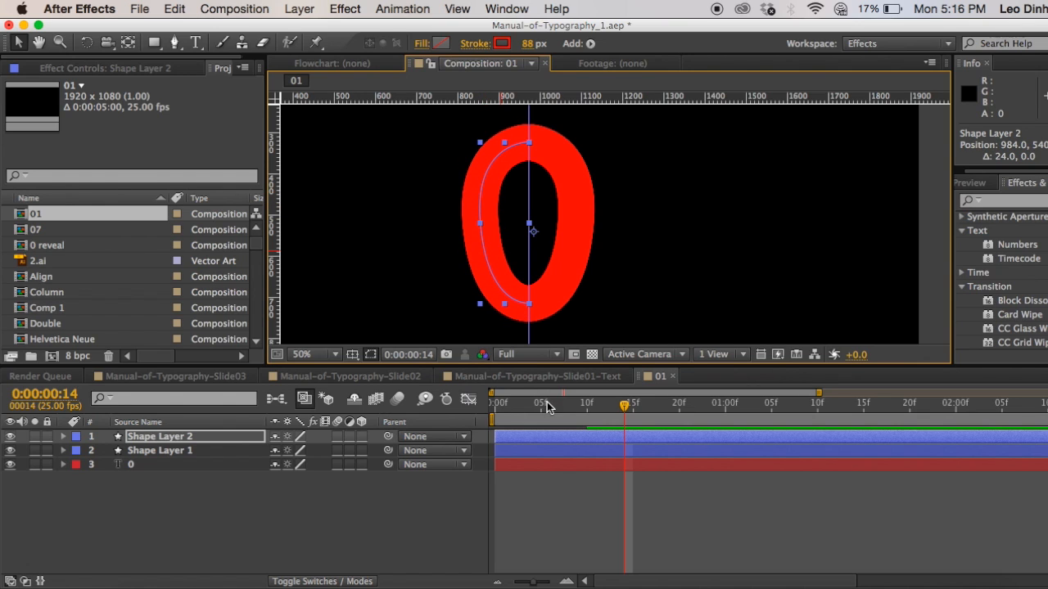
drag(547, 403, 489, 406)
key(space)
key(space)
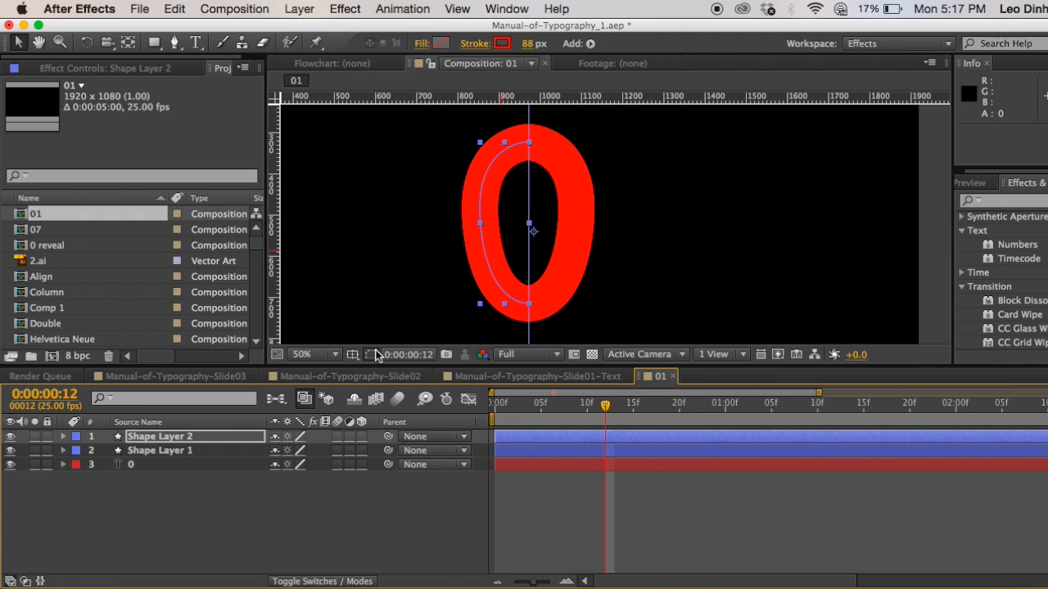
Flip Shape Layer 2 vertically and move it up 42 px so its ends line up with the other half.
right_click(481, 188)
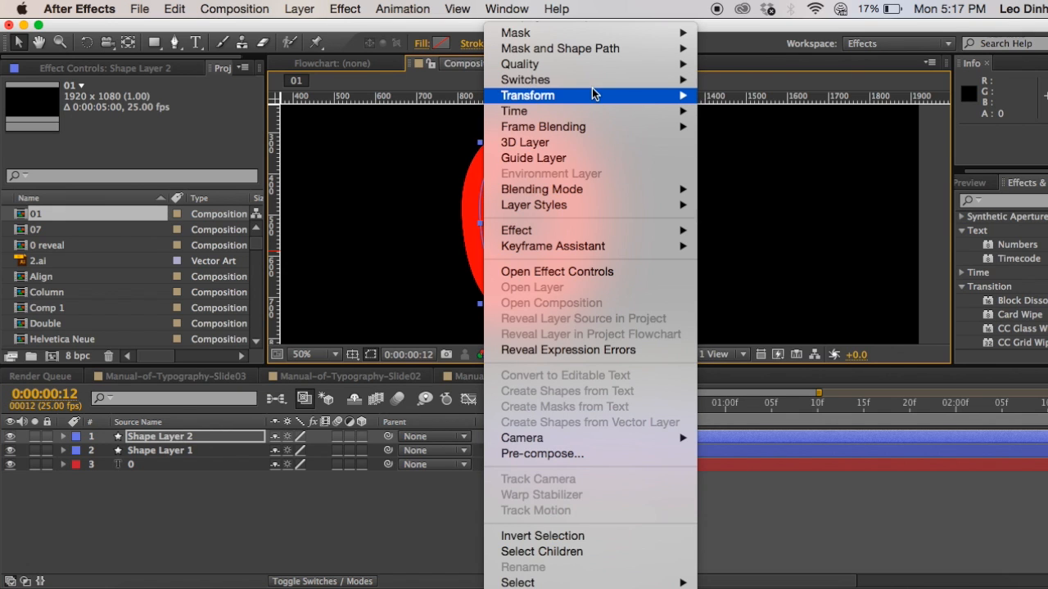
mouse_move(595, 96)
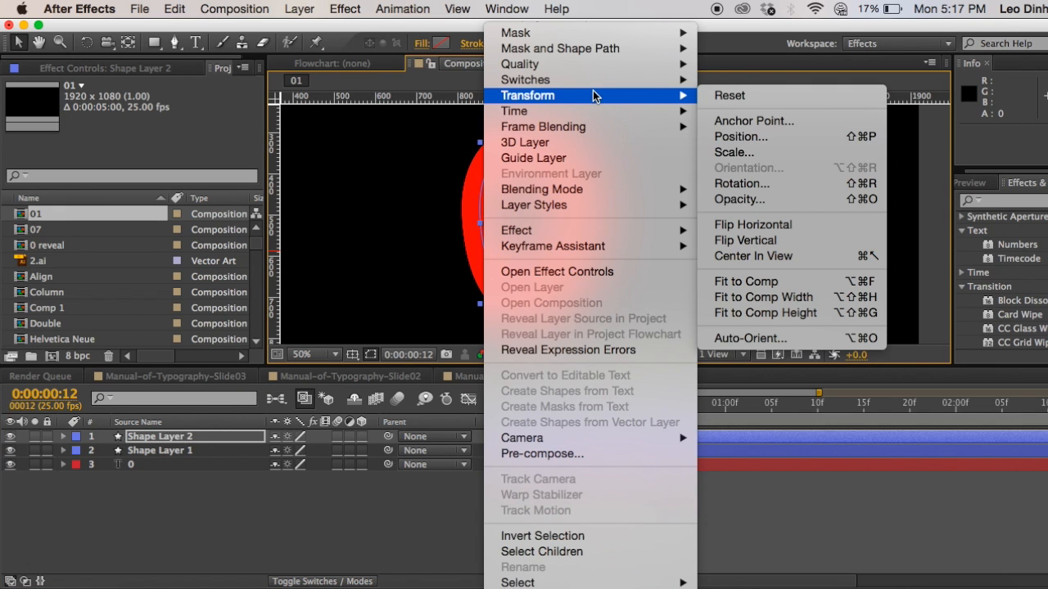
click(807, 248)
drag(493, 181, 493, 170)
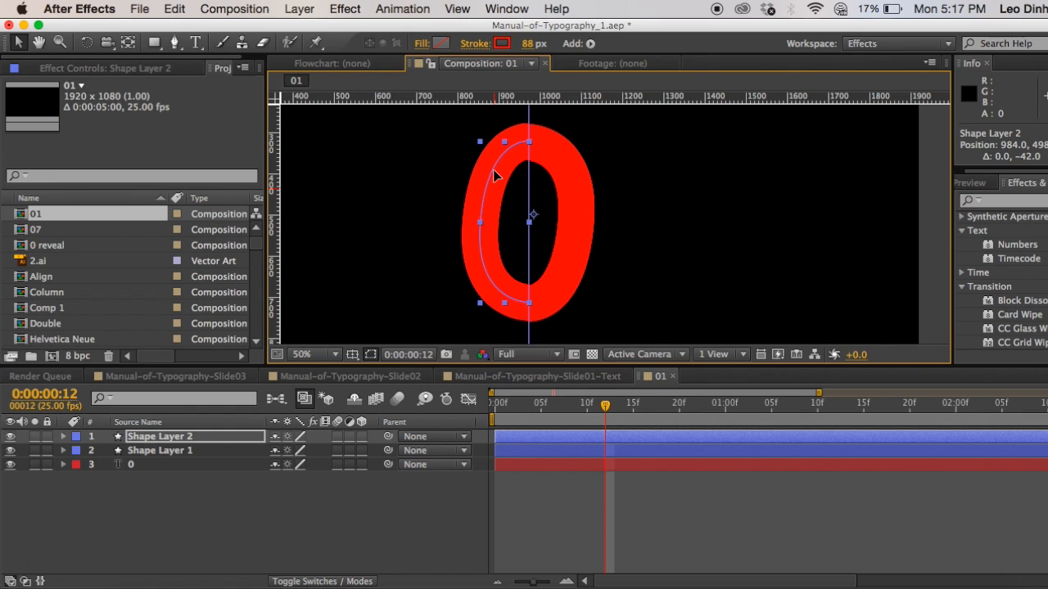
Deselect the layer and preview the two-sided stroke reveal from the first frame.
click(563, 482)
drag(584, 406, 477, 405)
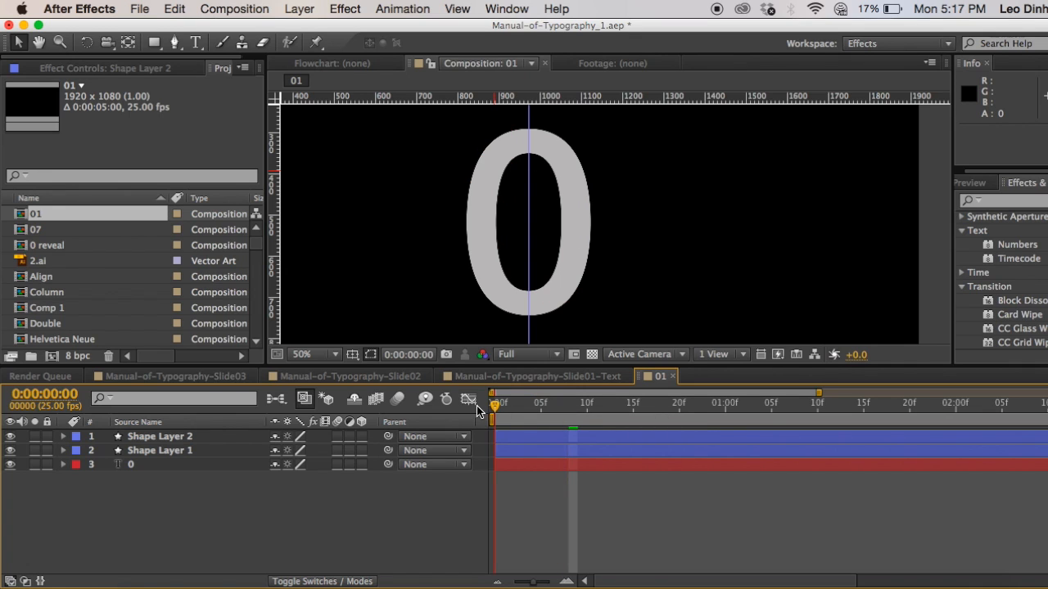
key(space)
key(space)
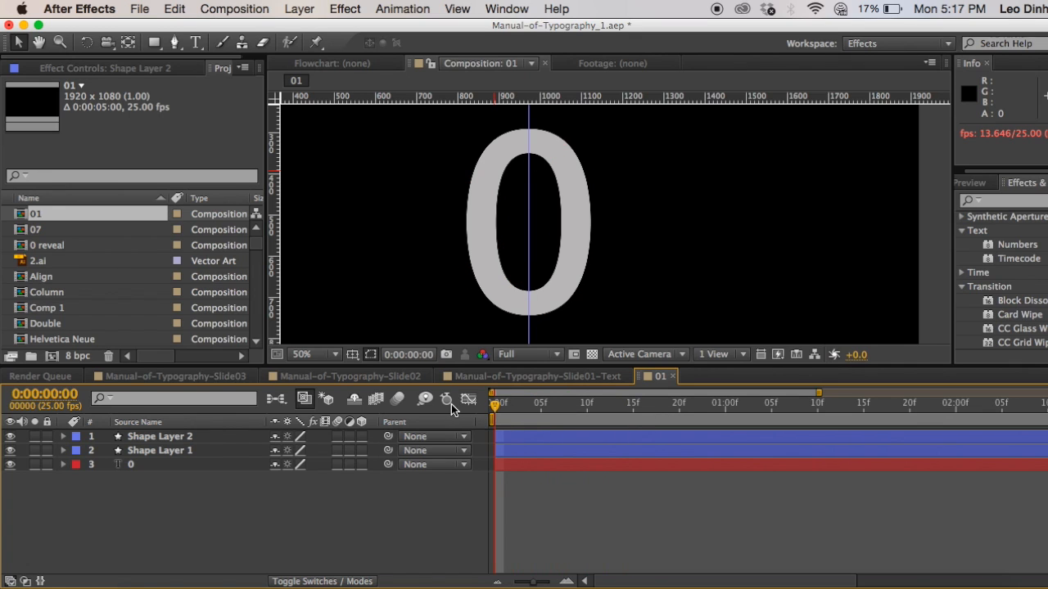
key(space)
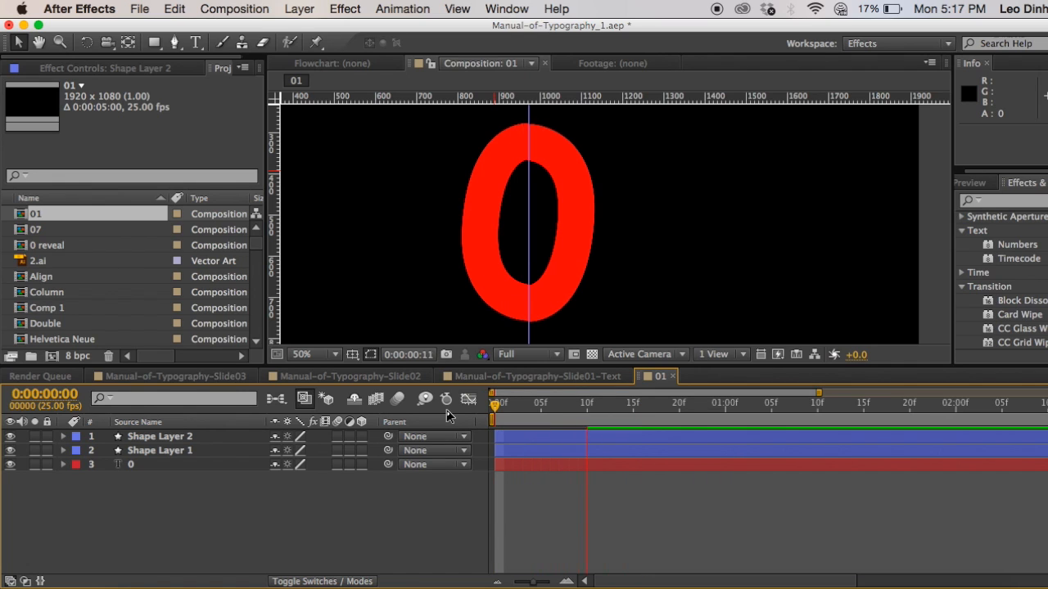
Pre-compose Shape Layer 2 and Shape Layer 1 together as "0 reveal animation", moving all attributes into the new composition.
click(167, 439)
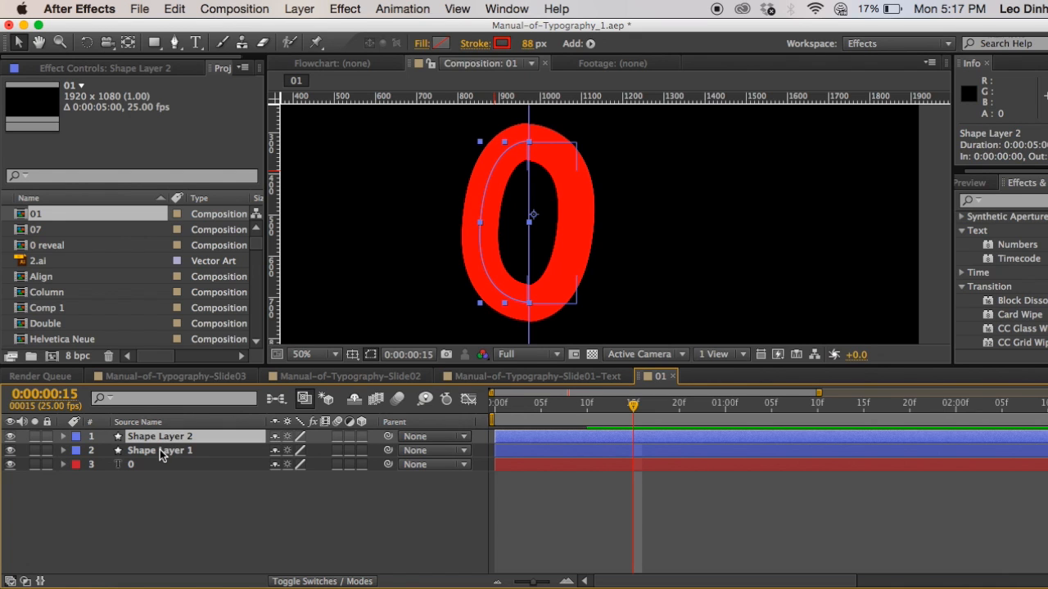
shift+click(158, 451)
right_click(159, 450)
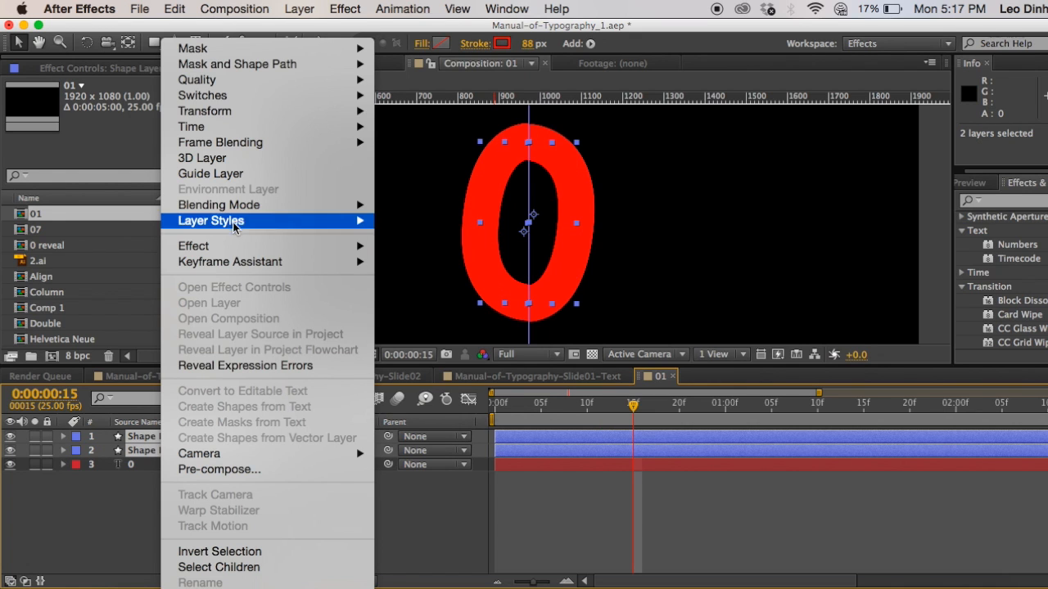
click(235, 471)
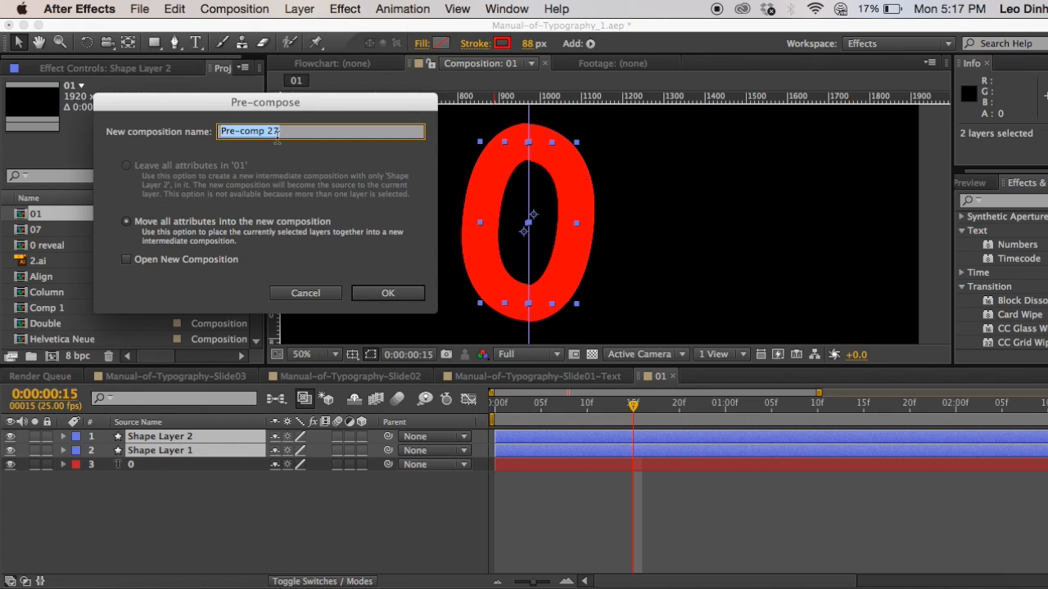
text(0 reveal animation)
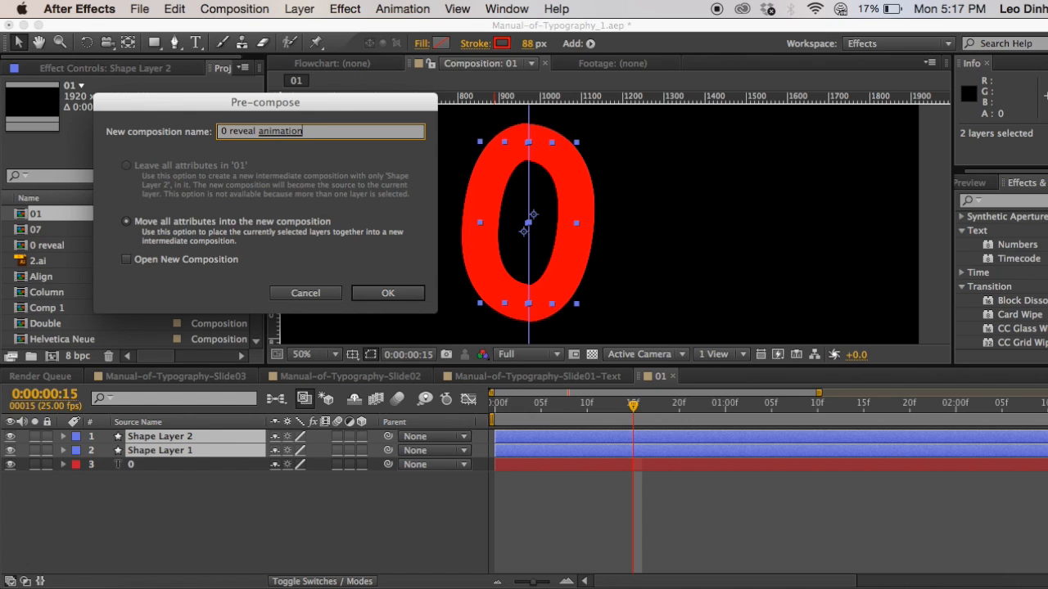
click(401, 291)
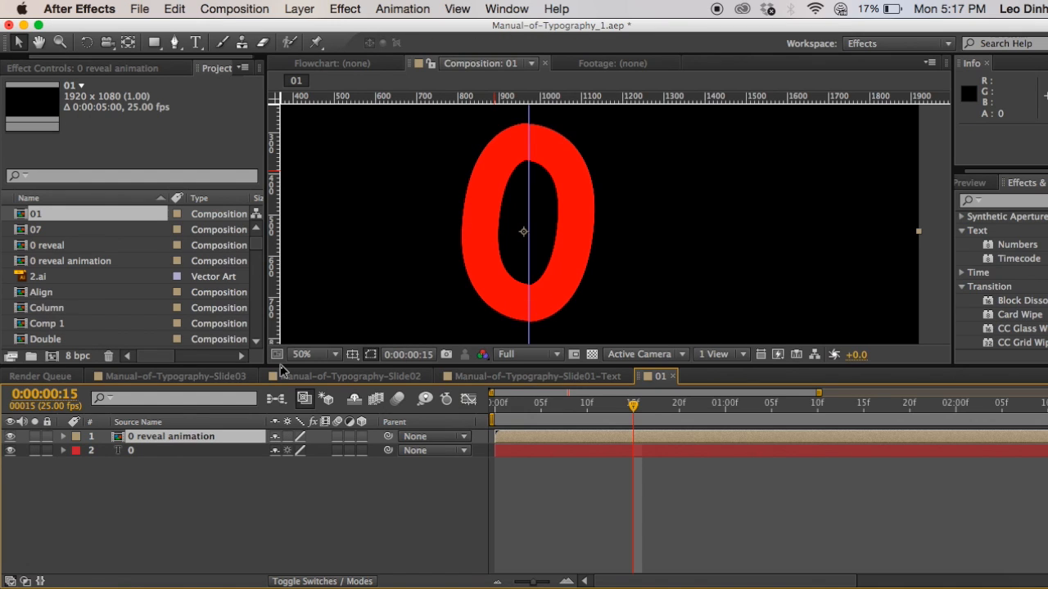
Set the 0 text layer's track matte to Alpha Matte "0 reveal animation" and preview the matted reveal from the start.
click(137, 451)
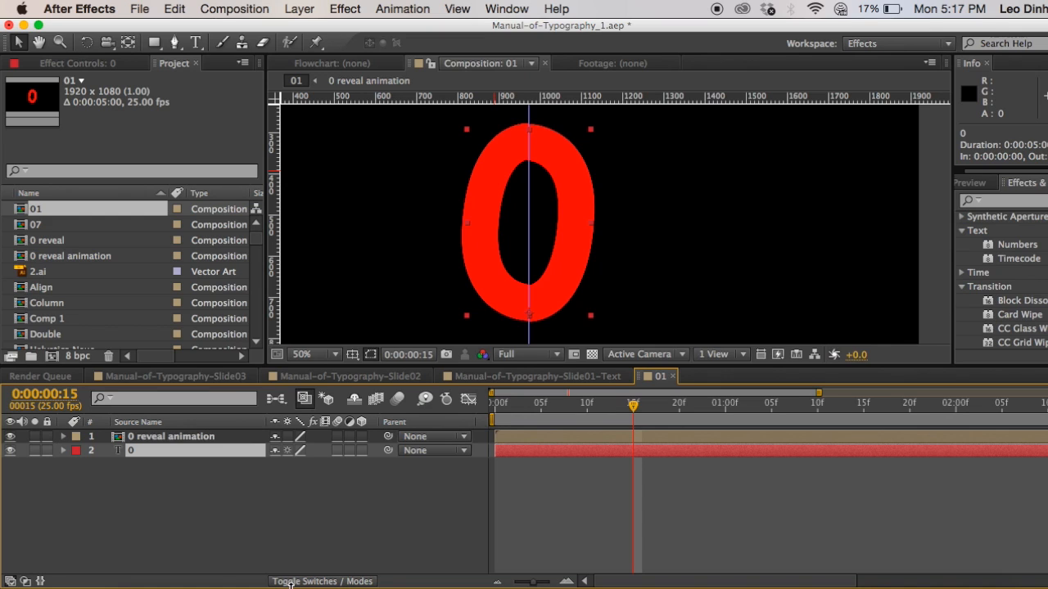
click(358, 581)
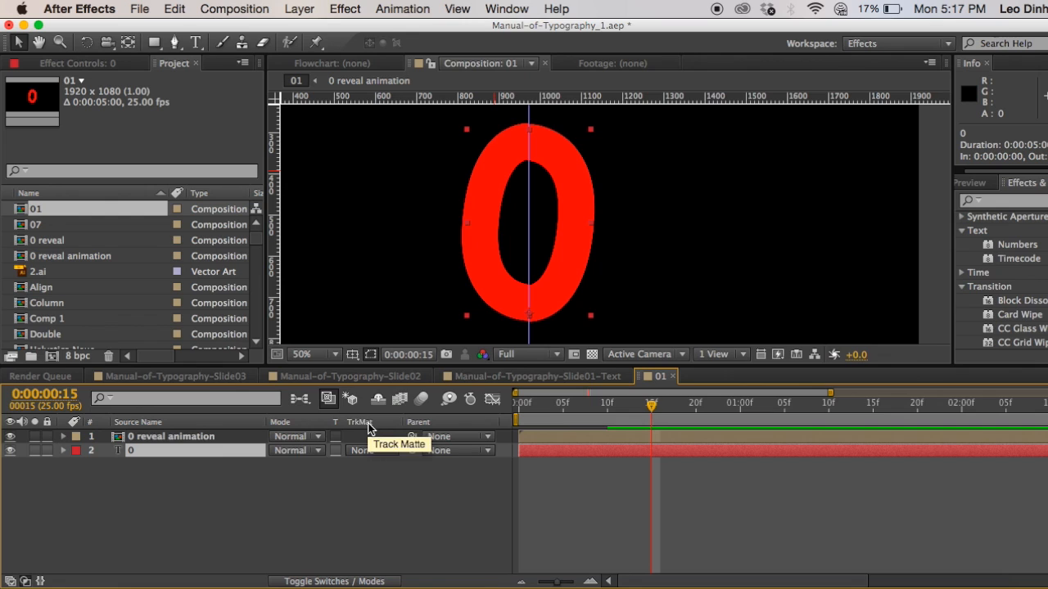
click(365, 455)
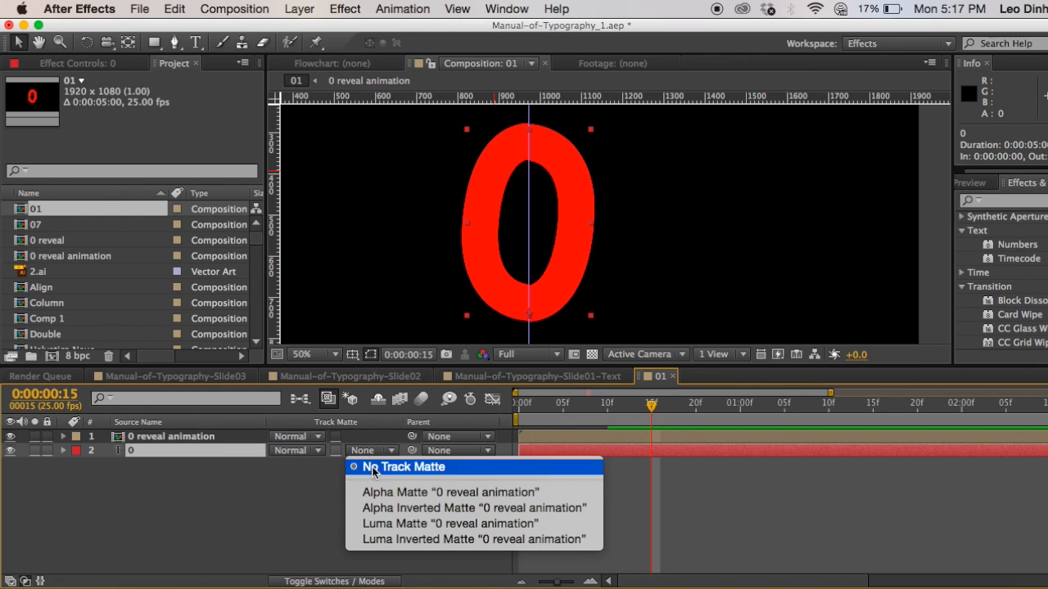
click(391, 493)
key(Home)
key(space)
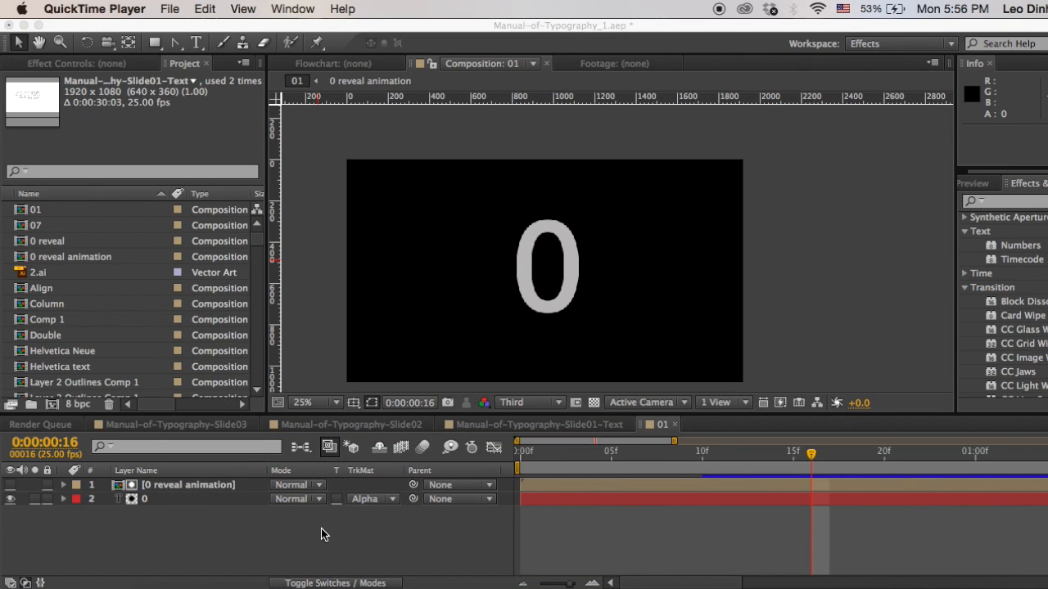
Duplicate the 0 text layer and change the duplicate's text to 1.
click(155, 500)
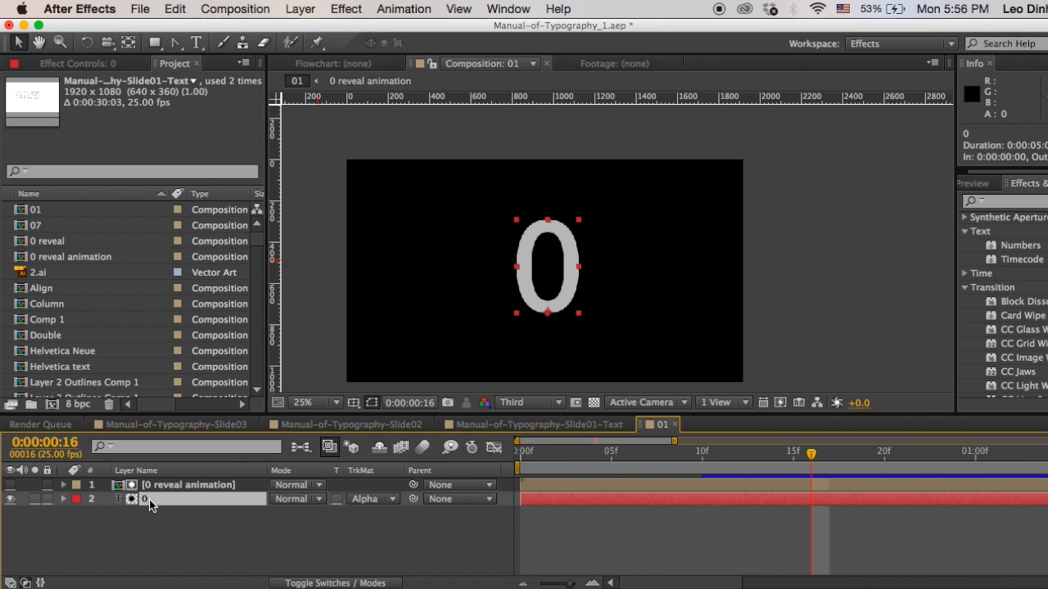
key(super+d)
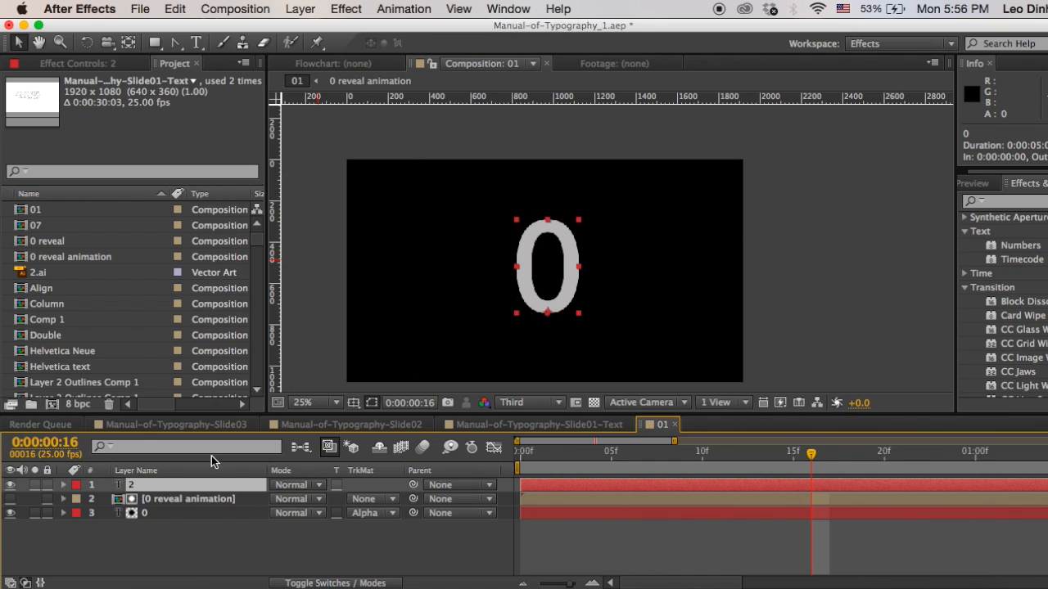
double_click(153, 487)
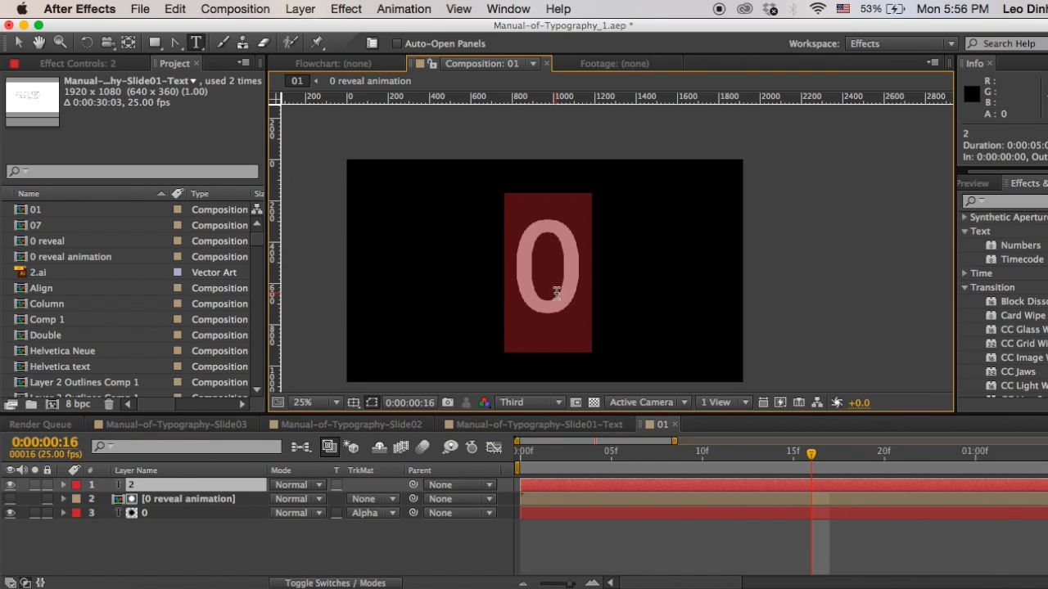
text(1)
click(20, 43)
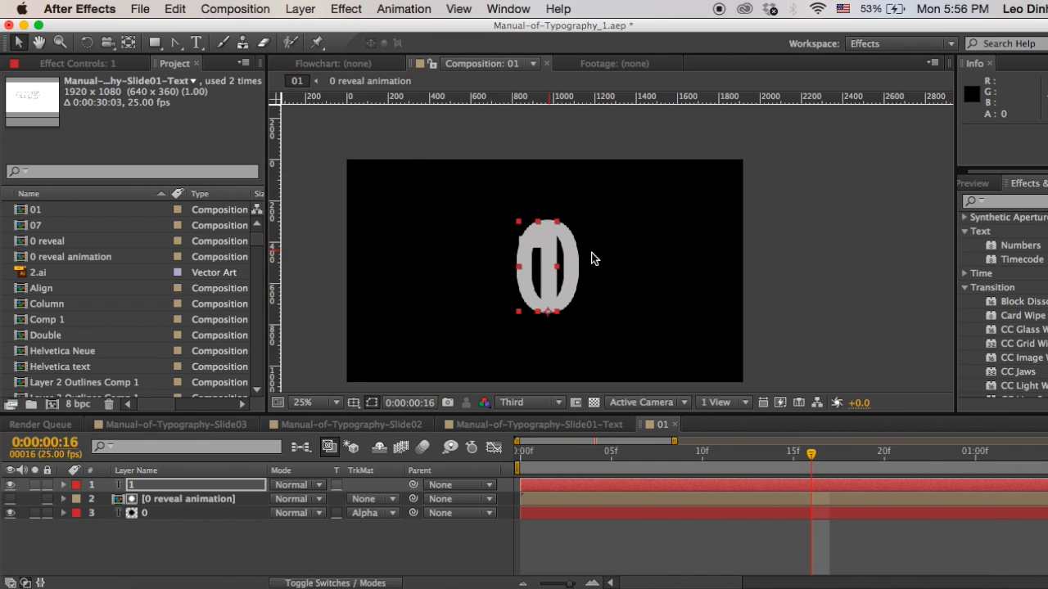
Place the 1 just right of the 0 at an X position of 1316, and enlarge the composition view to 50%.
drag(551, 261, 619, 260)
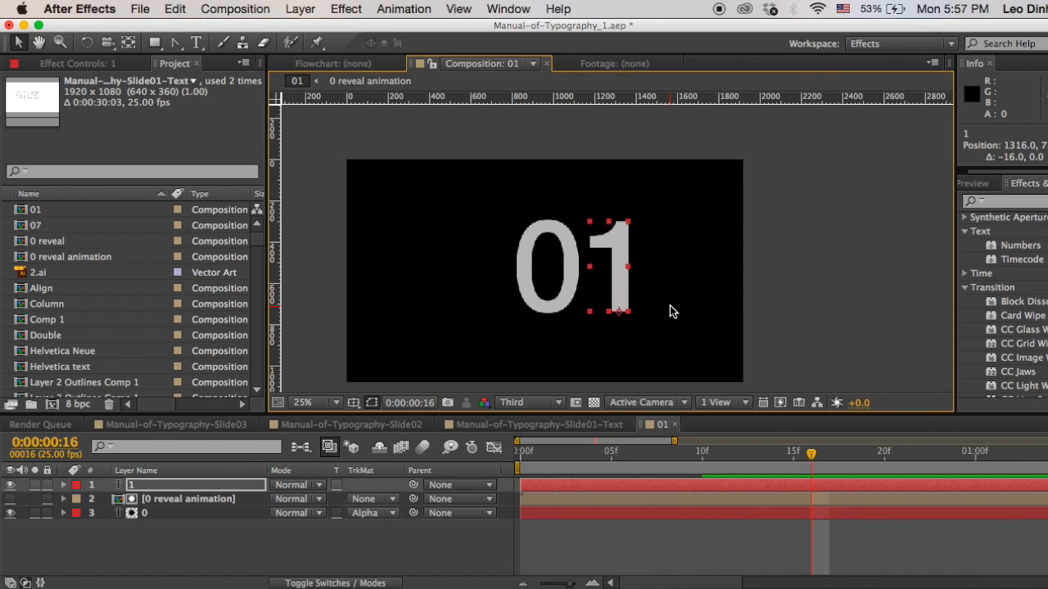
scroll(670, 311, up, 2)
drag(680, 415, 680, 443)
key(space)
drag(516, 309, 440, 290)
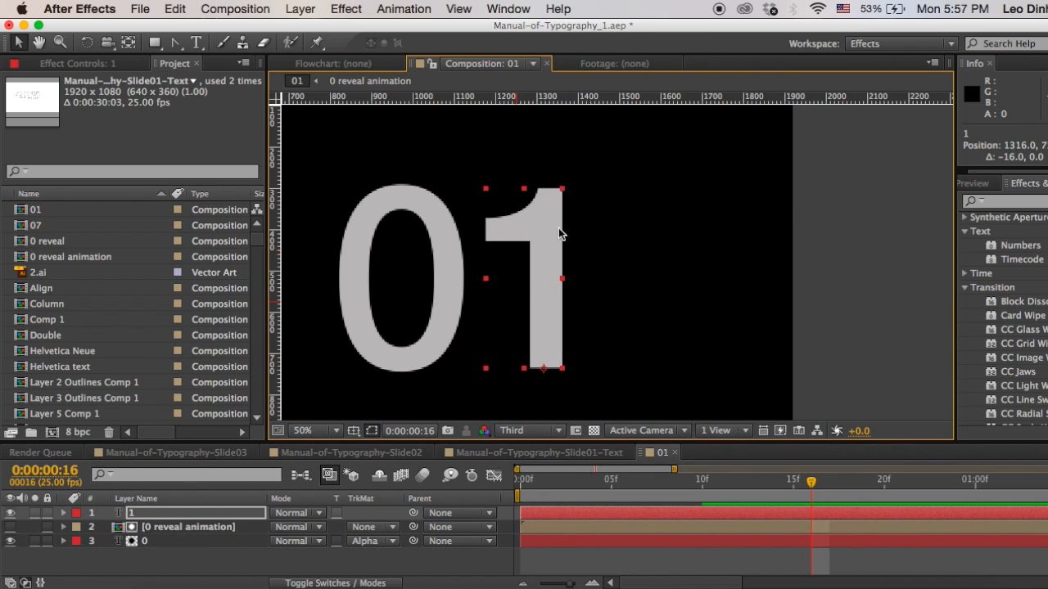
Examine how the 1 animates in the Manual-of-Typography-Slide02 composition by scrubbing its timeline, and return to composition 01.
click(352, 452)
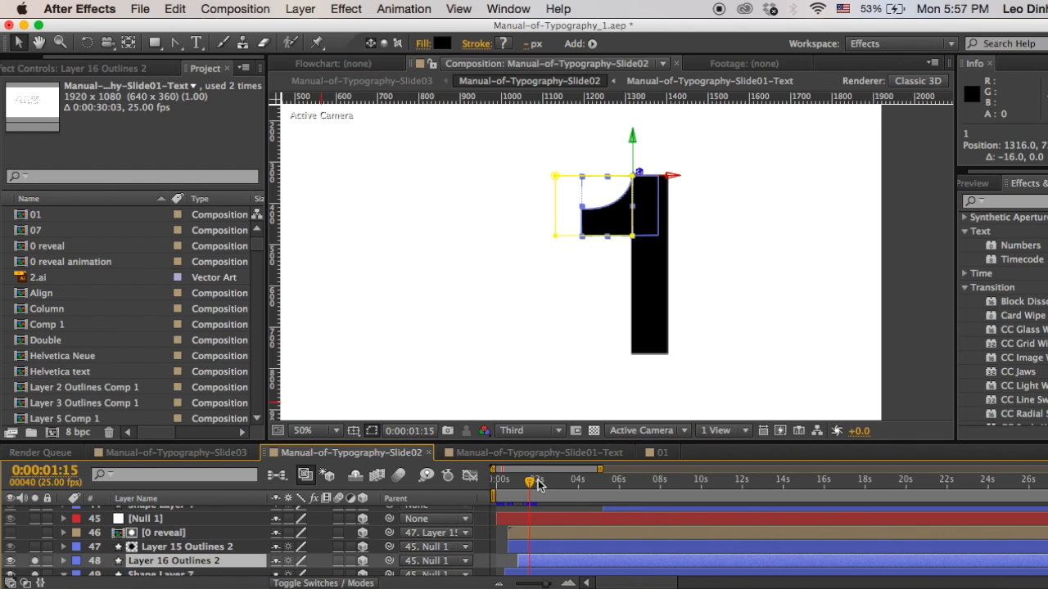
click(517, 483)
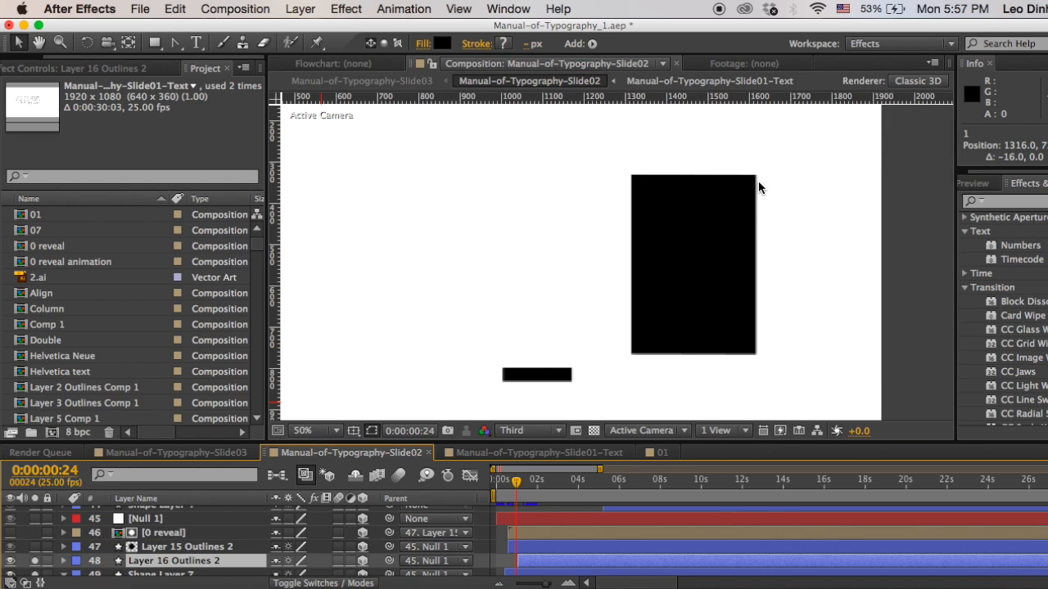
drag(517, 481, 533, 482)
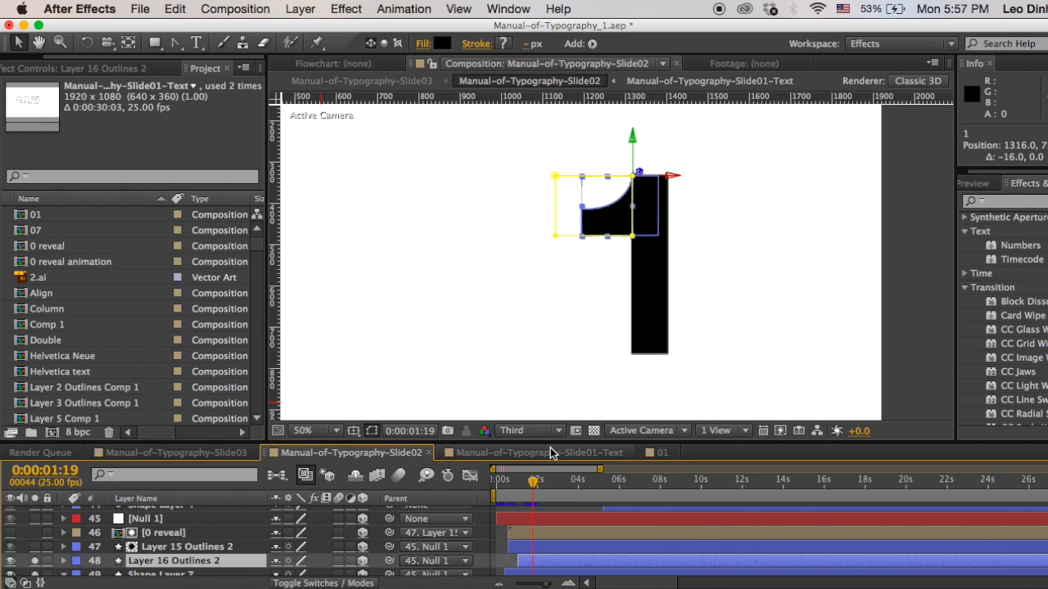
click(657, 452)
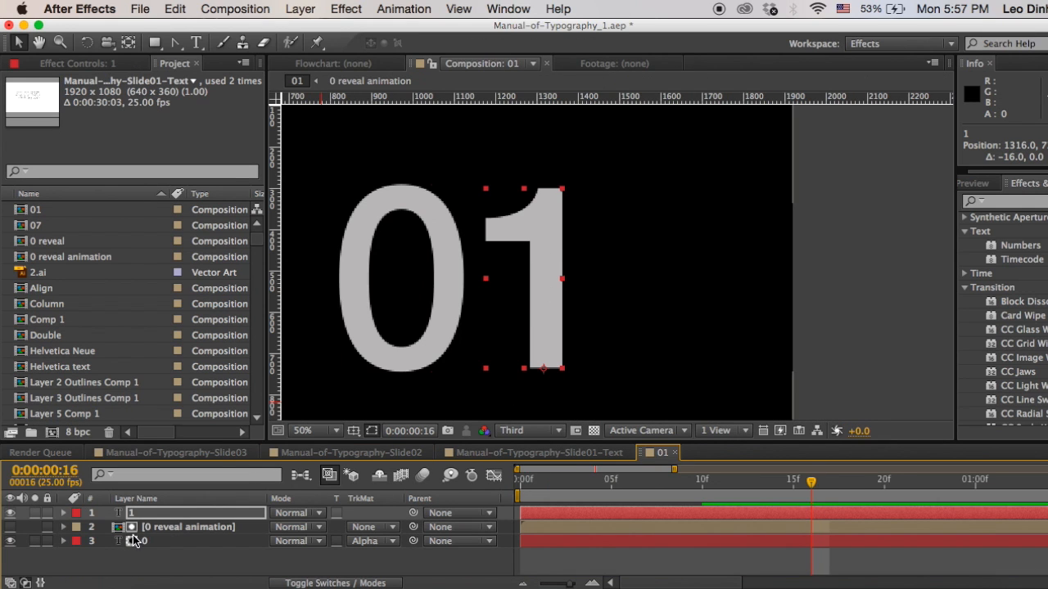
Create a shape outlines layer from the 1 text layer, and delete the original 1 text layer.
right_click(159, 515)
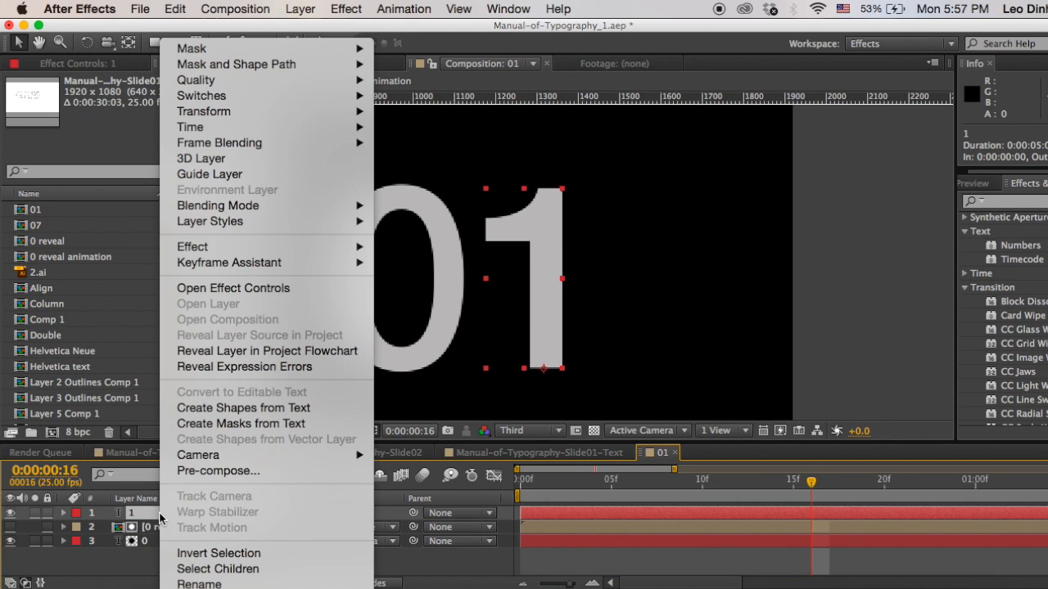
click(259, 409)
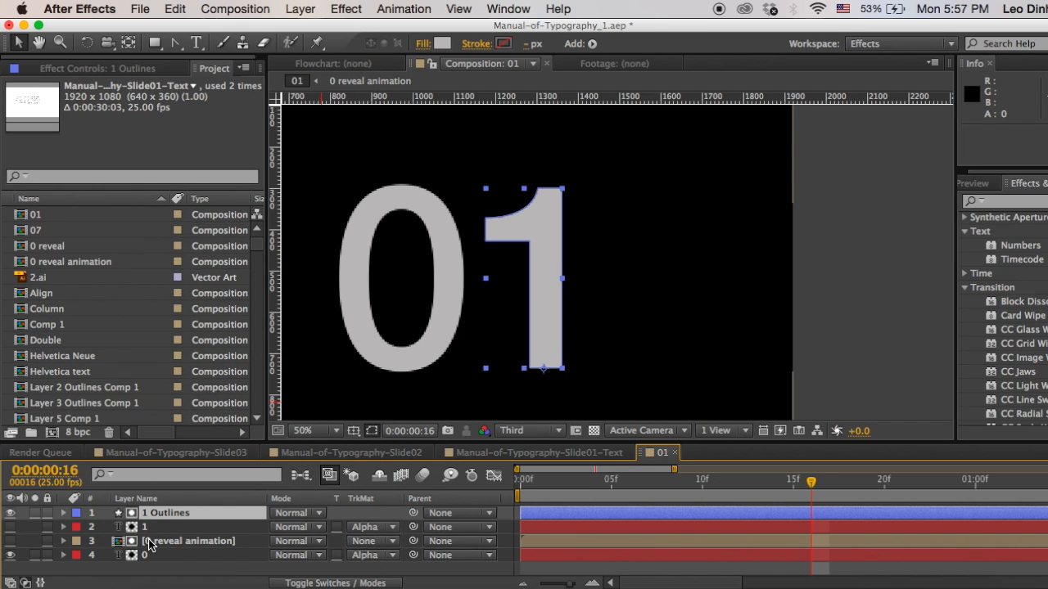
click(16, 530)
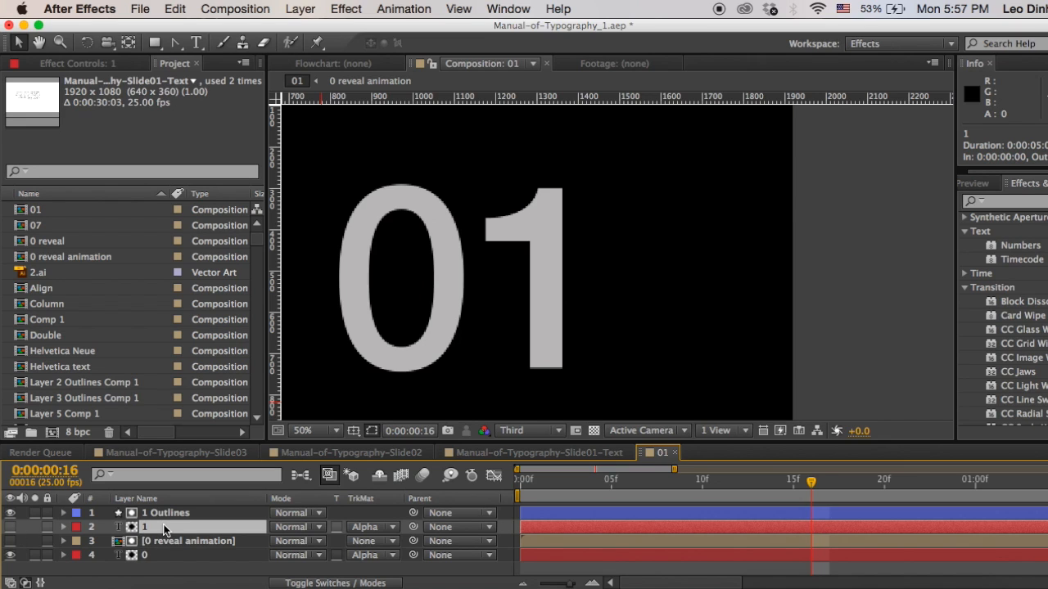
key(Delete)
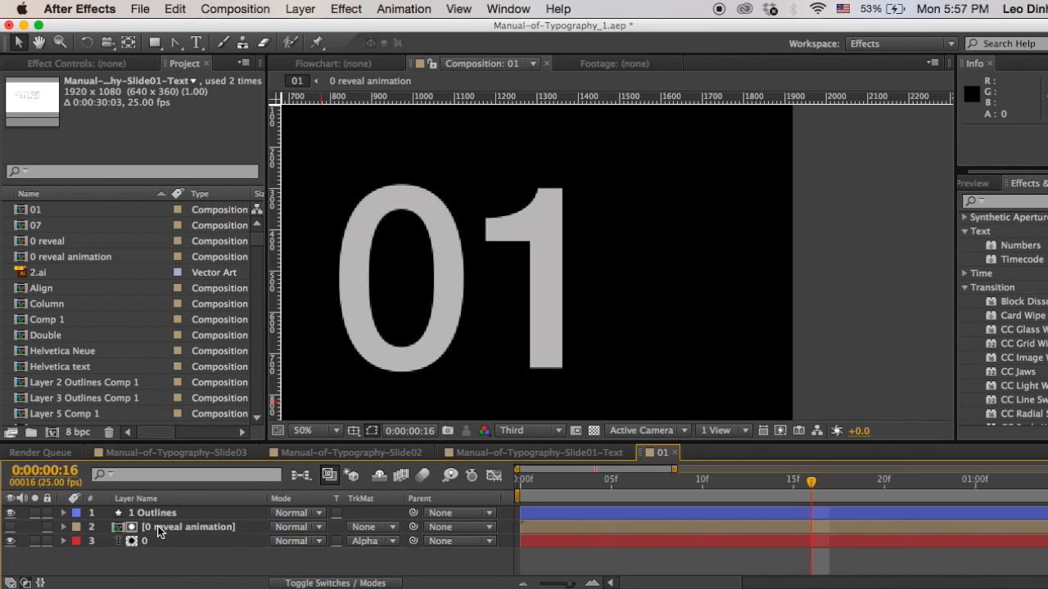
Duplicate the 1 outlines layer, naming the upper copy Head and the lower one Stem.
click(166, 515)
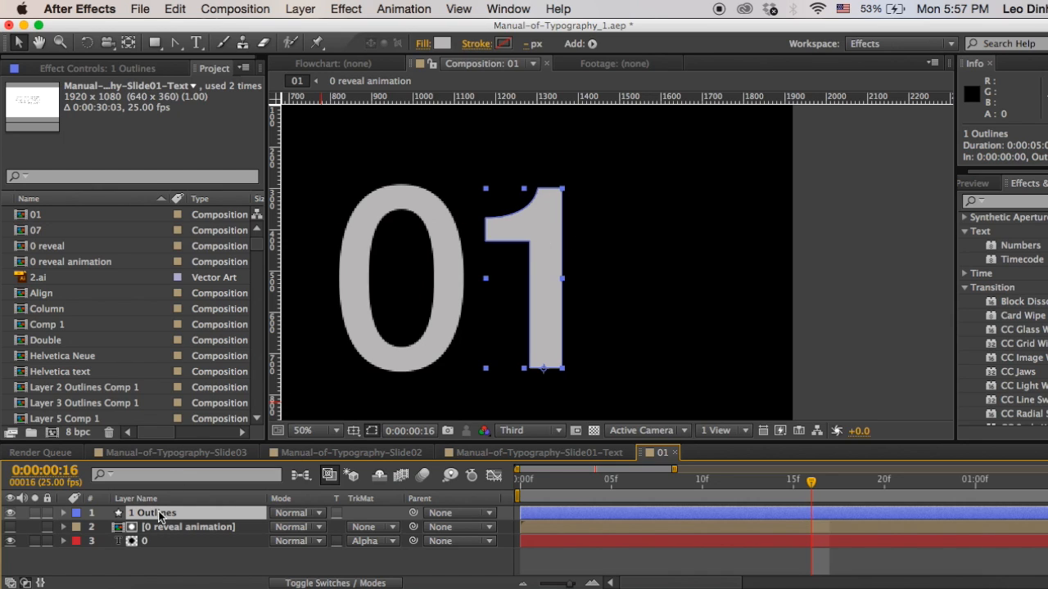
key(super+d)
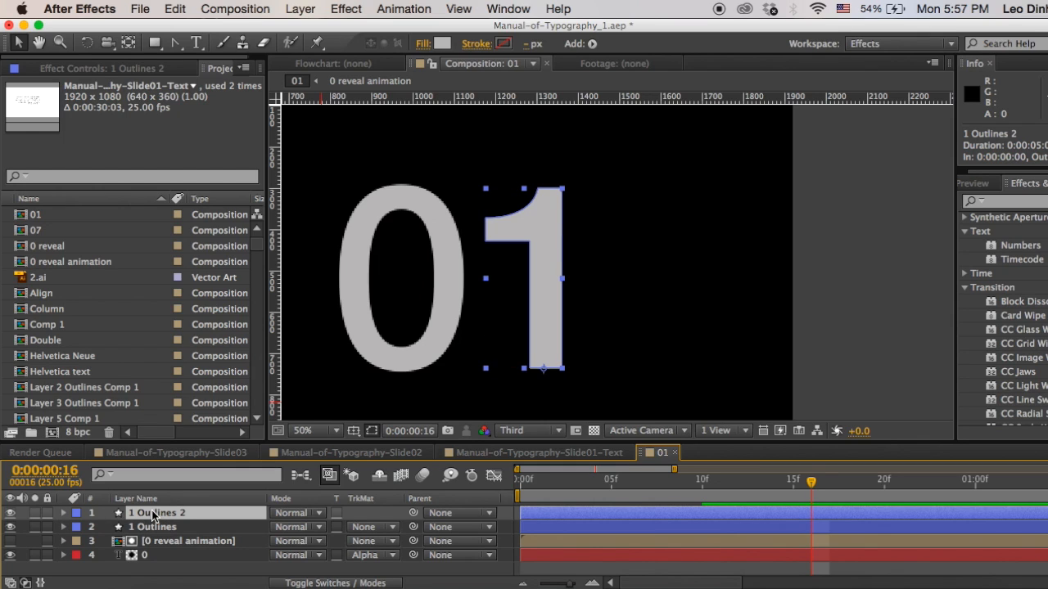
key(Return)
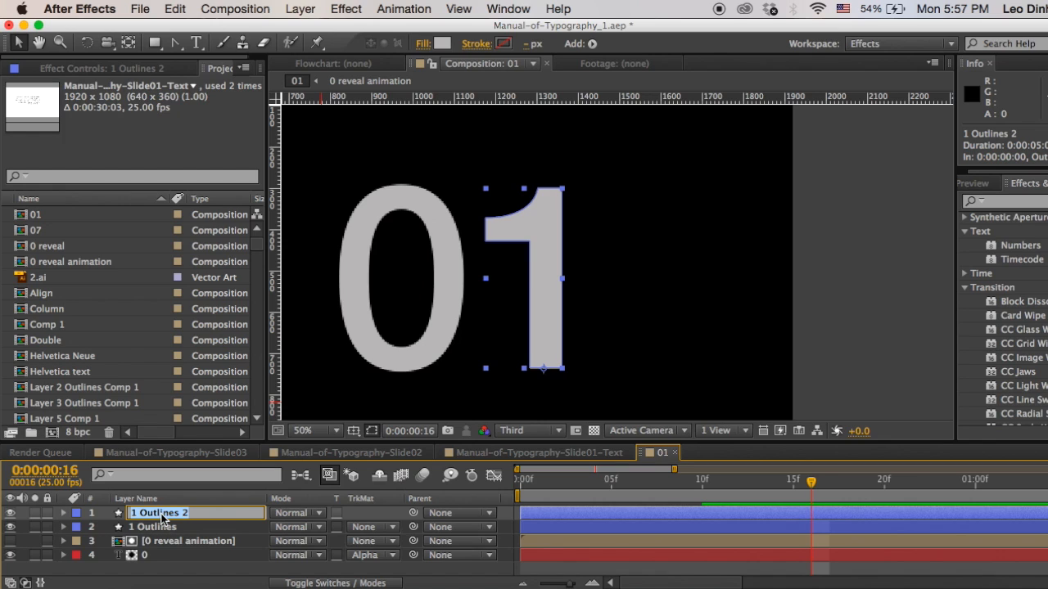
text(Head)
key(Return)
key(ctrl+Down)
key(Return)
text(Ste)
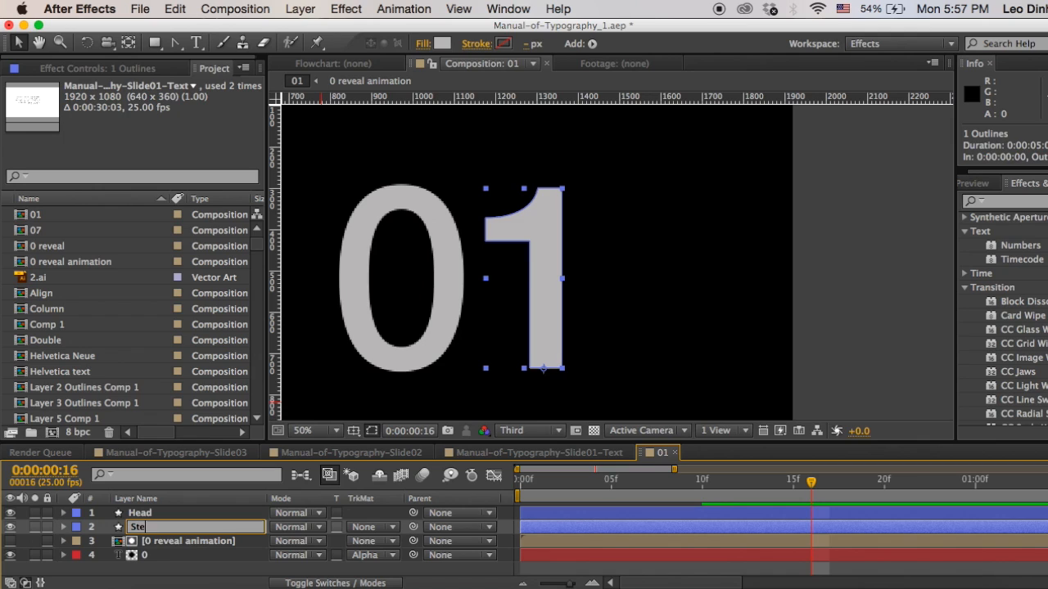
text(m)
key(Return)
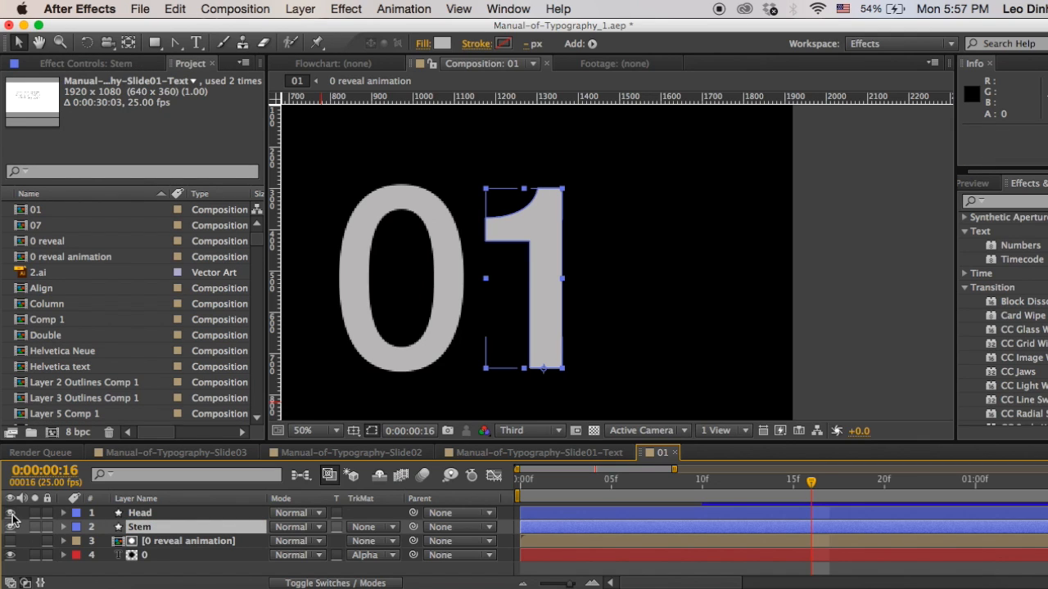
Solo the Stem layer and delete the two outer vertices of the 1's flag so only the vertical stem remains.
click(73, 529)
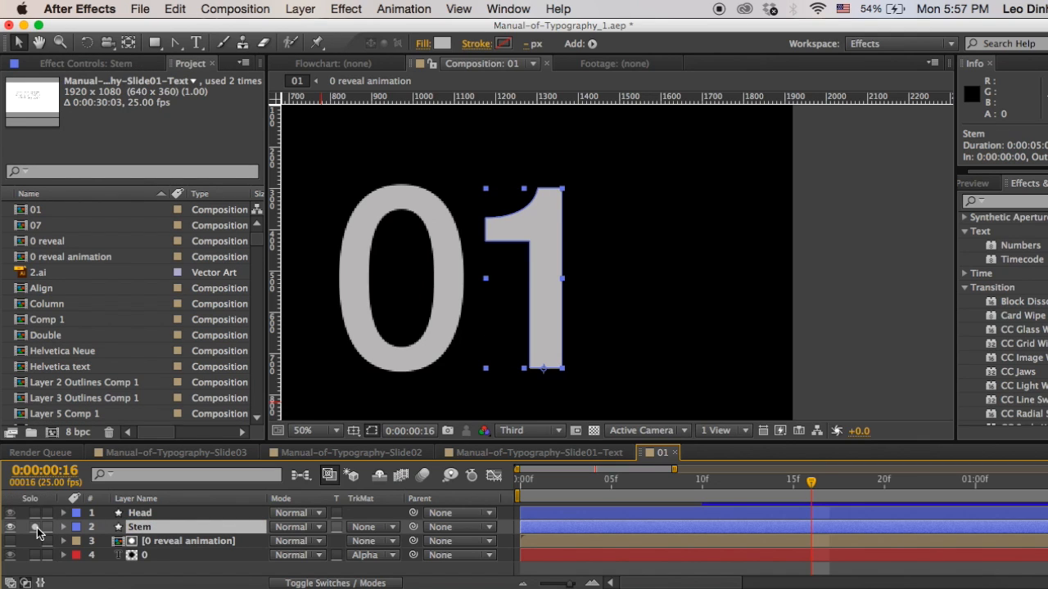
click(35, 528)
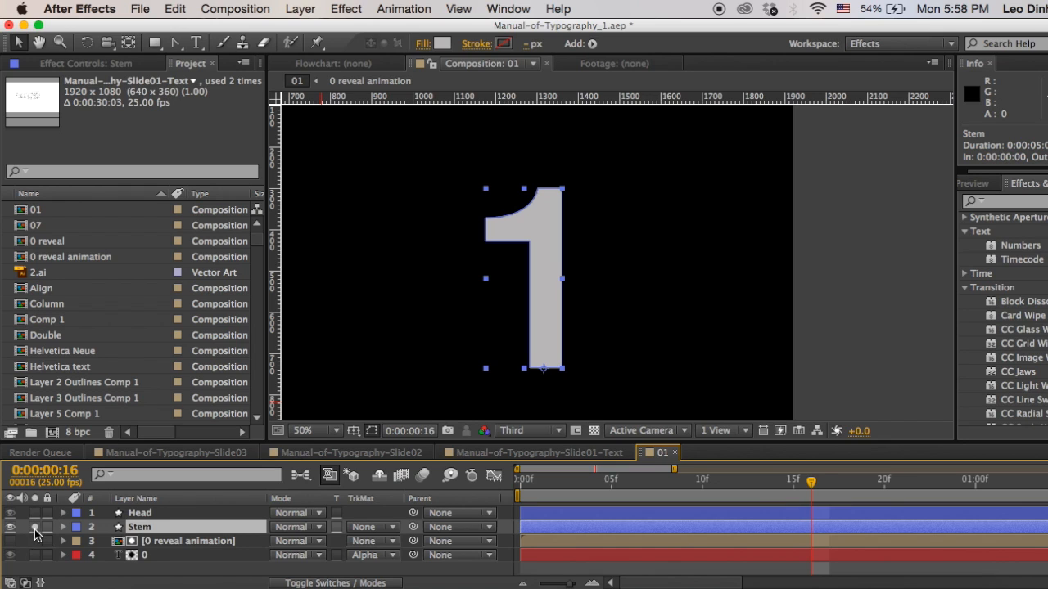
key(space)
drag(512, 318, 513, 313)
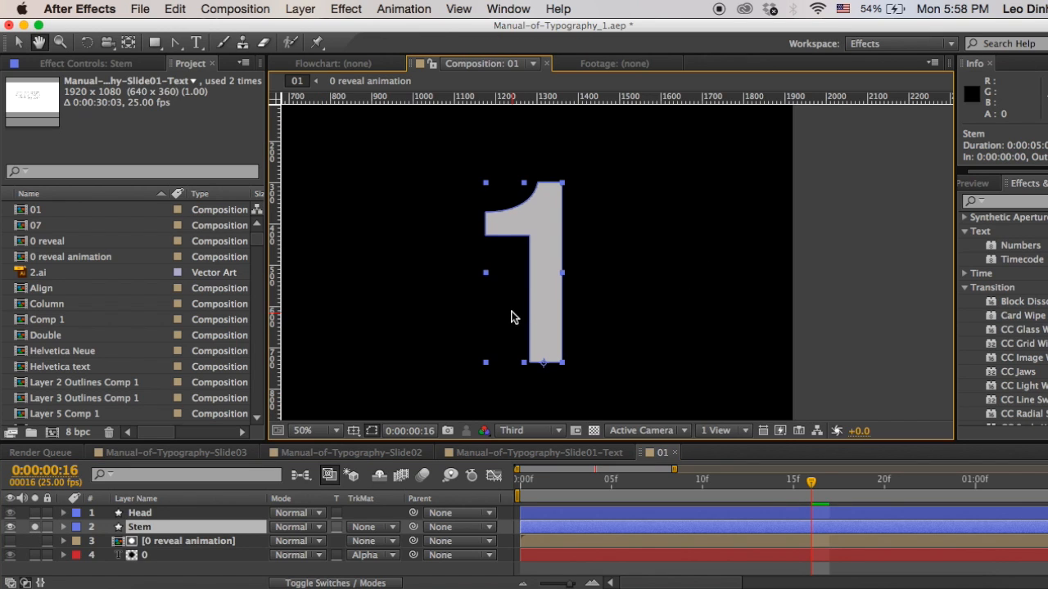
click(176, 44)
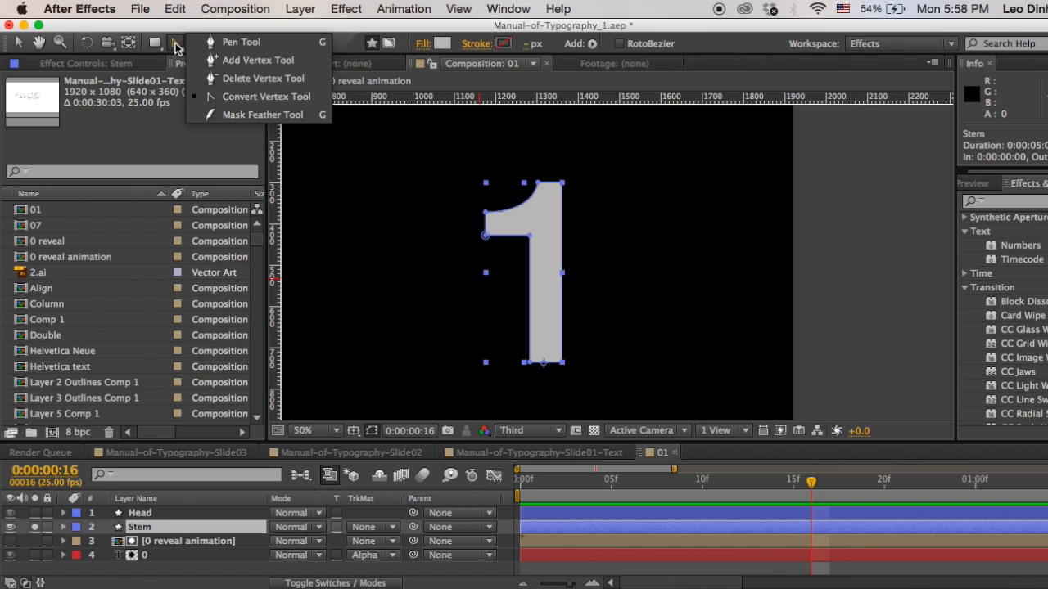
click(241, 82)
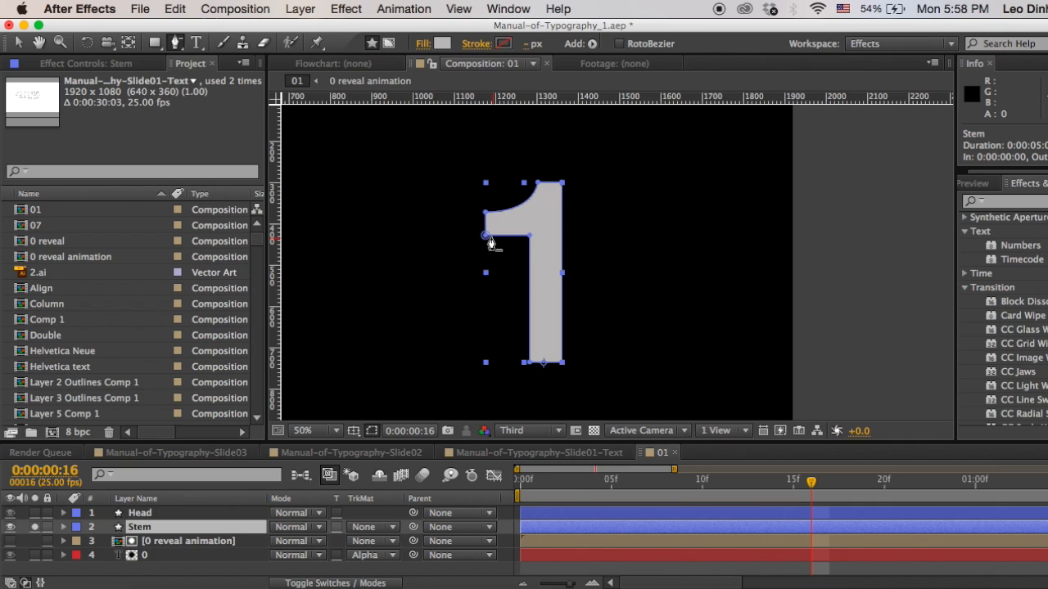
click(486, 236)
click(487, 215)
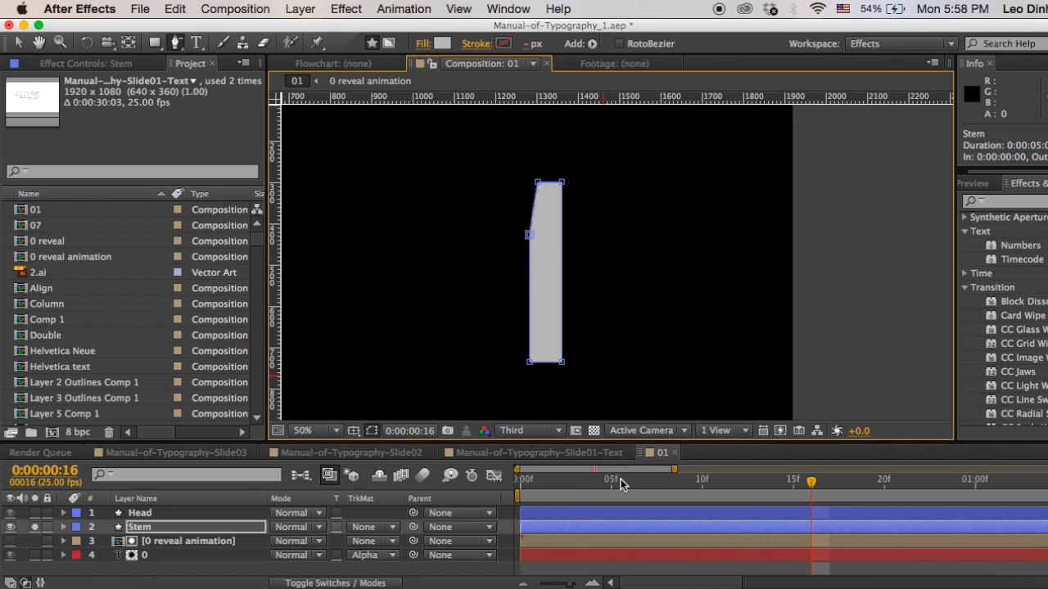
Keyframe the Stem layer's shape path and place that keyframe at frame 15.
key(v)
key(Home)
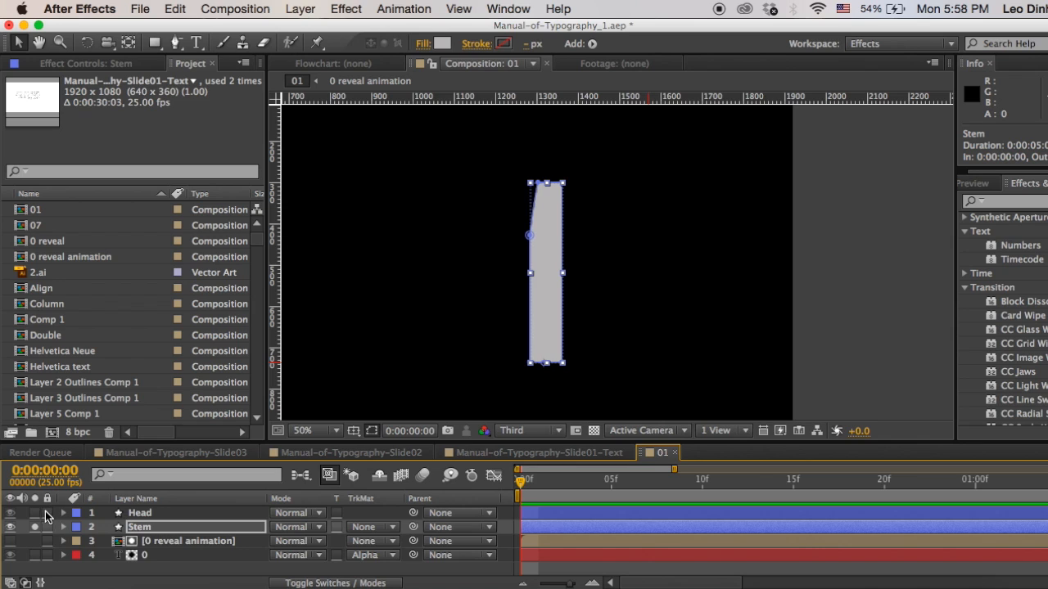
click(63, 527)
click(79, 542)
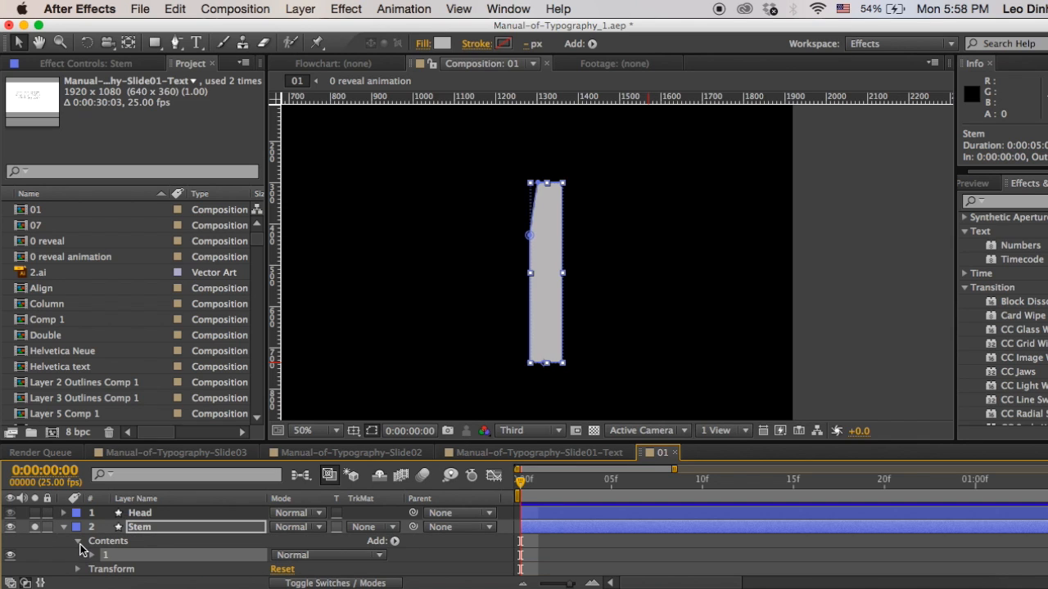
scroll(98, 544, down, 3)
drag(104, 546, 145, 551)
click(106, 514)
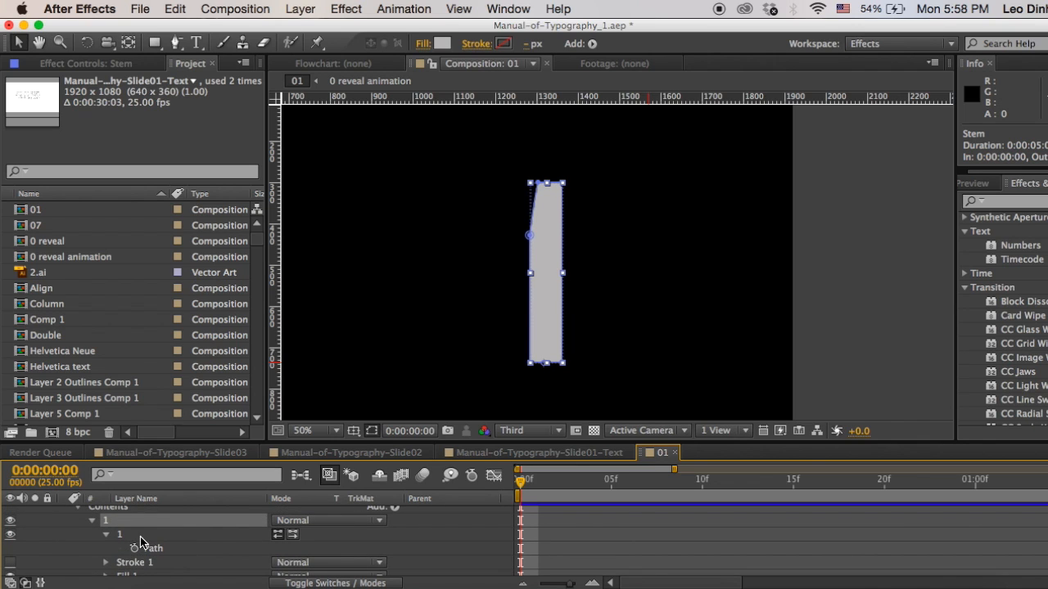
drag(202, 535, 197, 551)
click(134, 564)
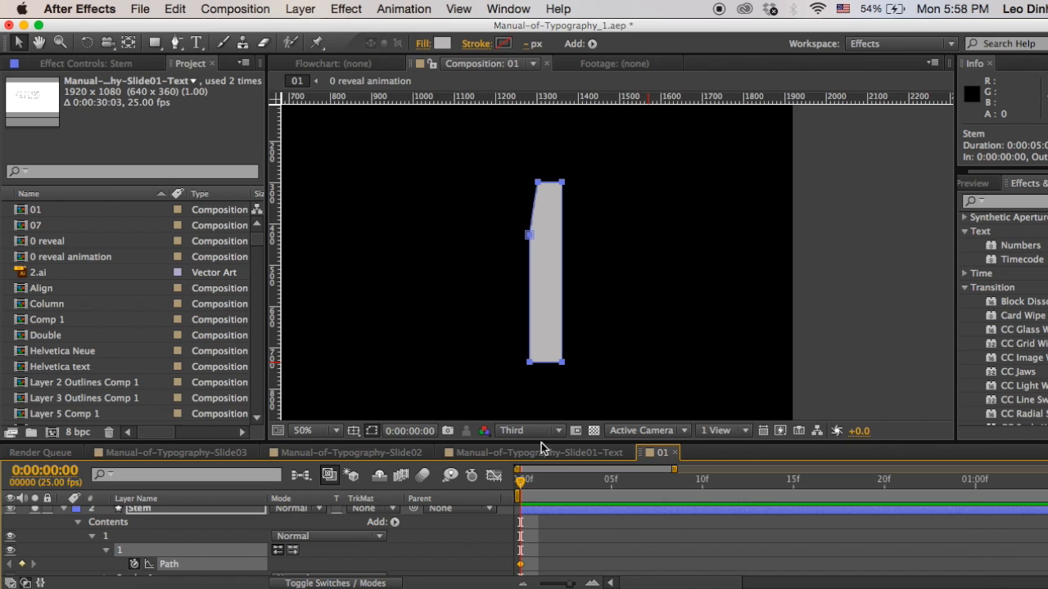
drag(541, 443, 542, 417)
drag(522, 539, 610, 539)
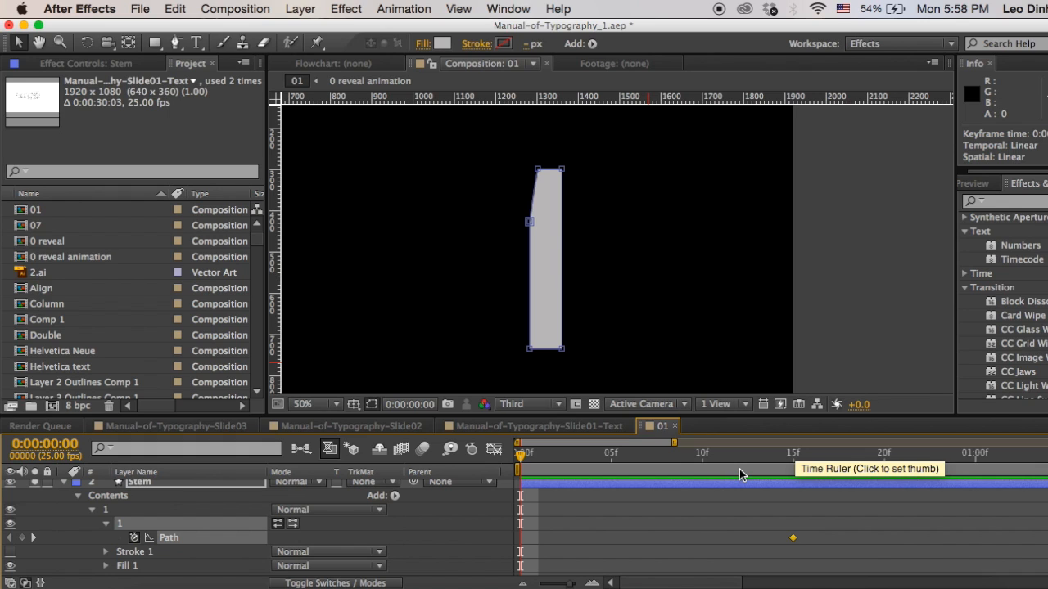
Stretch the stem's right-hand vertices beyond the composition's right edge to about X 1980, and place this path keyframe at frame 8.
drag(551, 143, 586, 387)
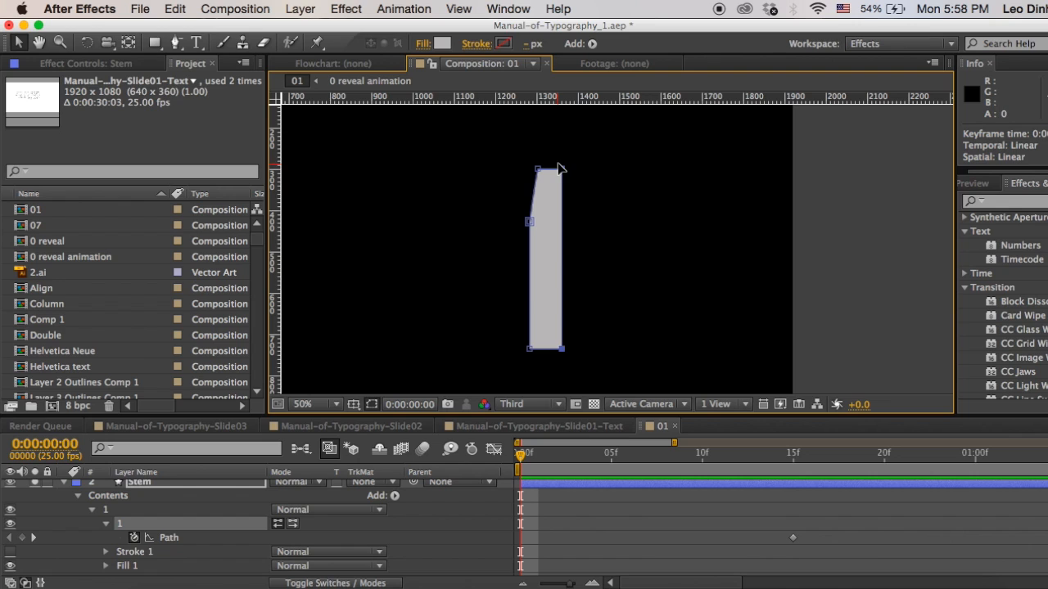
drag(562, 349, 819, 350)
drag(521, 539, 666, 539)
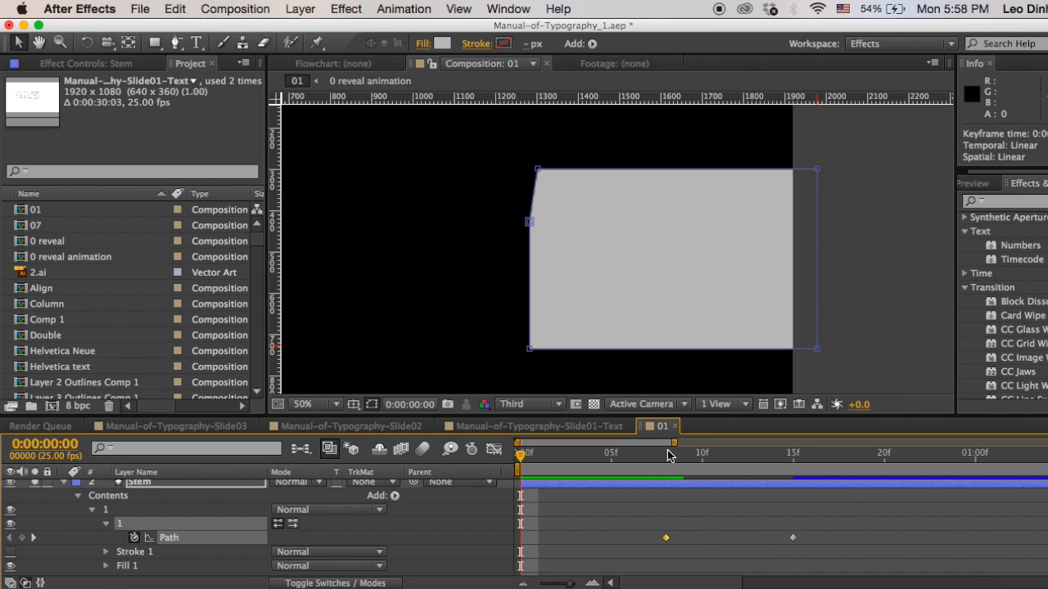
At frame 0, move the stem's left-hand vertices just past the composition's right edge and preview the animation.
drag(498, 156, 552, 374)
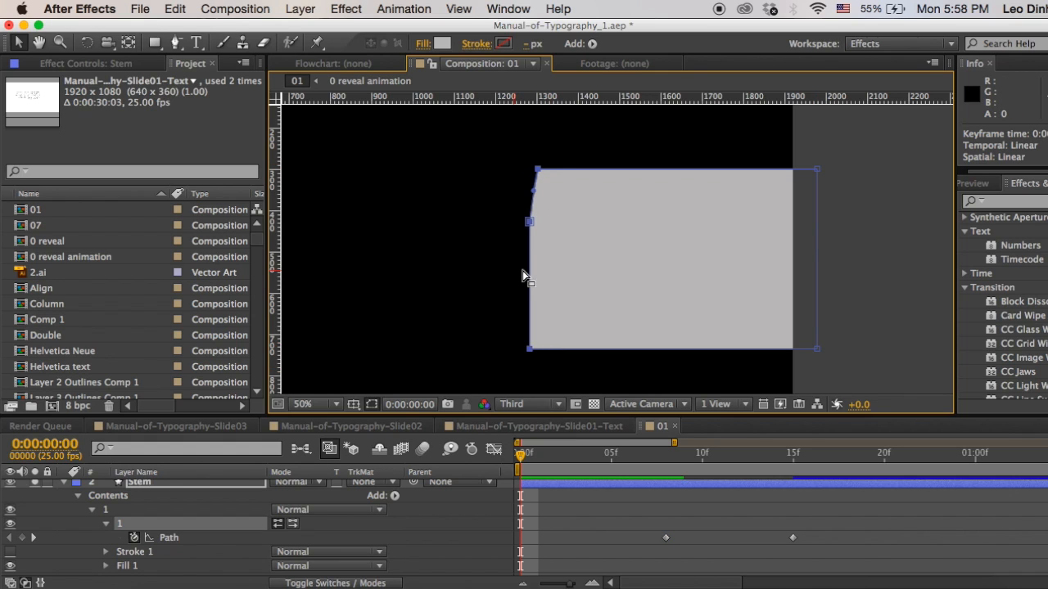
drag(529, 227, 800, 230)
click(627, 506)
key(KP_0)
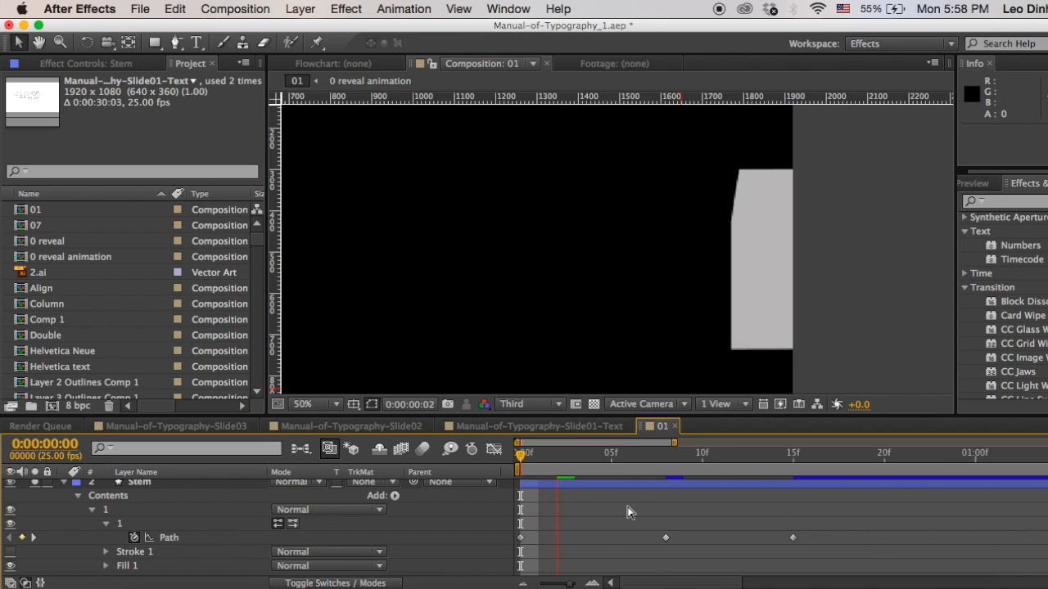
Try to square off the stem's slanted upper-left corner on the frame 8 path keyframe.
click(673, 455)
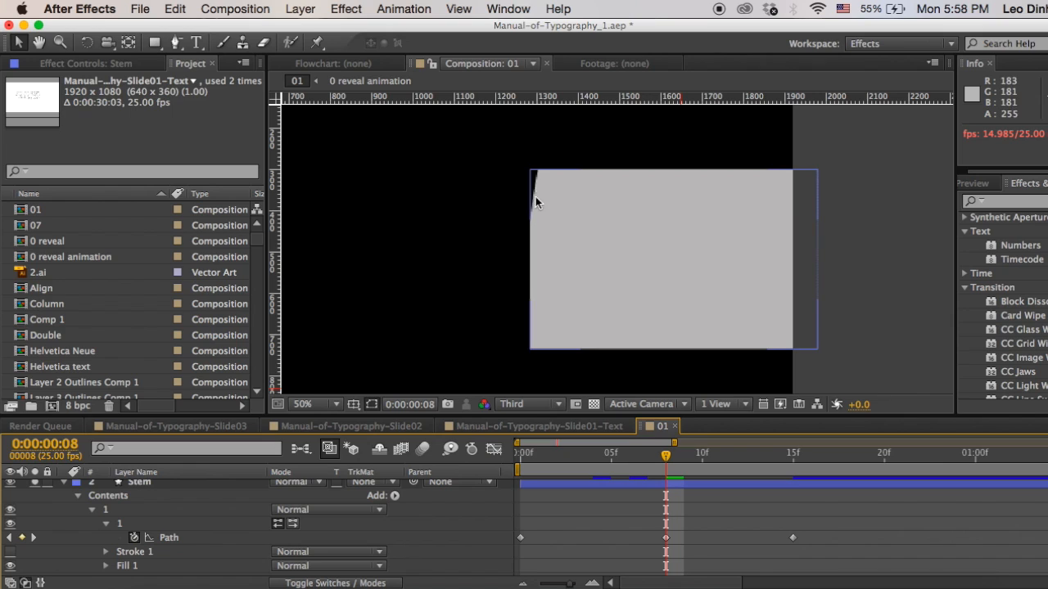
drag(537, 171, 530, 171)
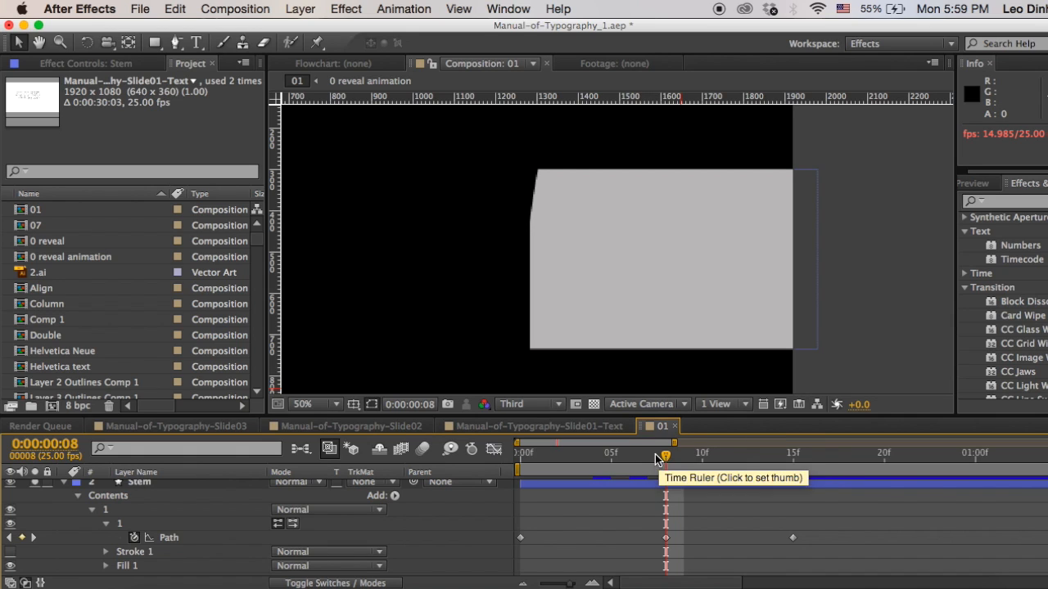
click(666, 538)
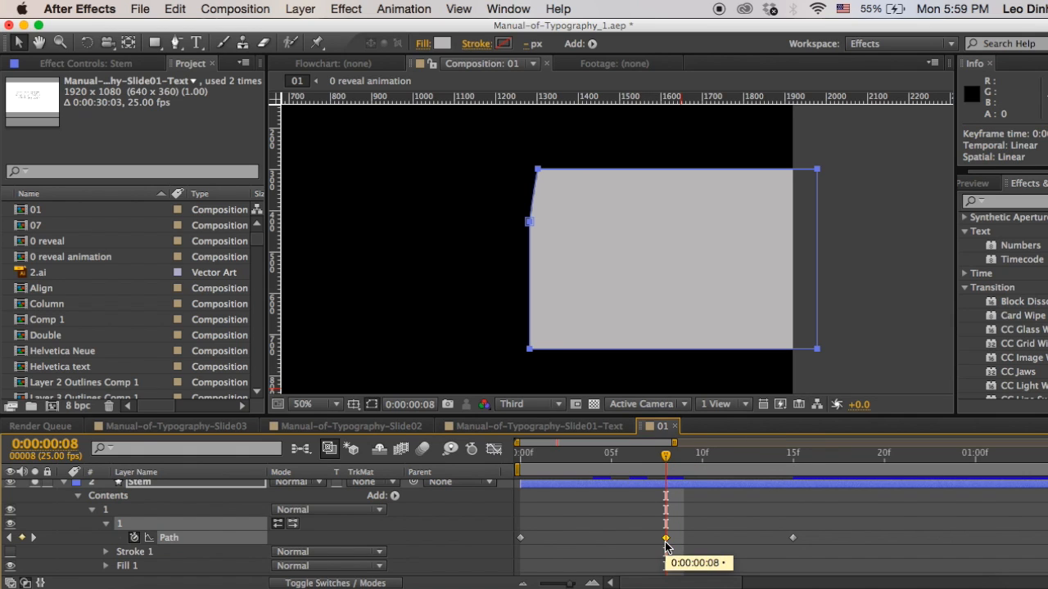
At frame 0, convert the stem's upper-left vertex to a corner point and align it with the vertex below at about X 1935.
click(520, 453)
drag(852, 256, 776, 256)
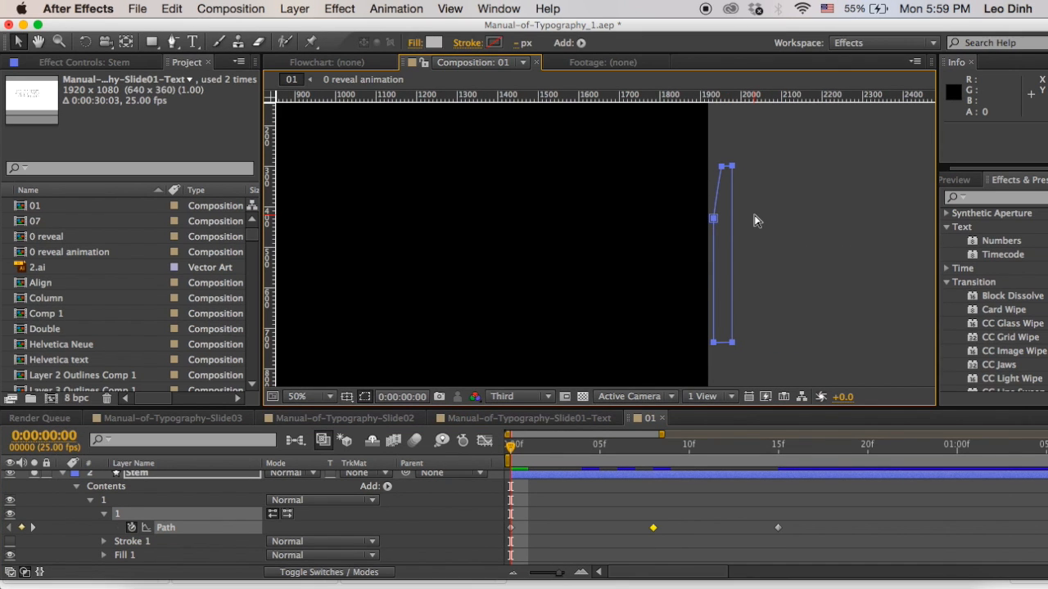
key(period)
drag(755, 222, 516, 338)
mouse_move(572, 199)
mouse_down()
mouse_move(602, 217)
mouse_move(584, 211)
mouse_up()
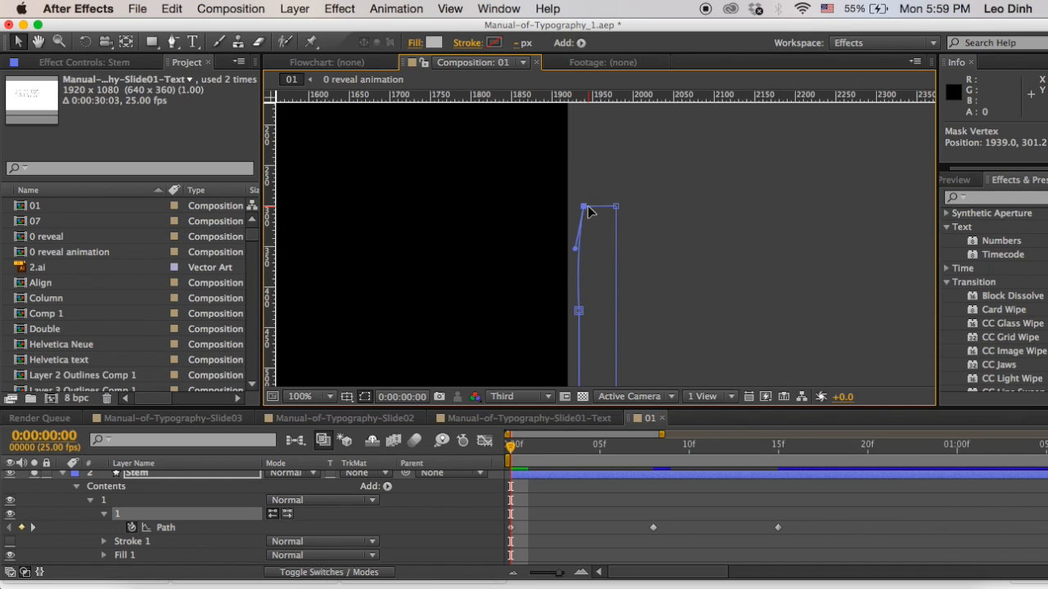
click(171, 44)
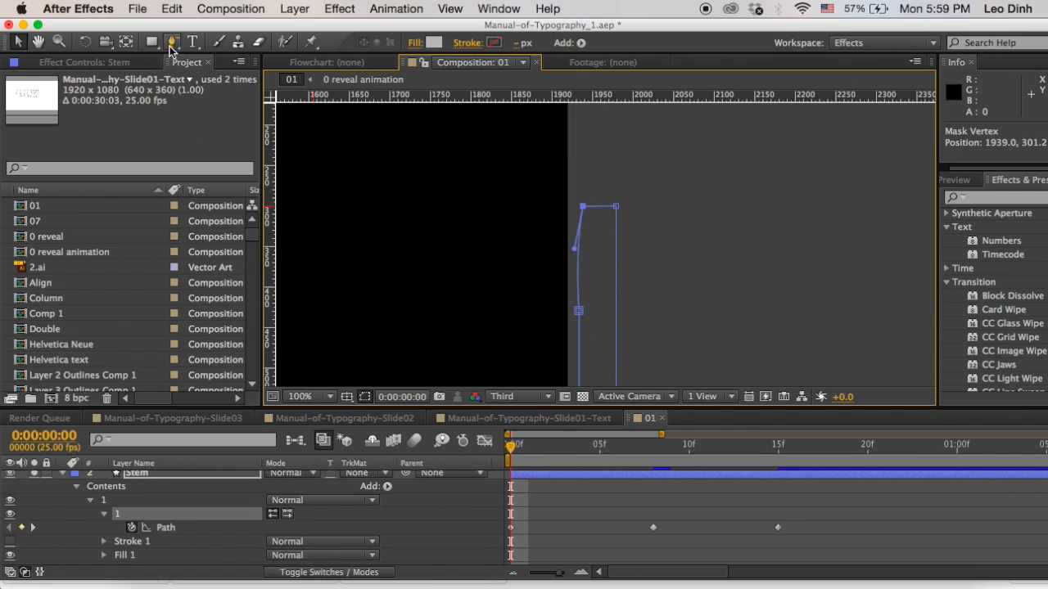
drag(172, 50, 251, 101)
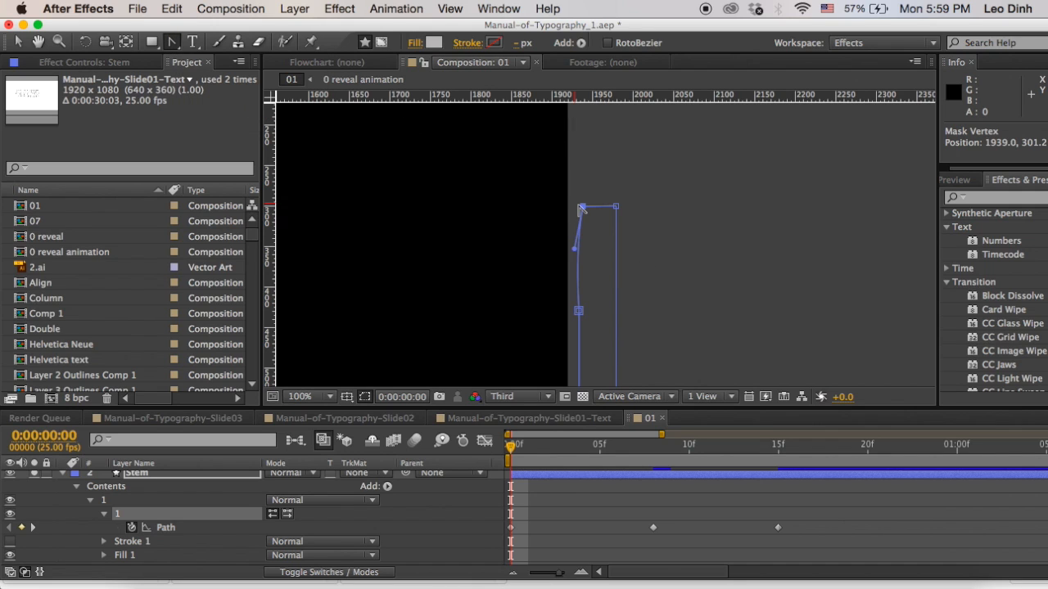
click(584, 209)
drag(583, 207, 579, 206)
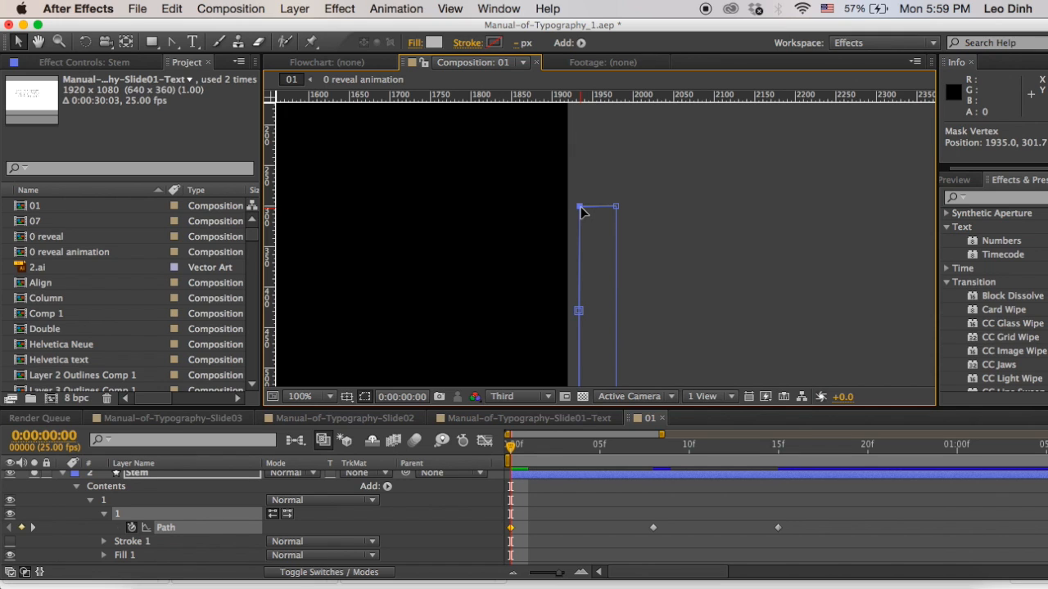
At frame 8, convert the stem's upper-left vertex to a corner point and align it with the vertex below at about X 1286.
scroll(594, 276, down, 2)
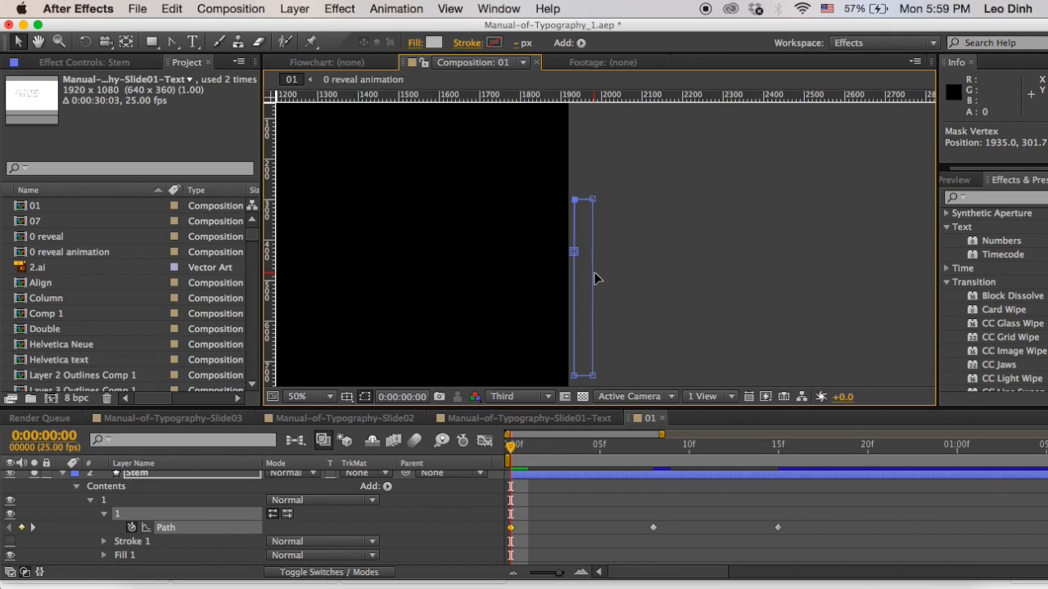
scroll(595, 278, left, 3)
click(647, 446)
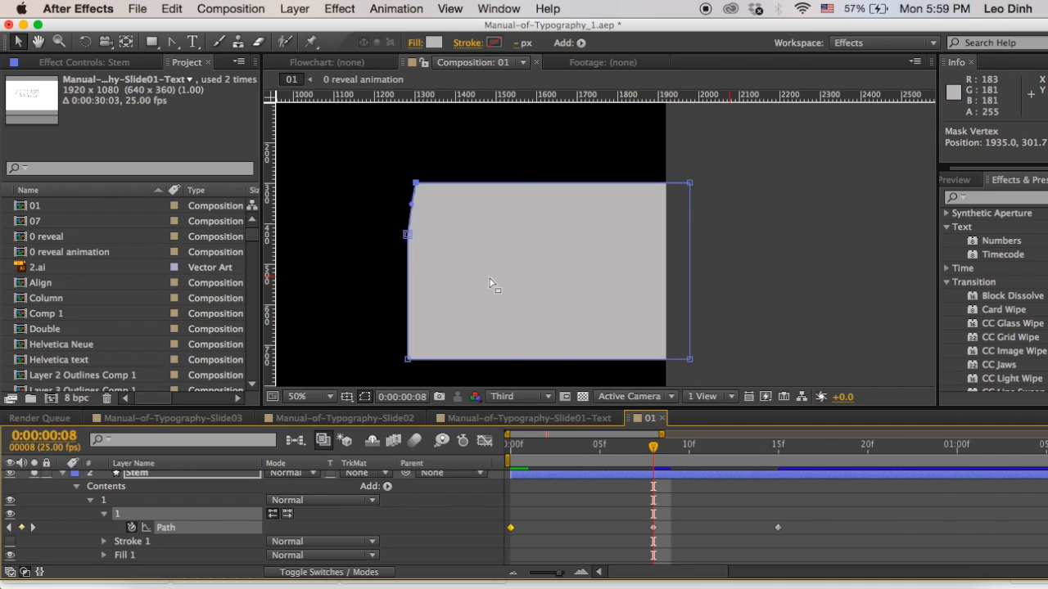
key(space)
drag(490, 279, 591, 277)
key(.)
key(space)
drag(542, 215, 571, 297)
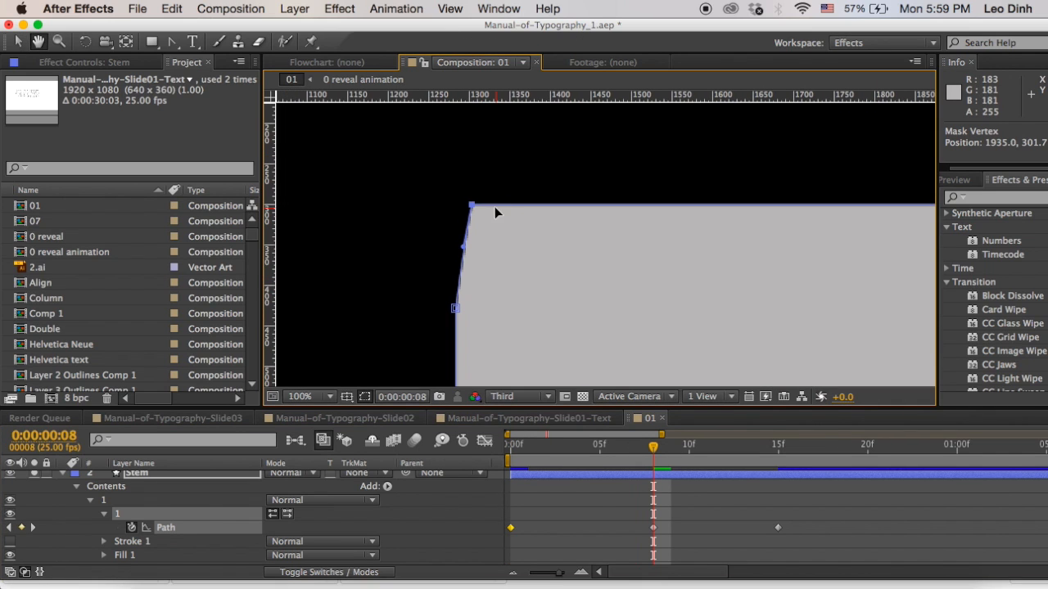
click(172, 43)
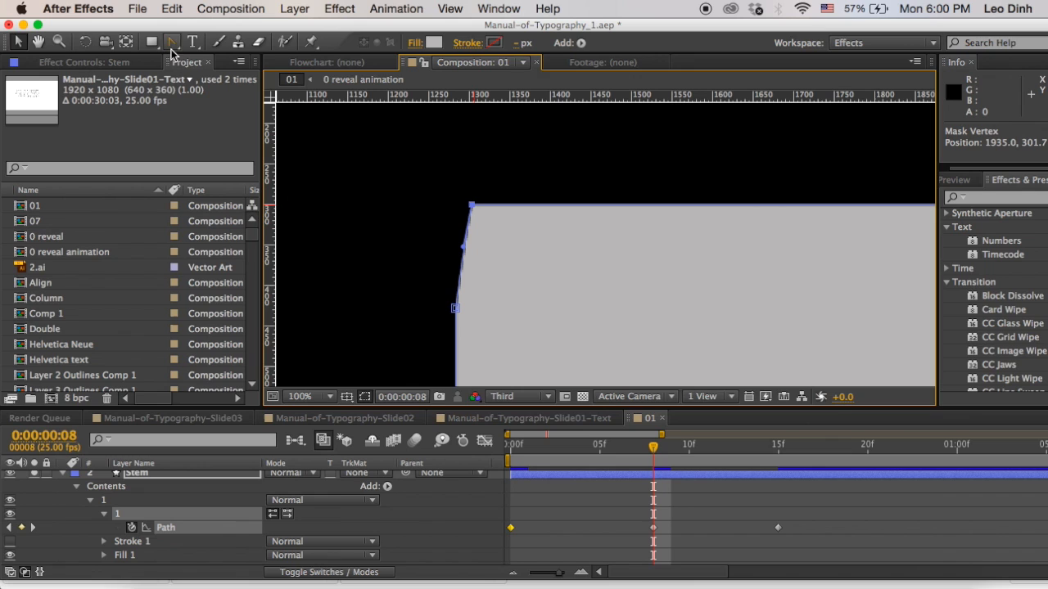
alt+click(471, 205)
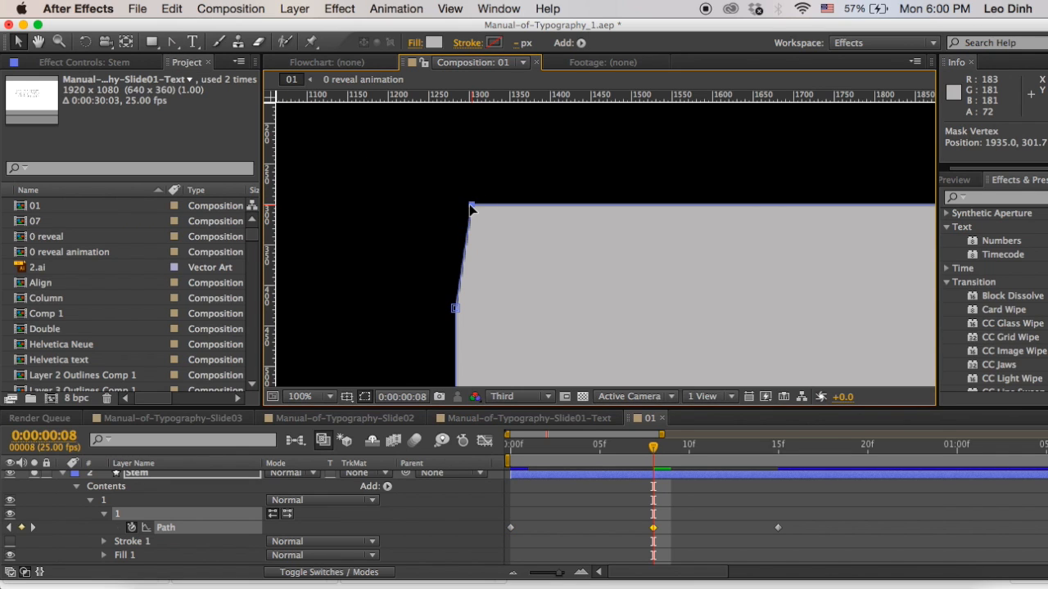
drag(470, 207, 456, 207)
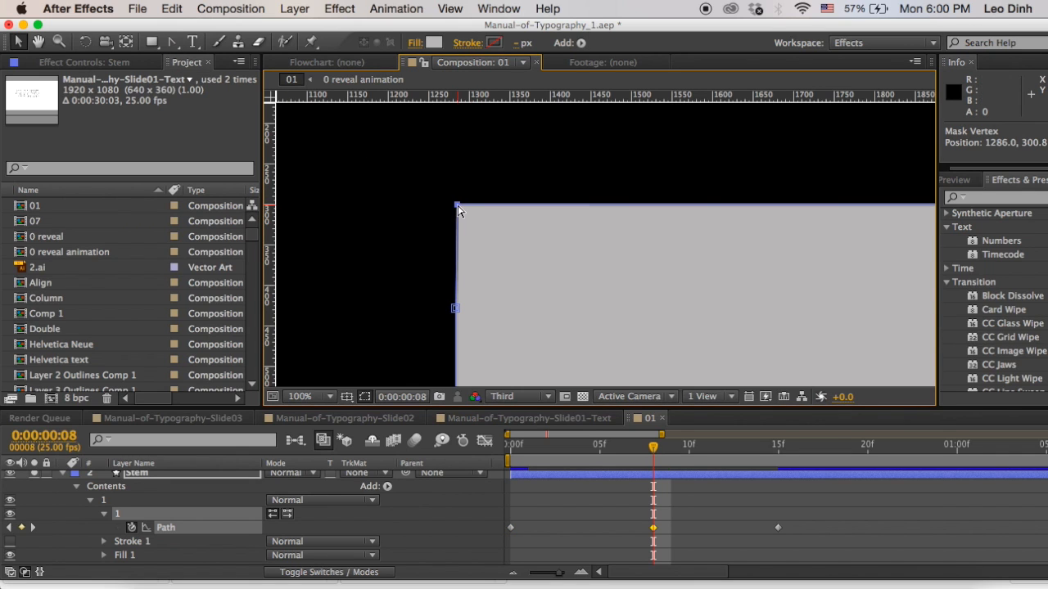
Preview the stem animation from frame 0 and inspect the shape around frame 15.
key(comma)
key(comma)
key(space)
drag(677, 380, 627, 376)
drag(670, 455, 478, 460)
click(535, 493)
key(space)
click(767, 452)
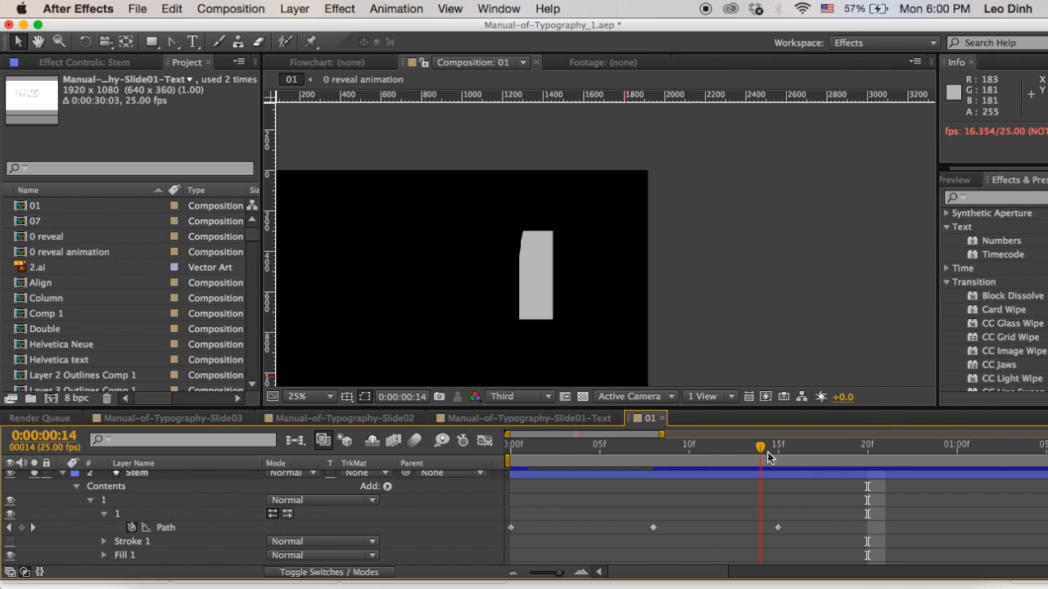
drag(779, 452, 781, 455)
Apply Easy Ease to the stem's three path keyframes, lengthen their incoming influence in the speed graph, and preview the motion.
drag(767, 536, 485, 557)
key(F9)
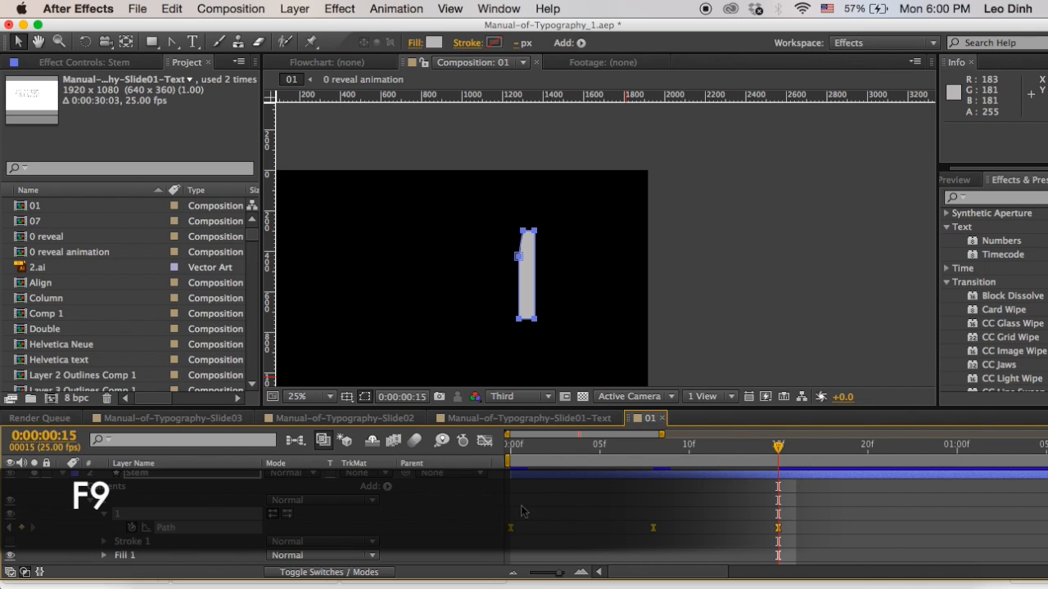
click(485, 442)
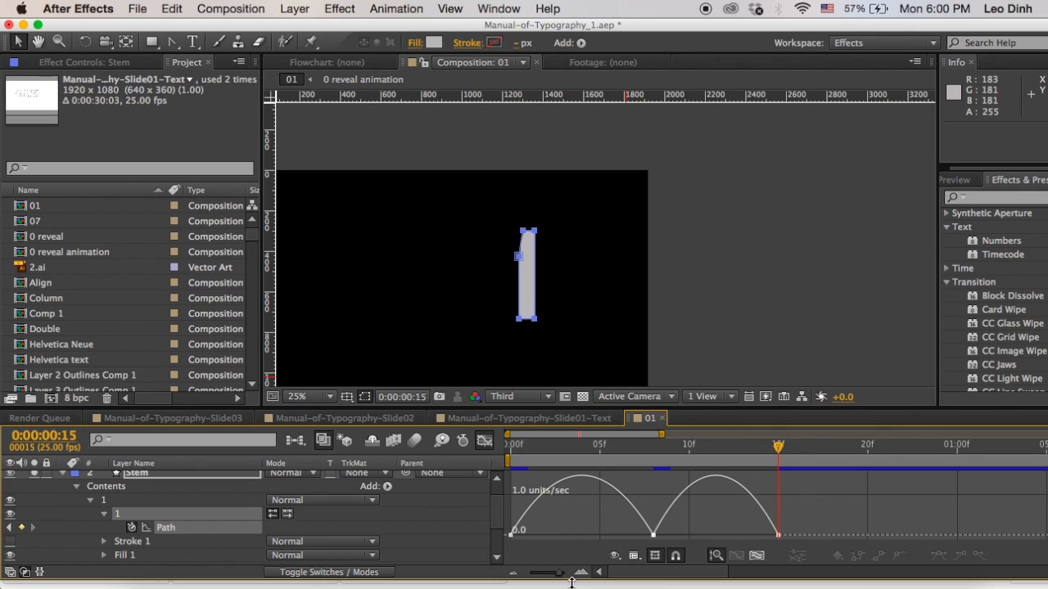
drag(559, 577, 560, 578)
drag(824, 533, 661, 534)
drag(837, 532, 813, 532)
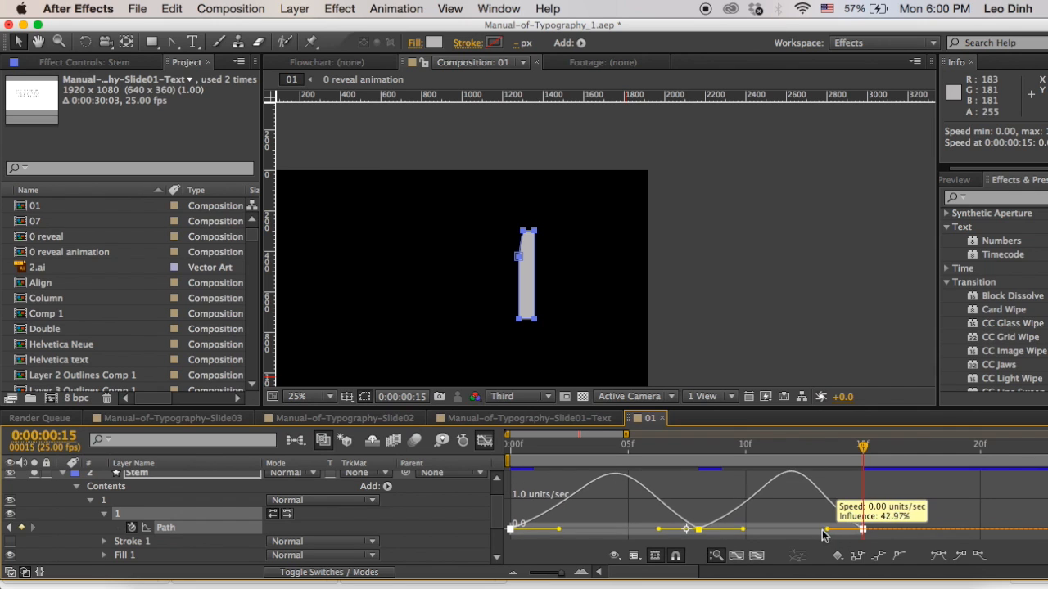
key(Home)
key(space)
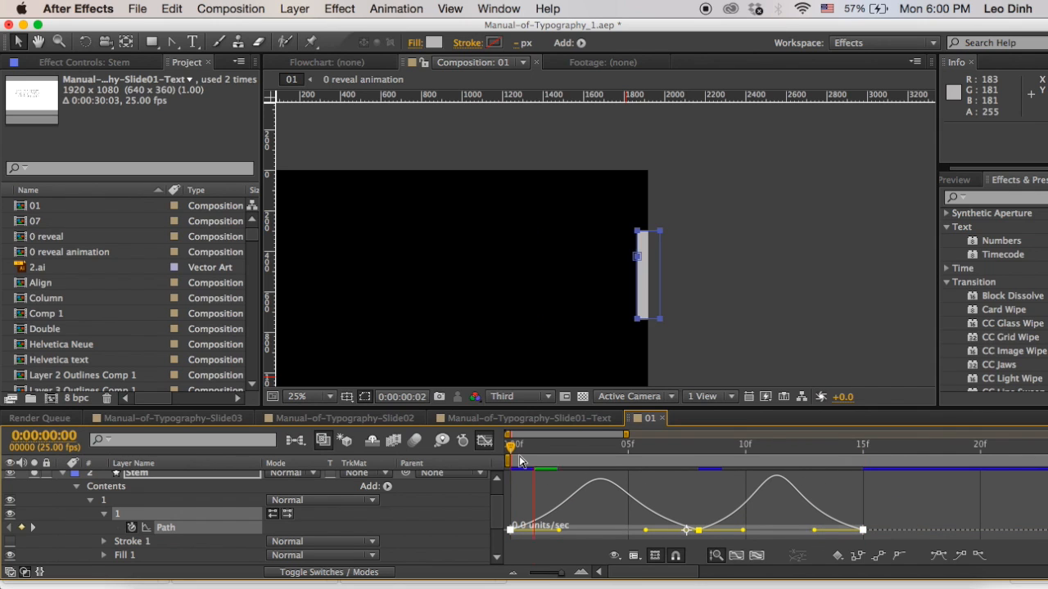
click(685, 512)
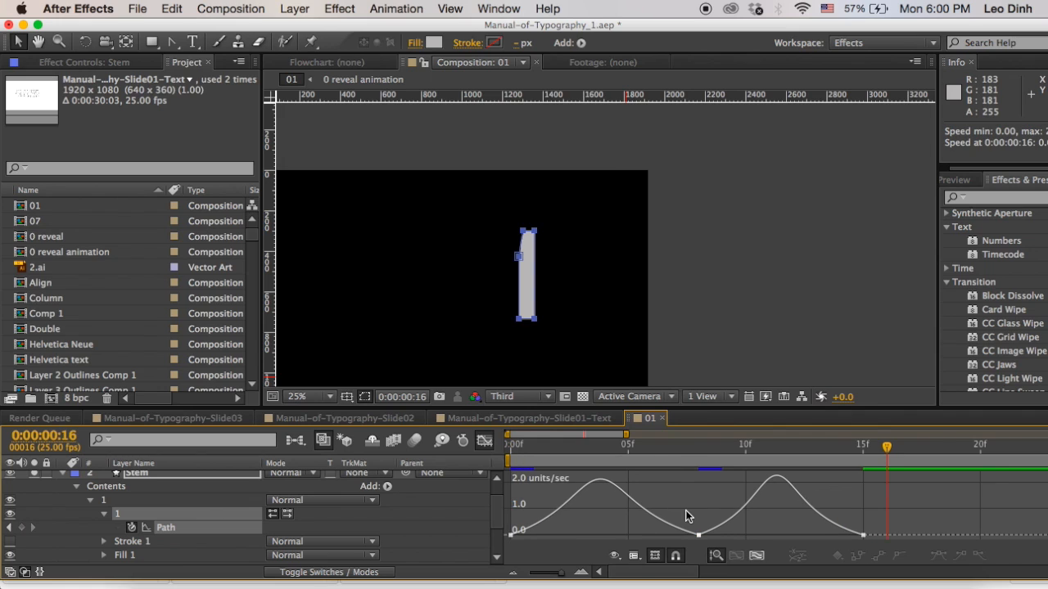
click(663, 448)
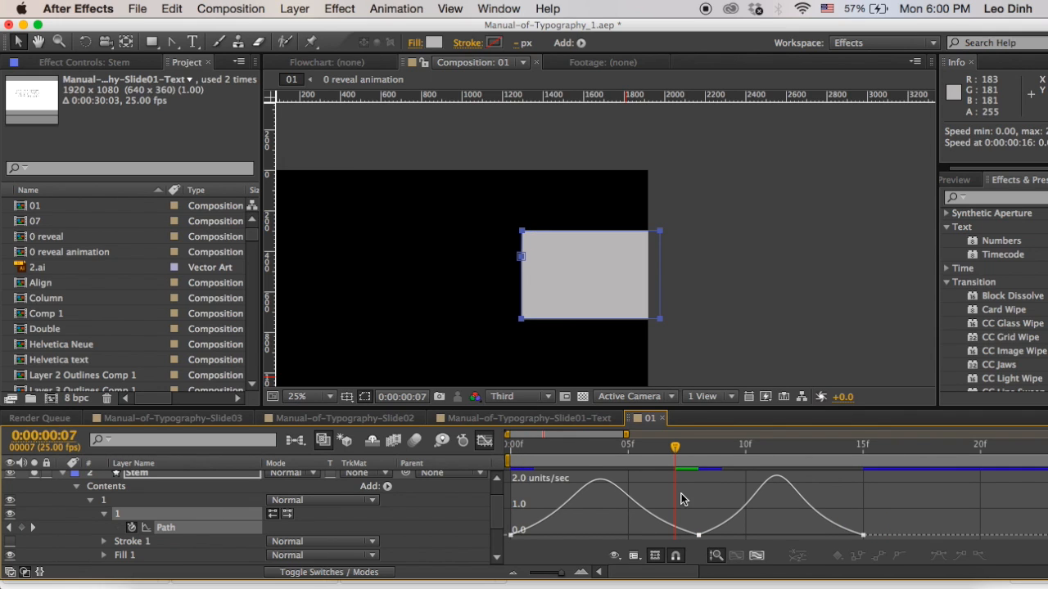
Raise the outgoing and incoming speeds of the stem's frame 8 path keyframe above 1 unit/sec, preview, and leave the graph view.
click(699, 535)
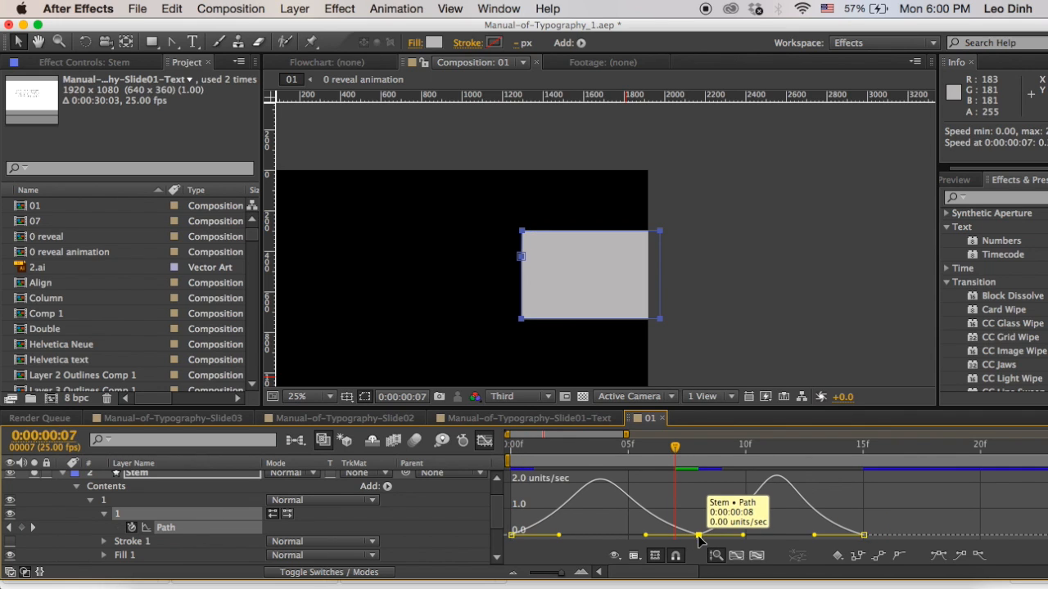
drag(699, 535, 700, 493)
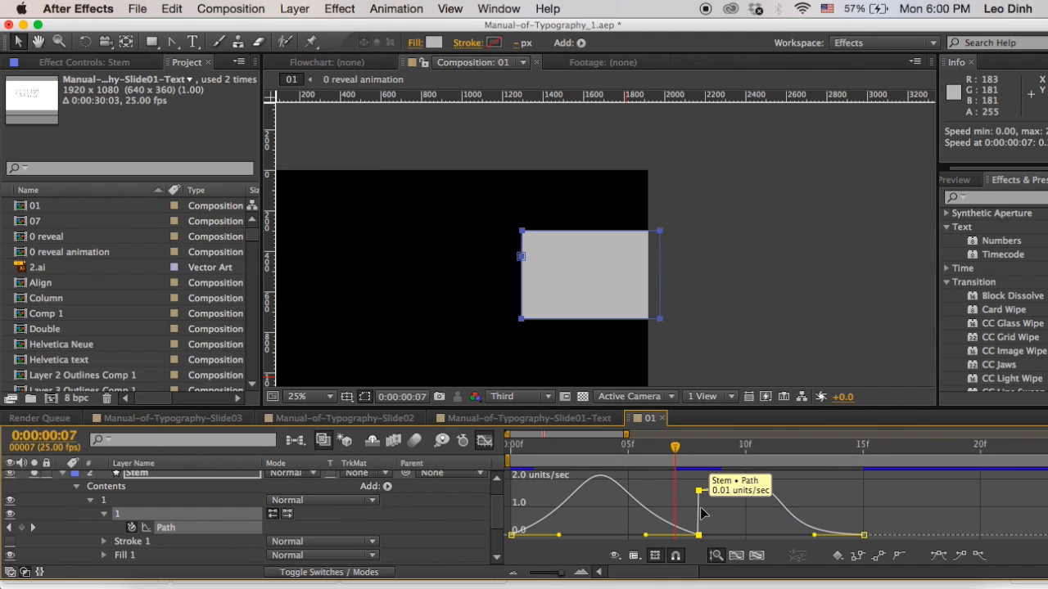
drag(698, 536, 699, 493)
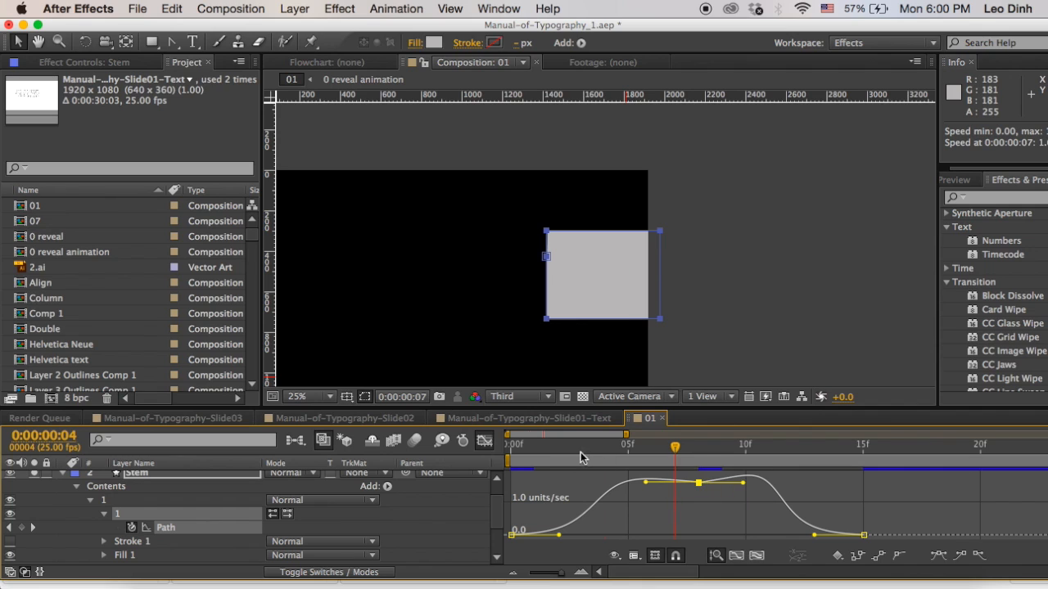
drag(580, 452, 513, 458)
click(537, 472)
key(space)
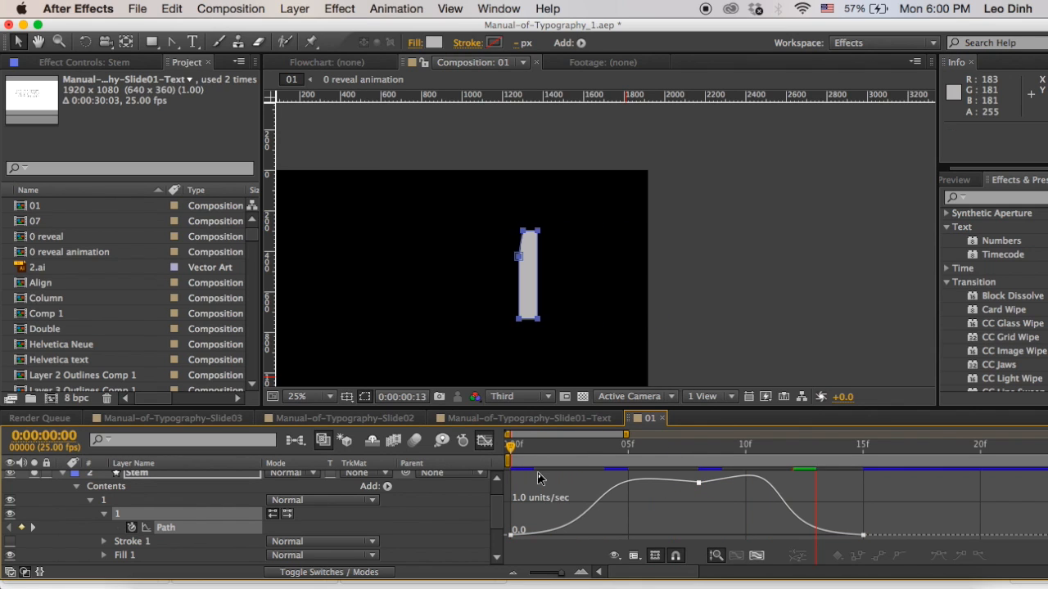
click(484, 441)
key(space)
Solo the Head layer alongside Stem, select it, and go to frame 8.
drag(273, 501, 270, 547)
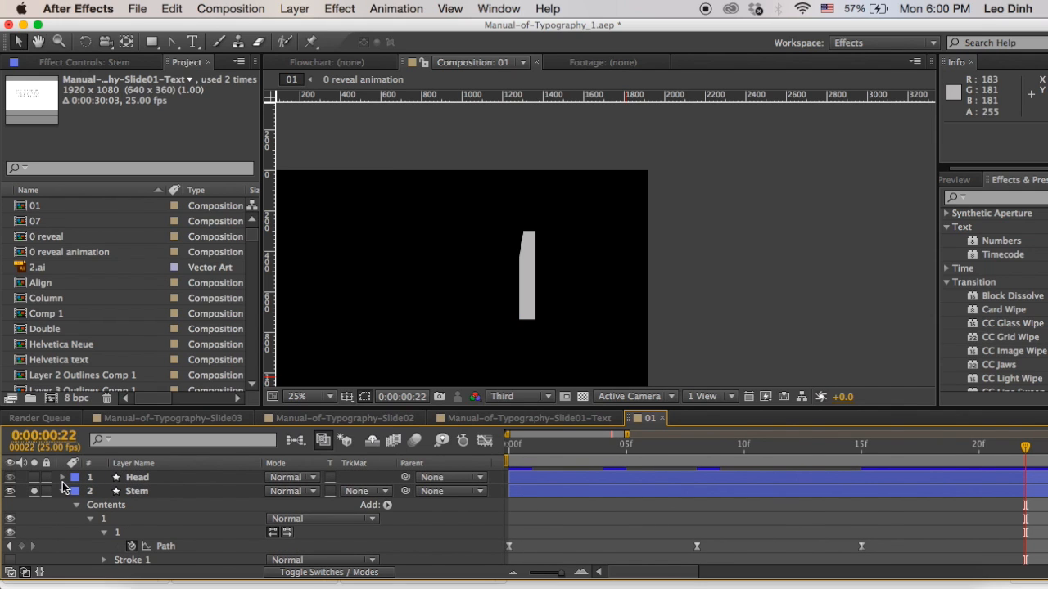
click(33, 478)
click(143, 479)
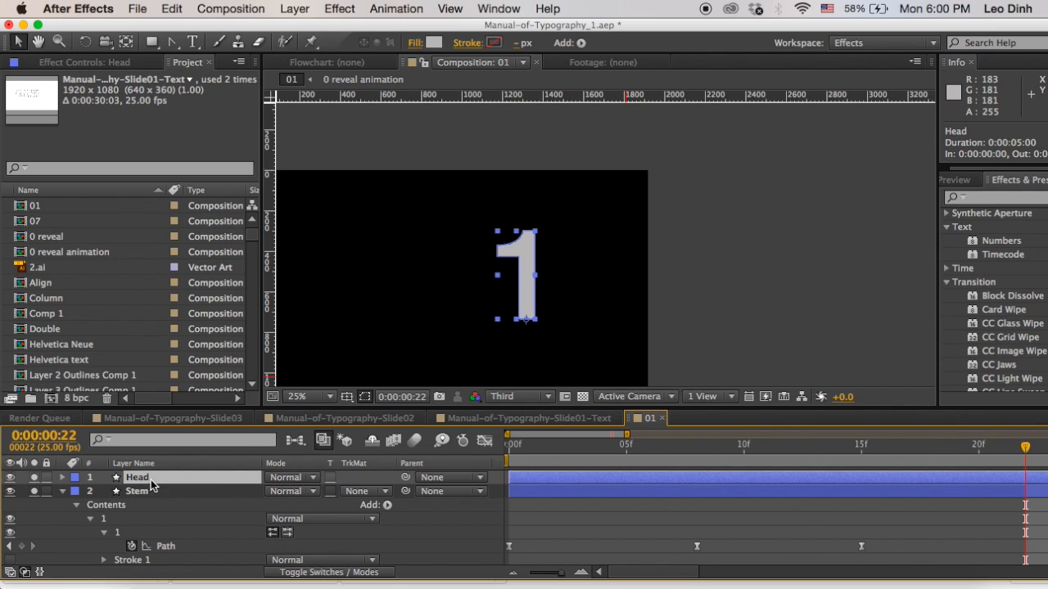
click(696, 449)
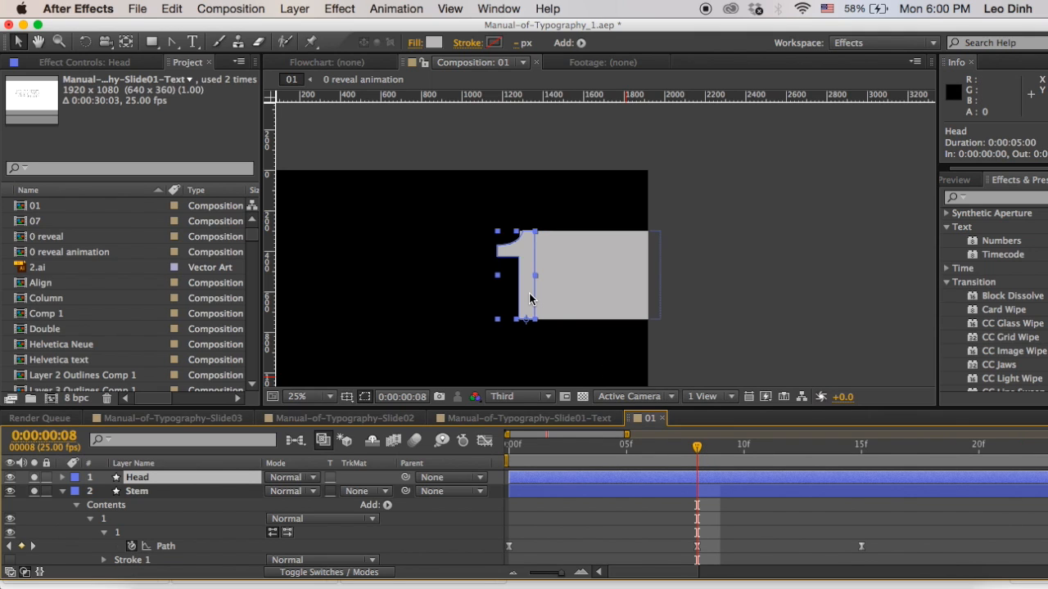
Edit the Head layer's path, raising its two bottom vertices level with the underside of the head so only the flag remains.
click(63, 477)
click(76, 491)
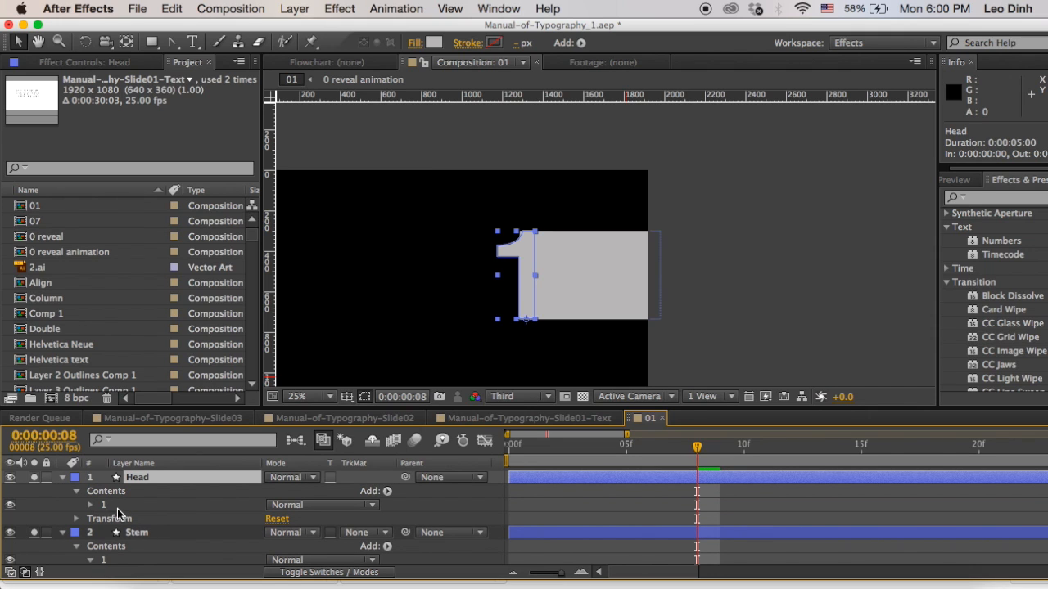
click(92, 513)
click(91, 506)
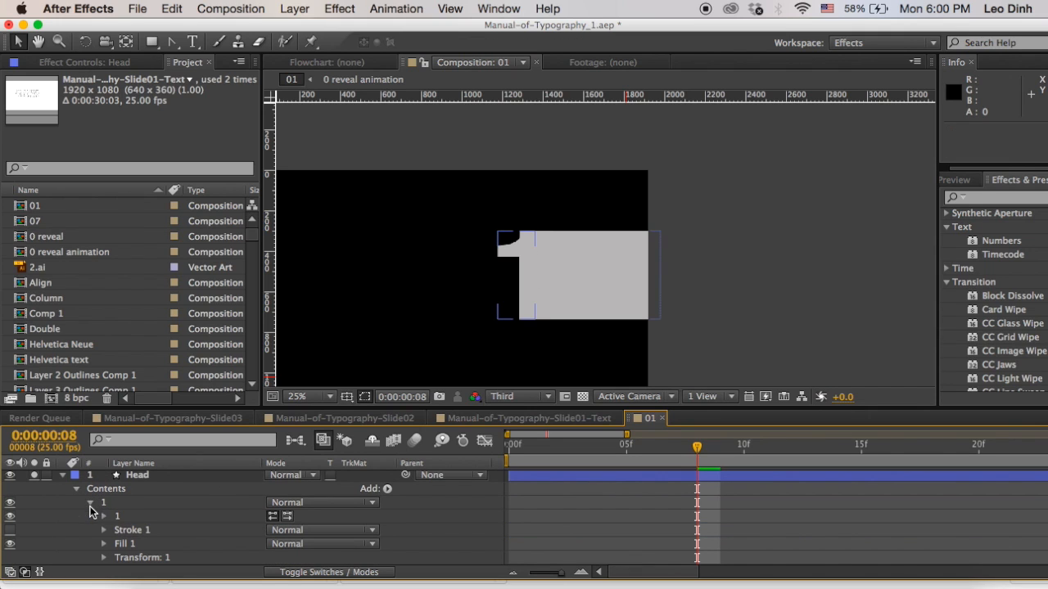
click(129, 520)
click(104, 516)
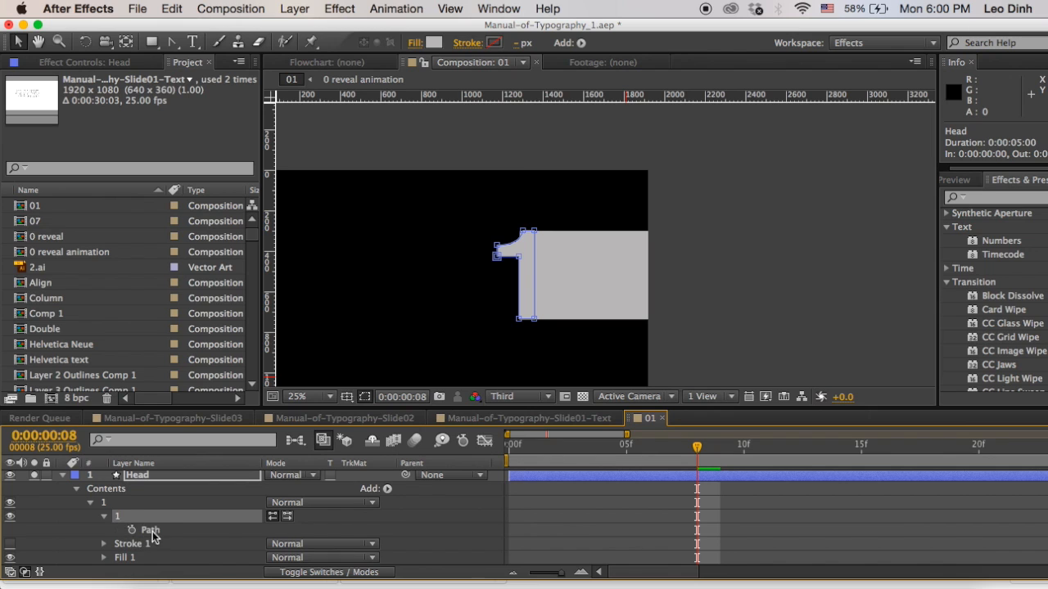
click(150, 530)
click(480, 311)
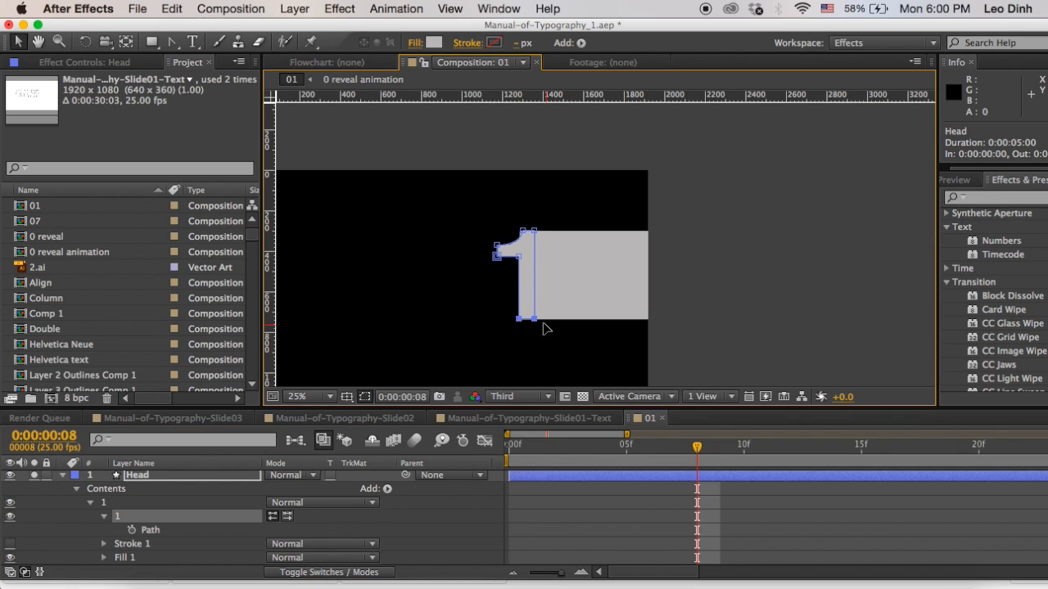
scroll(538, 325, up, 2)
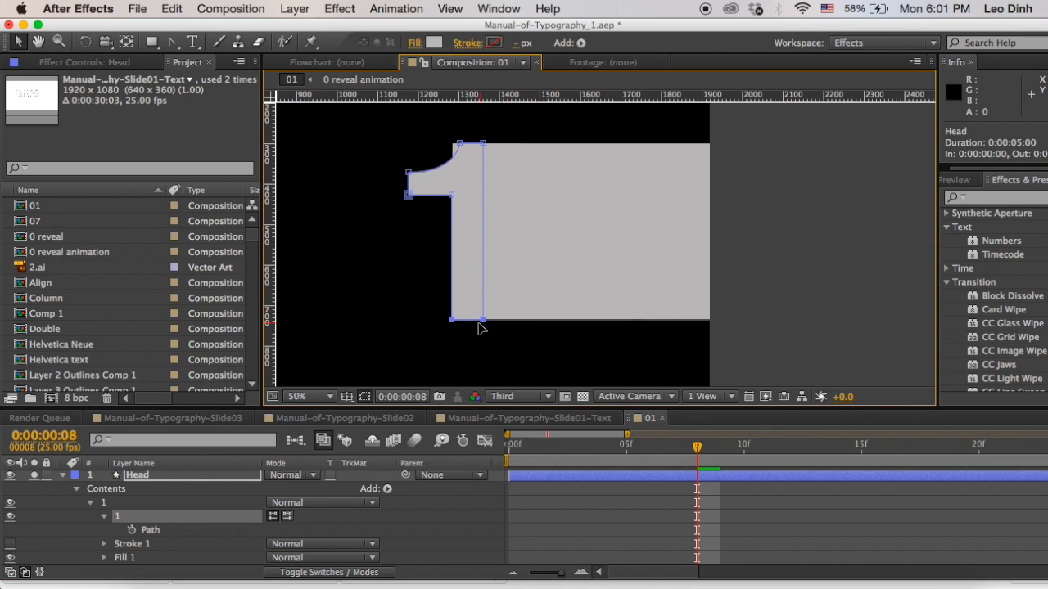
drag(485, 276, 483, 203)
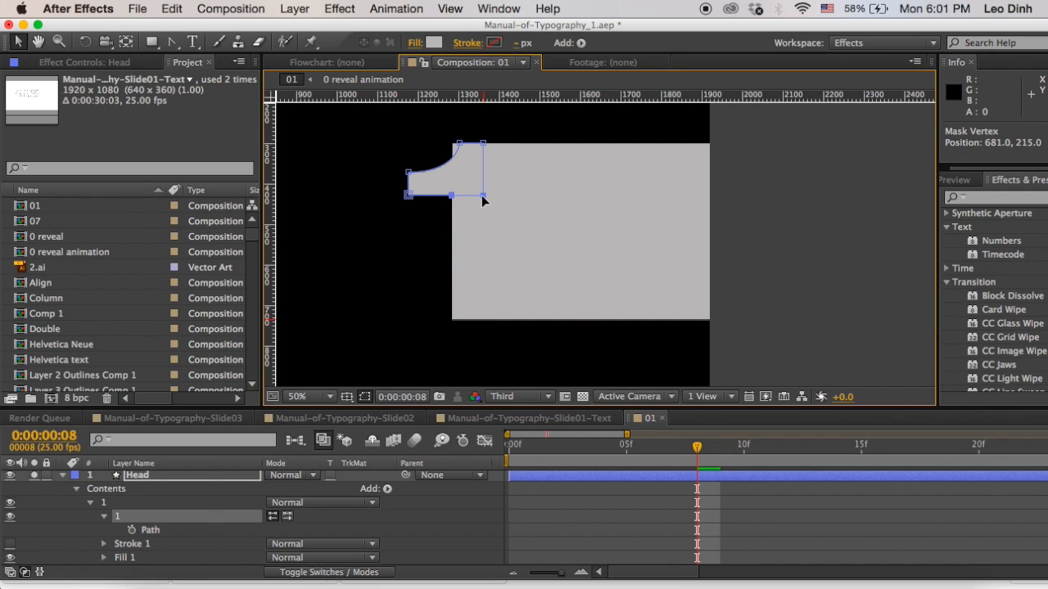
Add a position keyframe to the Head layer at its current placement and move that keyframe to frame 15.
click(661, 545)
click(645, 476)
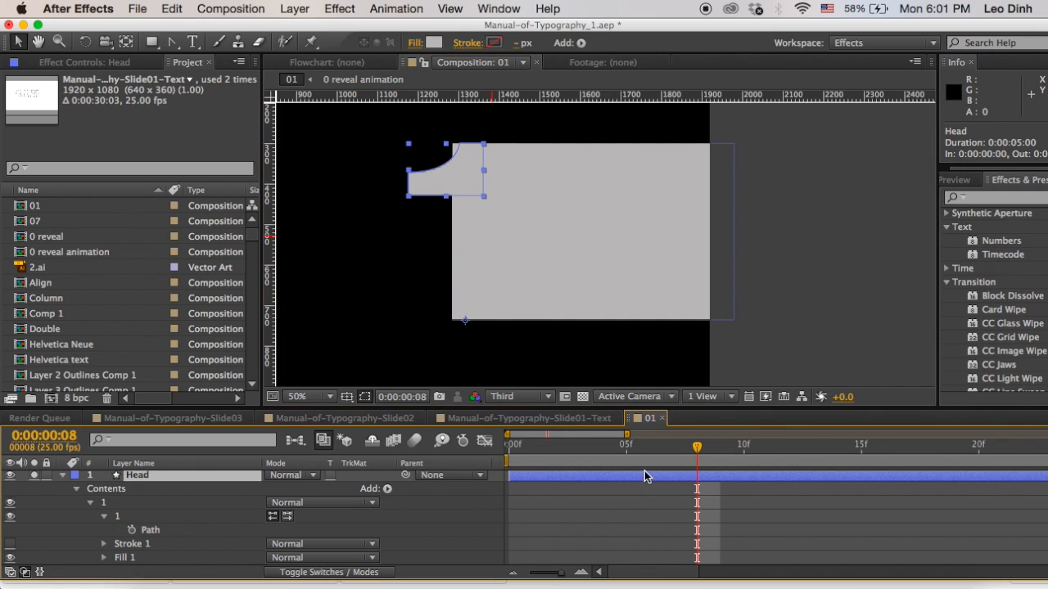
key(p)
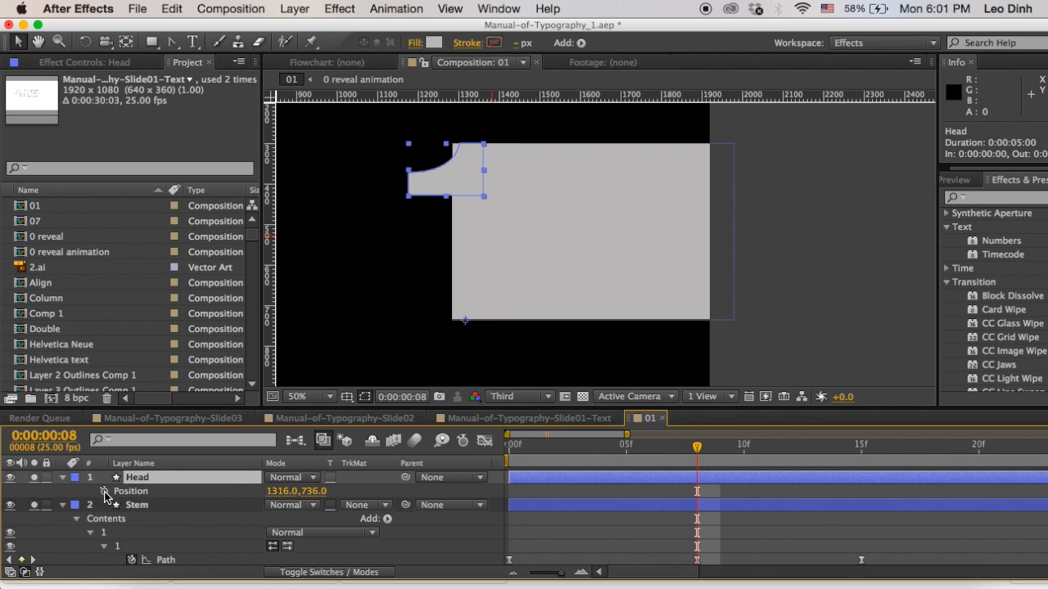
click(104, 491)
scroll(680, 498, right, 3)
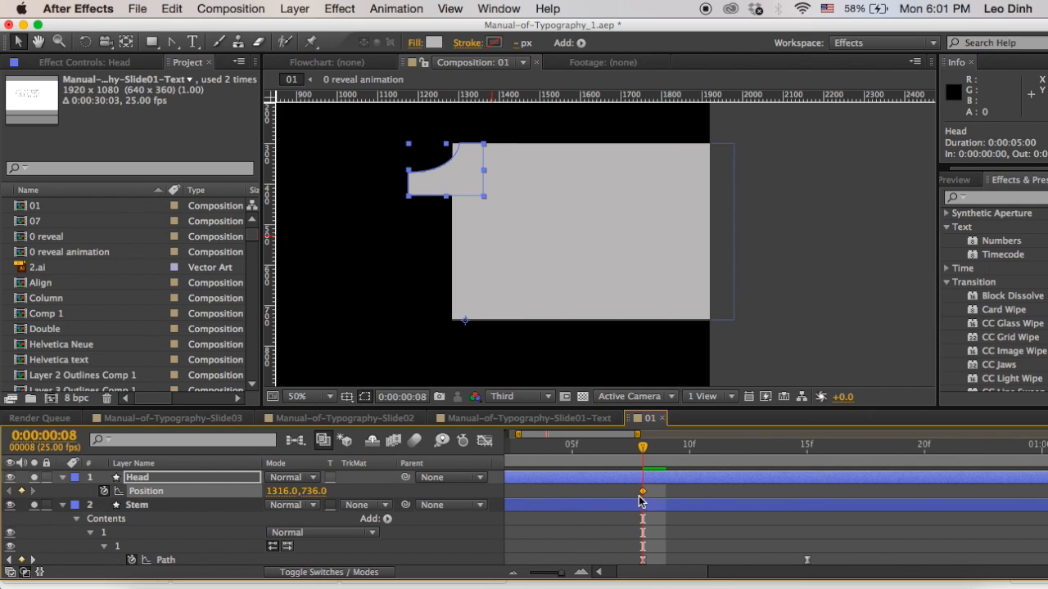
drag(645, 498, 808, 501)
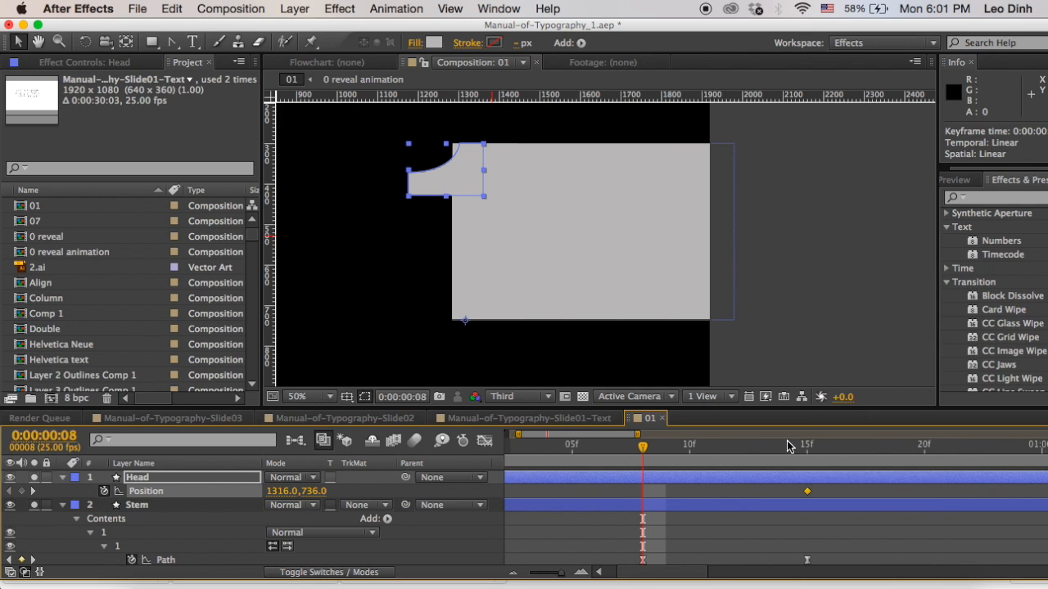
At frame 8, move the Head horizontally to position 1432, 736 so it hides within the stem block.
drag(626, 455, 639, 481)
drag(436, 175, 483, 189)
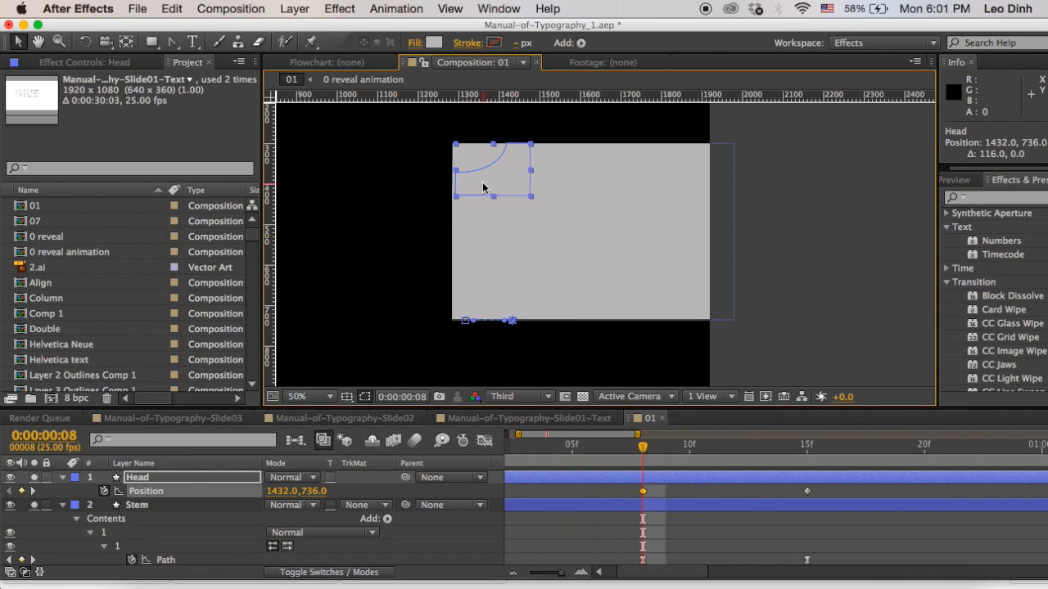
drag(572, 193, 596, 210)
key(super+shift+a)
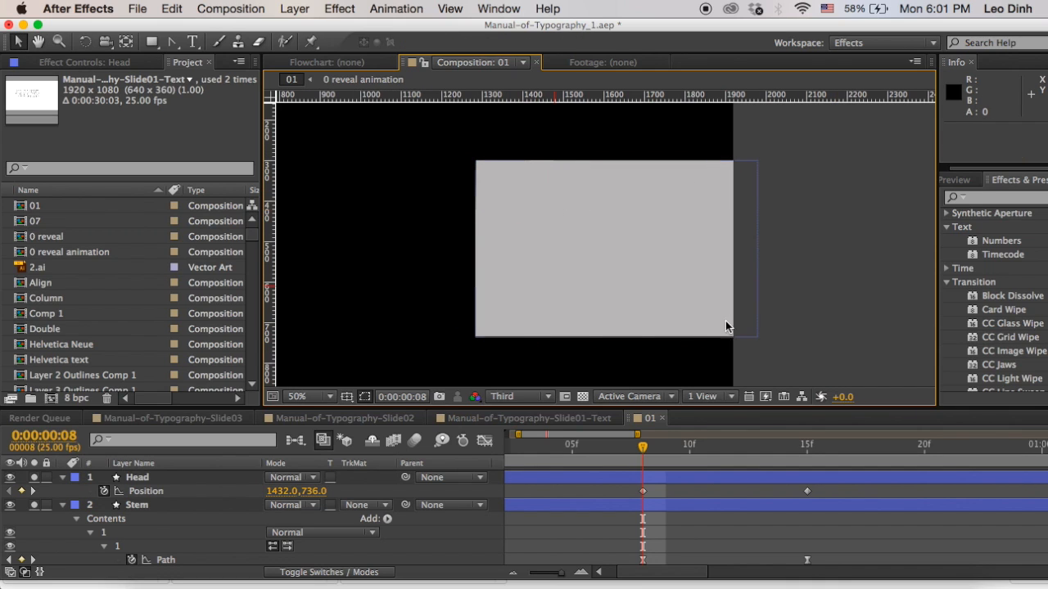
click(486, 174)
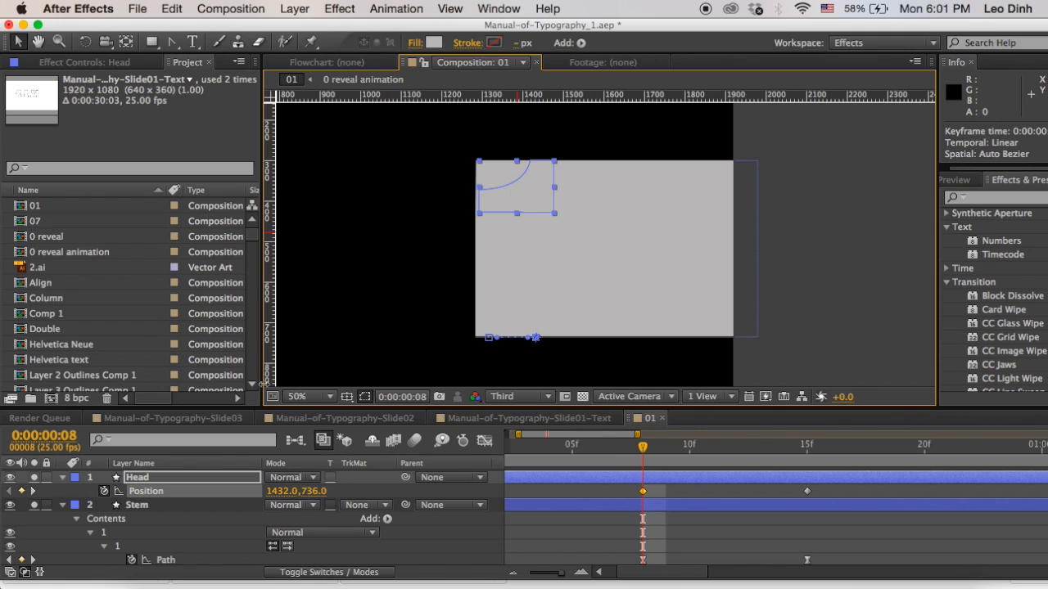
Trim the start of the Head layer to frame 4.
click(622, 481)
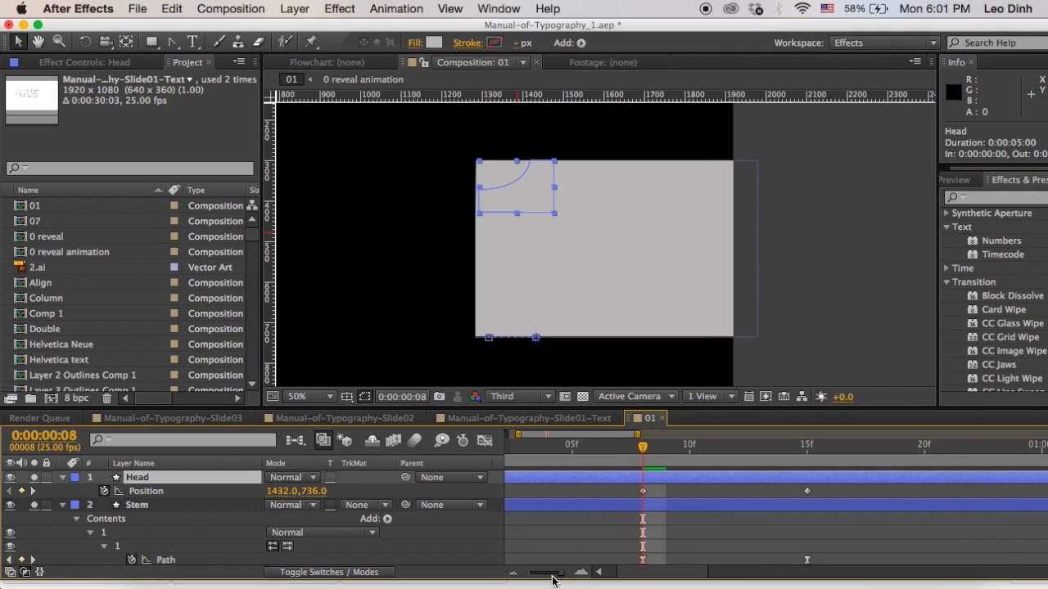
drag(554, 575, 548, 578)
drag(546, 448, 540, 478)
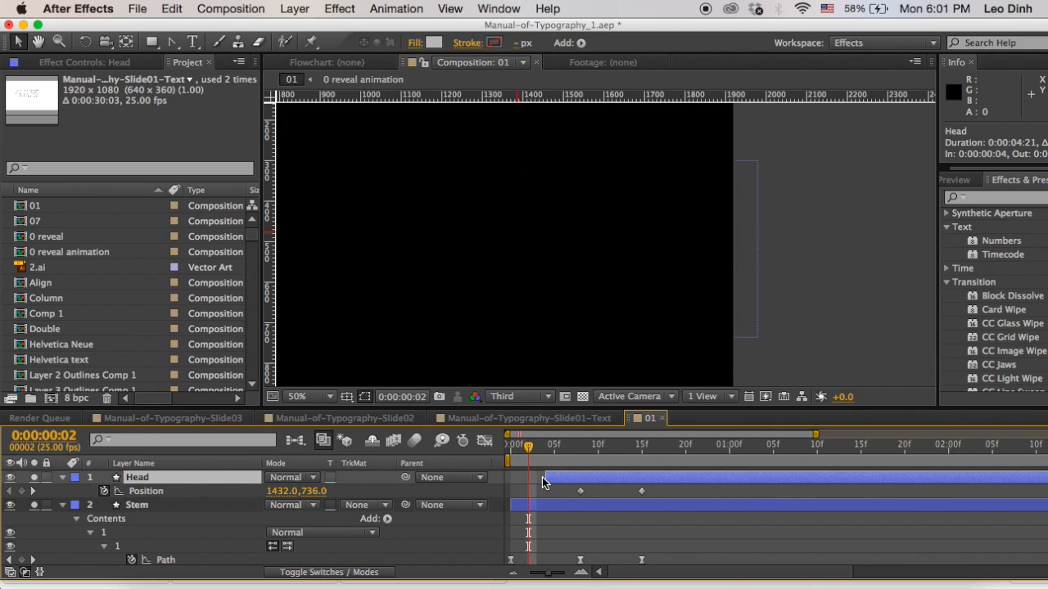
Retrim the start of the Head layer to frame 8, matching its first position keyframe.
key(super+z)
drag(513, 479, 580, 486)
click(608, 490)
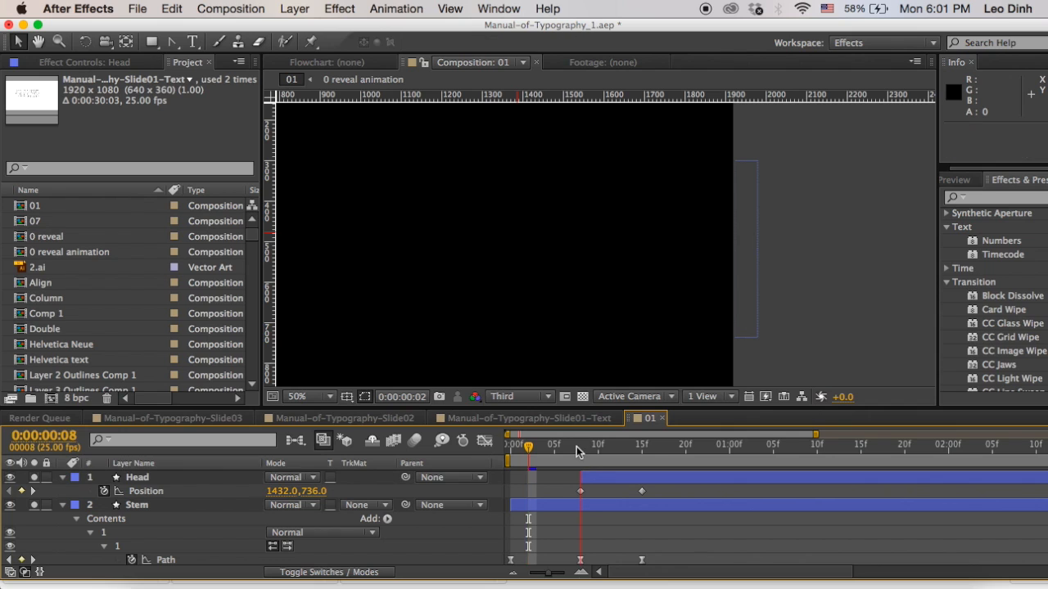
key(space)
key(space)
Ease both Head position keyframes and lengthen the final keyframe's incoming influence in the speed graph, making the slide start fast and slow down.
drag(601, 450, 665, 491)
scroll(576, 499, down, 1)
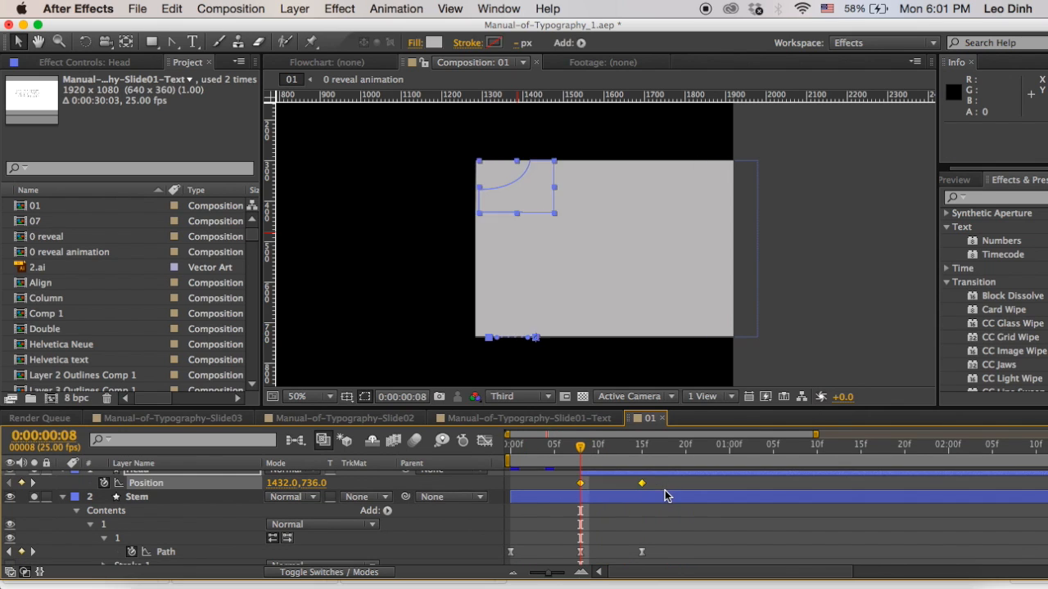
click(485, 443)
drag(548, 573, 560, 573)
drag(847, 512, 777, 537)
key(space)
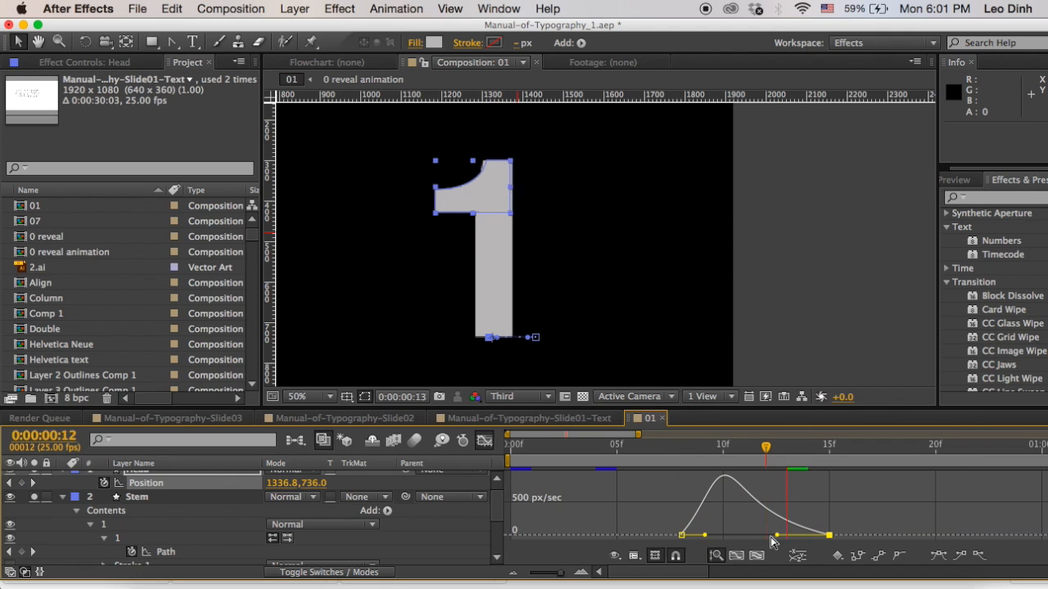
click(683, 451)
drag(682, 450, 958, 449)
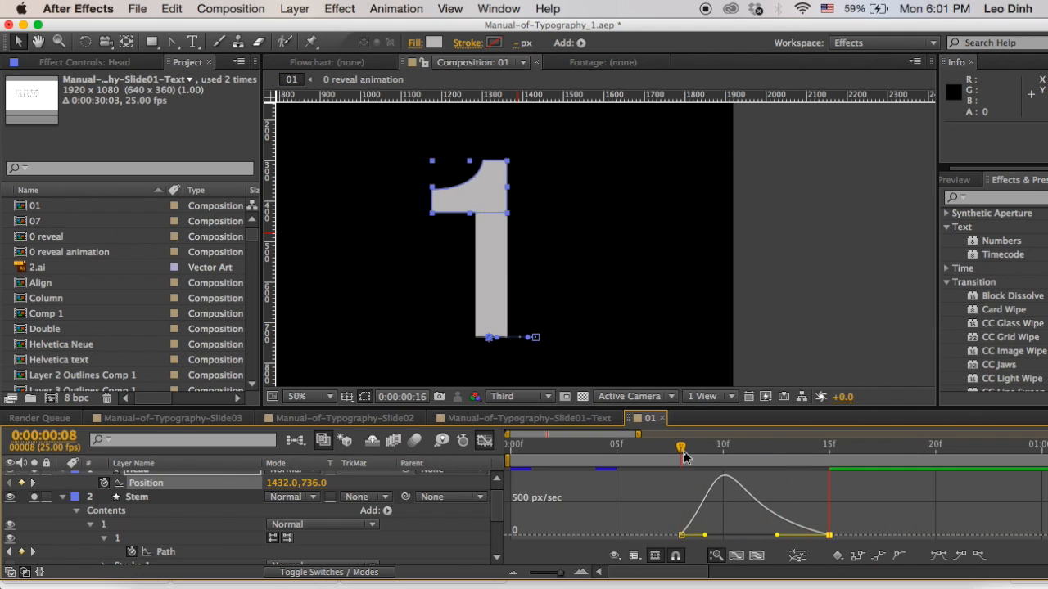
click(483, 442)
click(786, 271)
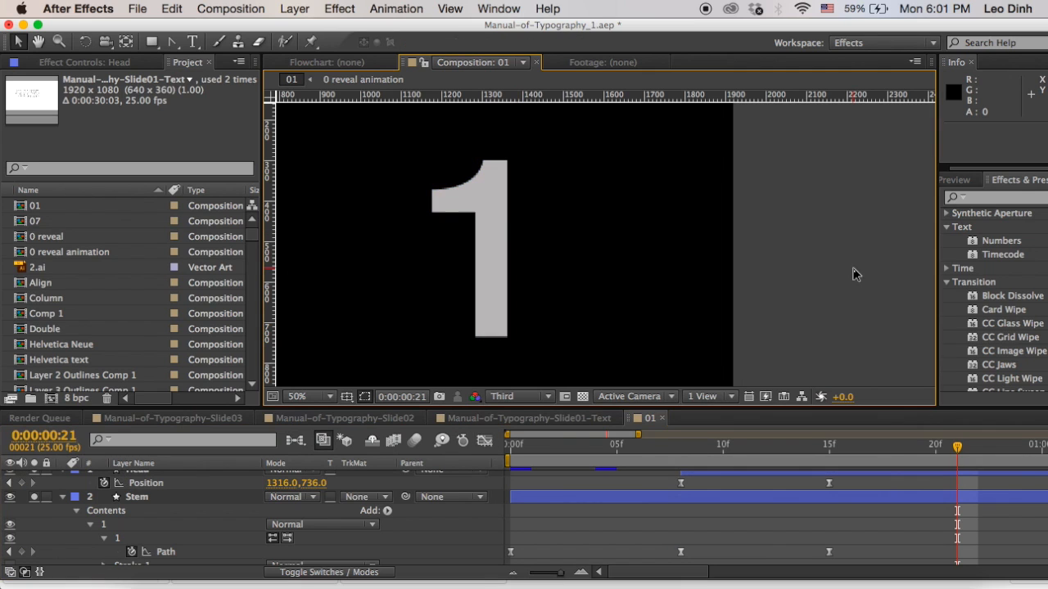
Widen the visible time range and collapse the properties of all layers in composition 01.
drag(562, 571, 542, 576)
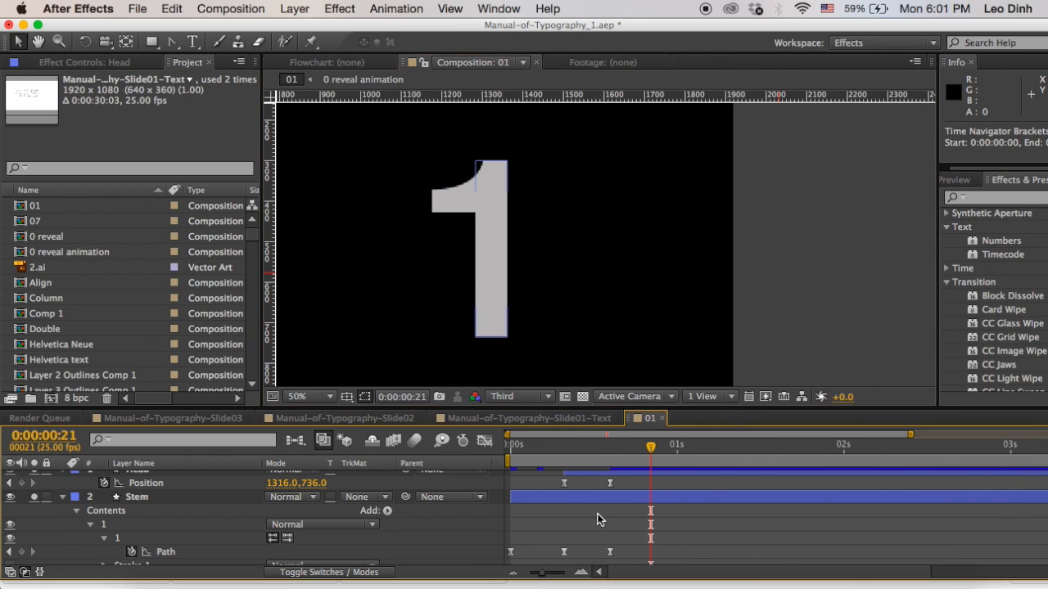
scroll(597, 519, up, 1)
key(super+a)
key(u)
click(580, 535)
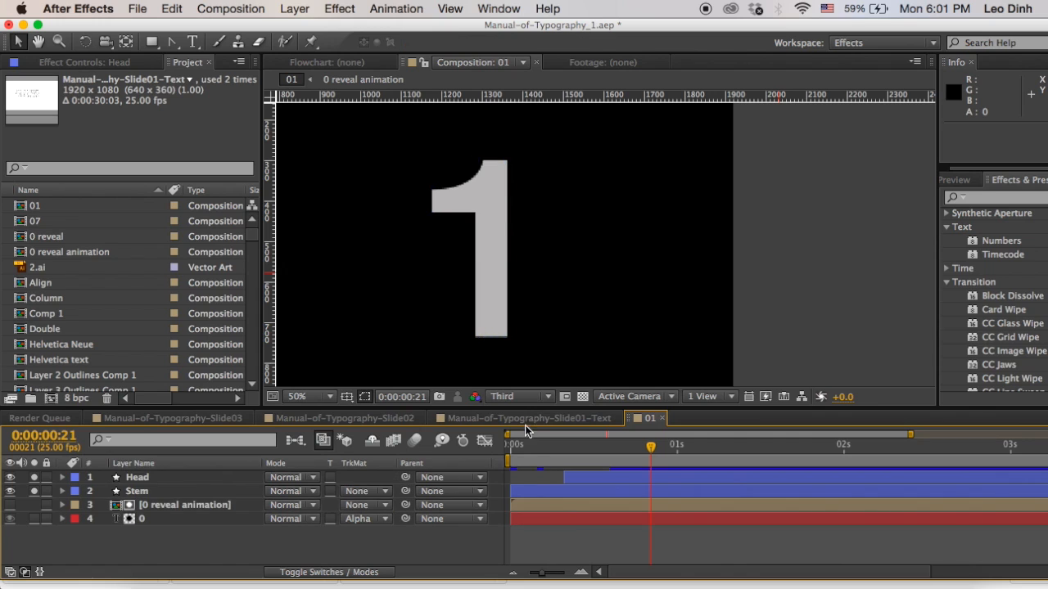
Preview the finished one animation from the first frame.
key(Home)
click(784, 253)
key(space)
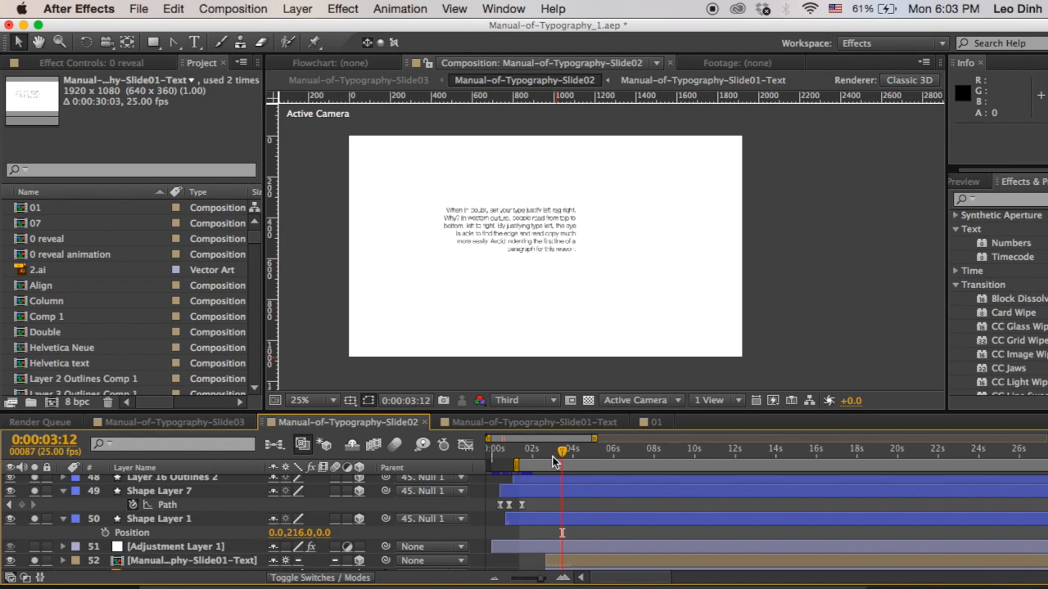
In the Manual-of-Typography-Slide02 composition, start the work area at 0:00:00:11 and solo Layer 15 Outlines 2.
click(525, 456)
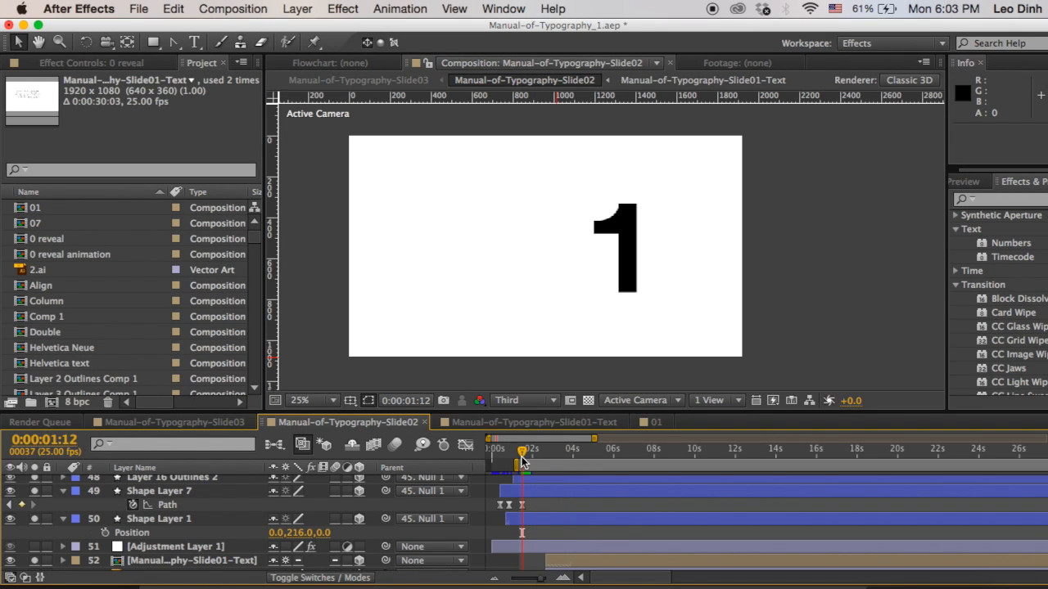
drag(516, 464, 541, 456)
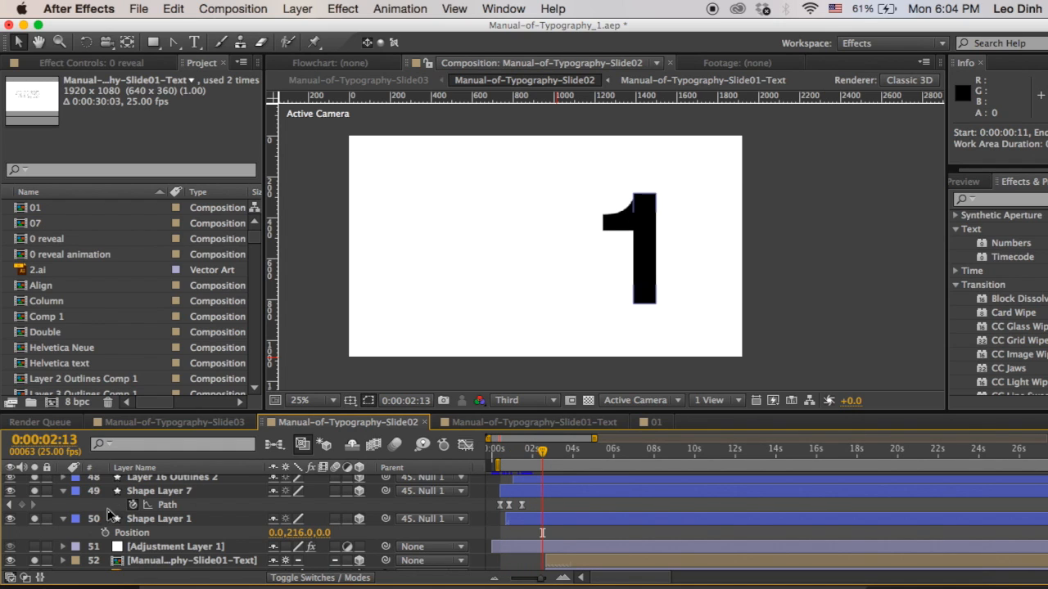
scroll(196, 499, up, 5)
click(35, 533)
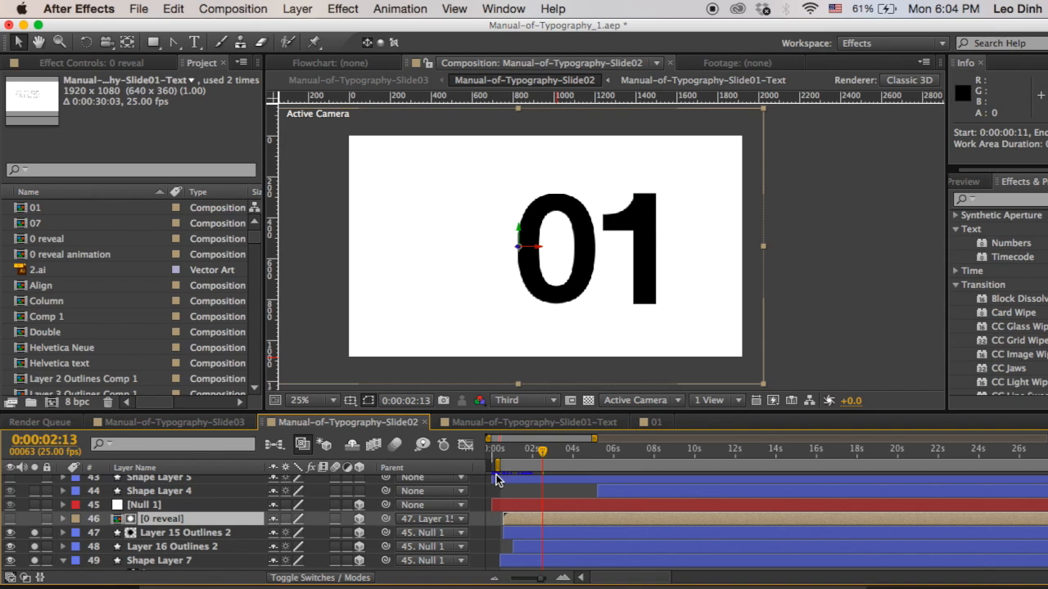
Scrub from about 2 to 7 seconds and examine how the paragraph text animates and which layers build it.
drag(543, 457, 590, 465)
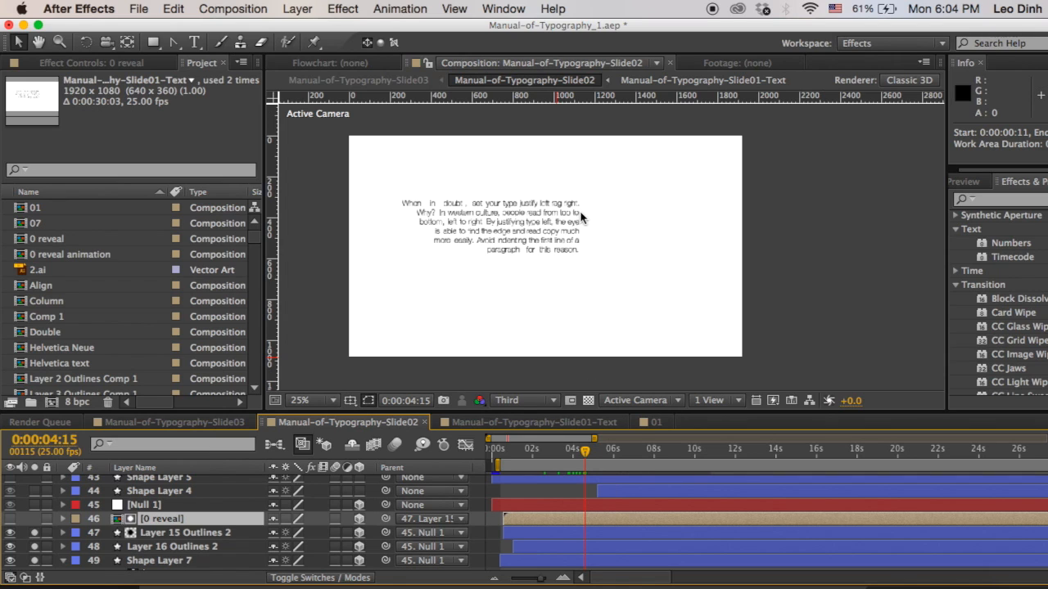
drag(591, 456, 646, 465)
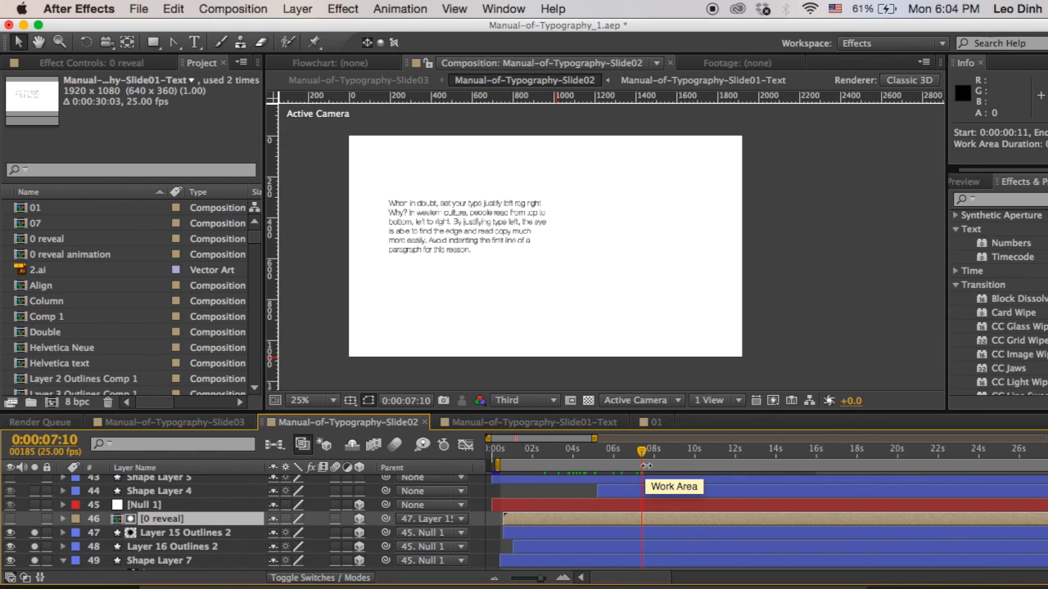
scroll(576, 488, up, 3)
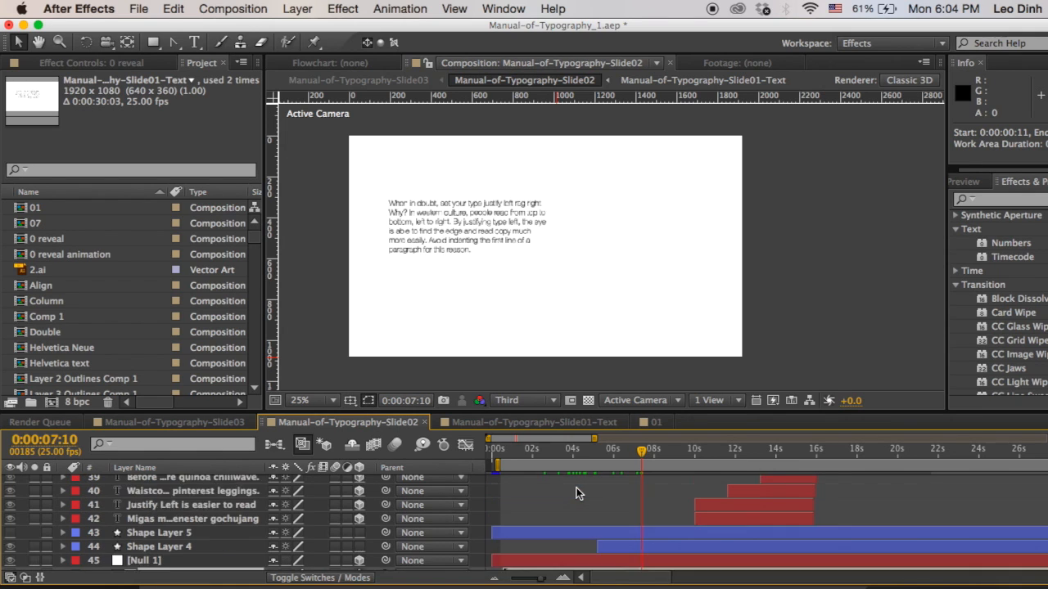
scroll(570, 523, down, 3)
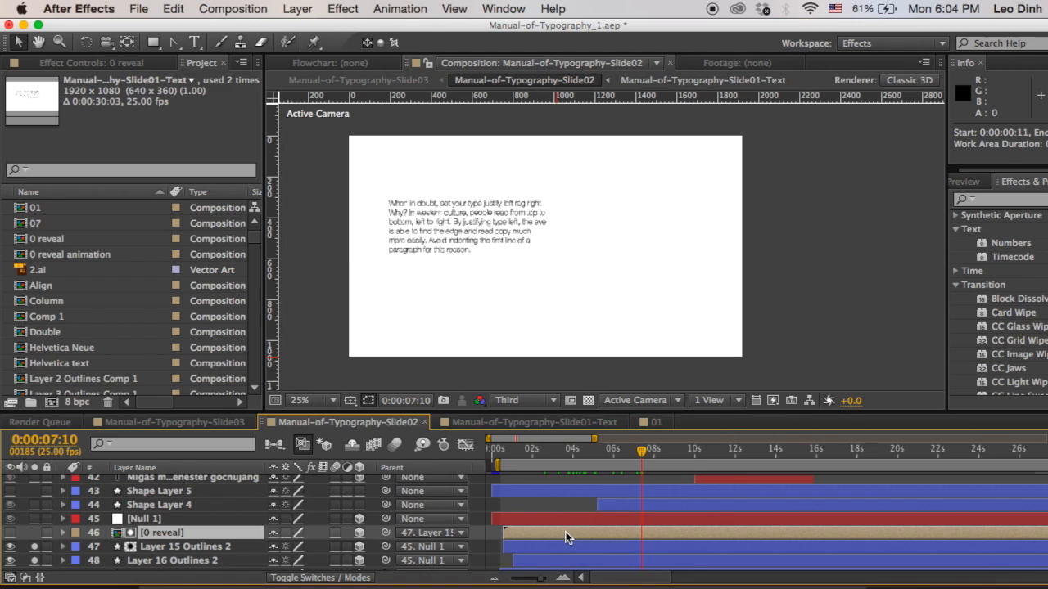
Inspect the 0 reveal precomposition, return to Manual-of-Typography-Slide02 and open its Manual-of-Typography-Slide01-Text precomposition.
double_click(565, 532)
key(Home)
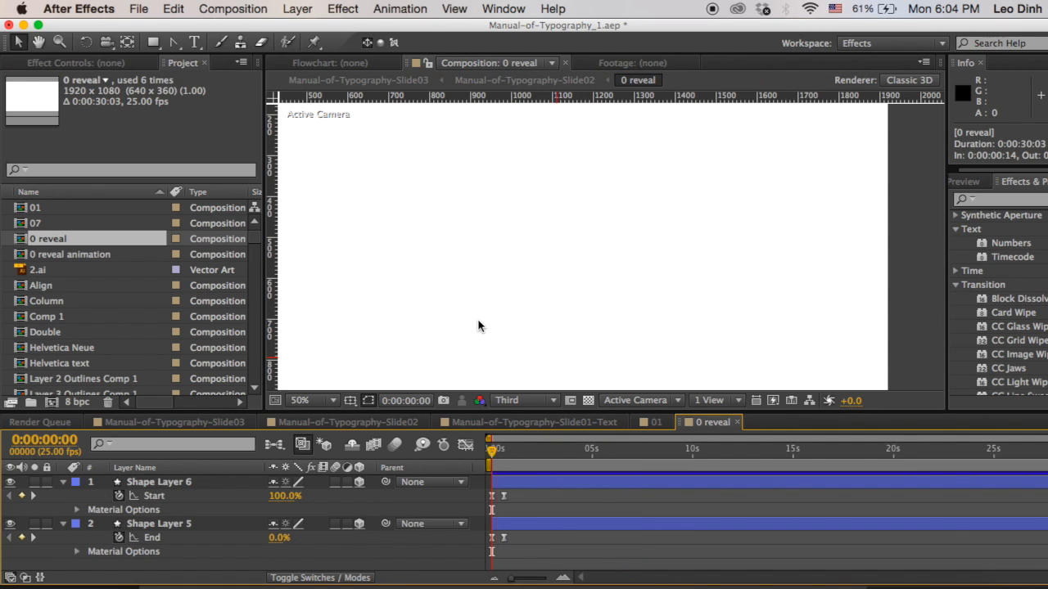
click(354, 423)
scroll(598, 500, down, 3)
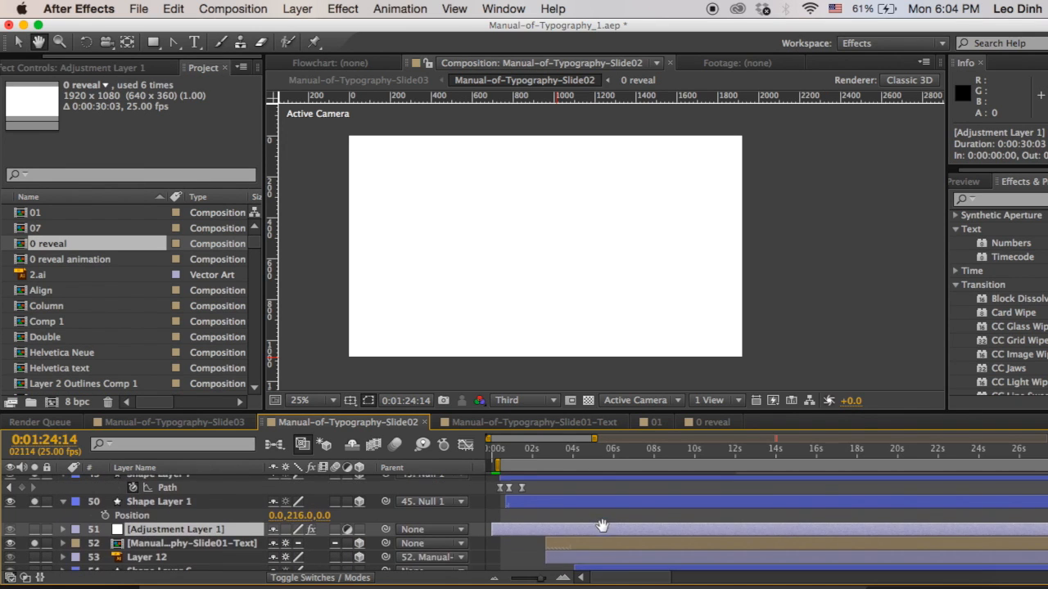
double_click(591, 550)
drag(488, 447, 437, 457)
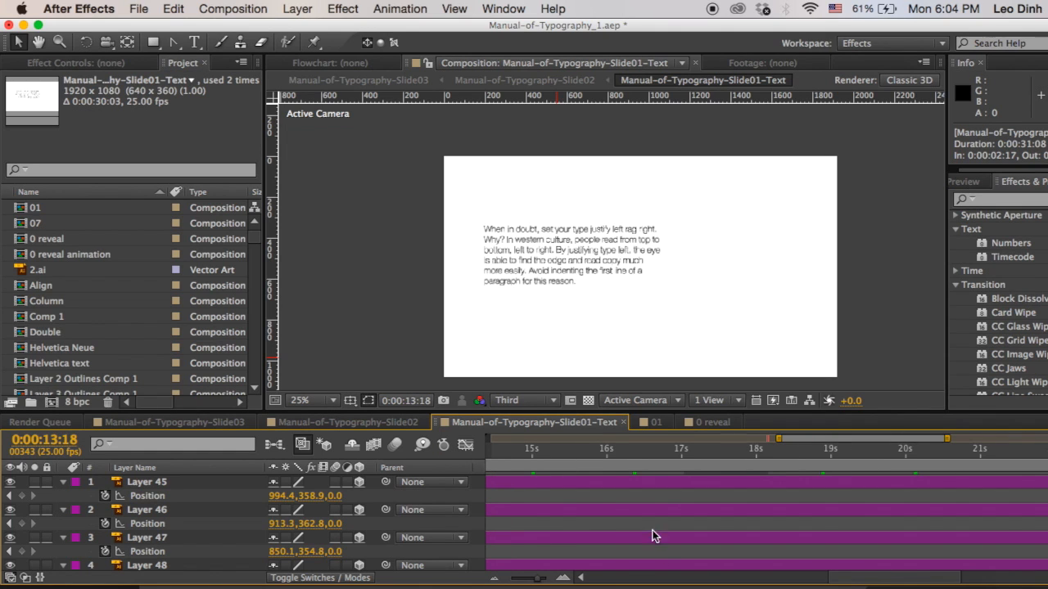
Switch to Adobe Illustrator and create a new 1920 × 1080 px RGB document named Paragraph.
click(604, 585)
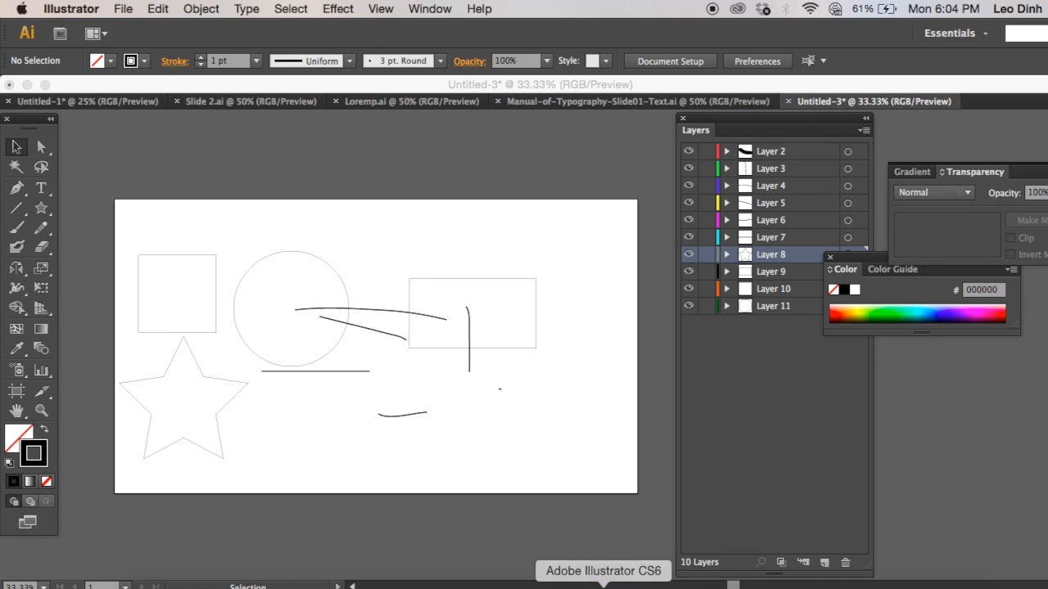
click(123, 9)
click(131, 25)
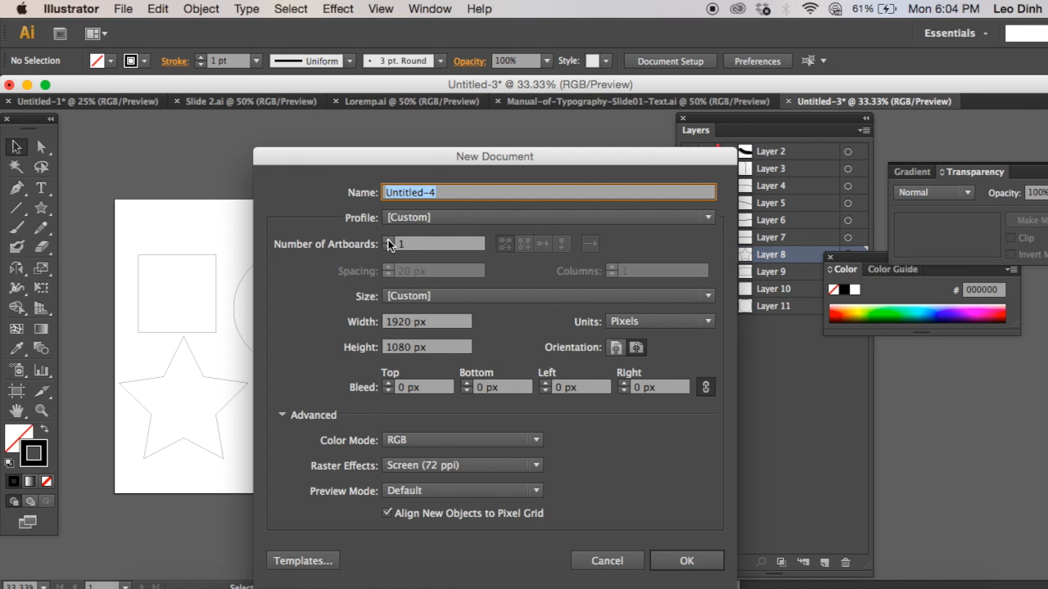
text(Paragraph)
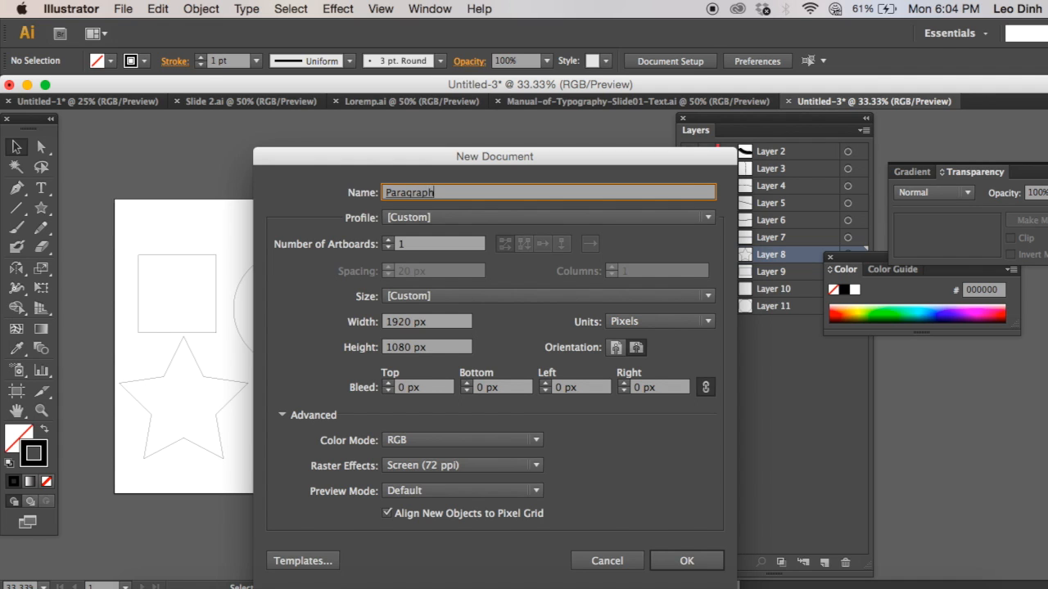
key(Return)
Add a two-line text: a "my name is" line with the first name, followed by "I am running Red Cat Motion".
key(t)
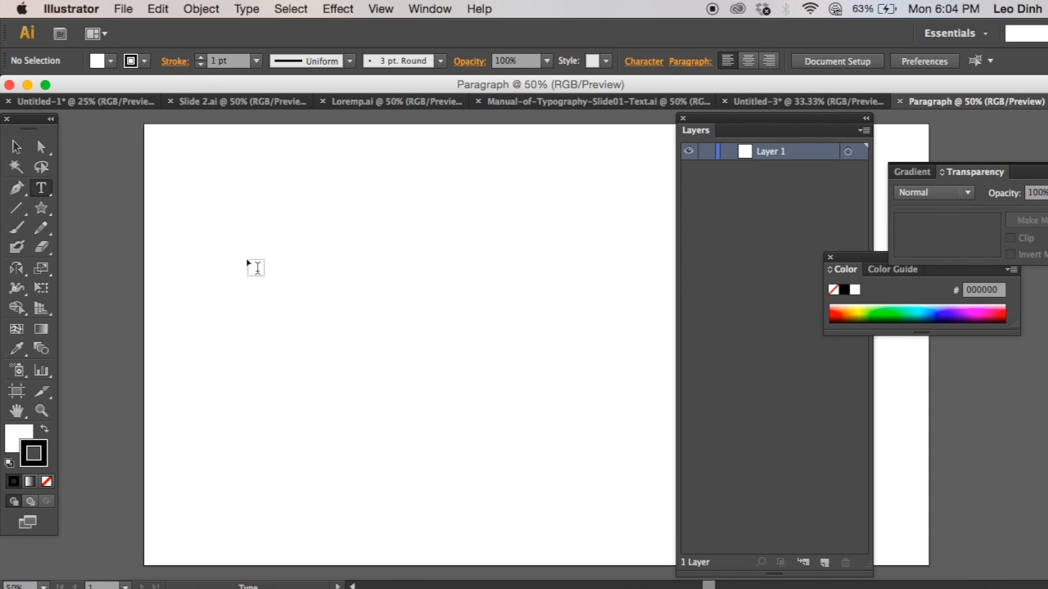
click(257, 268)
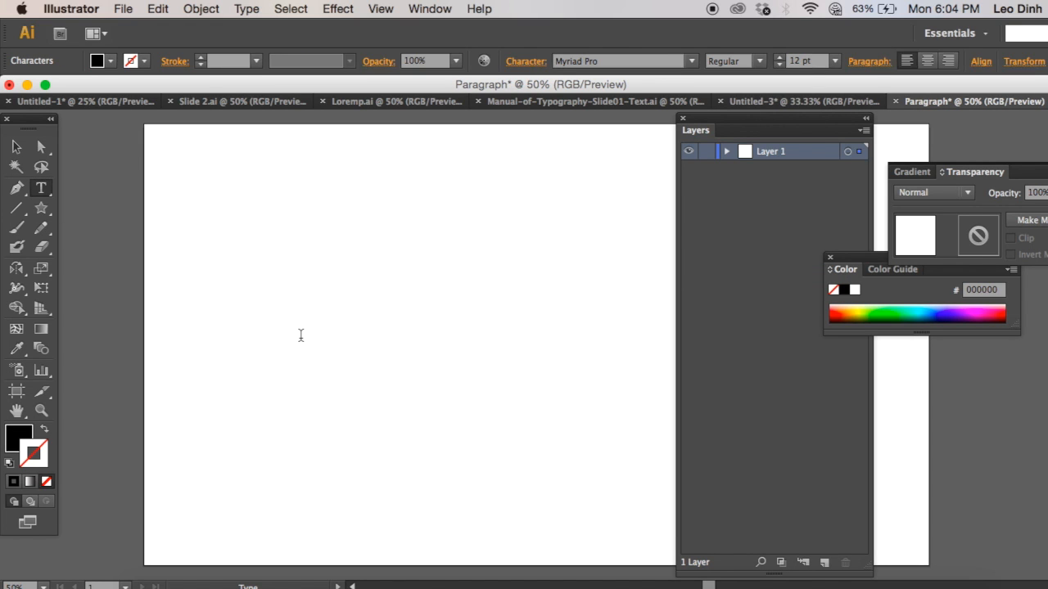
text(my name is Leo)
click(835, 8)
click(865, 28)
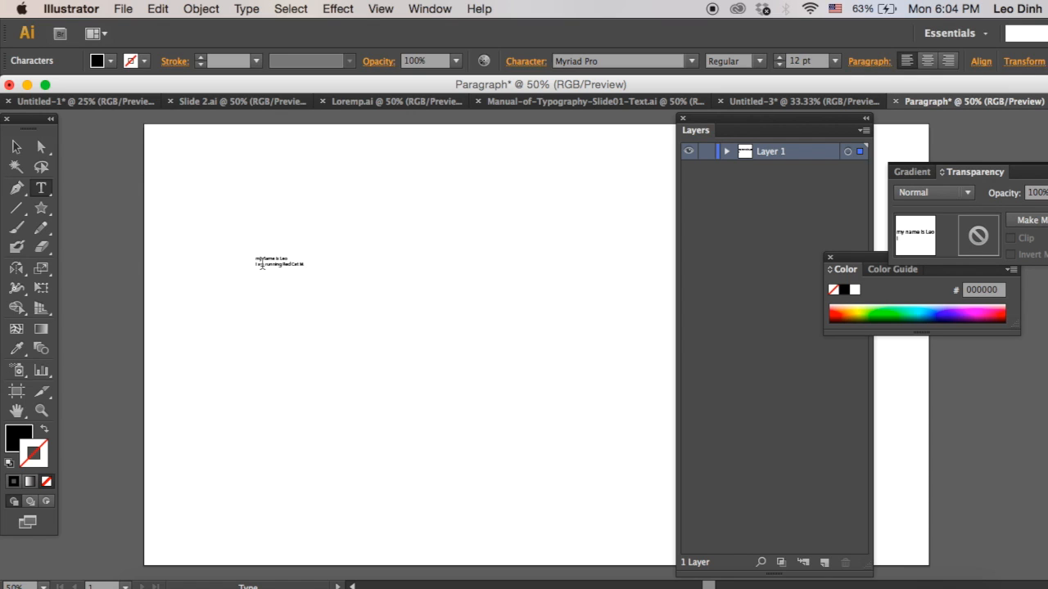
Scale the text block up proportionally to 51.1 pt and move it right on the artboard.
key(Escape)
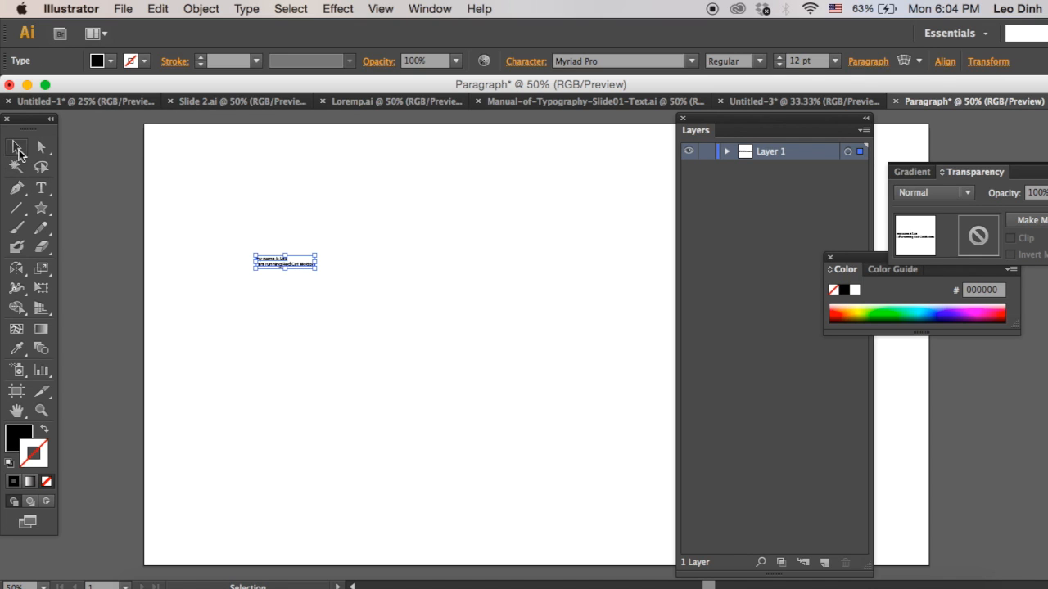
drag(315, 256, 406, 181)
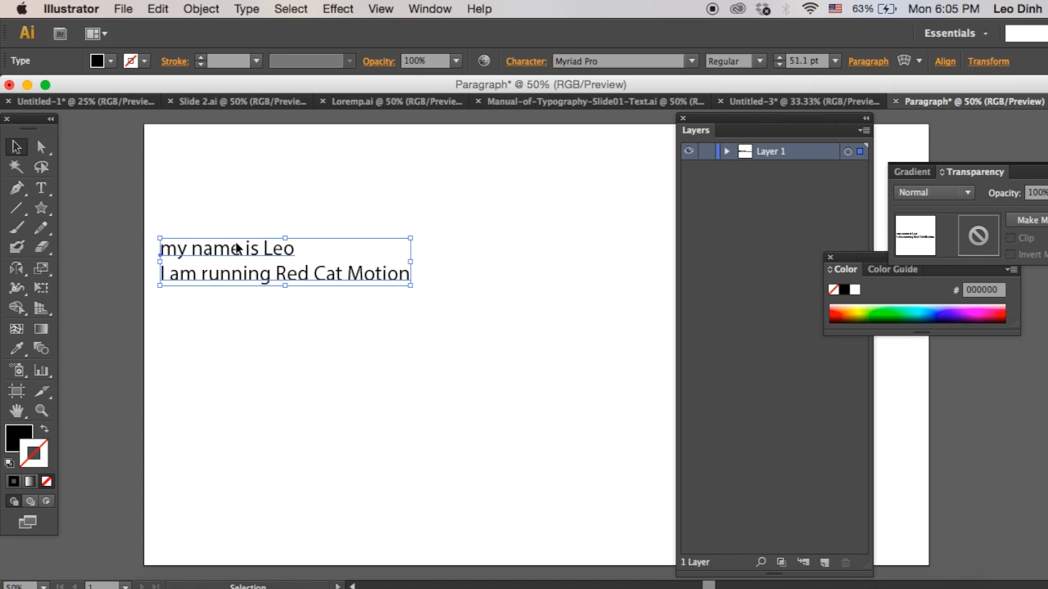
drag(275, 251, 351, 257)
Add a third line reading "redcatmotion.com" to the text.
double_click(318, 249)
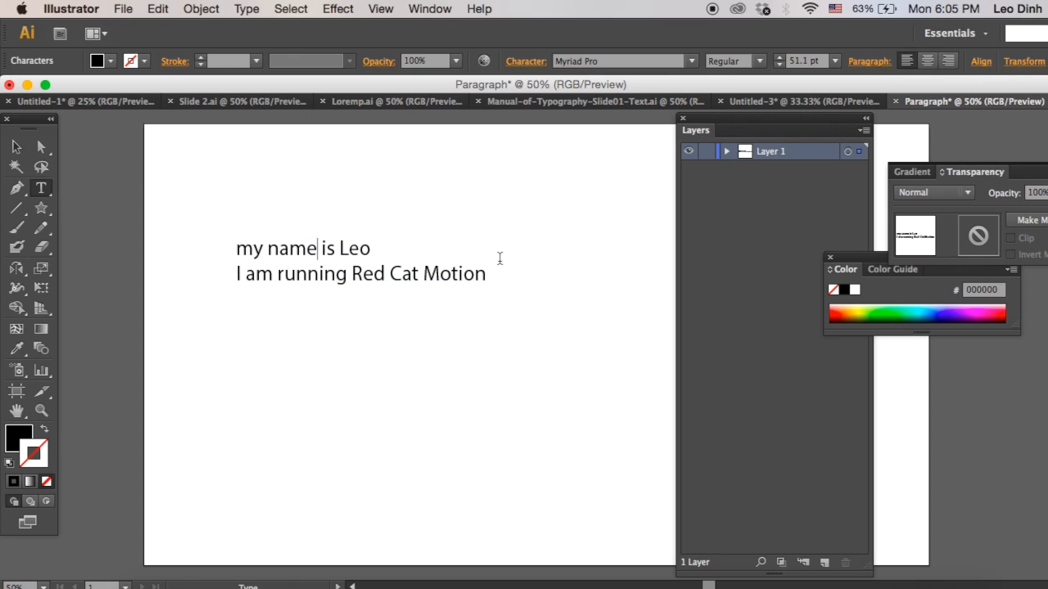
key(Return)
text(redcatmotion.com)
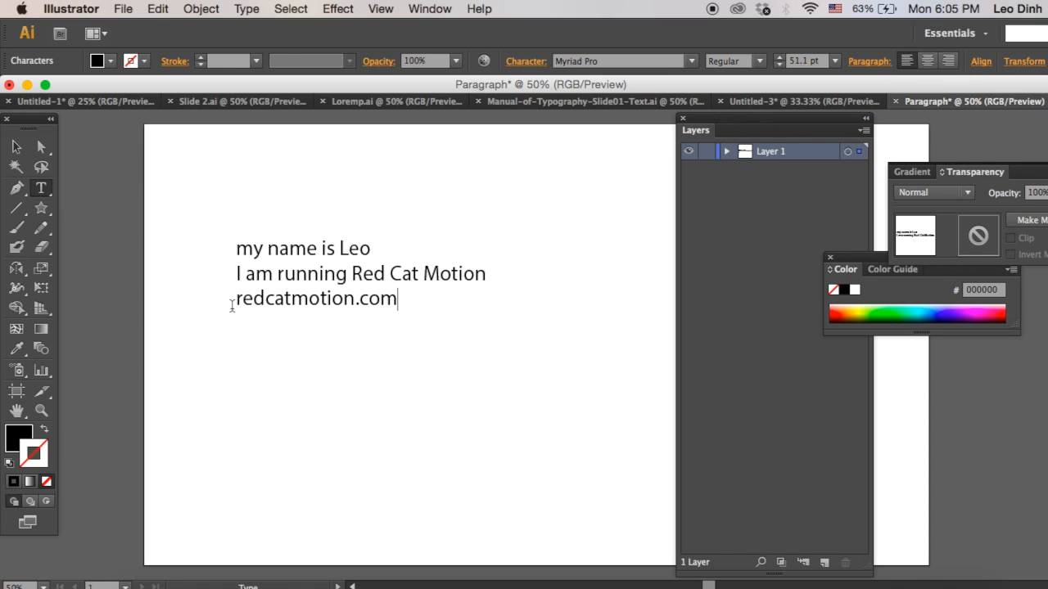
Insert "you can check my works " before the web address on the third line and finish editing the text.
click(231, 305)
text(you can check ou)
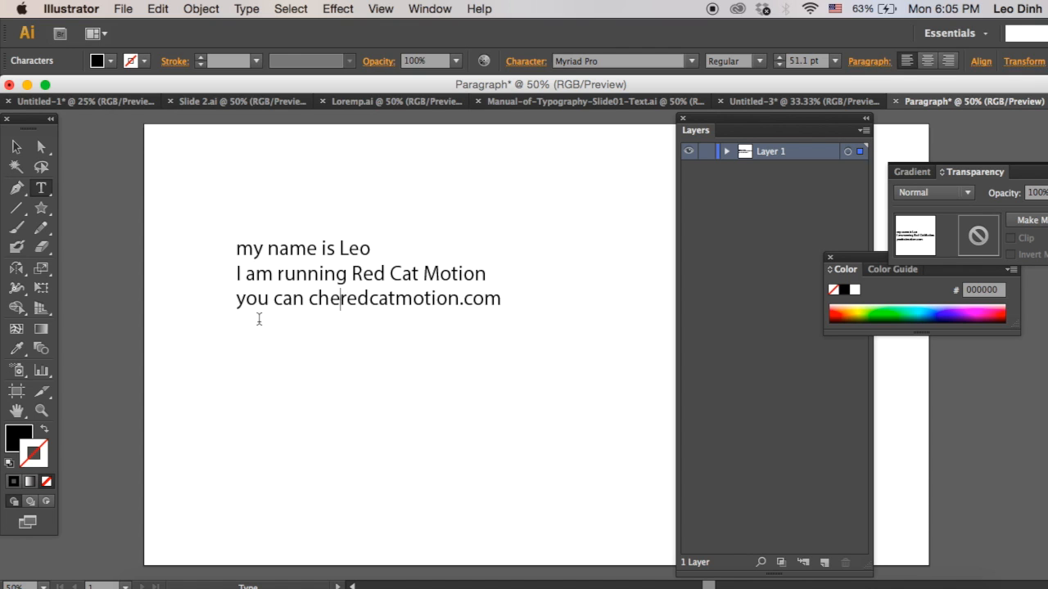
text(t)
key(BackSpace)
key(BackSpace)
key(BackSpace)
key(BackSpace)
text(my wroks)
key(BackSpace)
key(BackSpace)
key(BackSpace)
key(BackSpace)
text(orks)
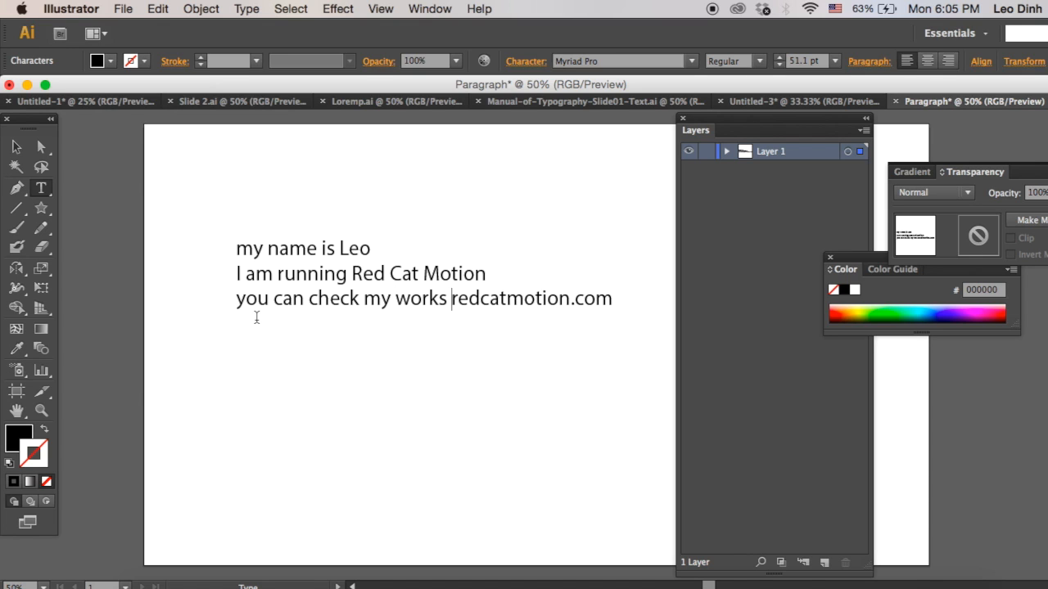
key(Escape)
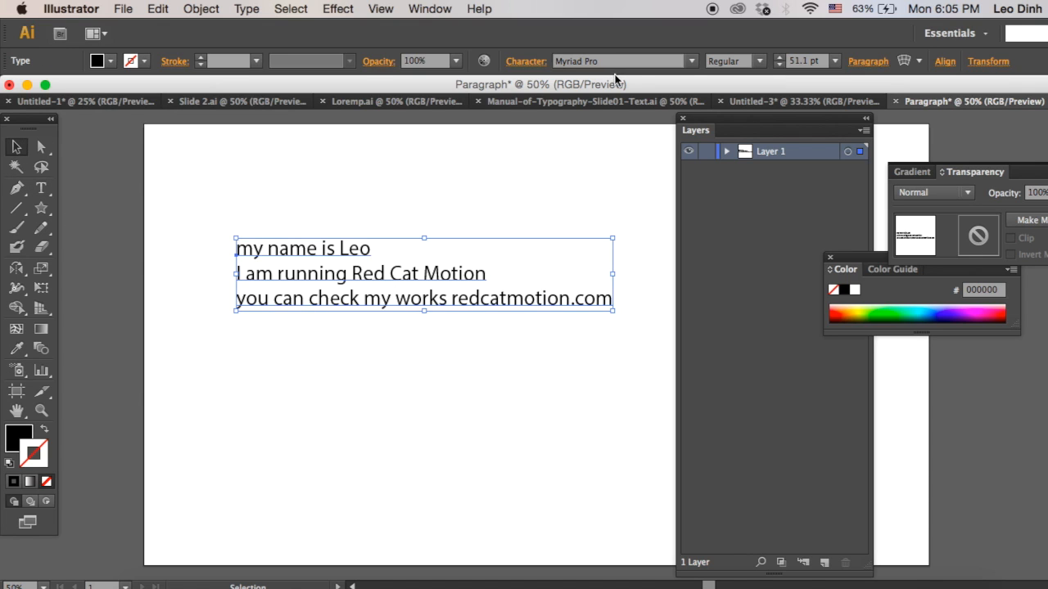
Change the font of the text block to Helvetica.
click(616, 66)
text(Helvetica)
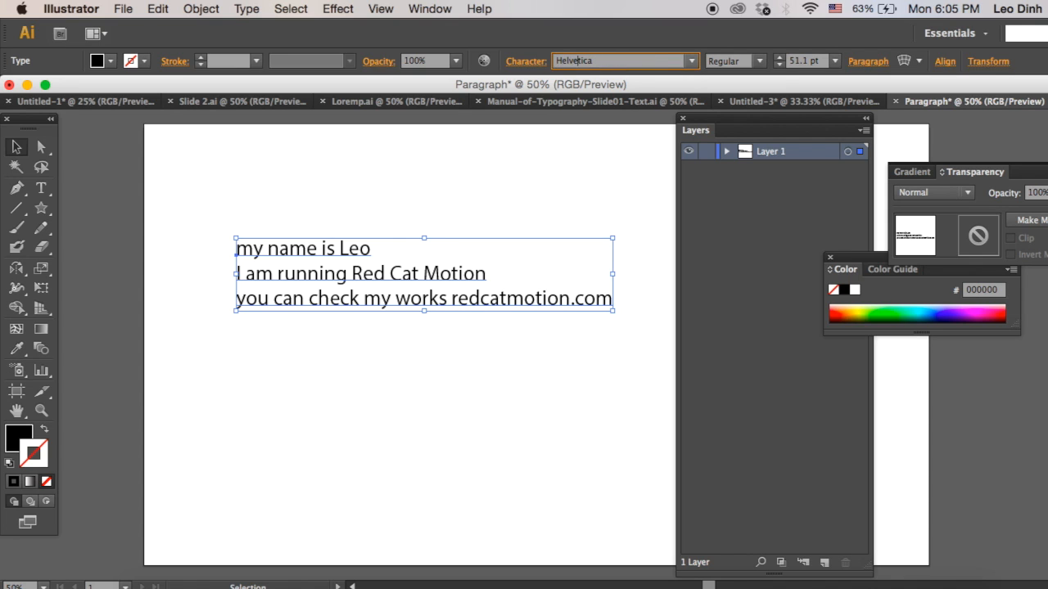
key(Return)
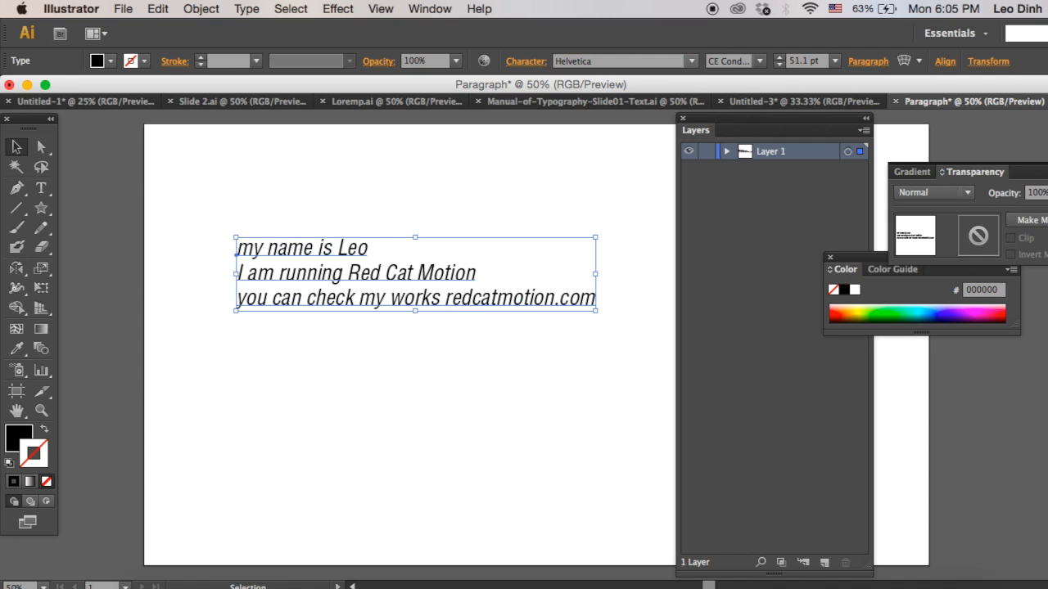
Change the font of the text block to Helvetica Neue LT Std.
click(692, 61)
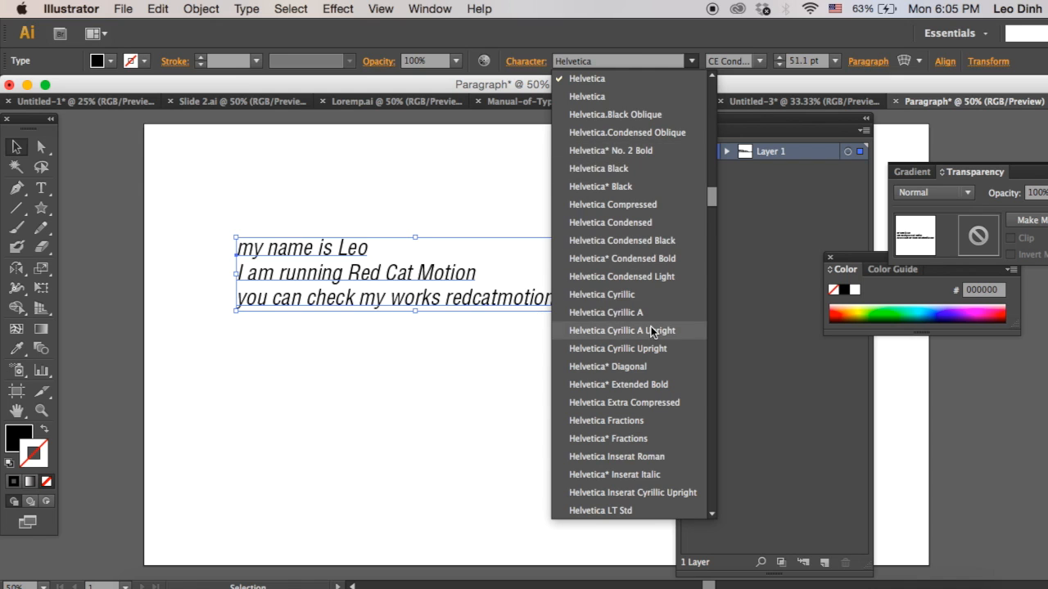
scroll(651, 331, down, 3)
scroll(650, 331, up, 3)
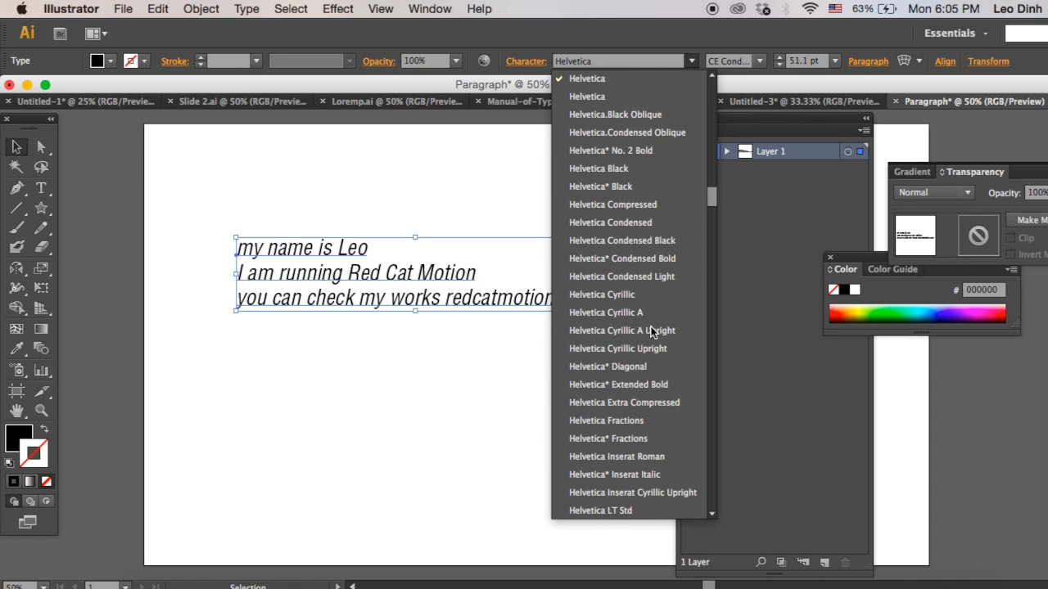
scroll(651, 331, down, 10)
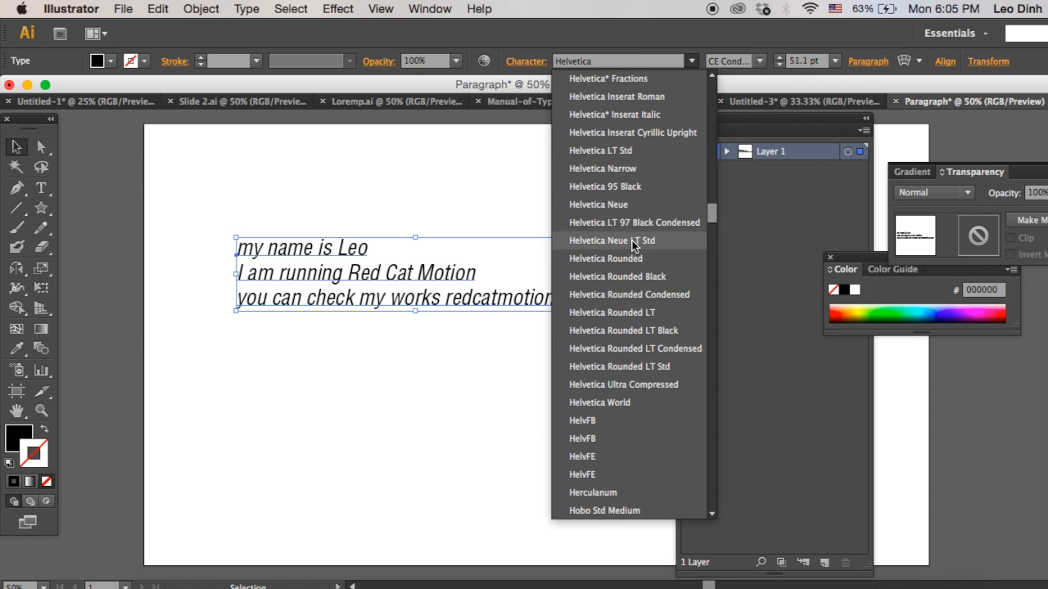
click(631, 240)
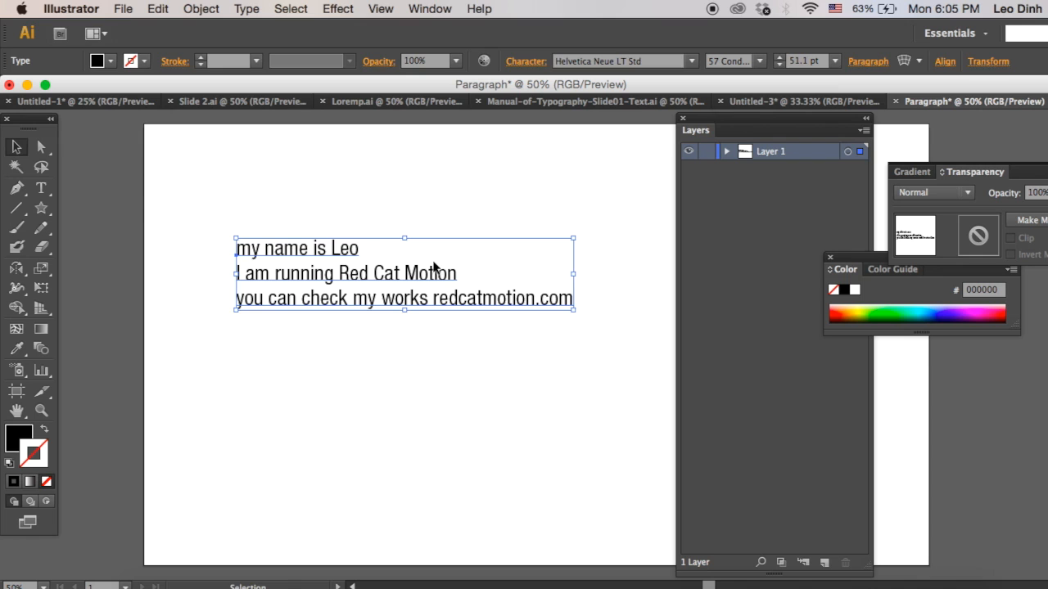
click(759, 61)
click(582, 211)
Move the Layers panel clear of the artwork and reposition the text block near the artboard's upper-left corner.
drag(519, 228, 481, 230)
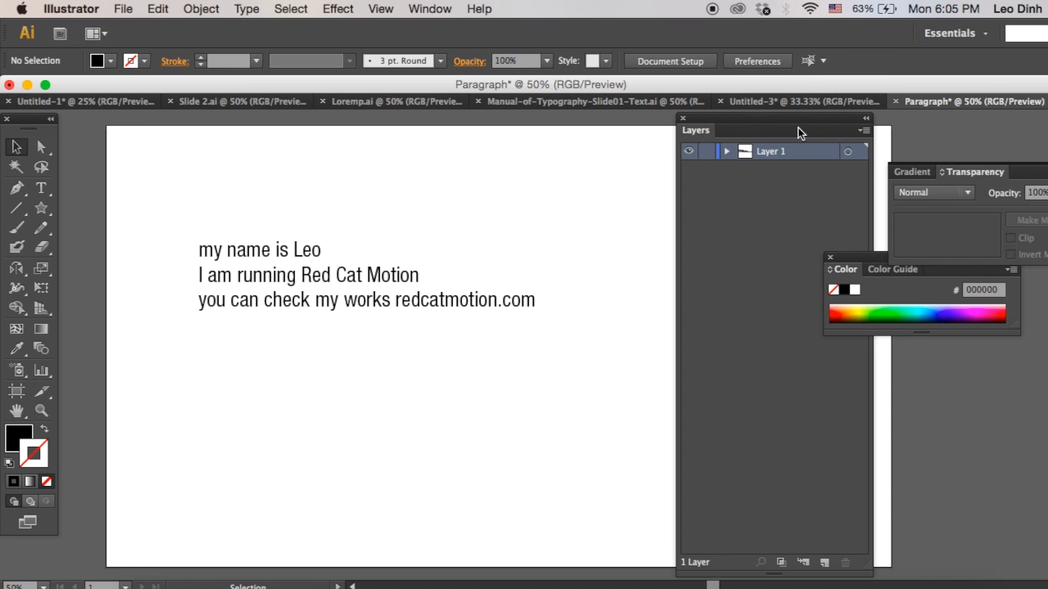
drag(696, 124, 769, 122)
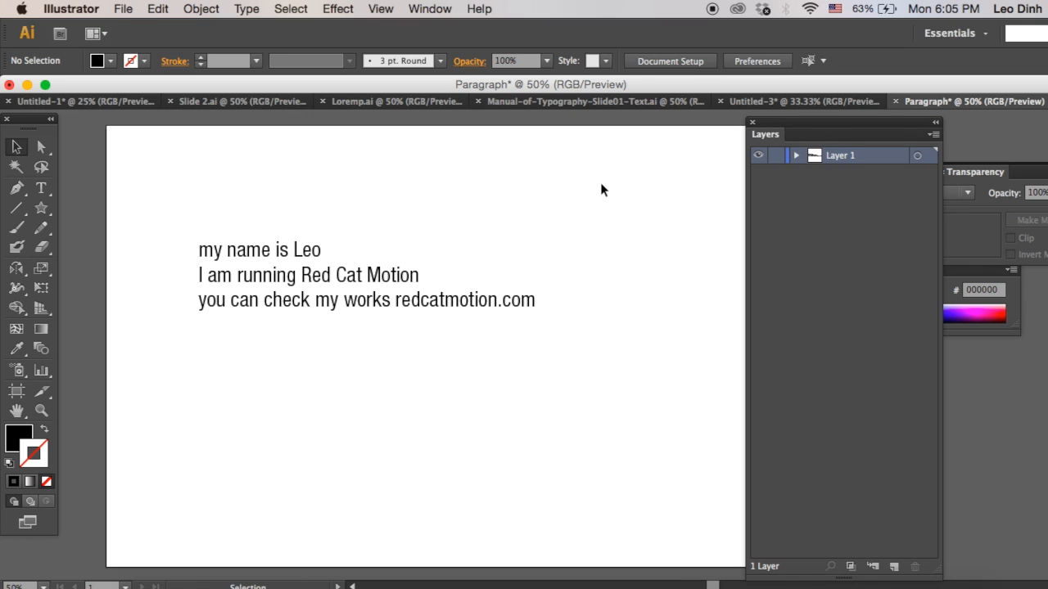
click(366, 281)
drag(304, 276, 333, 301)
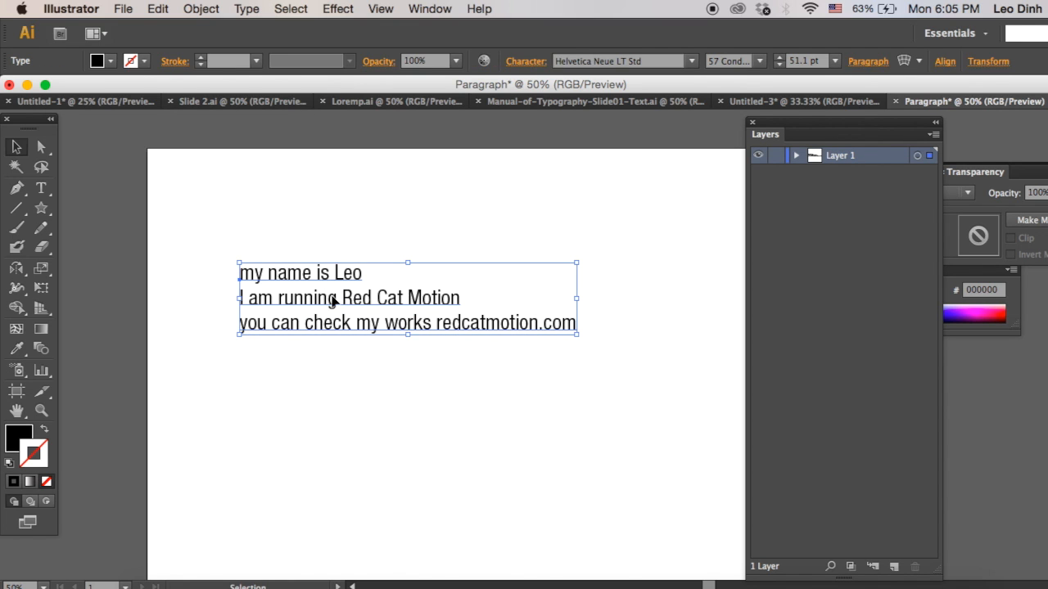
drag(313, 307, 269, 237)
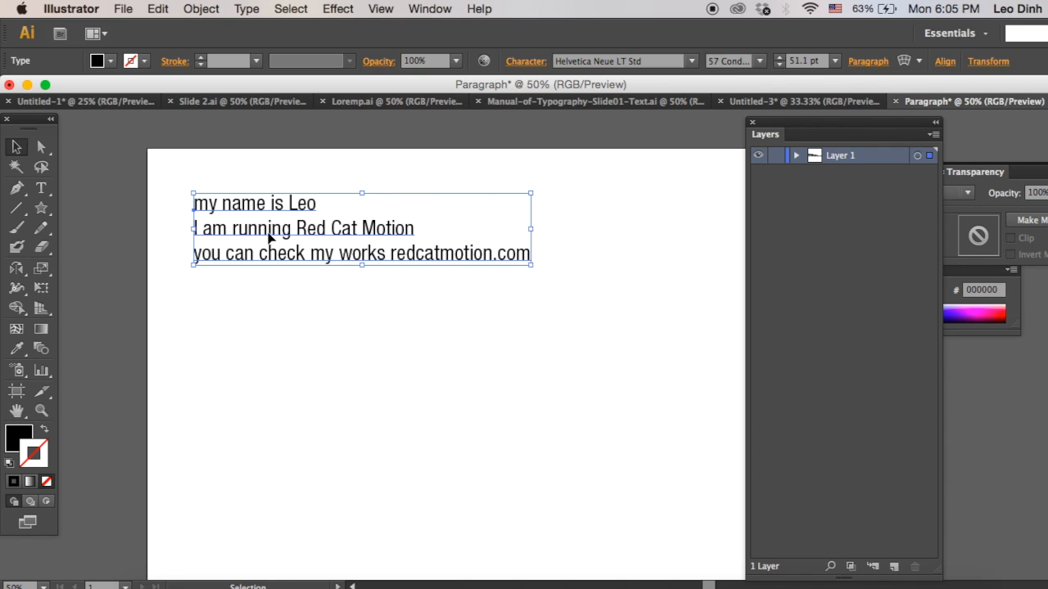
Place a duplicate of the text block above the artboard, keeping the other copy on the artboard.
drag(256, 232, 296, 185)
drag(349, 287, 310, 215)
click(285, 239)
Convert the text block on the artboard to outlines and ungroup it into separately selectable letters.
right_click(261, 234)
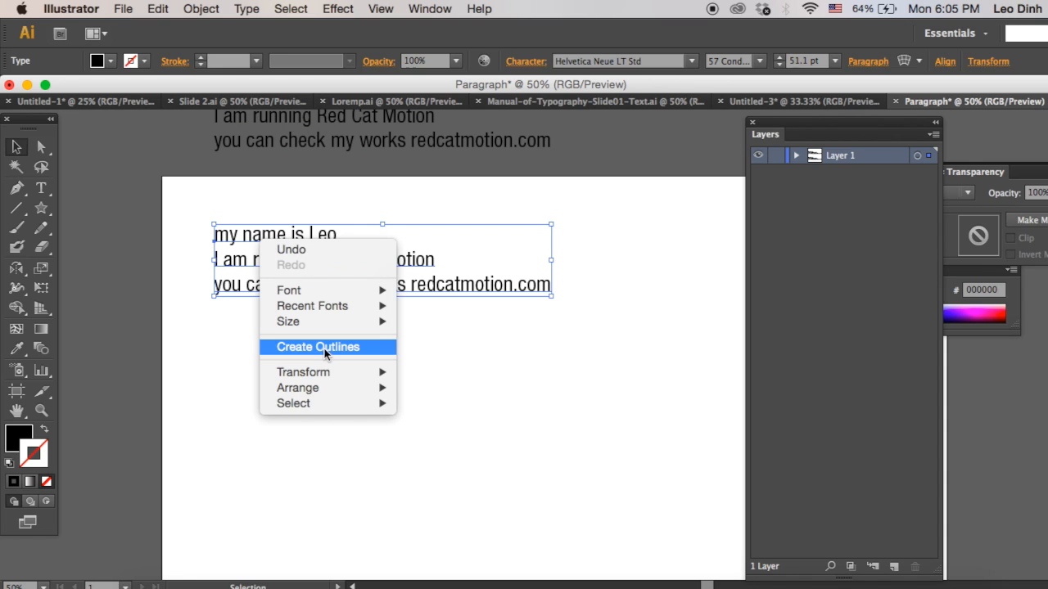
click(317, 347)
click(263, 257)
click(243, 236)
right_click(256, 236)
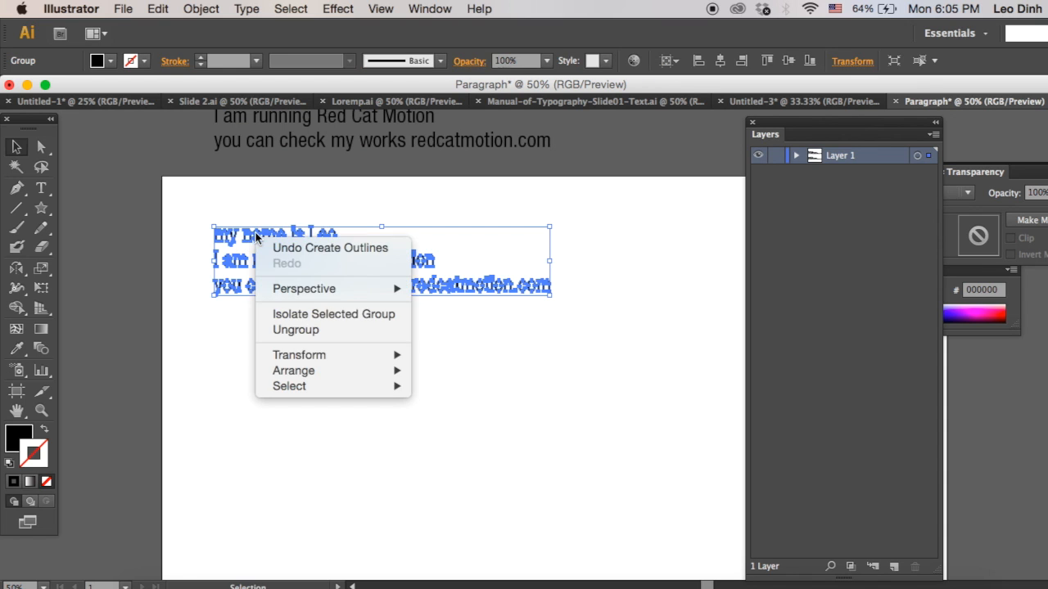
click(344, 330)
click(246, 314)
click(233, 240)
click(264, 238)
click(248, 237)
click(307, 231)
click(329, 235)
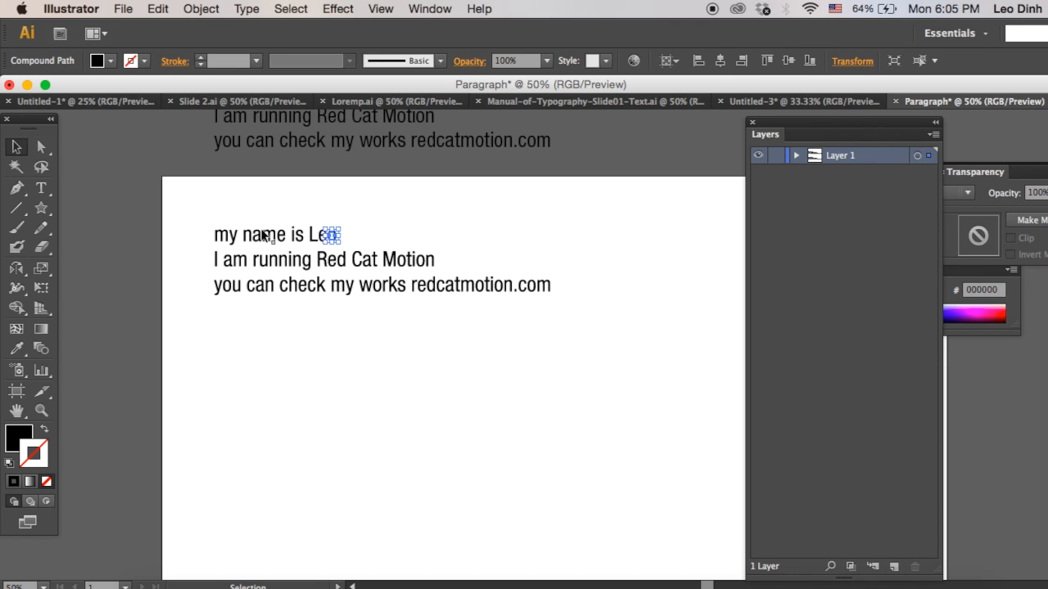
Group the outlined letters of the word "my" at the start of the first line.
drag(250, 238, 250, 240)
drag(251, 239, 398, 267)
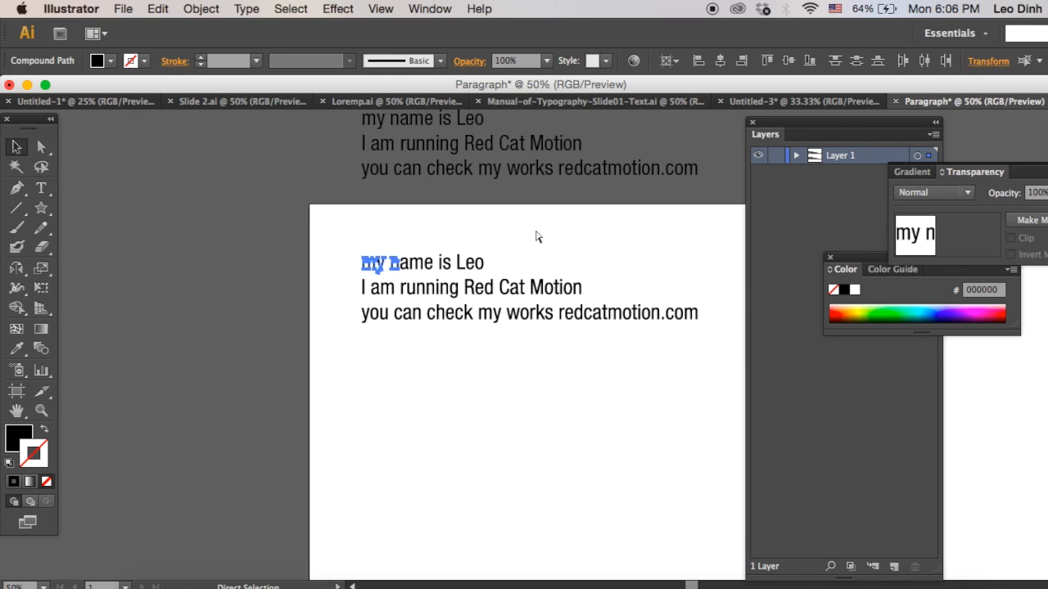
key(super+1)
drag(355, 243, 478, 342)
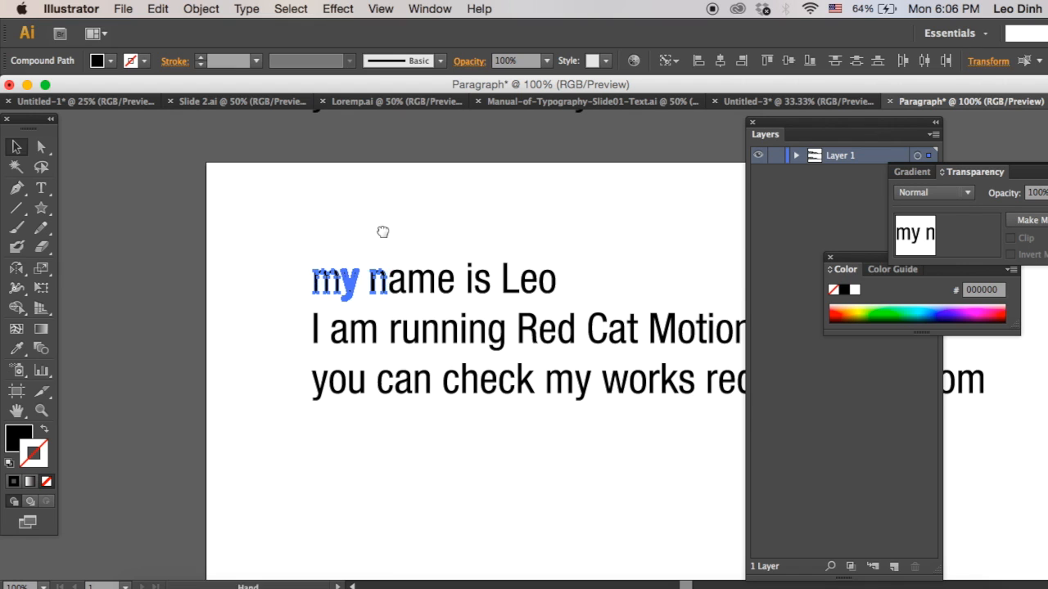
drag(391, 233, 321, 233)
click(301, 233)
drag(283, 284, 285, 188)
key(super+z)
drag(217, 250, 296, 286)
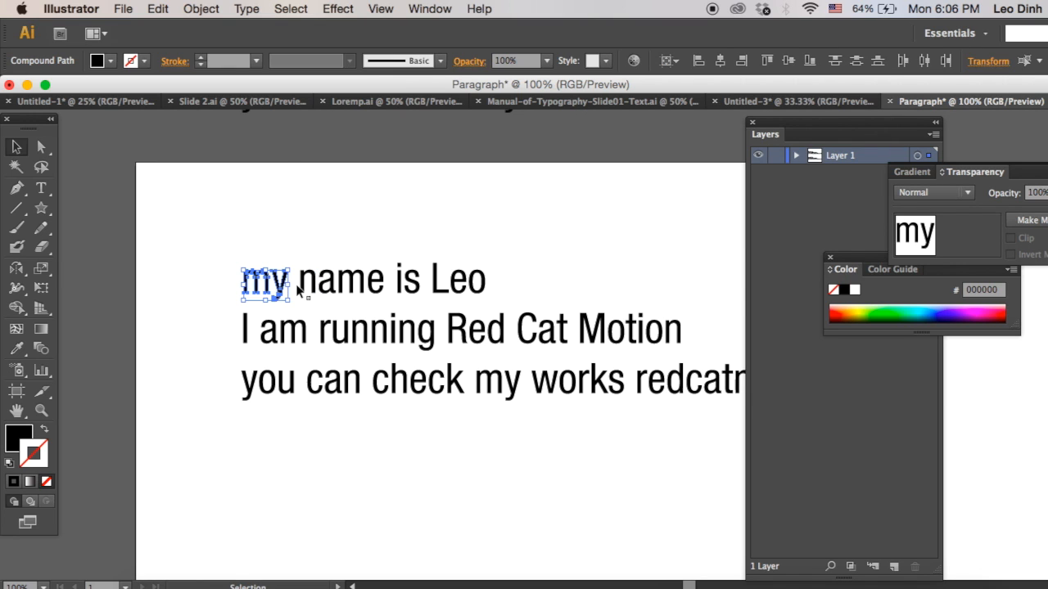
drag(237, 263, 288, 299)
Group the letters of each remaining word in the first line, making one group per word.
click(328, 226)
drag(306, 254, 382, 292)
drag(392, 250, 433, 299)
drag(433, 244, 493, 308)
Group the letters of the second line word by word, from "am" and "running" through "Red", "Cat" and "Motion".
drag(236, 314, 435, 350)
click(289, 311)
click(302, 332)
drag(447, 305, 508, 343)
drag(517, 293, 637, 324)
key(a)
click(619, 320)
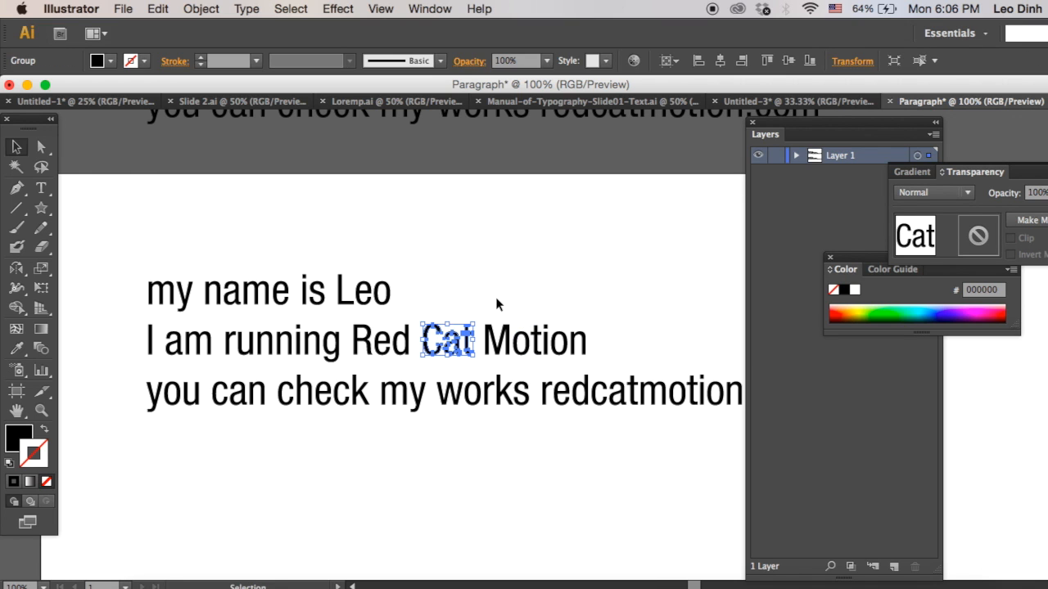
drag(495, 304, 588, 360)
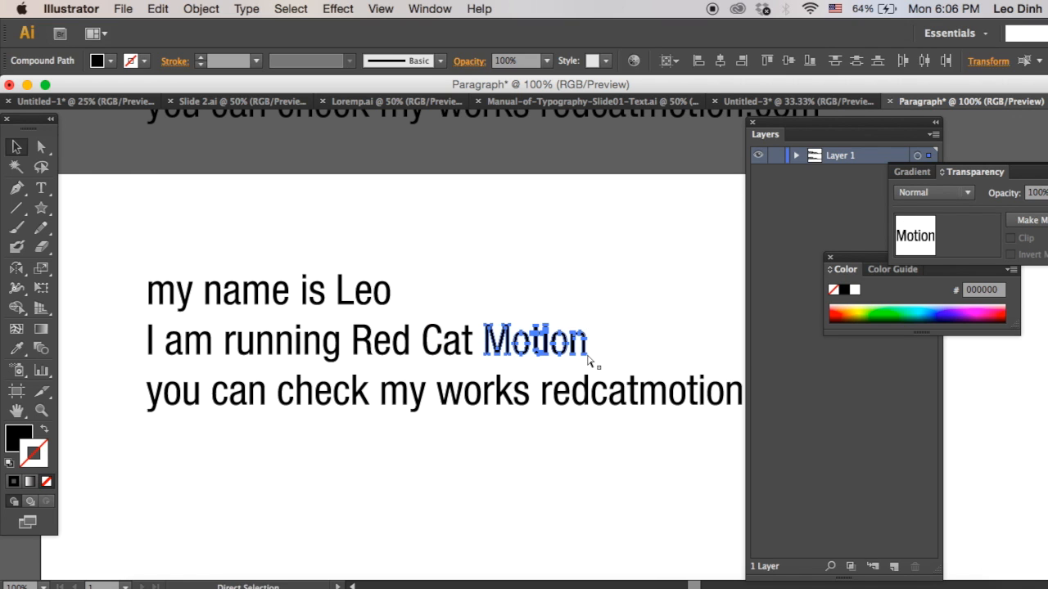
key(super+g)
Group the letters of "you", "can", "check", "my" and "works" in the third line as separate words.
drag(127, 395, 205, 422)
click(221, 397)
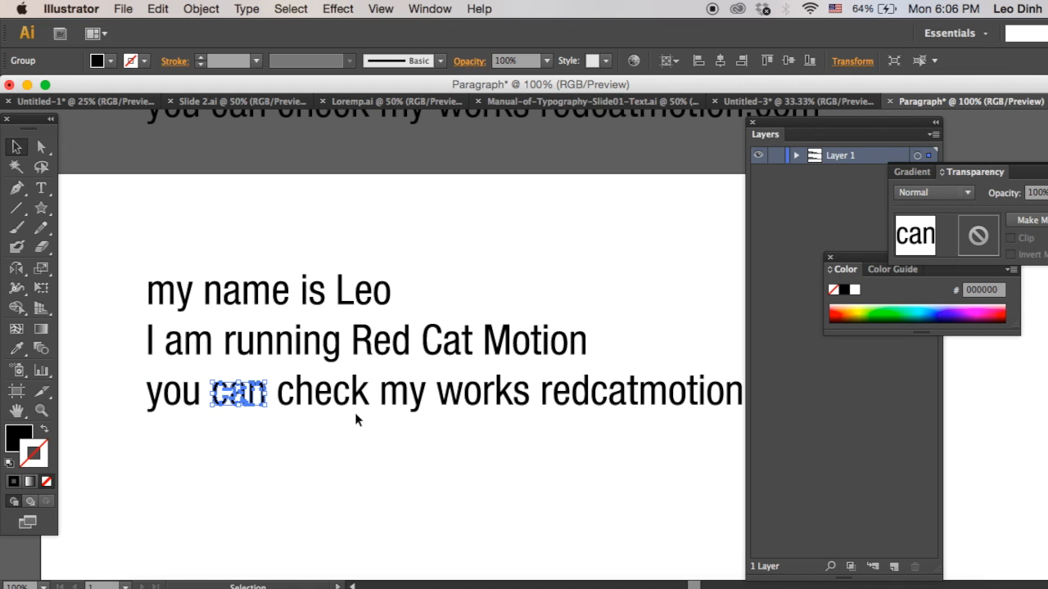
click(319, 393)
drag(396, 405, 391, 402)
key(super+g)
drag(536, 426, 457, 393)
key(super+g)
Group the letters of "redcatmotion.com" at the end of the third line and clear the selection.
scroll(494, 393, right, 5)
scroll(494, 396, right, 2)
drag(631, 401, 354, 355)
click(529, 314)
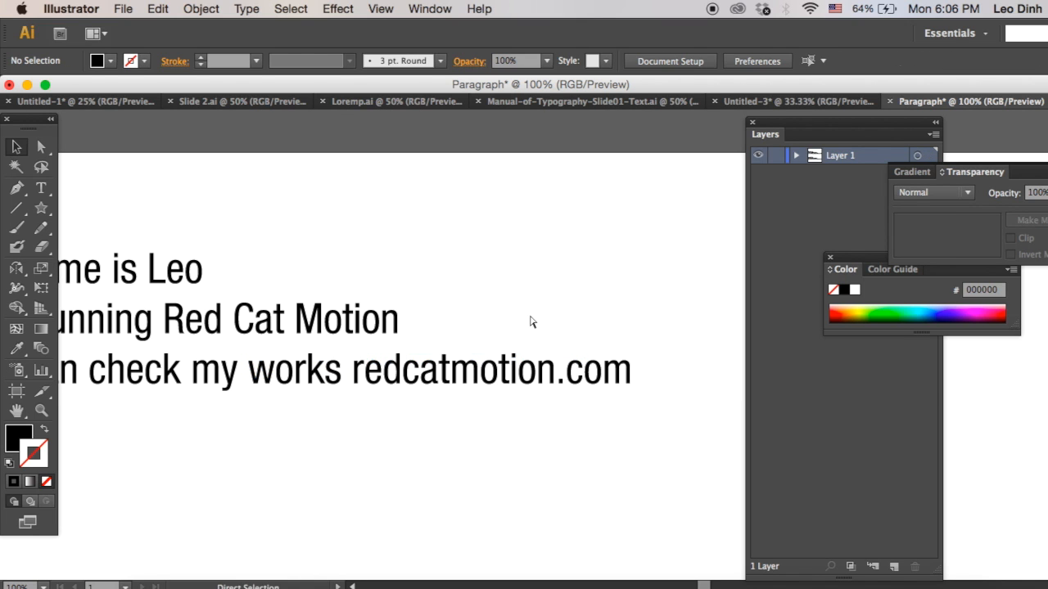
key(super+minus)
scroll(528, 321, right, 3)
scroll(529, 321, down, 2)
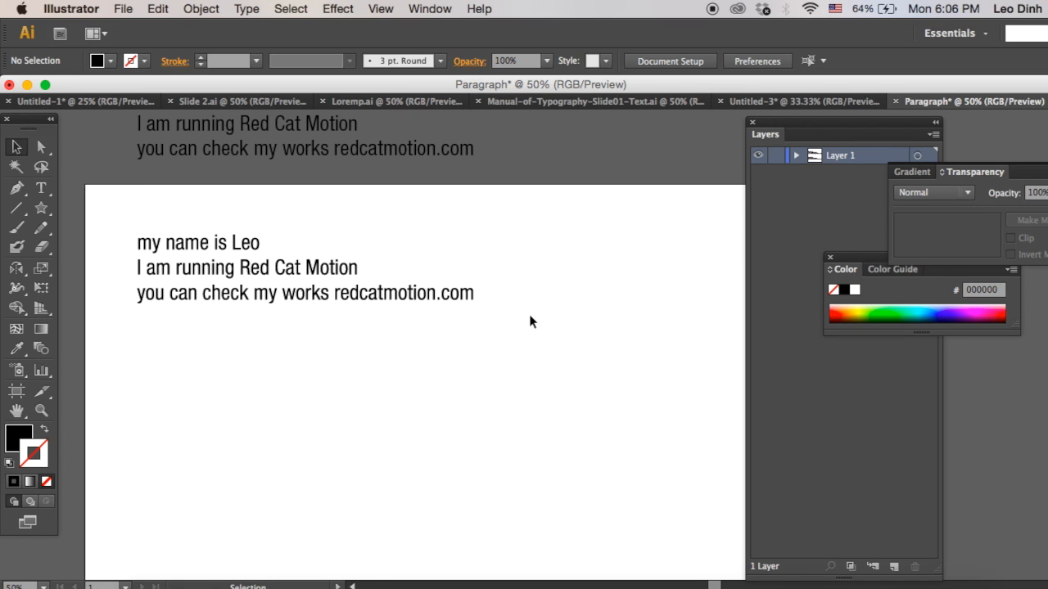
Release the artwork in Layer 1 to separate layers as a sequence.
click(808, 125)
drag(772, 122, 622, 123)
click(782, 136)
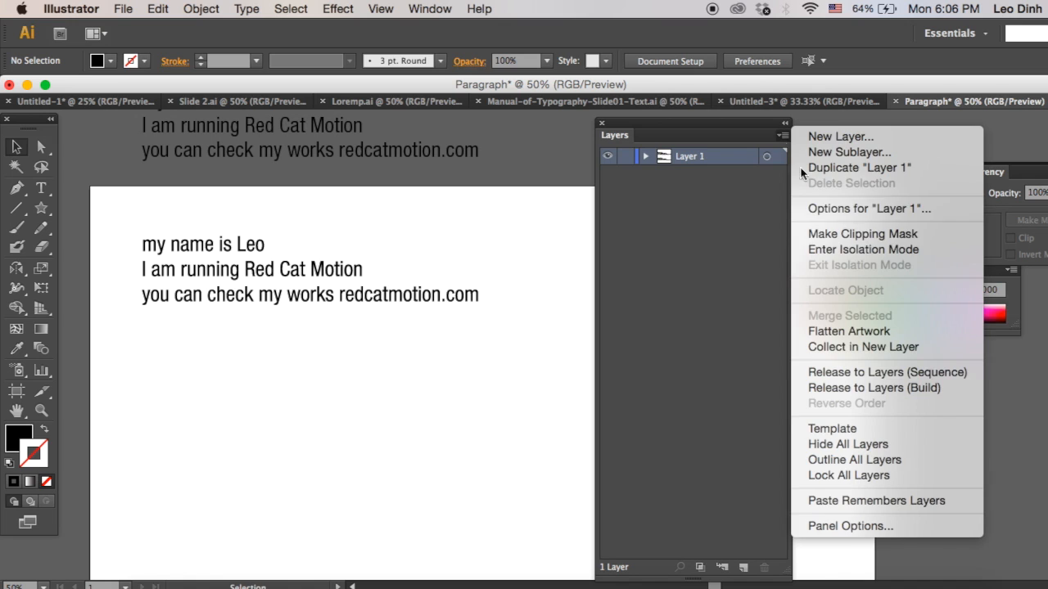
click(892, 374)
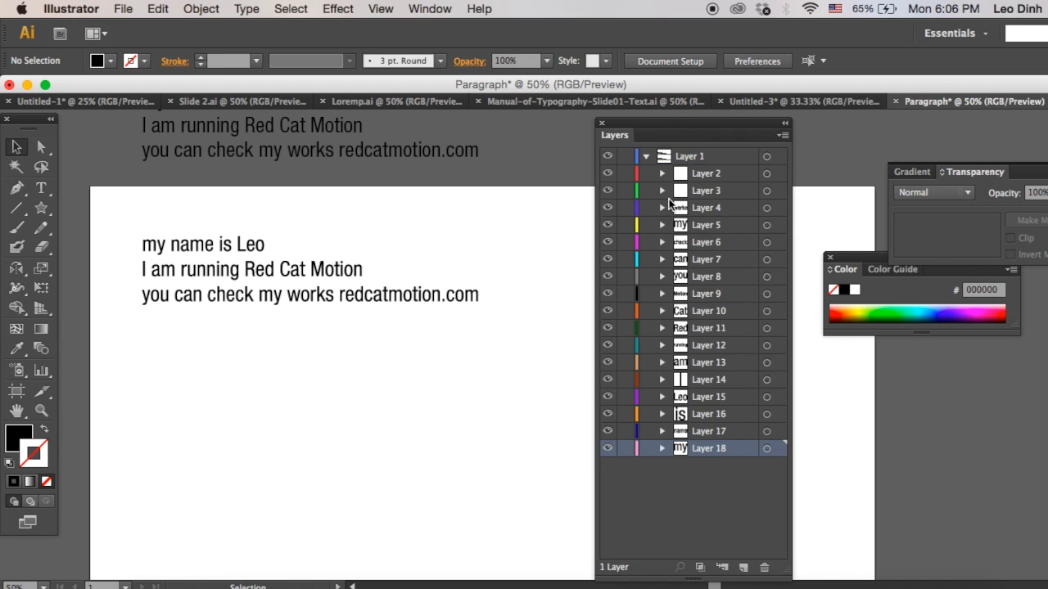
Move Layers 2 through 18 out of Layer 1 to the top level and delete the emptied Layer 1.
shift+click(696, 176)
drag(700, 173, 693, 151)
drag(710, 414, 694, 453)
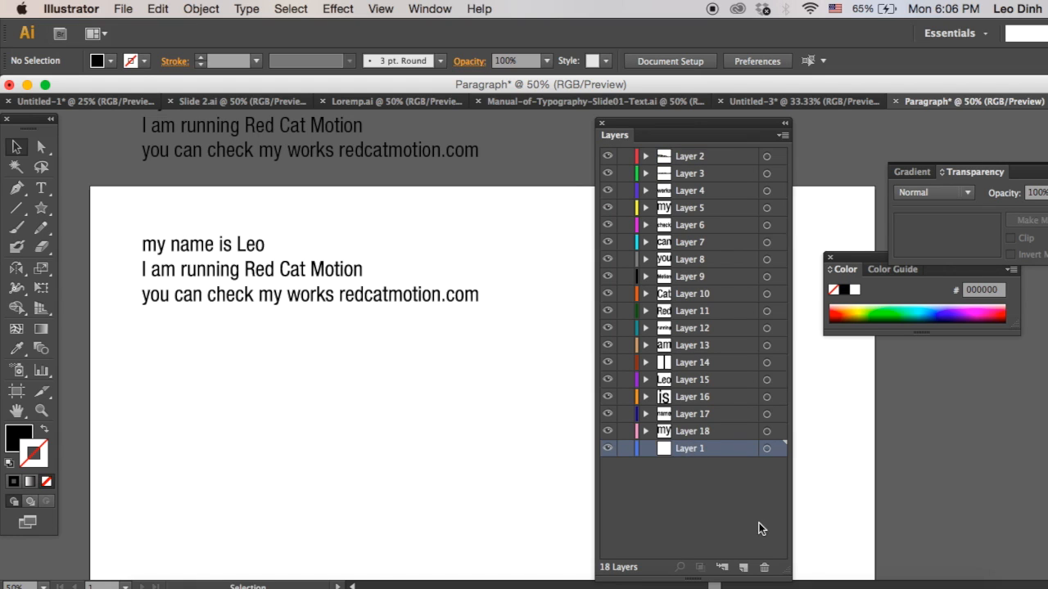
click(765, 568)
drag(658, 122, 708, 124)
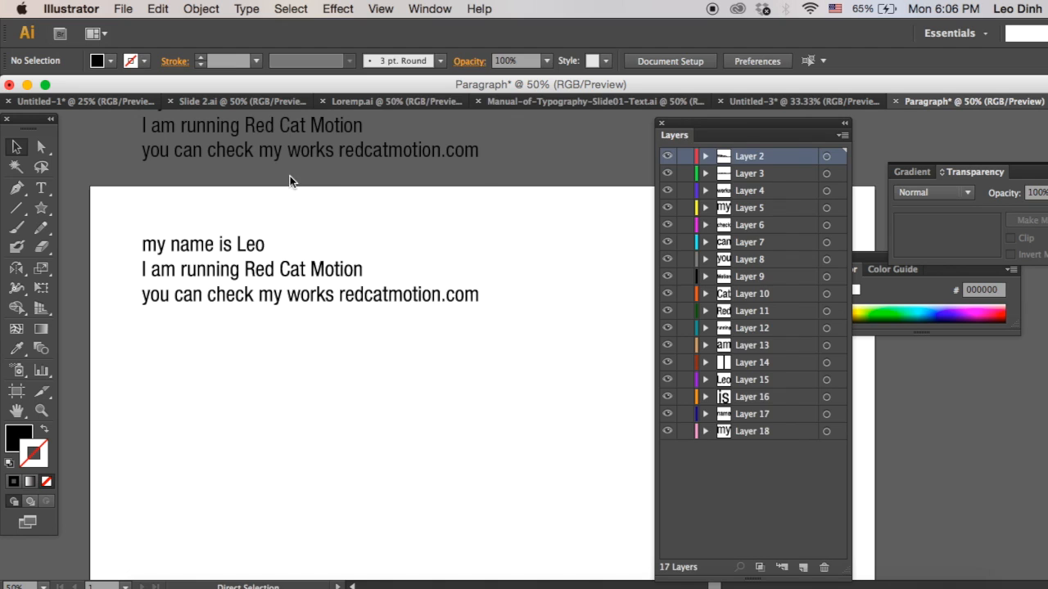
Save the document as Paragraph.ai in the Documents folder with the default Illustrator CS6 options.
key(super+s)
click(332, 176)
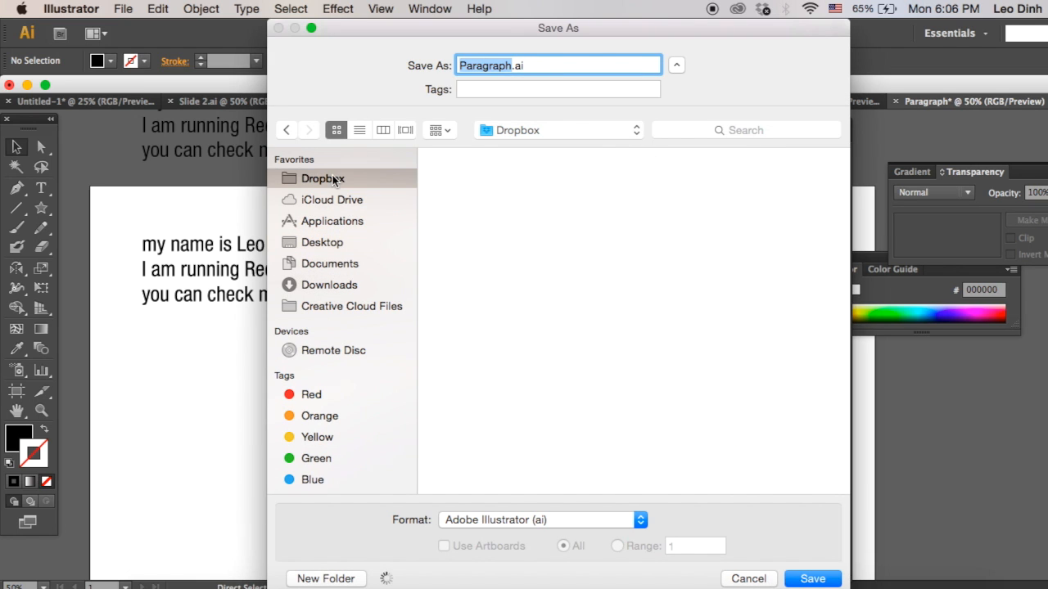
click(345, 266)
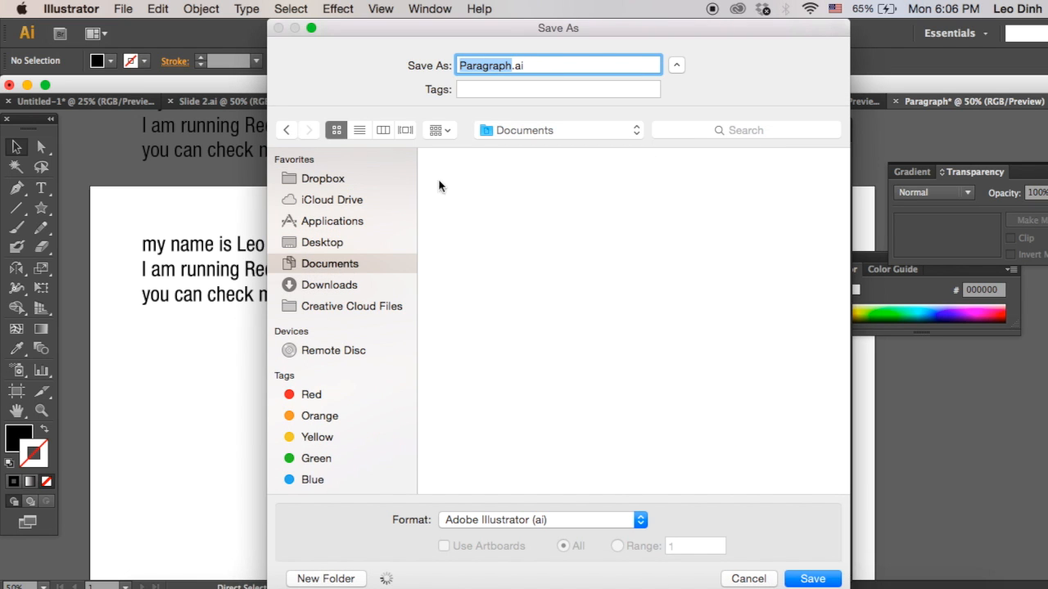
click(822, 581)
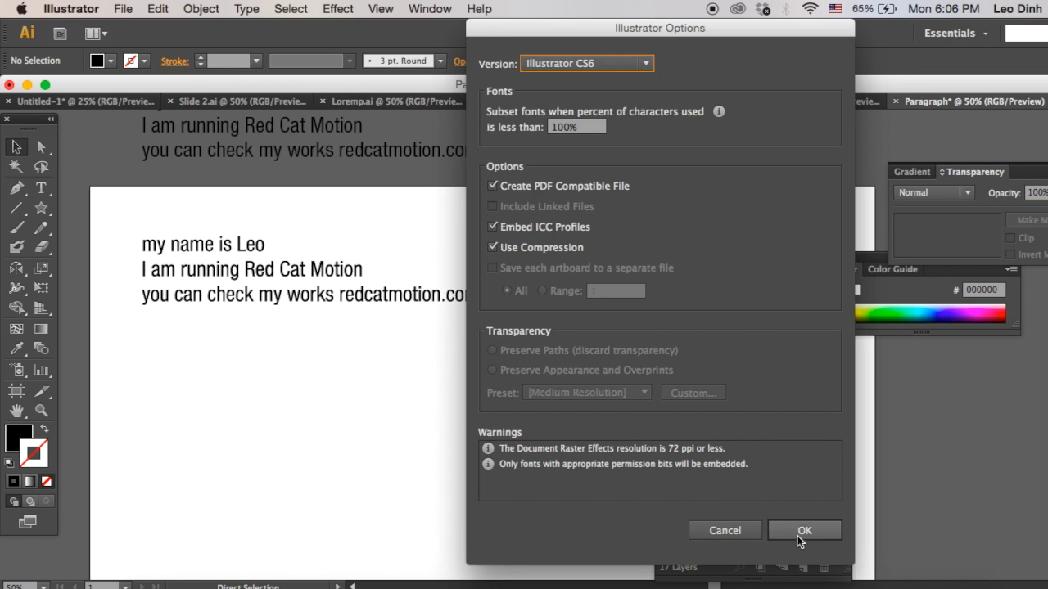
click(798, 532)
Switch to After Effects and choose Paragraph.ai from the Documents folder for import.
right_click(807, 587)
click(807, 587)
click(807, 587)
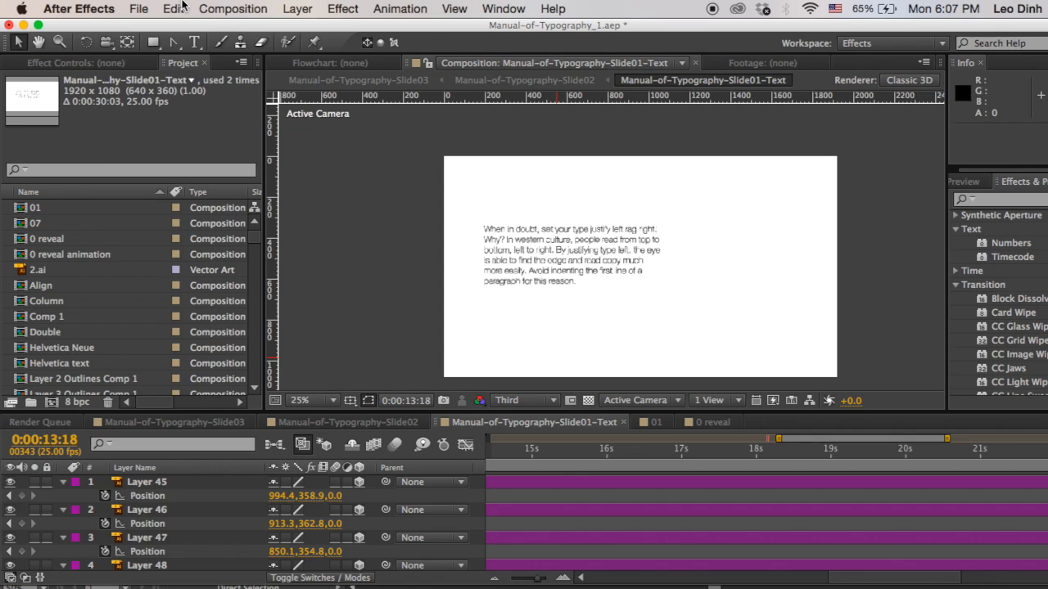
click(139, 8)
mouse_move(328, 204)
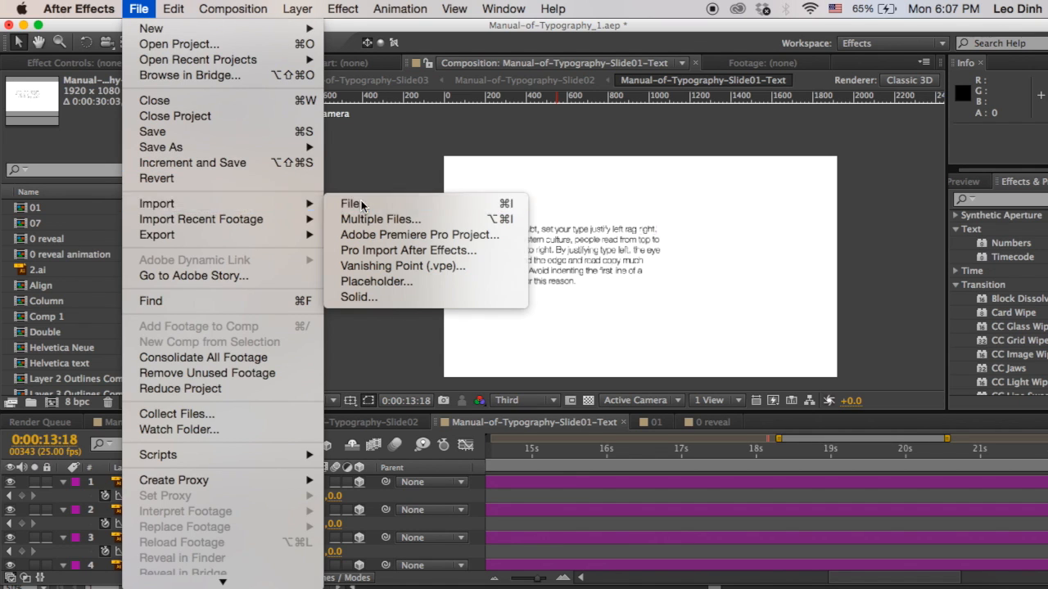
click(393, 205)
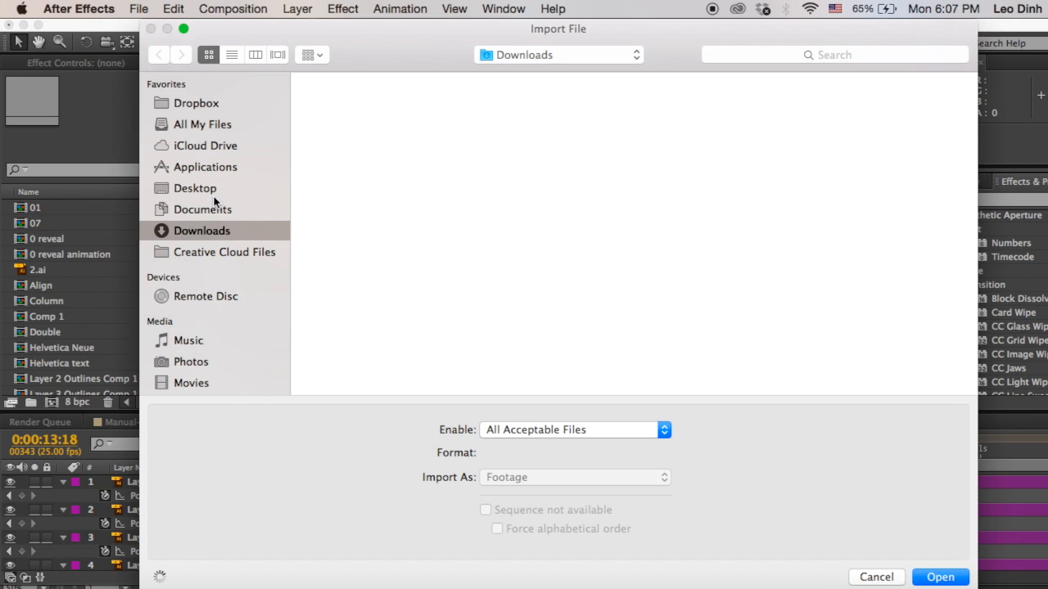
click(213, 210)
double_click(364, 100)
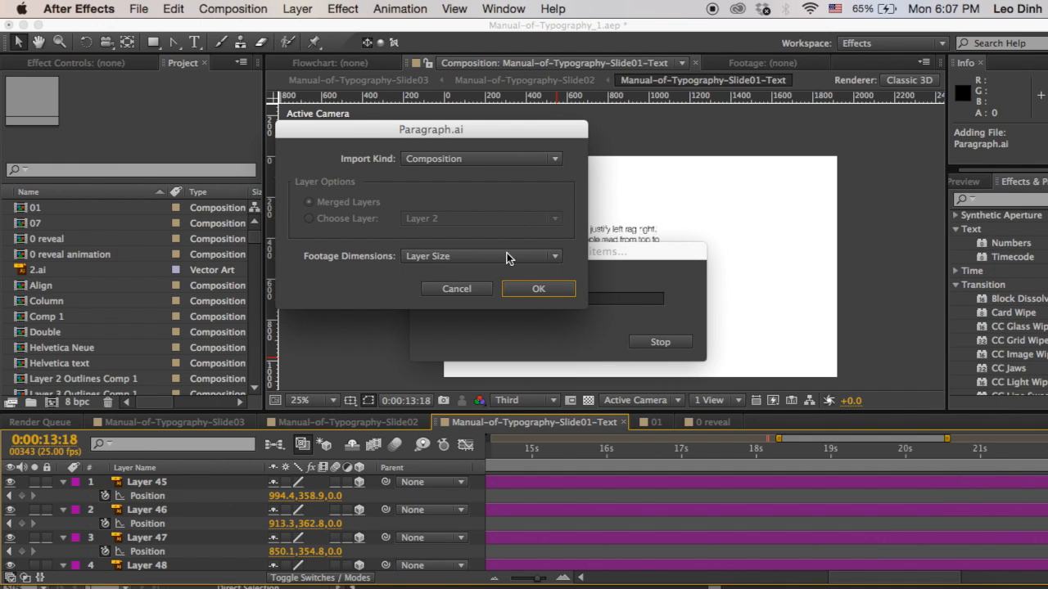
Import Paragraph.ai as a Composition with footage dimensions set to Layer Size.
click(506, 257)
click(454, 168)
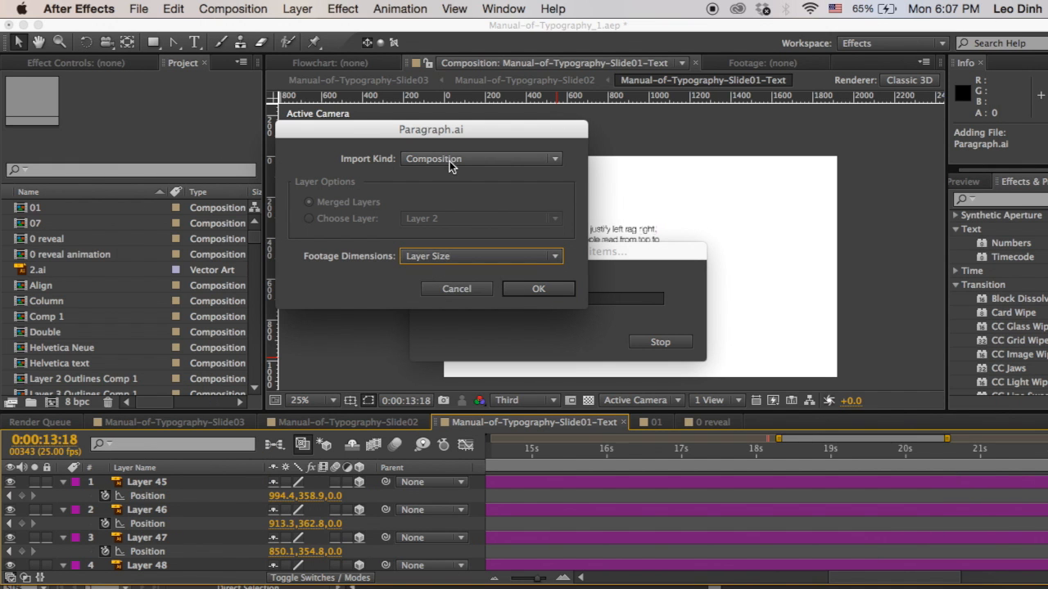
click(449, 160)
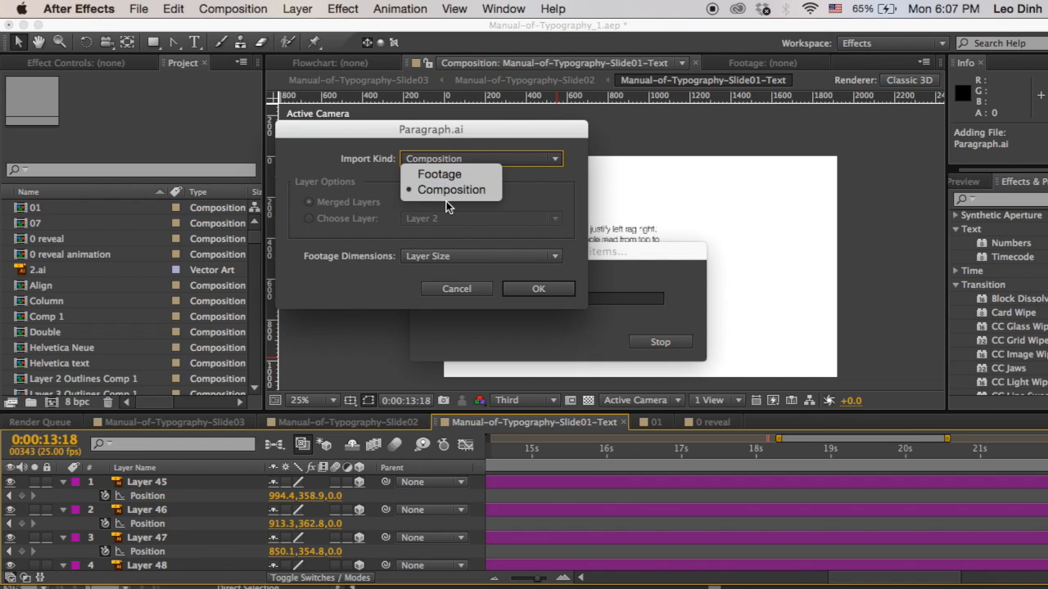
click(563, 203)
click(540, 289)
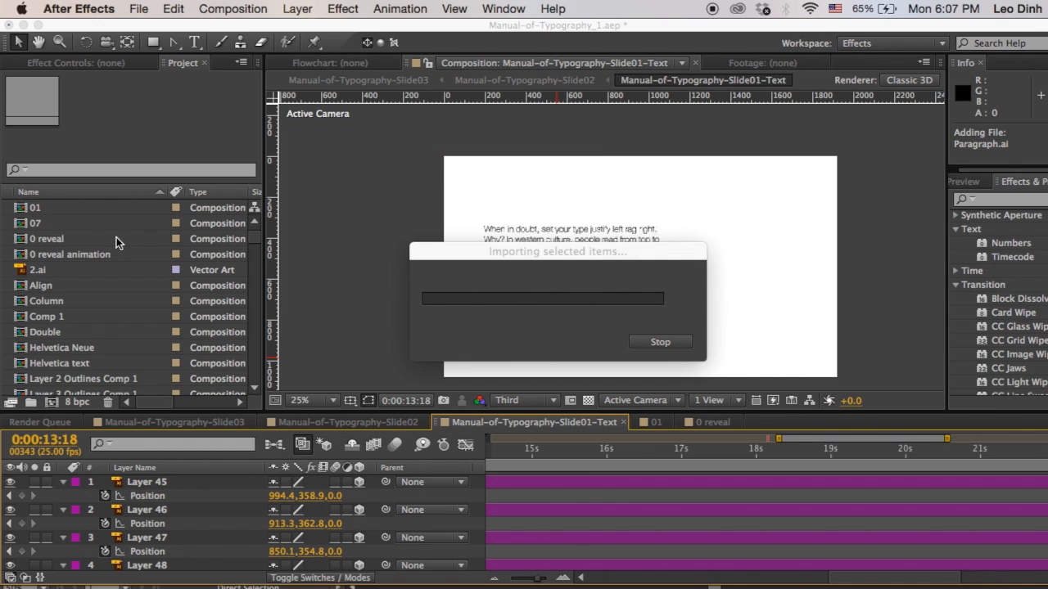
Open the imported Paragraph composition and show its transparency grid.
scroll(82, 380, down, 1)
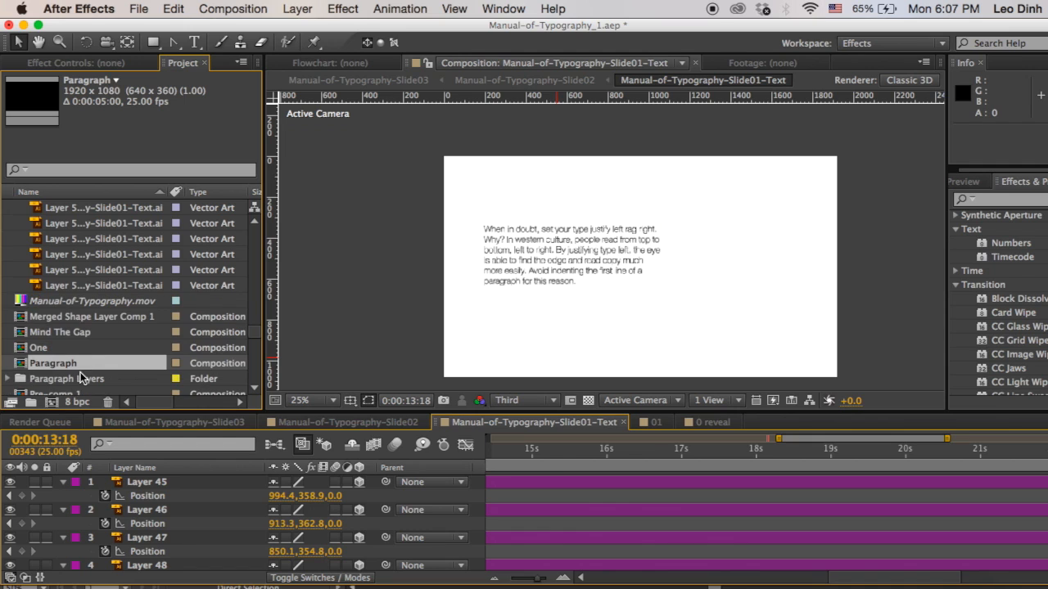
double_click(65, 378)
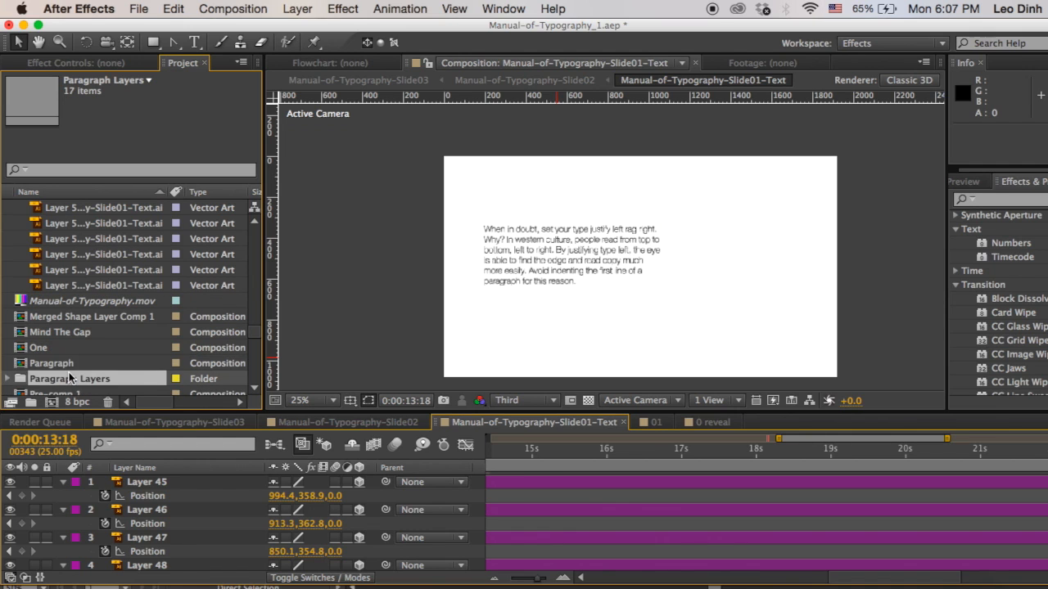
scroll(88, 242, up, 2)
double_click(64, 254)
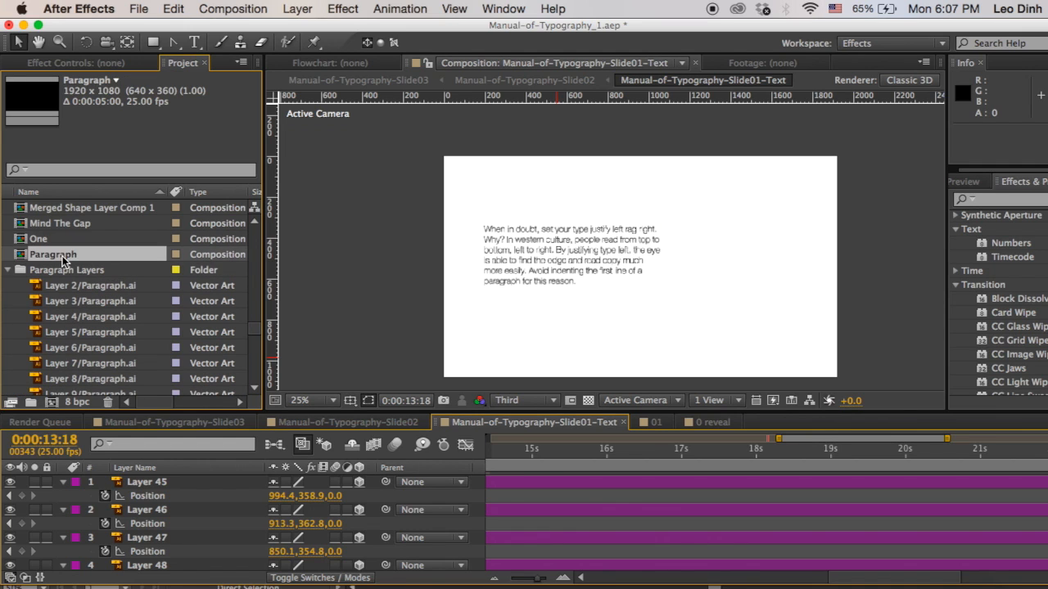
click(540, 481)
drag(532, 457, 590, 456)
click(588, 400)
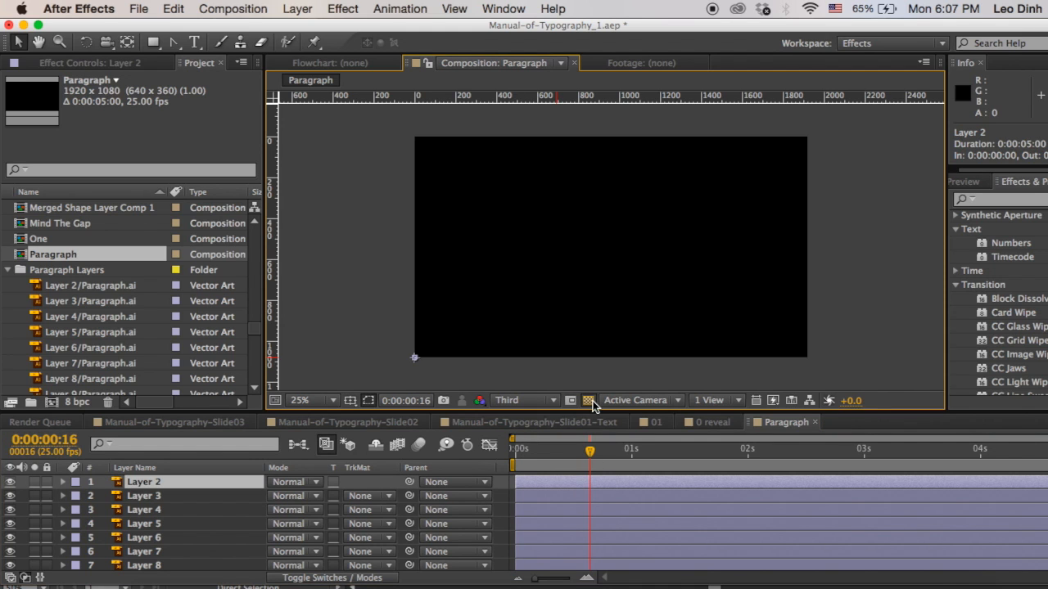
Set the Paragraph composition's background color to white and hide the transparency grid.
mouse_move(542, 263)
mouse_down()
mouse_move(542, 295)
mouse_move(538, 282)
mouse_up()
click(233, 9)
click(251, 55)
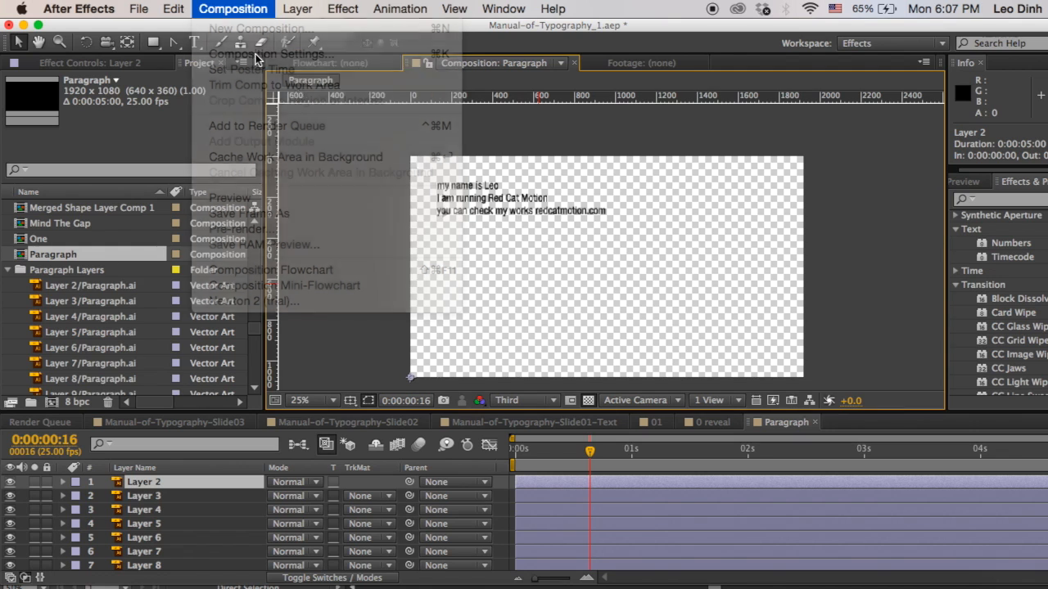
click(174, 375)
drag(196, 393, 121, 293)
click(488, 343)
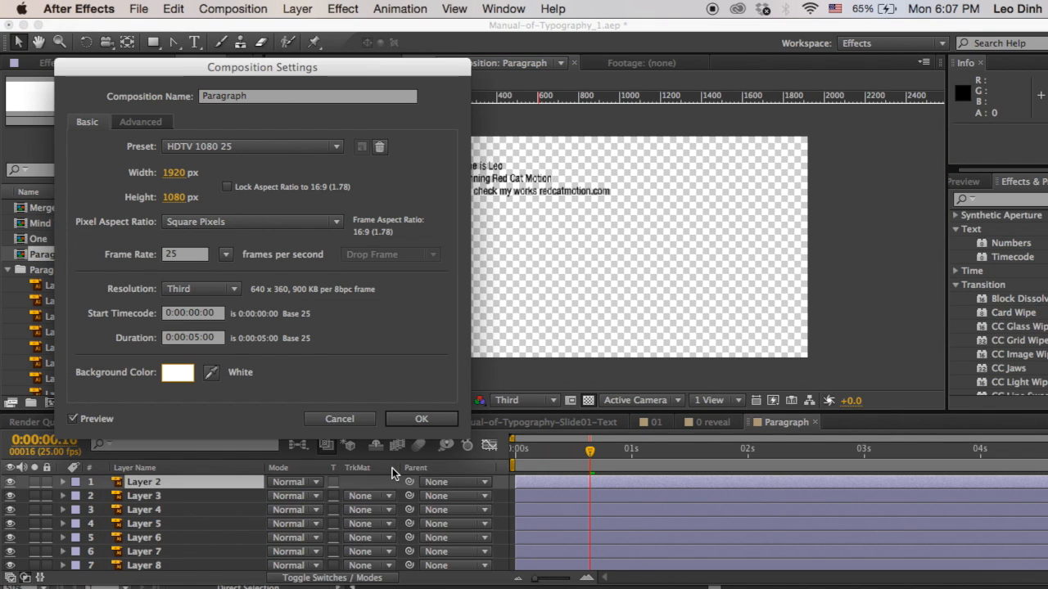
click(415, 420)
click(588, 401)
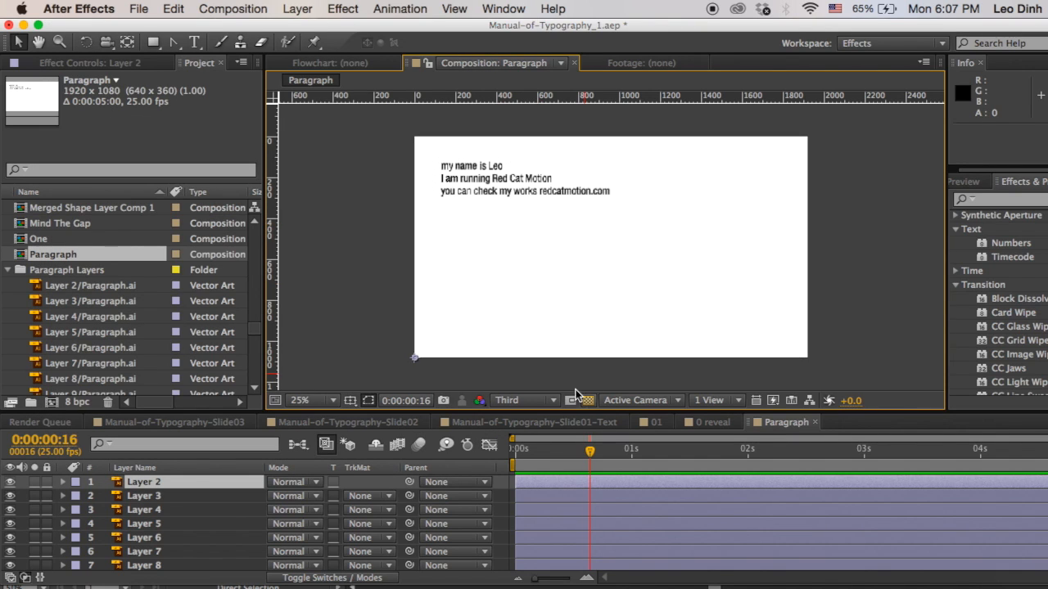
Delete Layer 2 from the Paragraph composition.
click(527, 487)
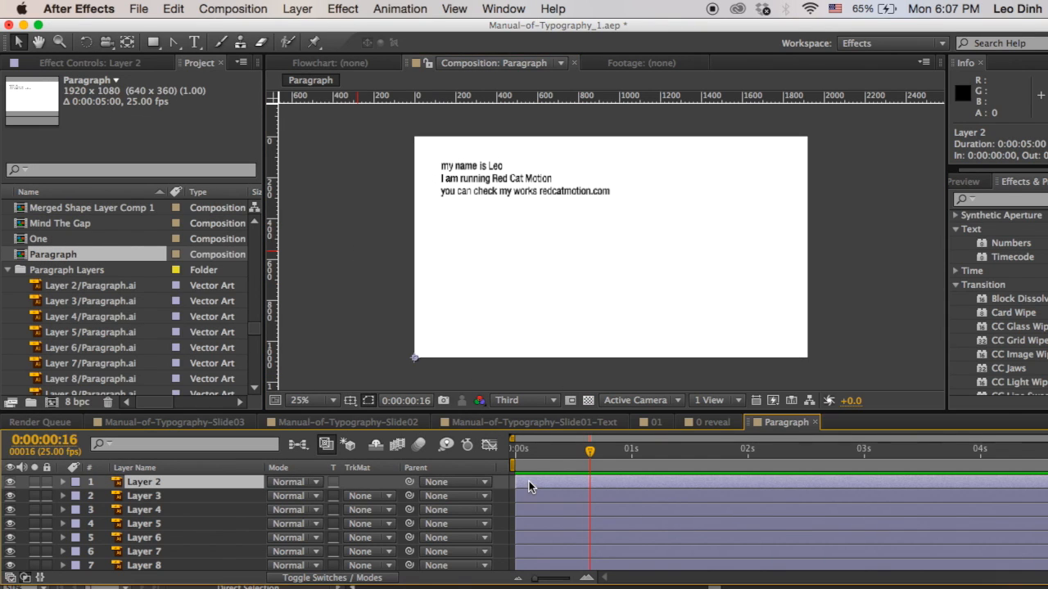
click(142, 493)
click(148, 482)
key(Delete)
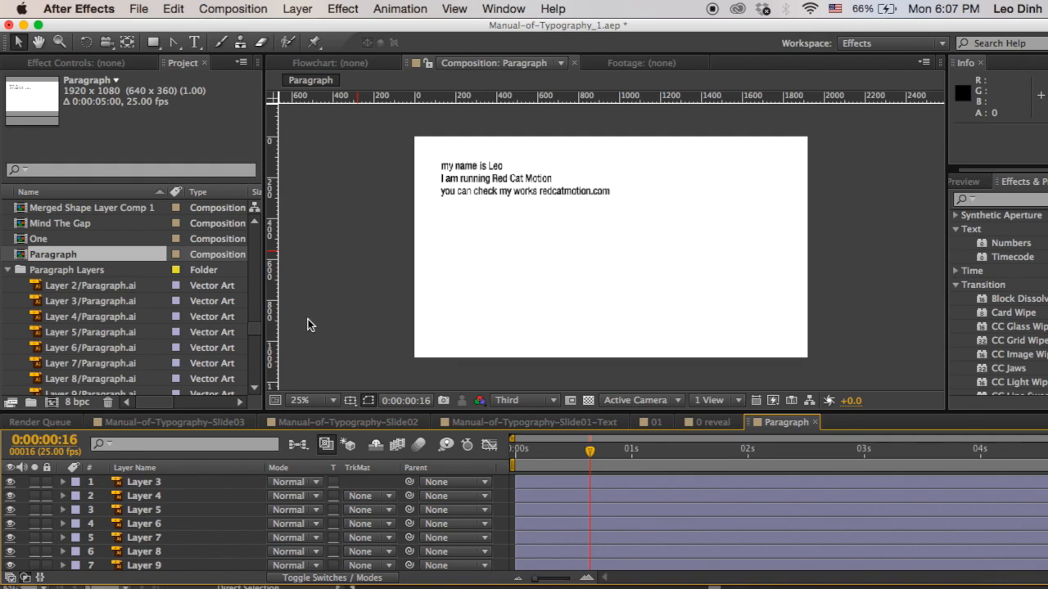
Select all the text layers at 0:00:00:00 and reveal their Position properties.
click(482, 166)
drag(467, 261, 510, 368)
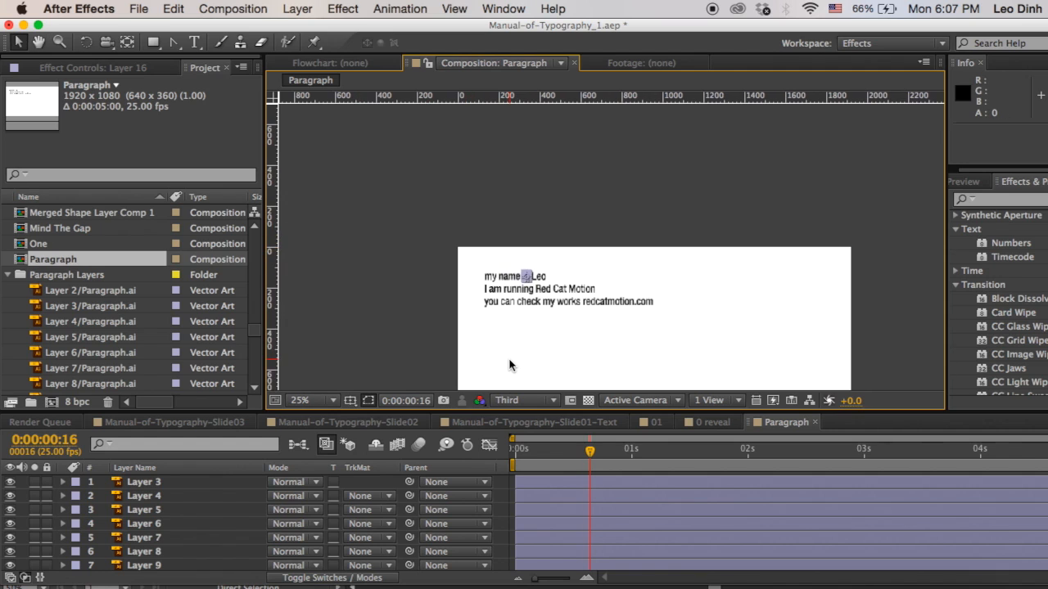
key(period)
key(period)
drag(325, 344, 460, 212)
key(comma)
drag(361, 194, 800, 296)
drag(524, 451, 505, 461)
key(p)
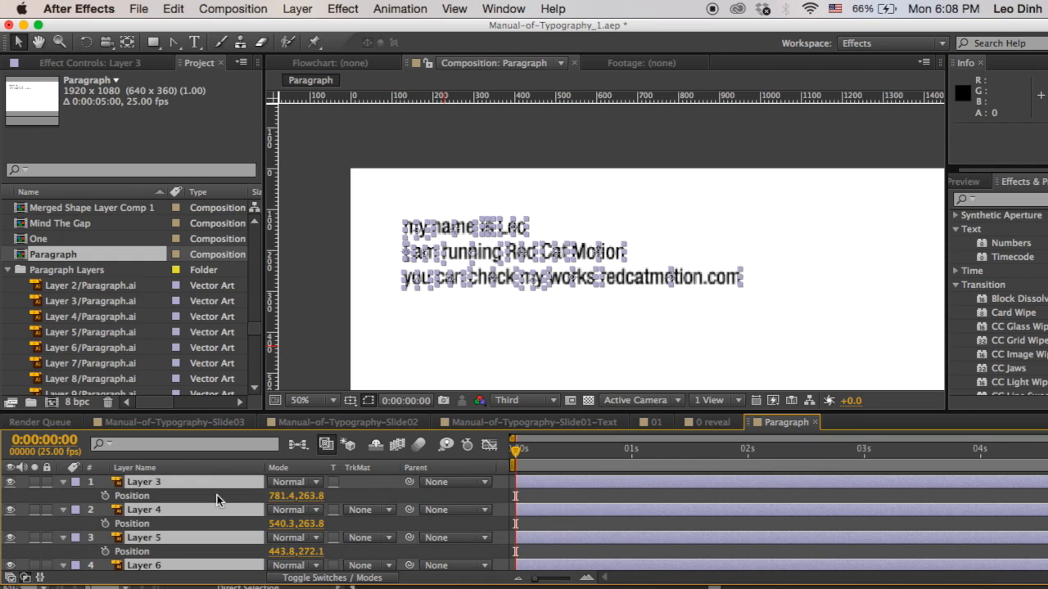
Add Position keyframes to all selected layers and shift those keyframes to slightly past half a second.
click(105, 497)
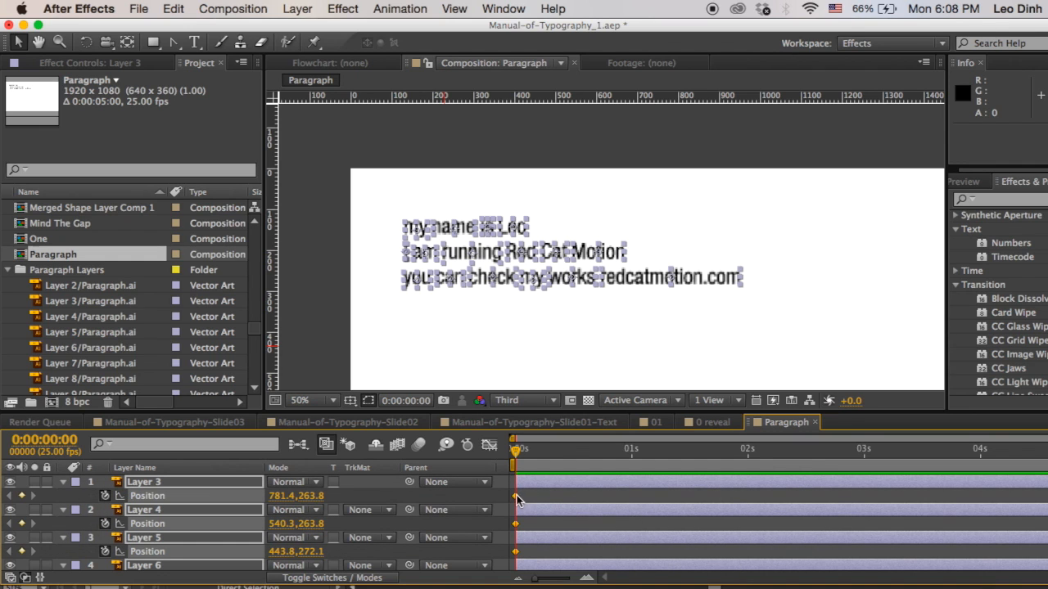
drag(515, 500, 612, 506)
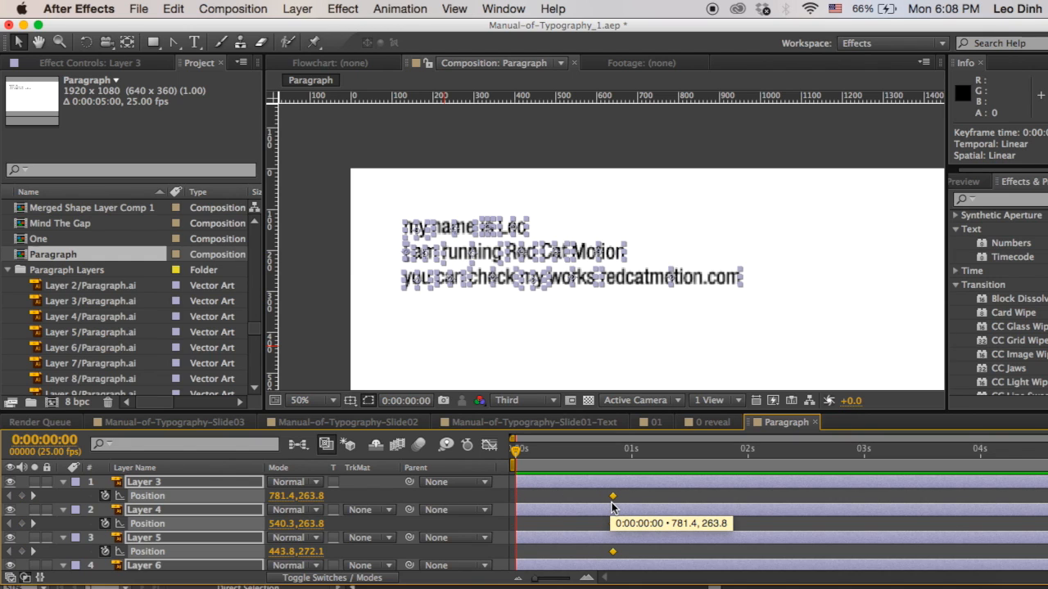
drag(580, 508, 576, 508)
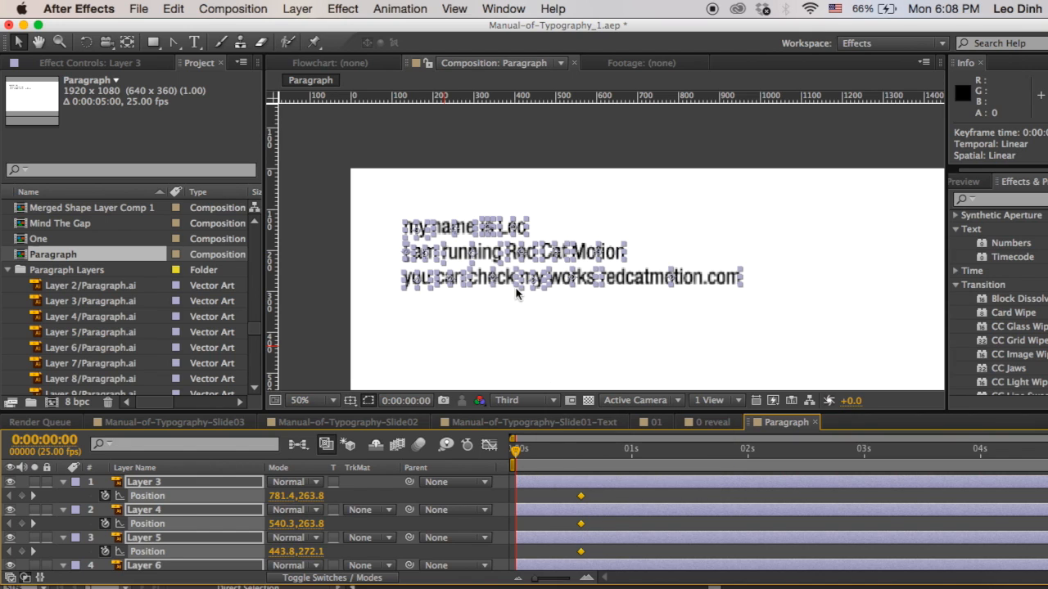
At 0:00:00:00, move the first text line rightward and the second line 180 px right so their right ends align.
drag(571, 290, 533, 293)
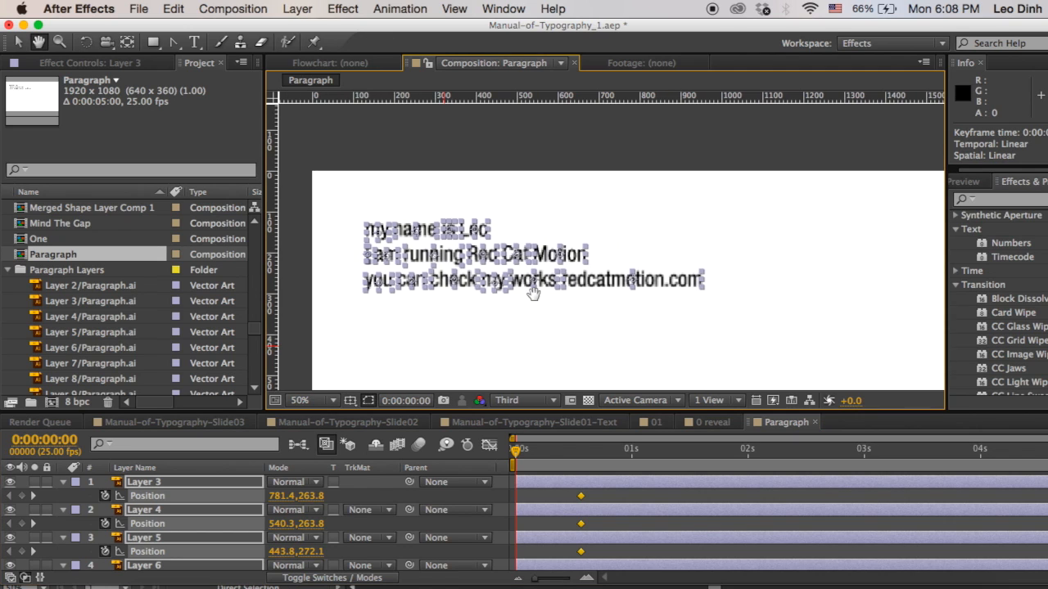
click(503, 211)
drag(332, 199, 645, 228)
drag(347, 255, 625, 260)
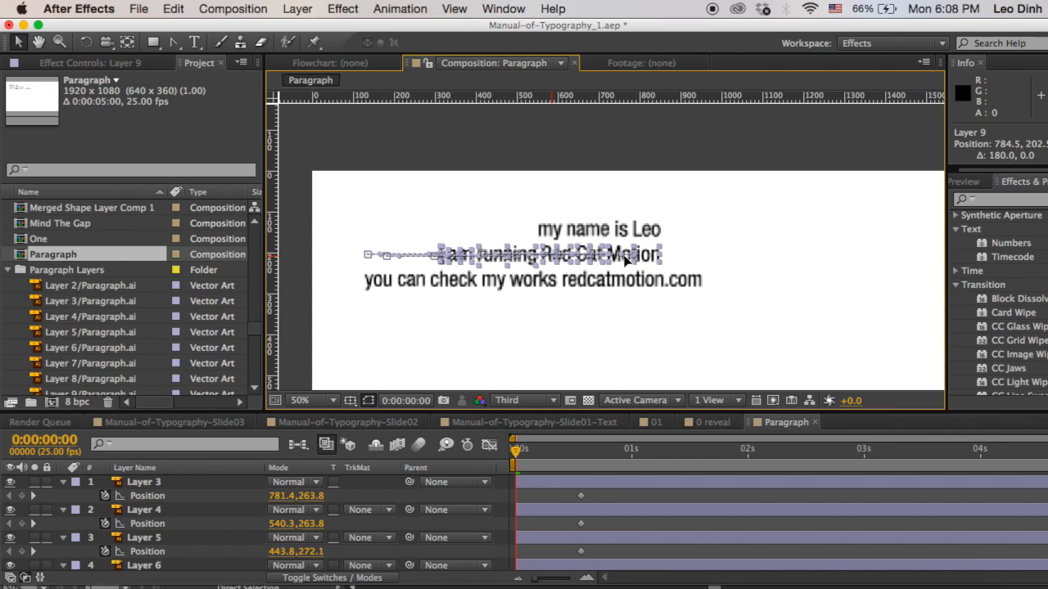
Move the third text line 140 px right so its end aligns with the two lines above, undoing the accidental scaling.
click(375, 301)
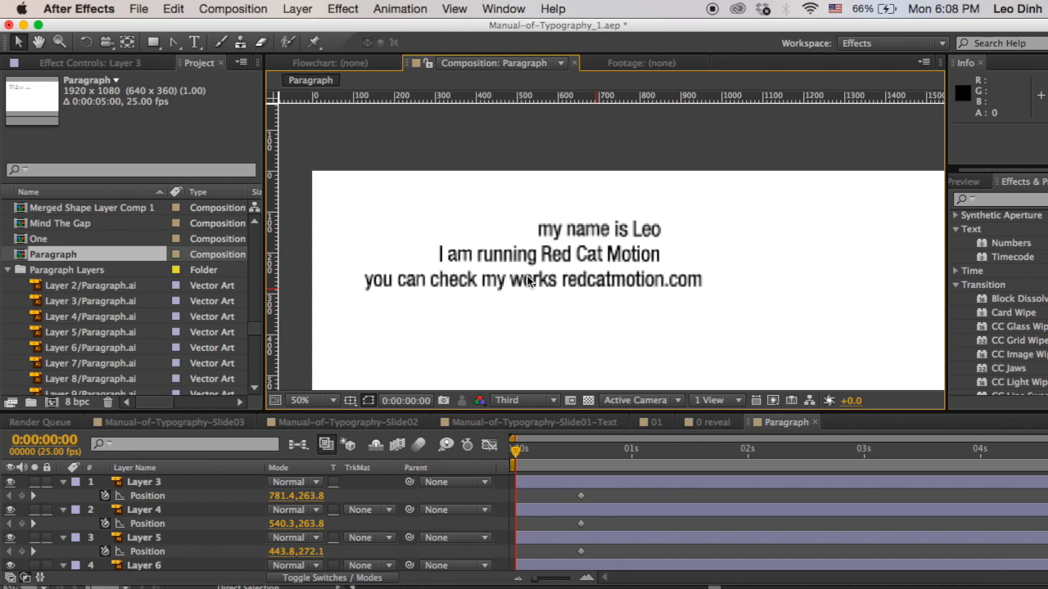
mouse_move(409, 212)
mouse_down()
mouse_move(692, 253)
mouse_move(634, 249)
mouse_move(704, 241)
mouse_up()
click(359, 306)
drag(358, 303, 436, 282)
key(super+z)
key(period)
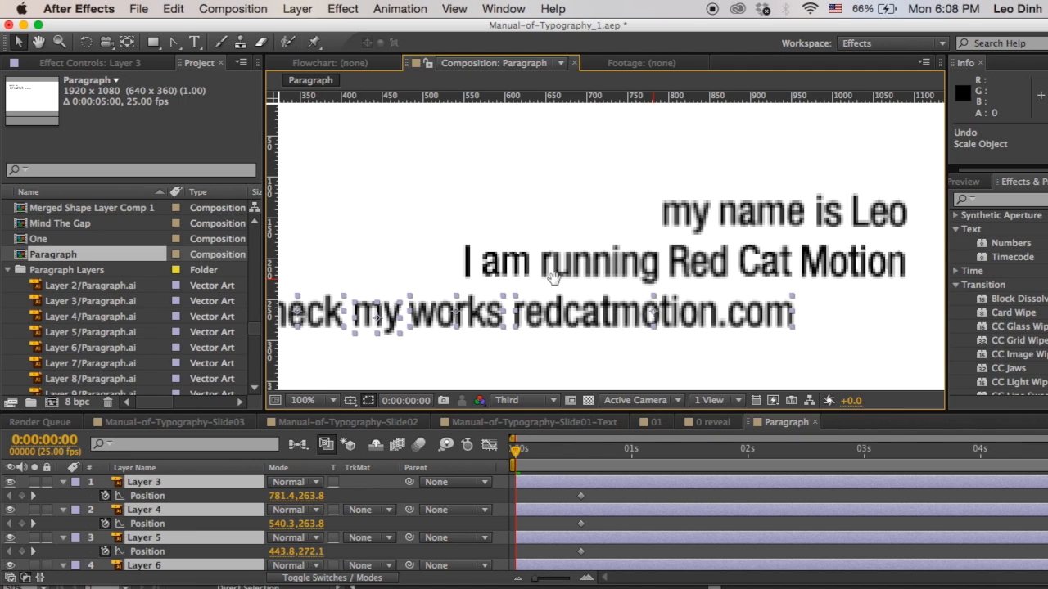
scroll(553, 278, right, 5)
drag(551, 326, 635, 310)
key(shift+Right)
Set the preview resolution to Full and play a preview of the text alignment animation.
click(528, 400)
click(515, 438)
key(comma)
drag(506, 256, 615, 296)
click(580, 199)
key(KP_0)
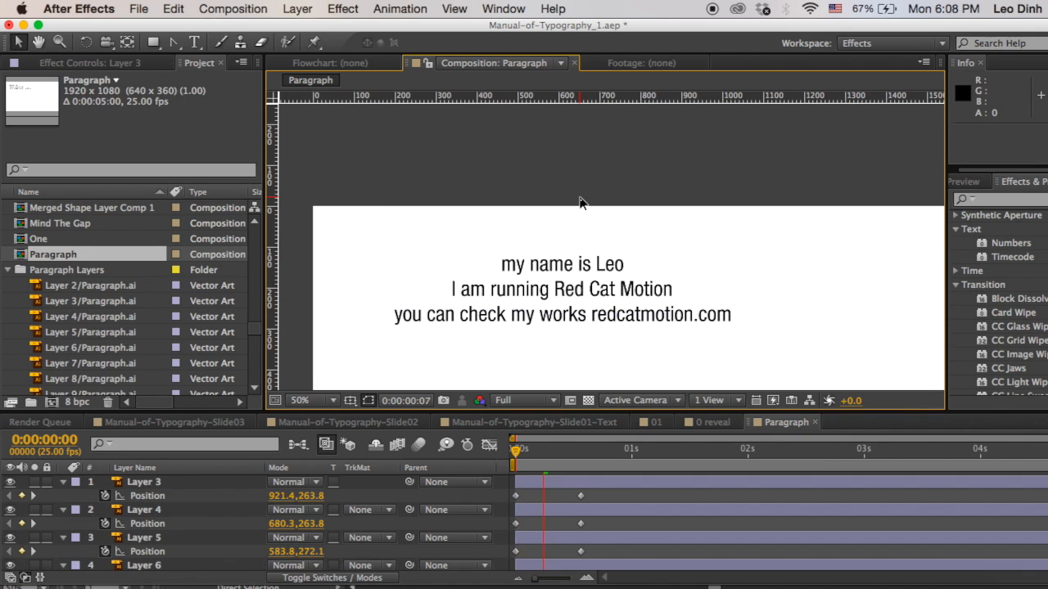
Return to the first frame, select all layers and trim their out points there so each lasts one frame.
drag(571, 448, 494, 449)
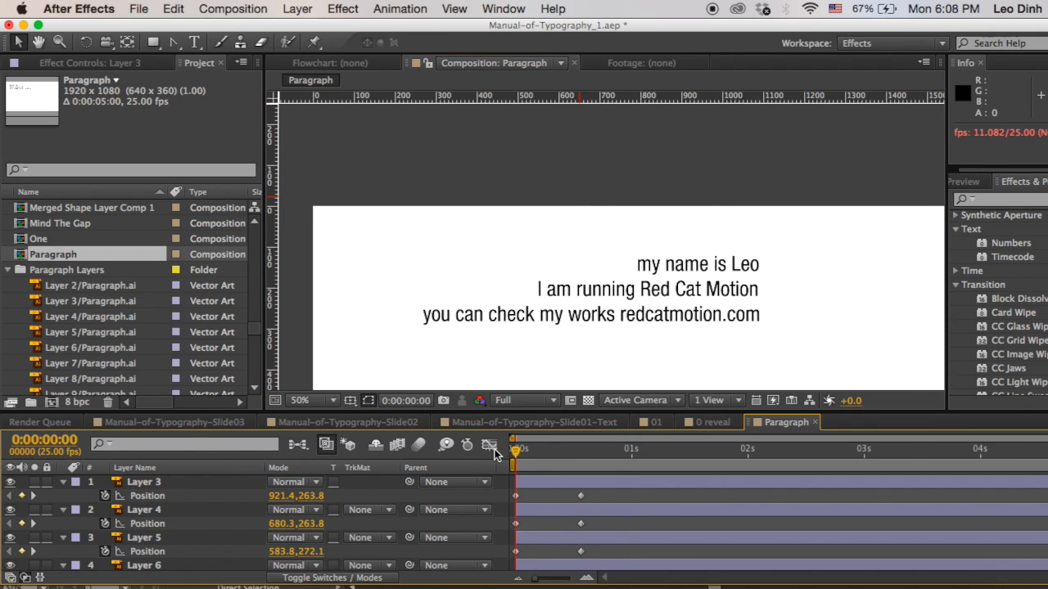
key(super+a)
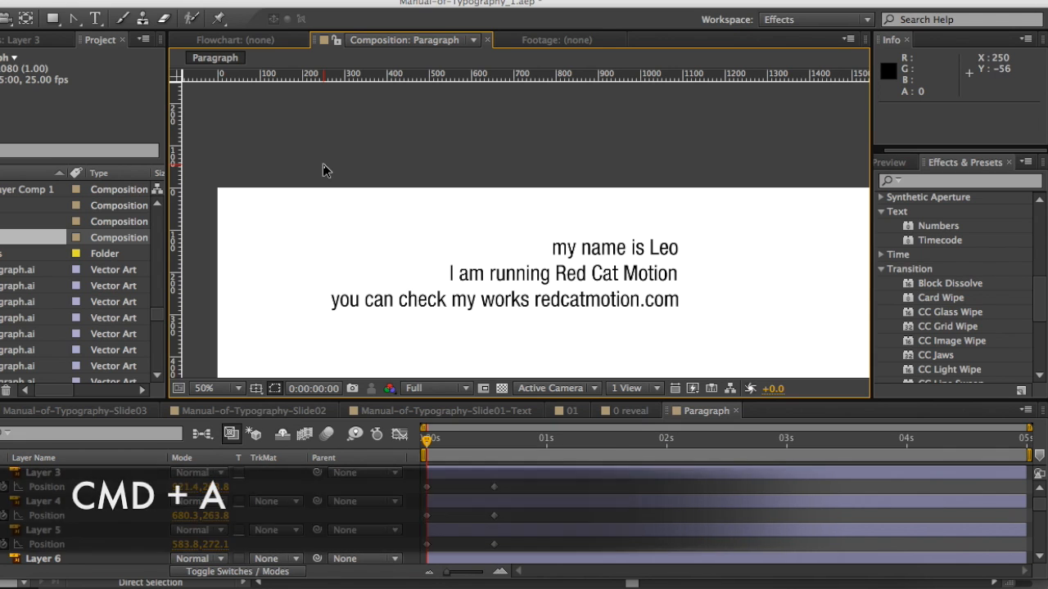
key(super+a)
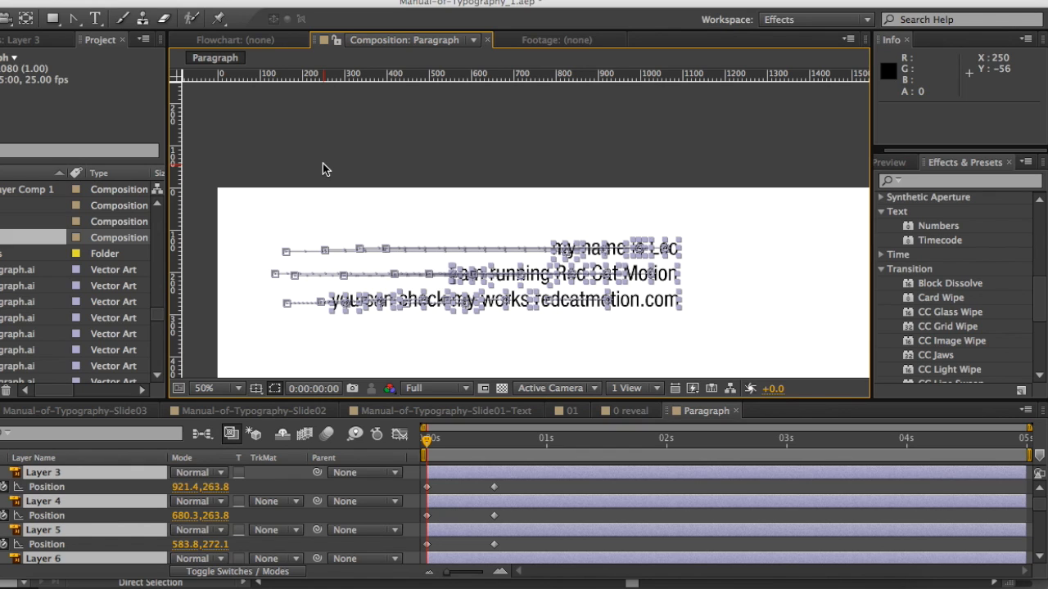
key(alt+bracketright)
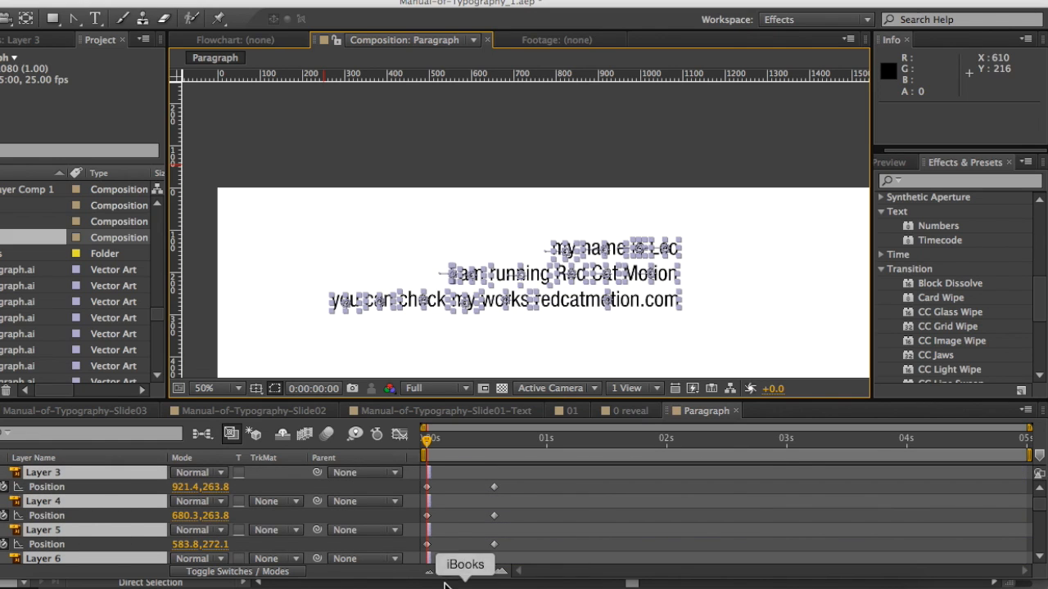
drag(455, 574, 505, 576)
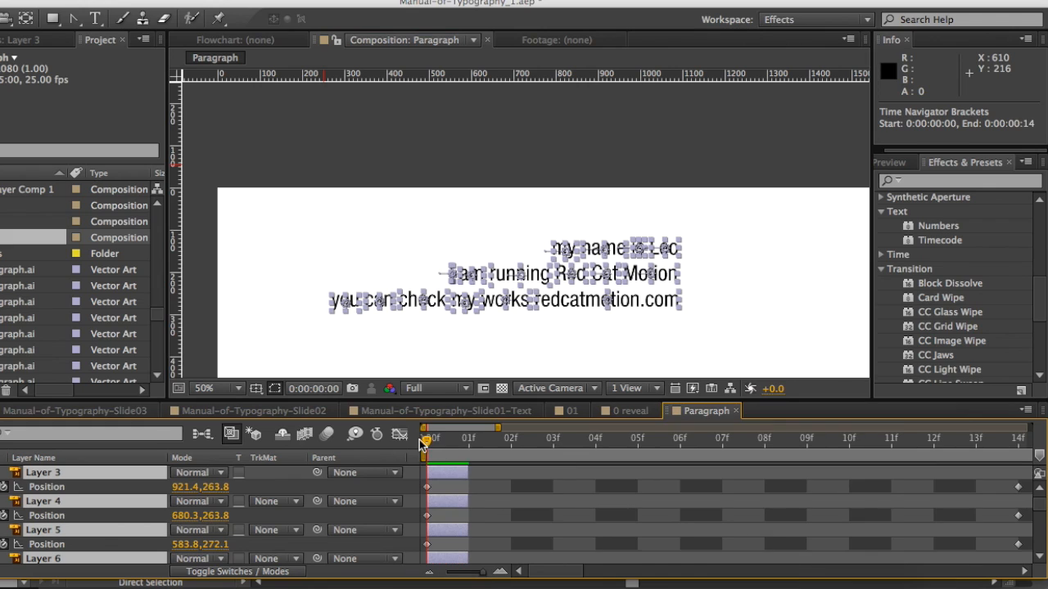
mouse_move(431, 442)
mouse_down()
mouse_move(550, 447)
mouse_move(412, 456)
mouse_move(466, 446)
mouse_move(446, 453)
mouse_up()
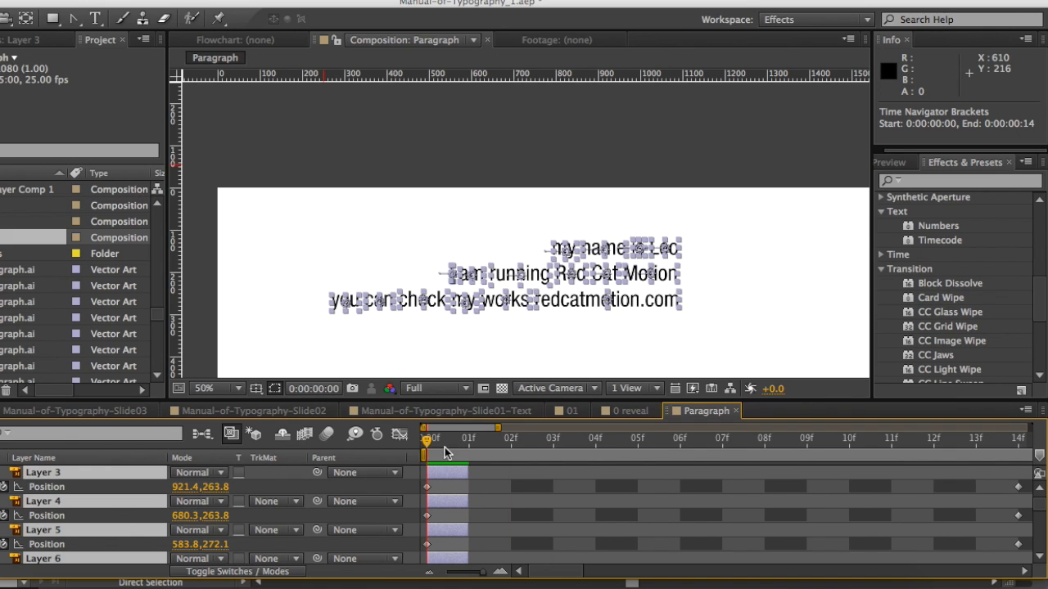
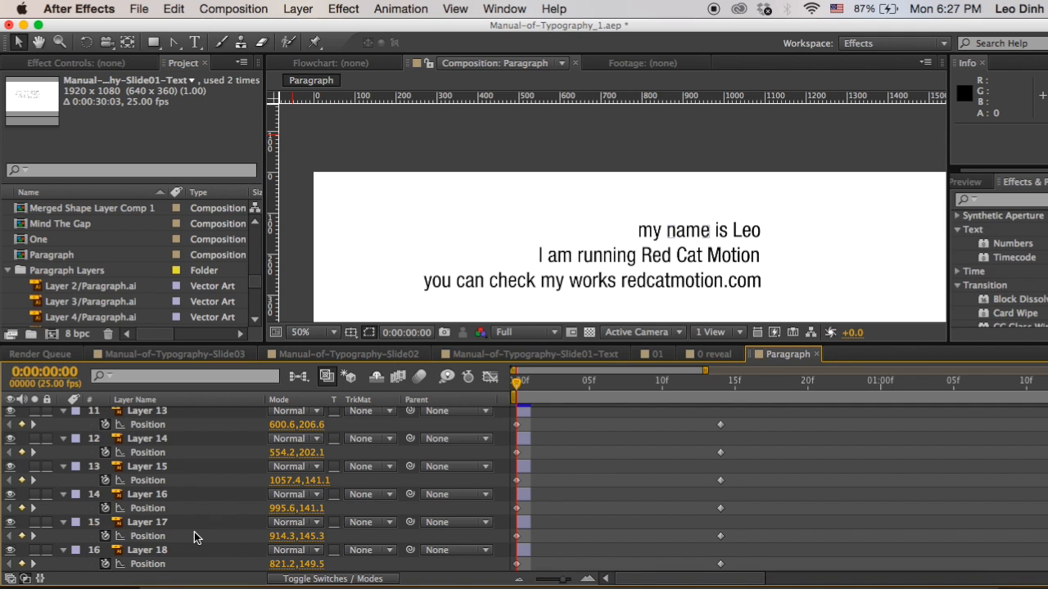
key(super+a)
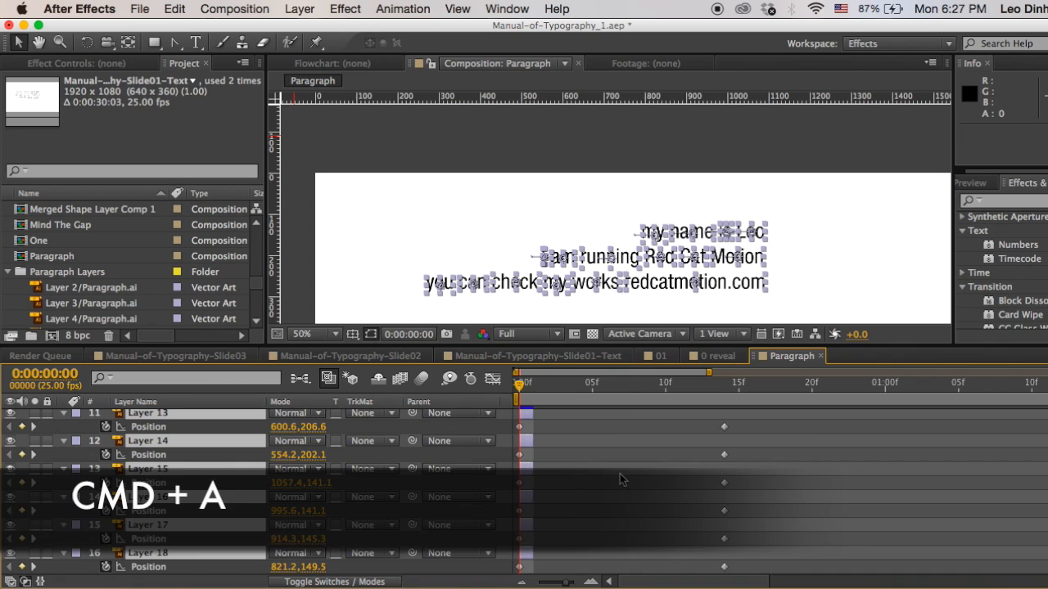
scroll(598, 419, up, 8)
click(586, 468)
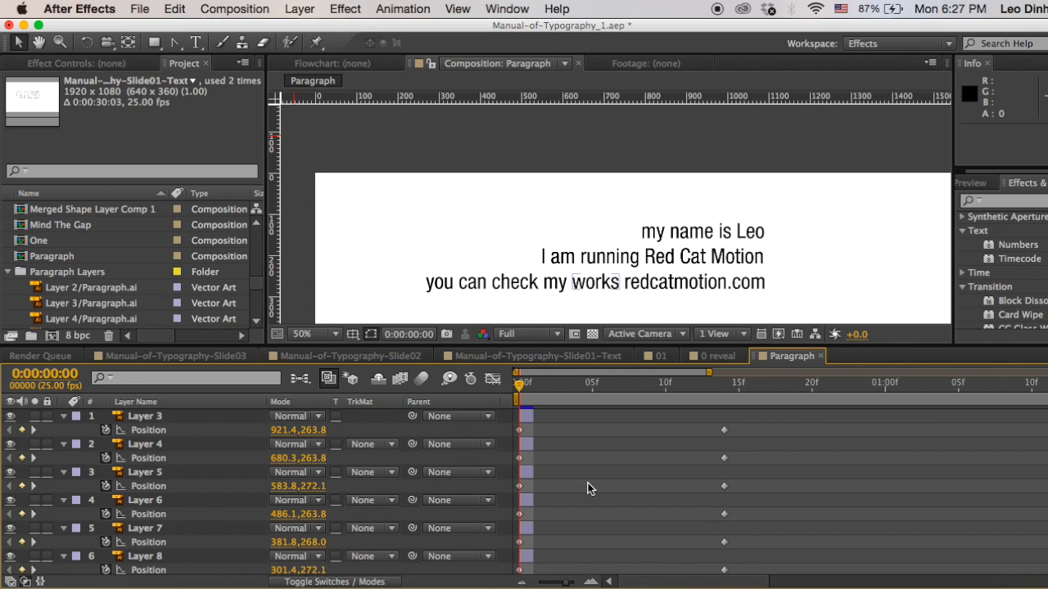
click(189, 419)
scroll(206, 493, down, 10)
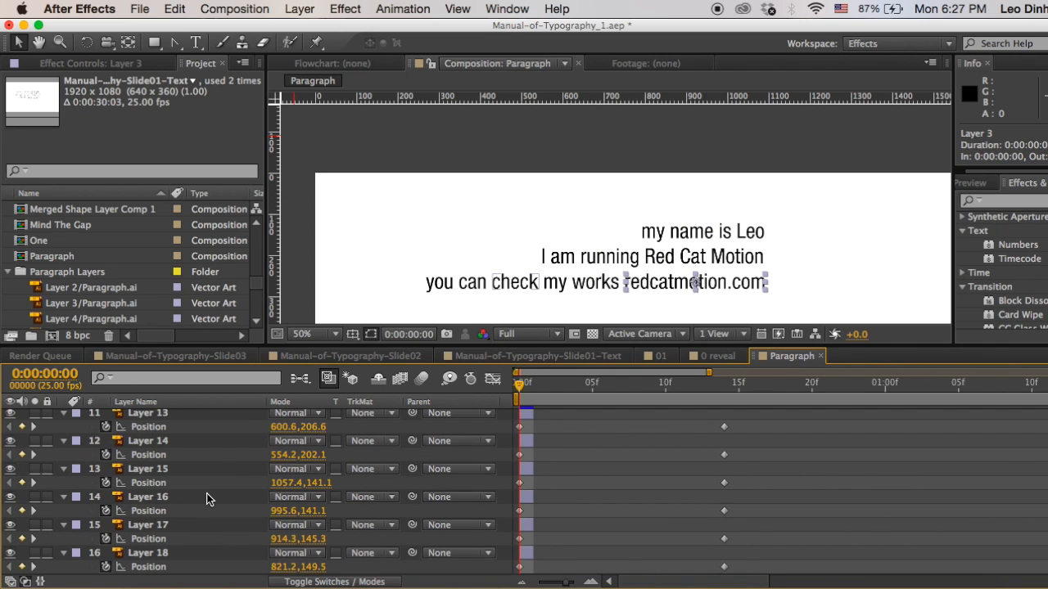
shift+click(205, 496)
click(626, 497)
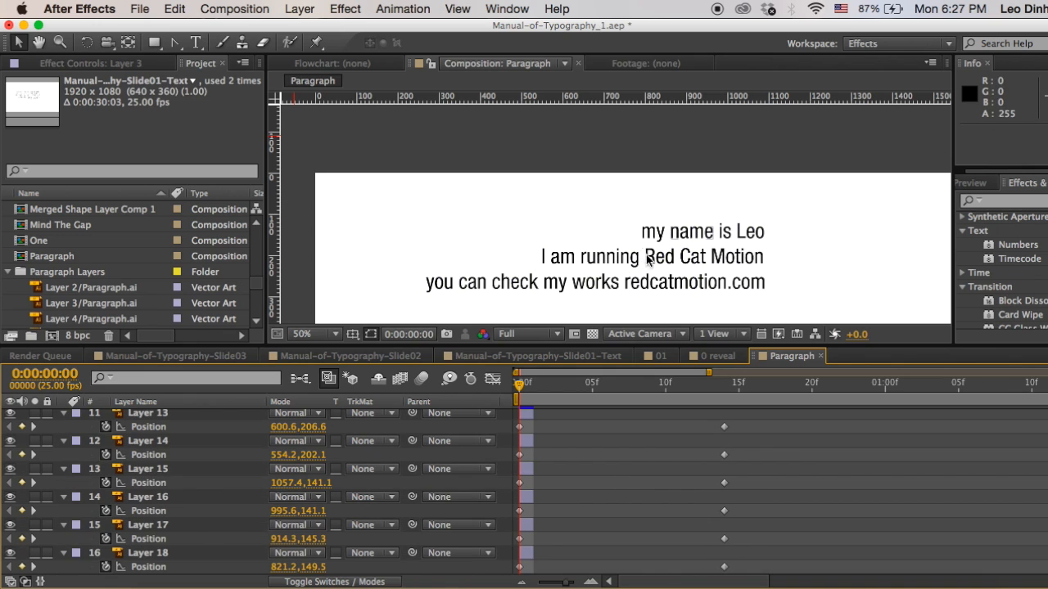
Check which layer holds each word of the first text line, to establish the layers' reading order.
key(h)
drag(635, 234, 629, 201)
key(v)
click(654, 204)
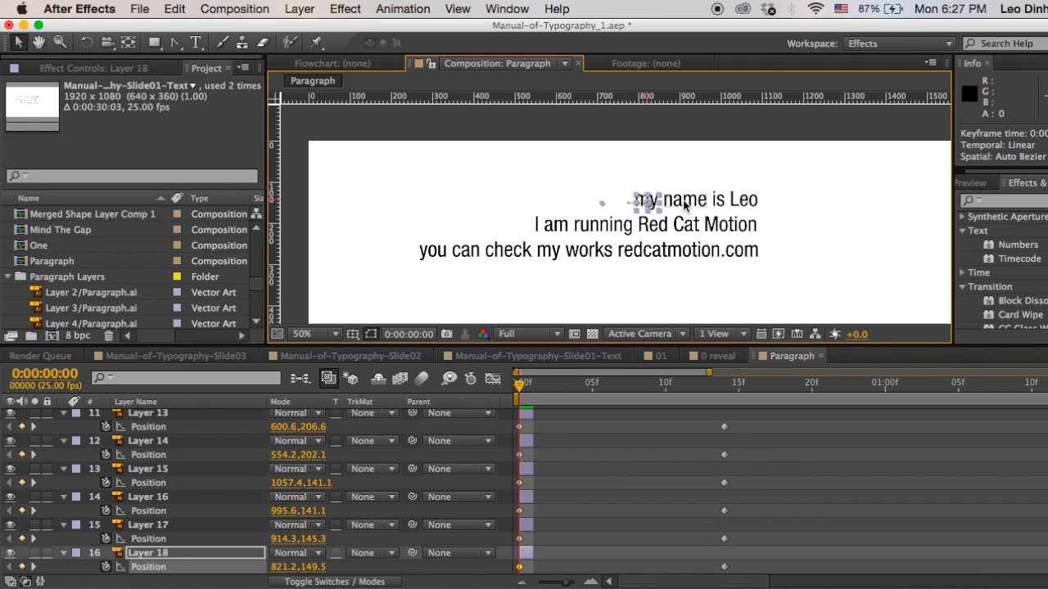
click(692, 204)
click(718, 202)
click(740, 204)
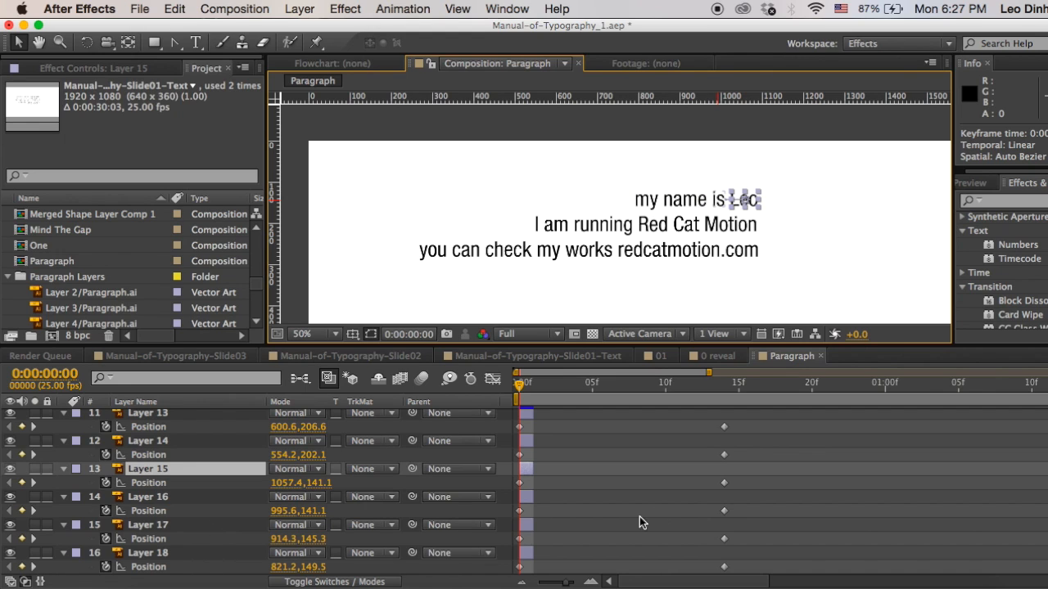
click(571, 427)
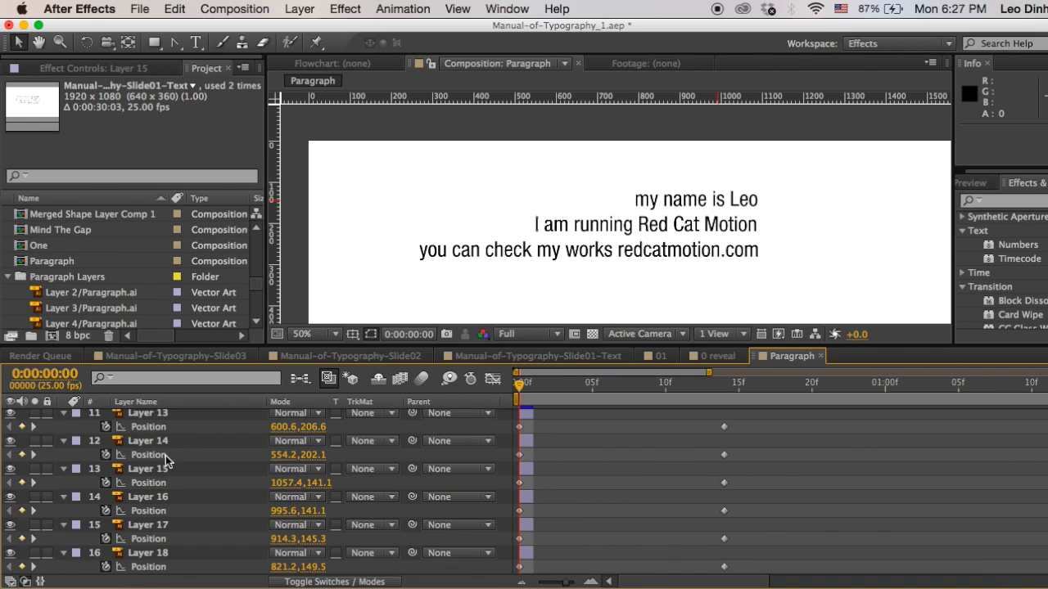
Select all layers starting with Layer 18 and ending with Layer 3, and apply Sequence Layers without overlap.
click(153, 559)
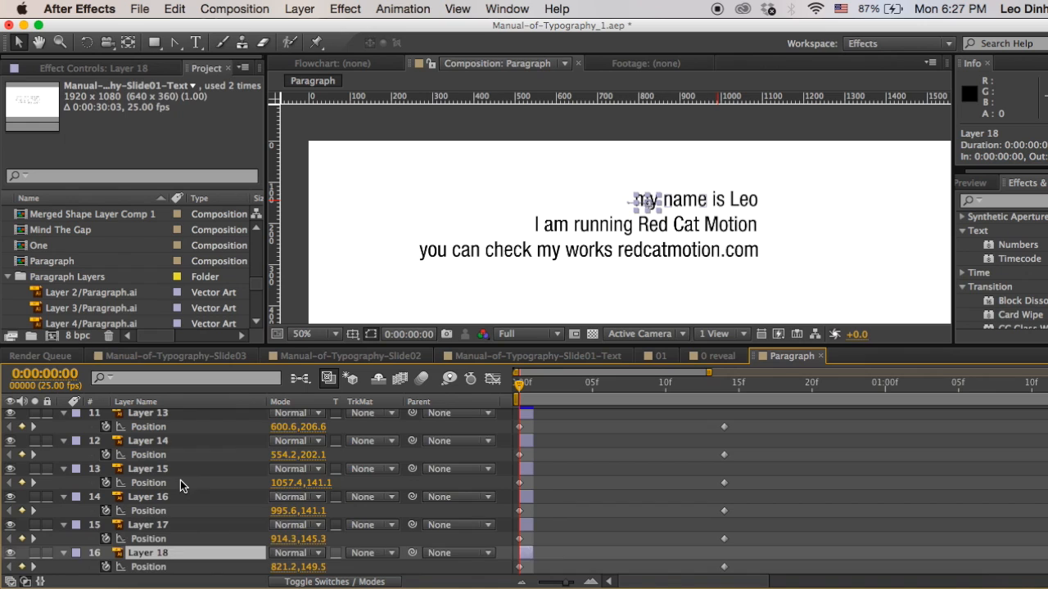
scroll(180, 480, up, 5)
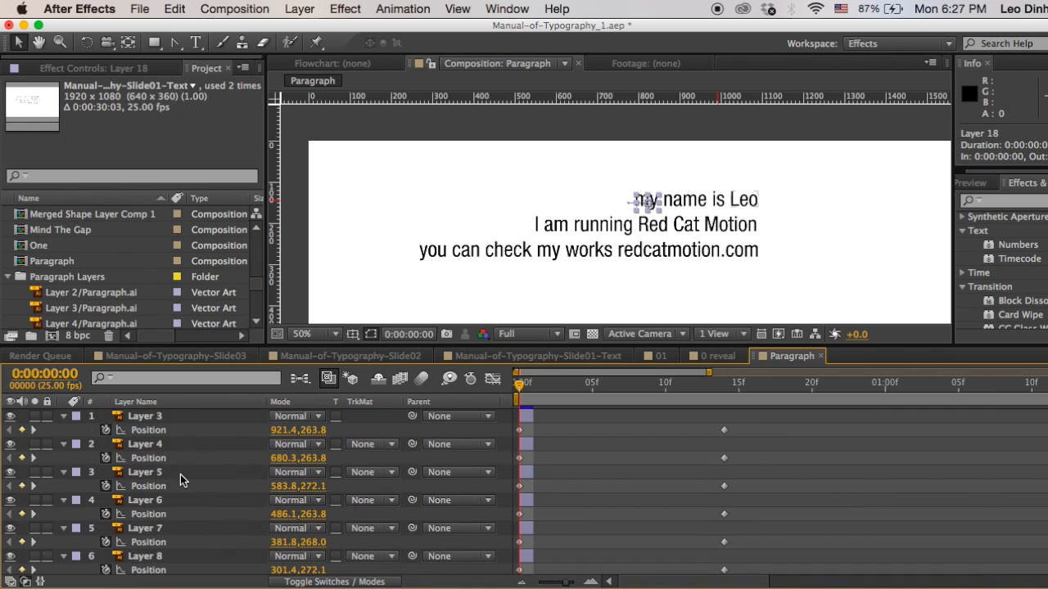
shift+click(147, 417)
scroll(552, 473, down, 5)
scroll(193, 524, up, 5)
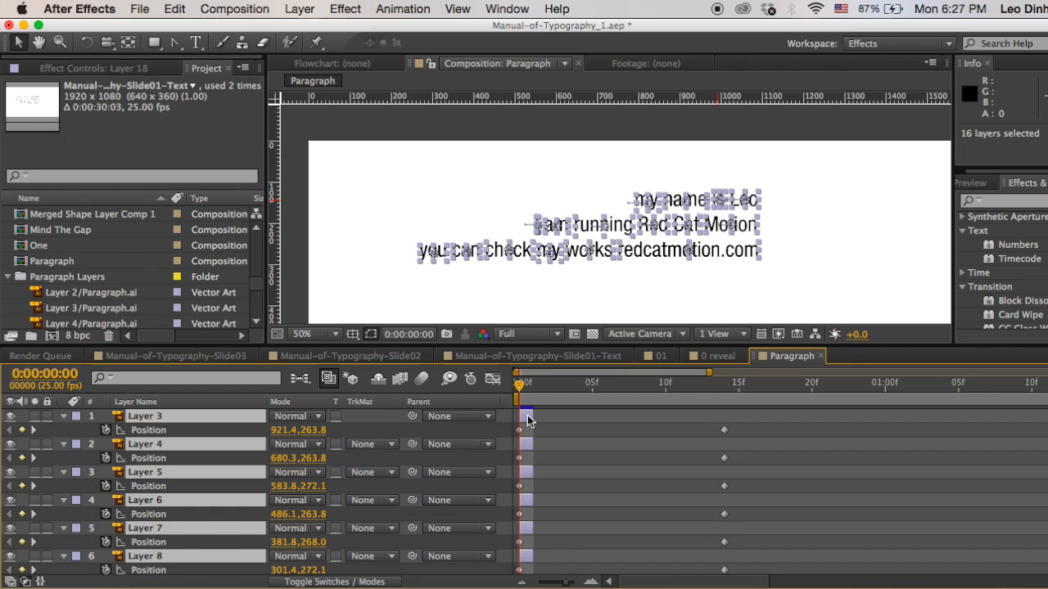
right_click(529, 420)
mouse_move(637, 264)
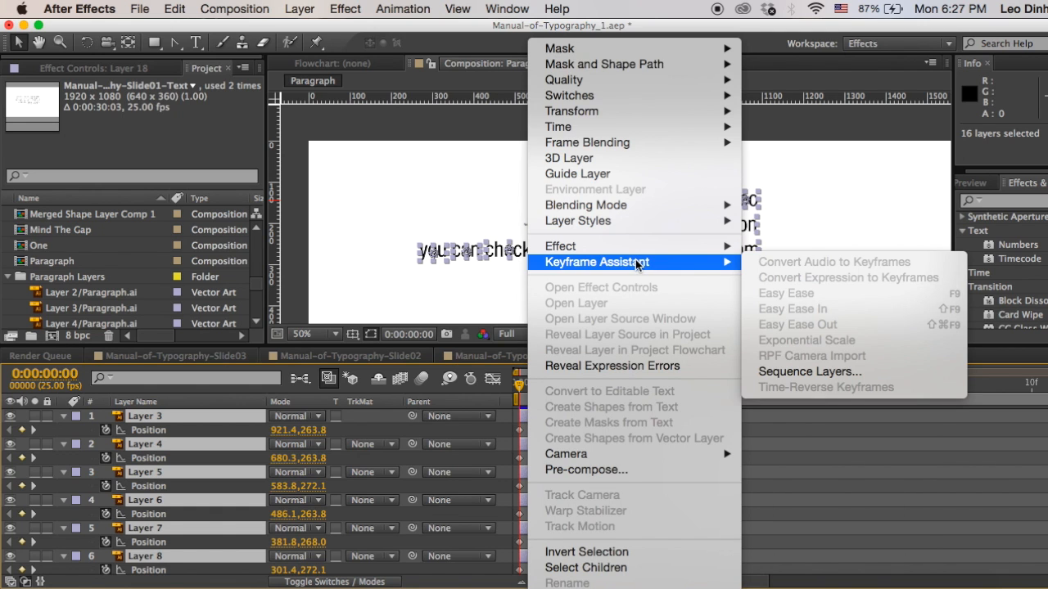
click(834, 374)
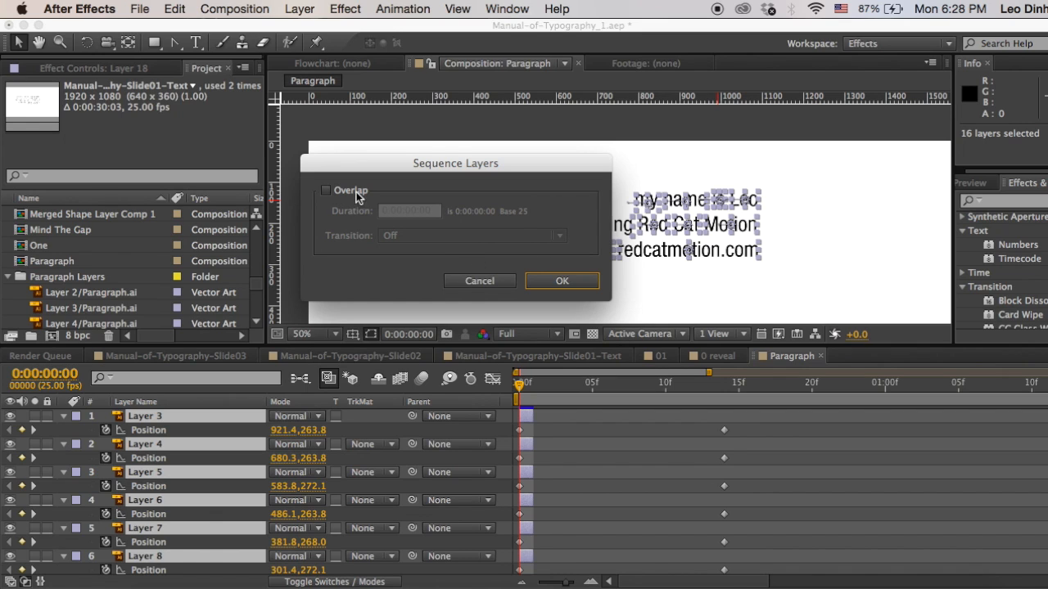
click(562, 281)
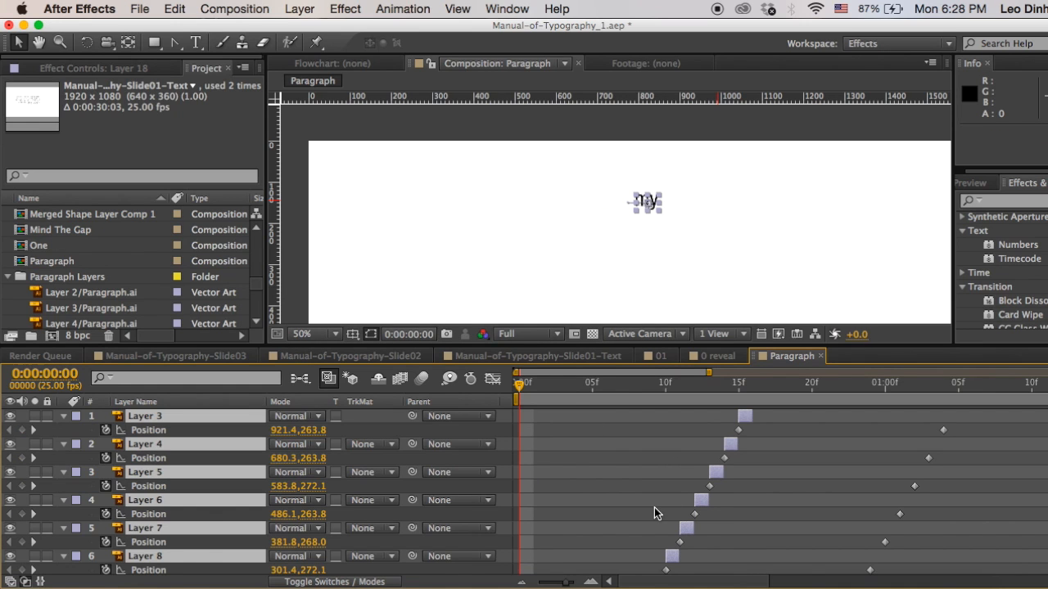
Extend all staggered layers so their in points reach 0:00:00:00 and their out points reach 0:00:04:24.
scroll(655, 514, down, 5)
scroll(542, 532, up, 2)
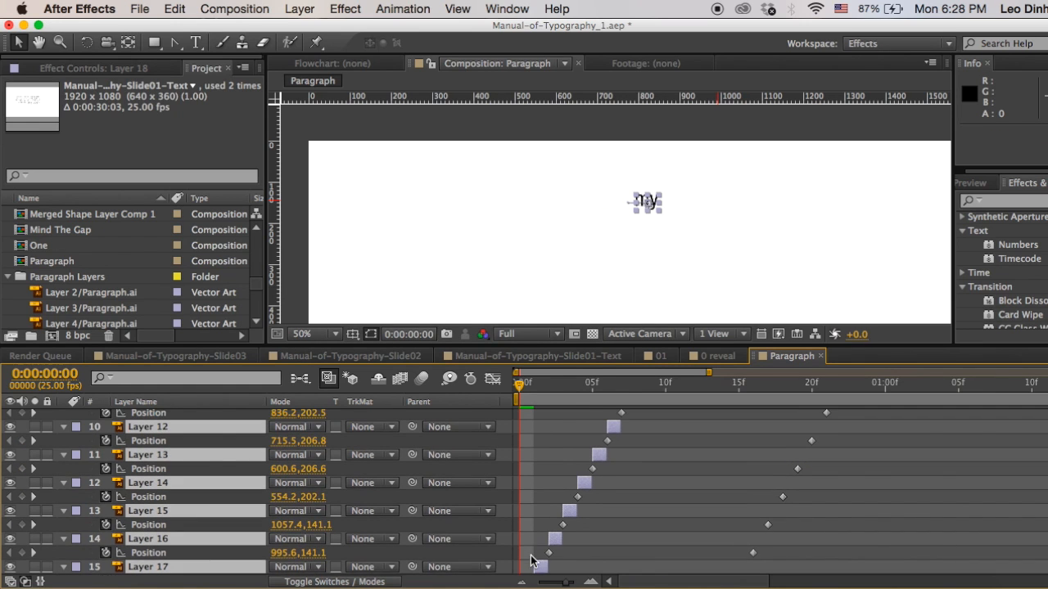
scroll(530, 557, down, 2)
click(553, 582)
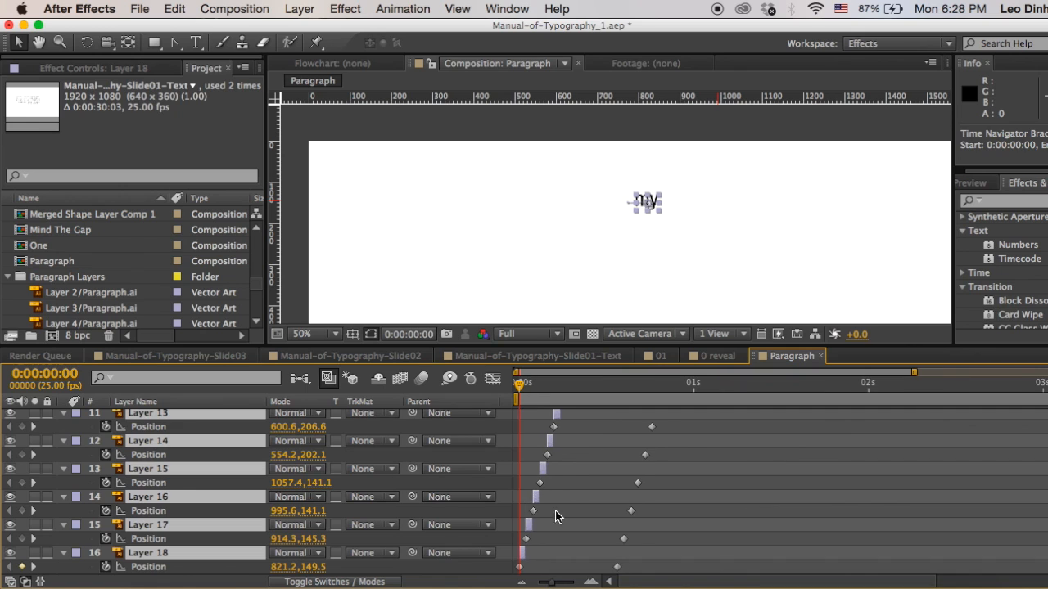
scroll(560, 487, up, 5)
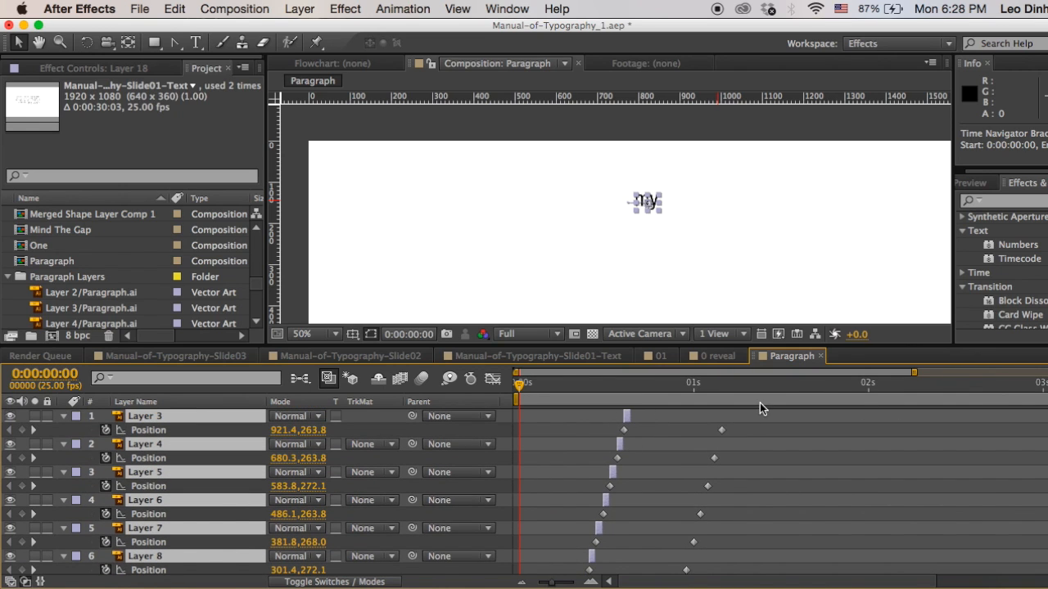
drag(547, 582, 537, 582)
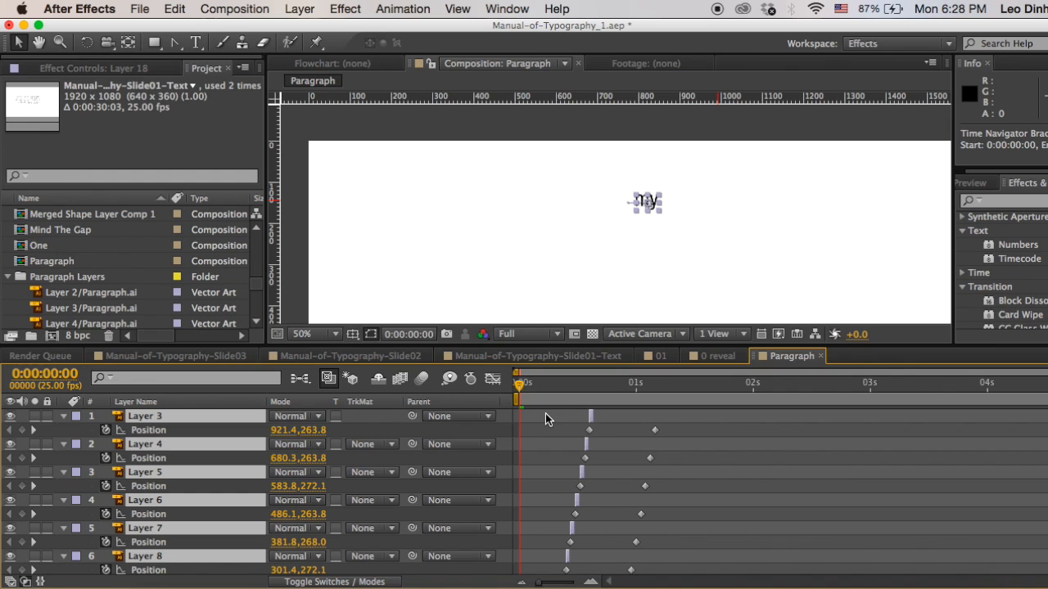
key(alt+bracketleft)
key(alt+bracketleft)
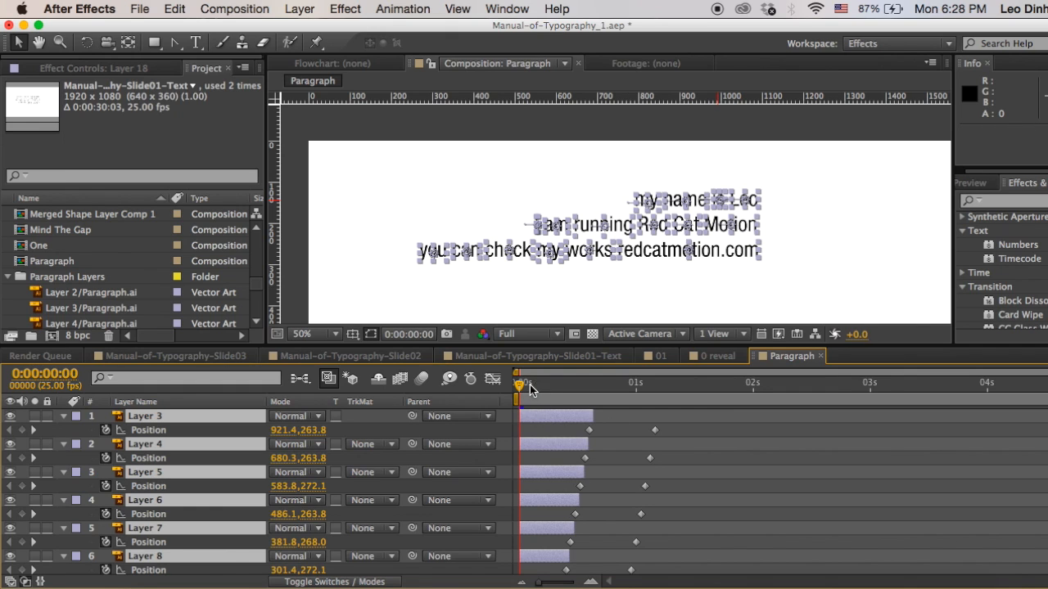
drag(519, 388, 1047, 388)
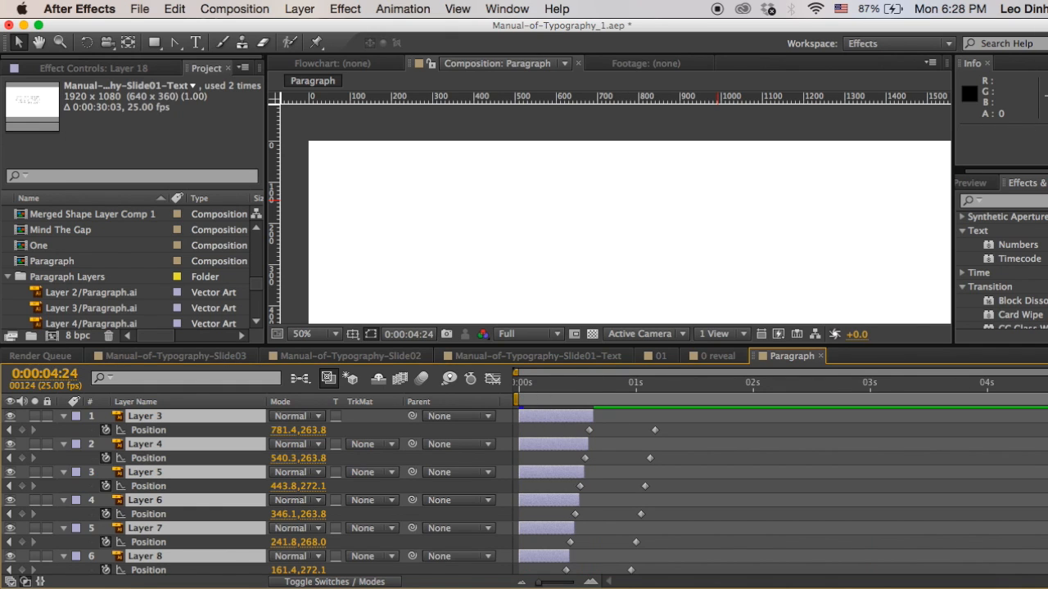
key(alt+bracketright)
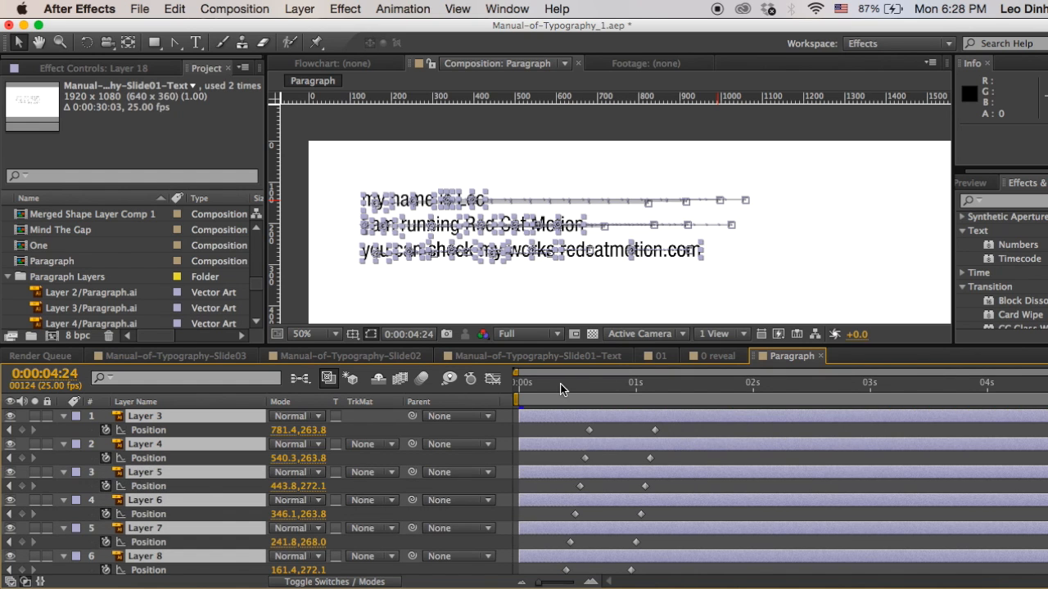
Deselect the layers and preview the staggered word animation from the first frame.
key(Home)
click(560, 437)
key(space)
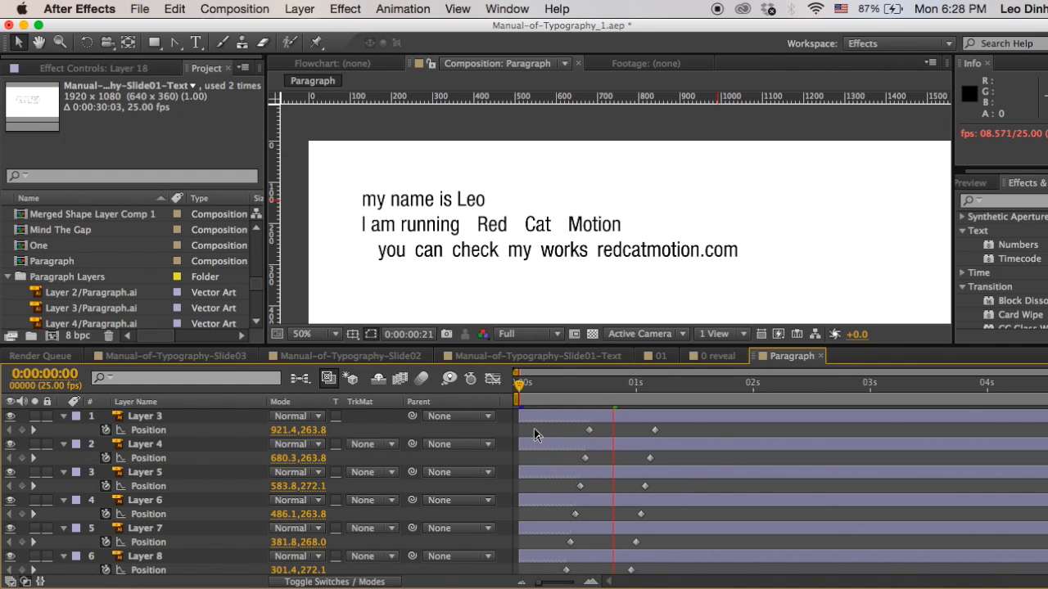
Apply Easy Ease to all Position keyframes and strengthen the easing at both ends of their speed curves.
drag(529, 434, 712, 575)
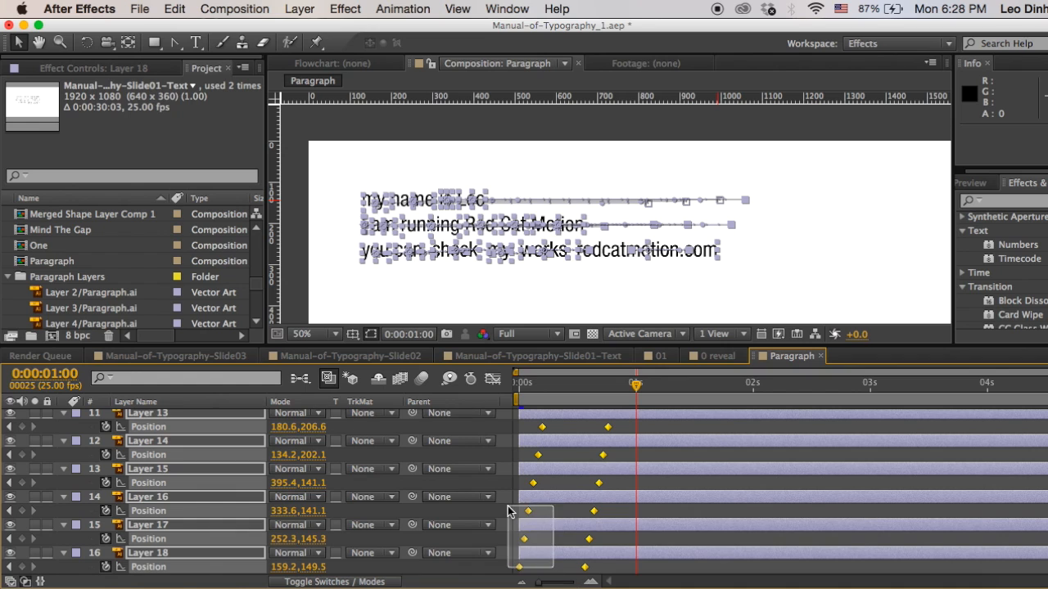
key(F9)
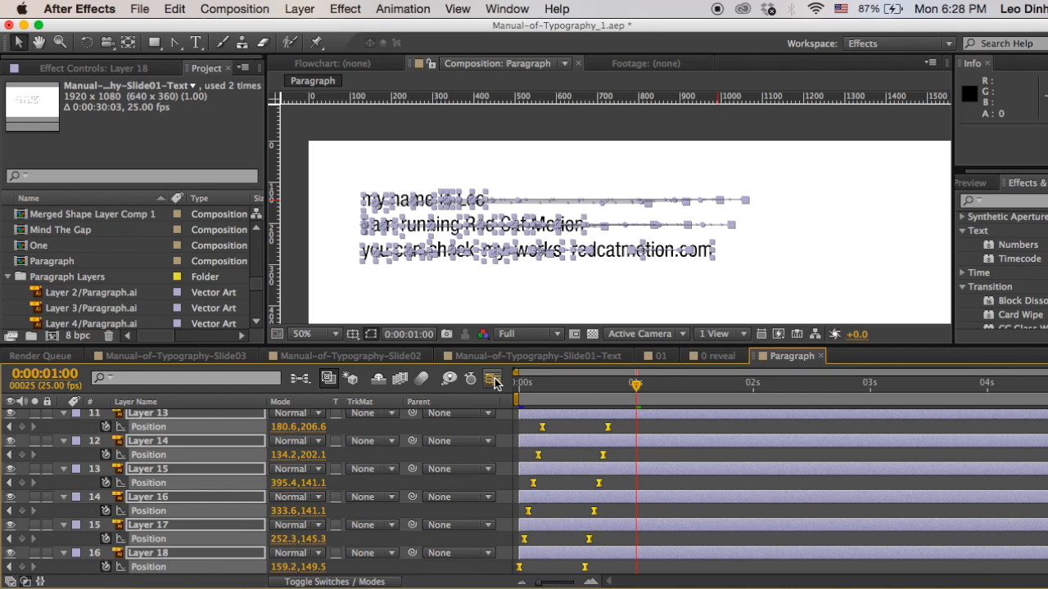
click(493, 382)
drag(710, 509, 561, 582)
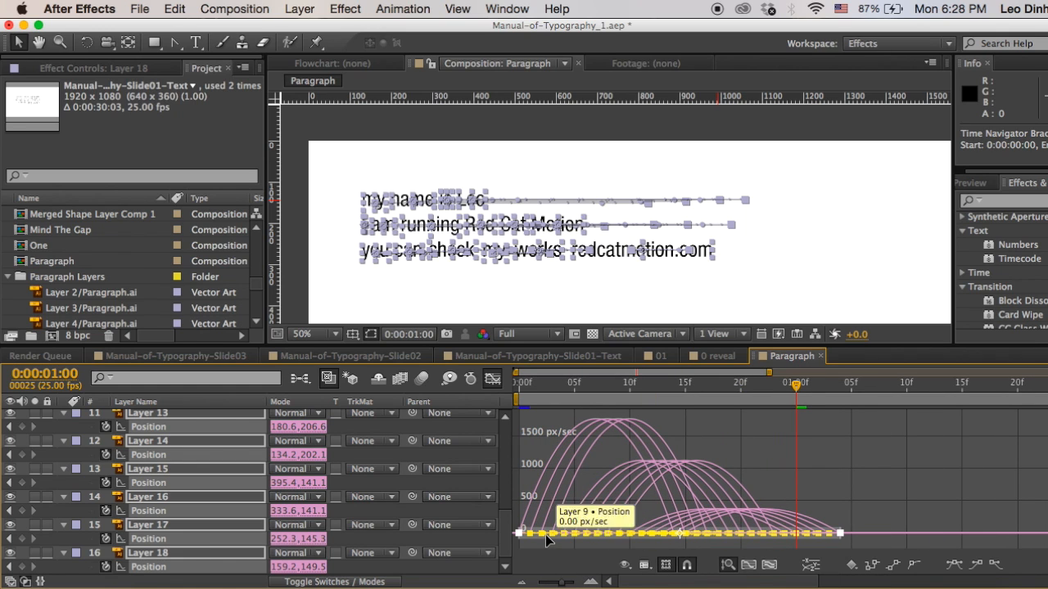
drag(547, 538, 562, 537)
drag(814, 538, 788, 536)
click(495, 380)
Go back to the start, deselect everything and play a RAM preview of the eased animation.
drag(544, 384, 518, 388)
click(530, 436)
key(KP_0)
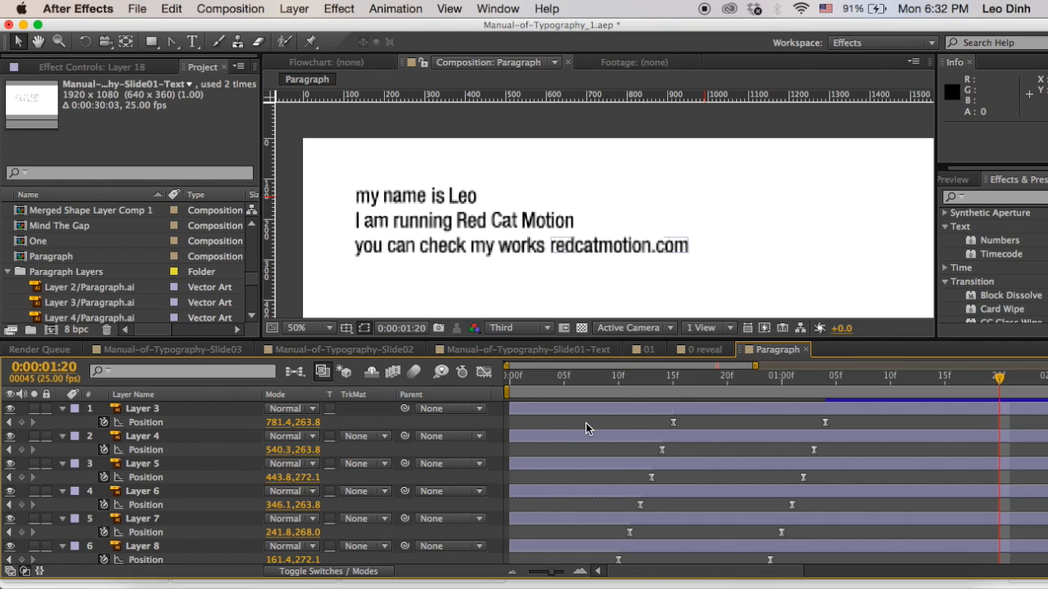
Create a text layer above the paragraph that repeats its first line, "my name is" followed by the first name.
click(192, 41)
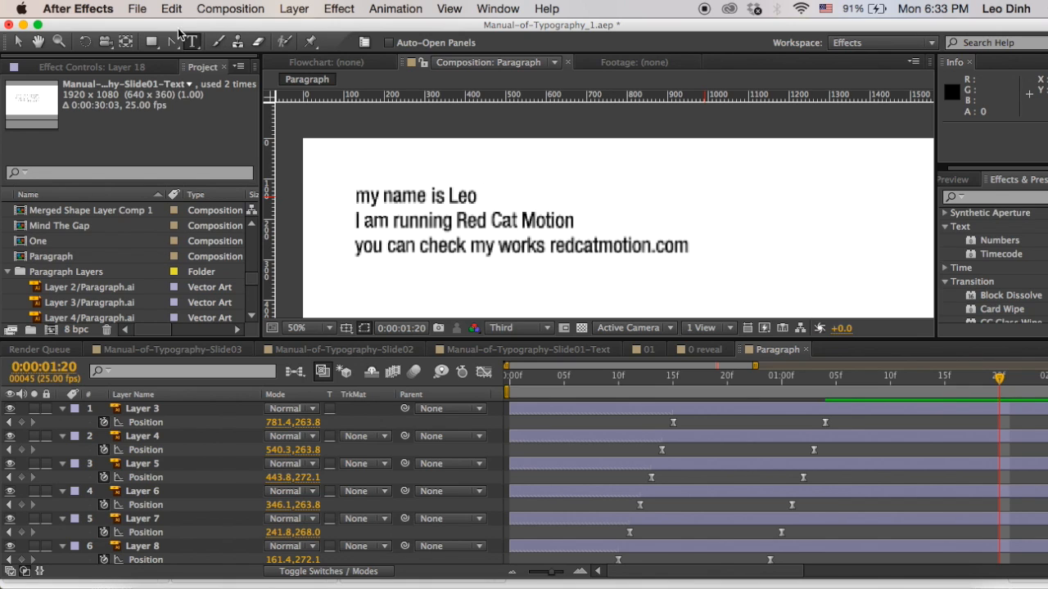
click(581, 161)
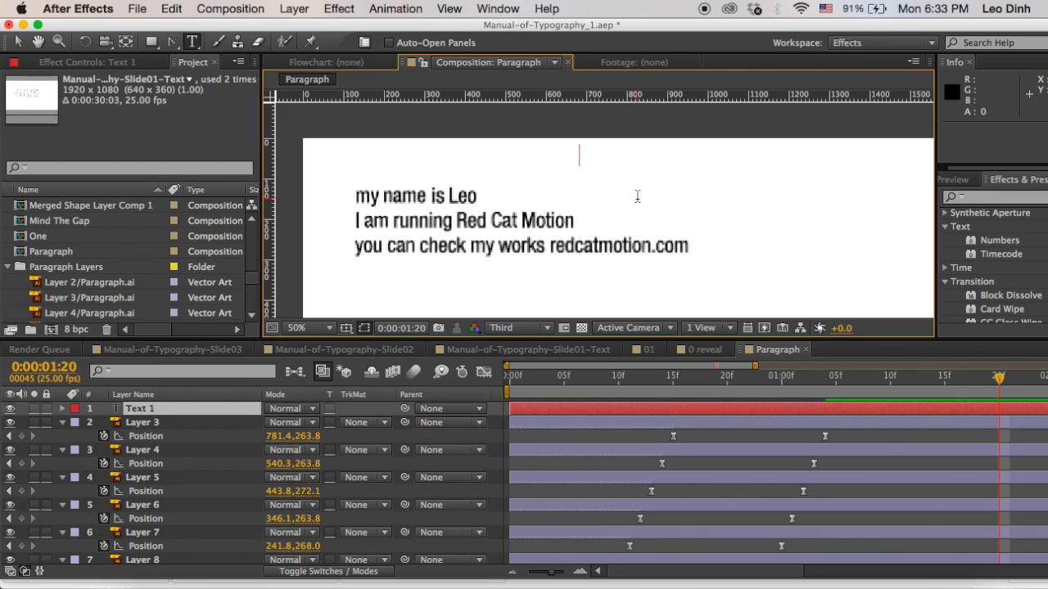
text(my name is)
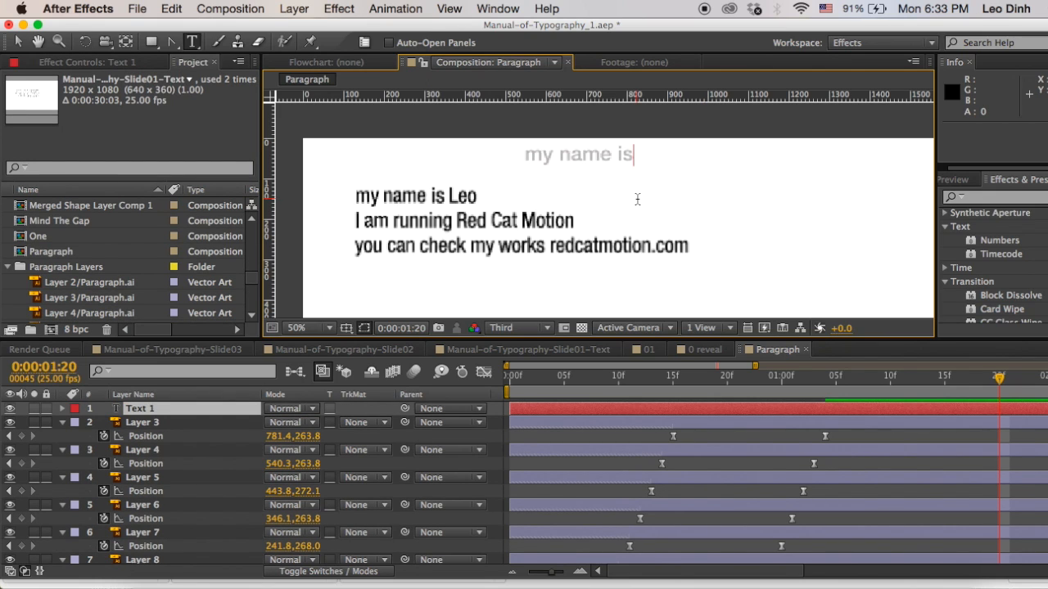
text(leo)
drag(615, 157, 676, 153)
text(Leo)
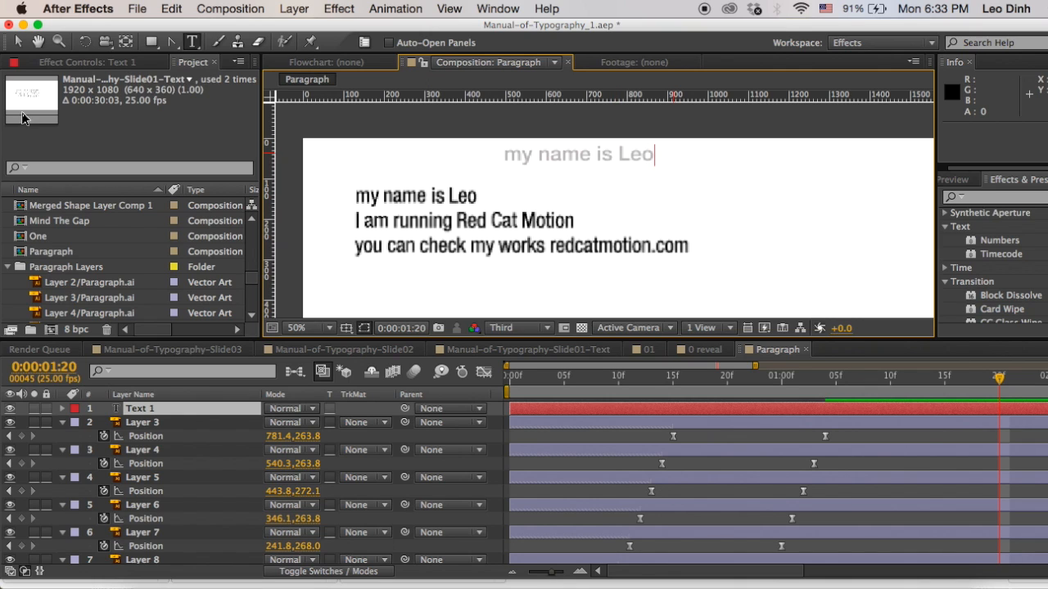
click(18, 41)
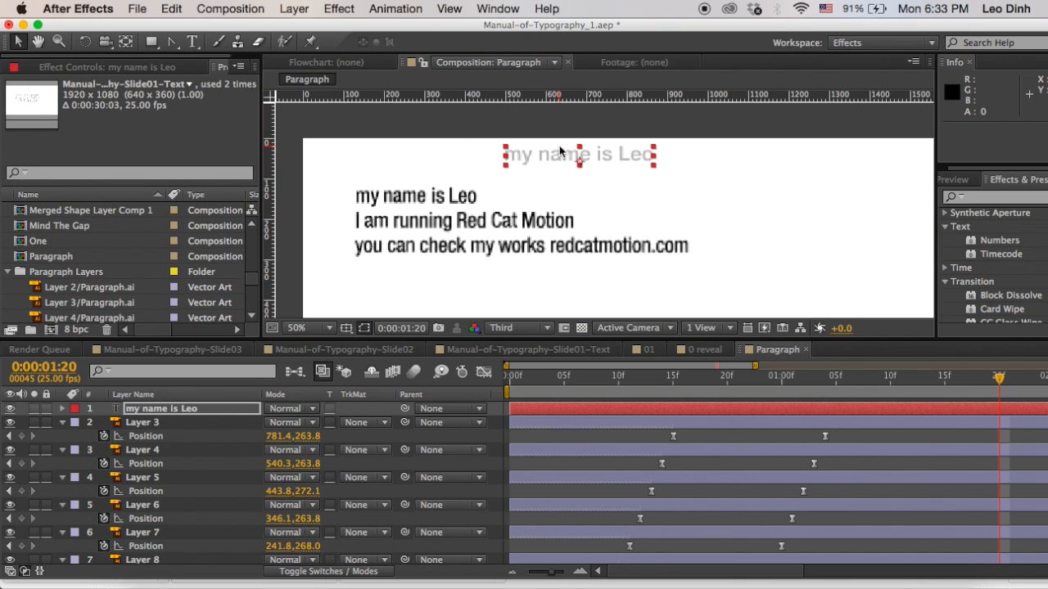
Duplicate the text layer, place the copy 58 px below the original and change its text to "I am running Red Cat Motion".
key(super+d)
drag(560, 153, 550, 185)
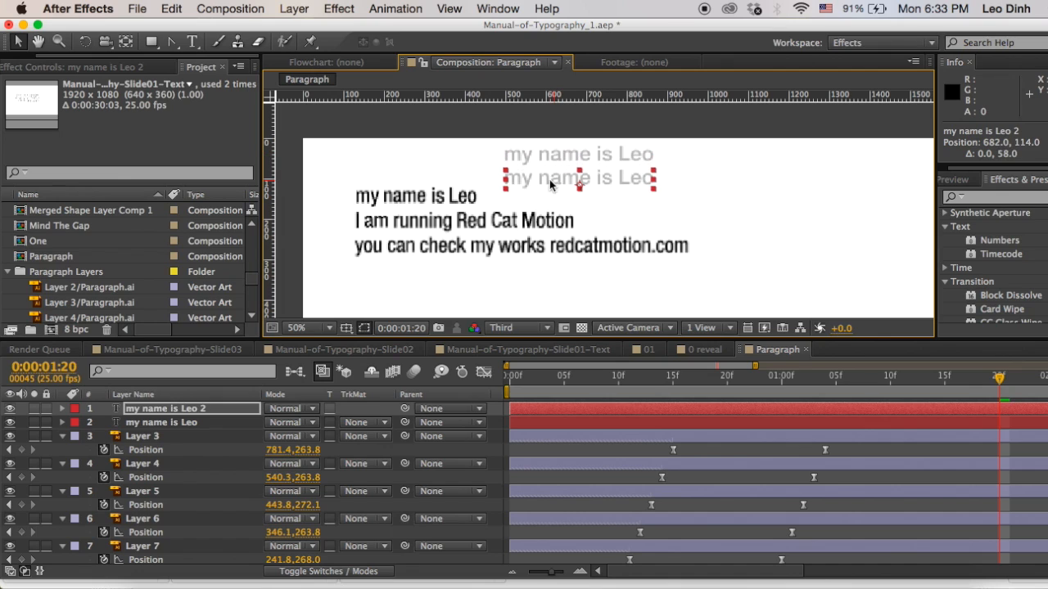
double_click(550, 185)
text(I)
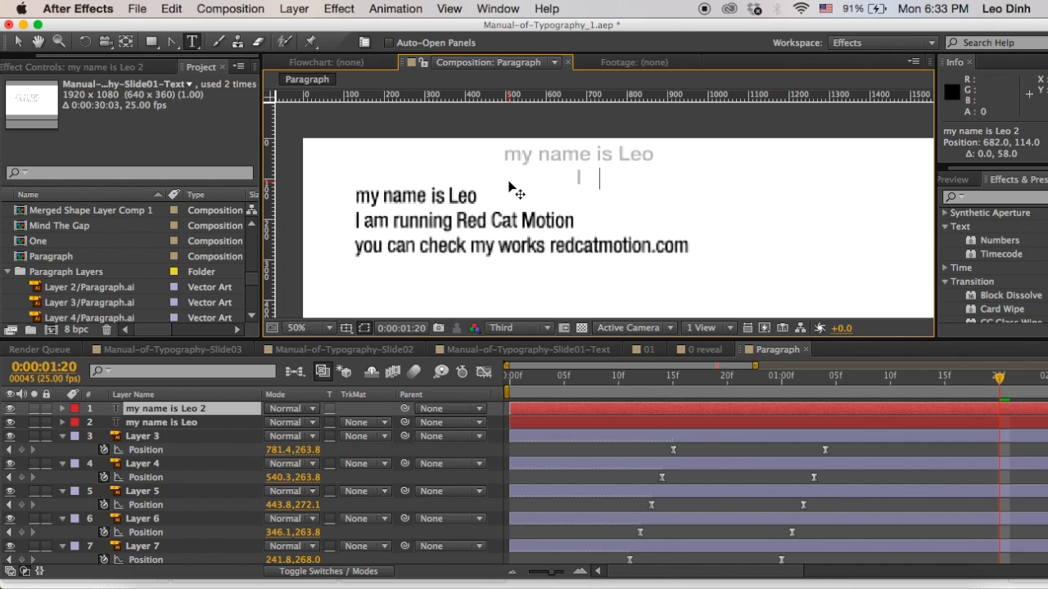
text( am running Red)
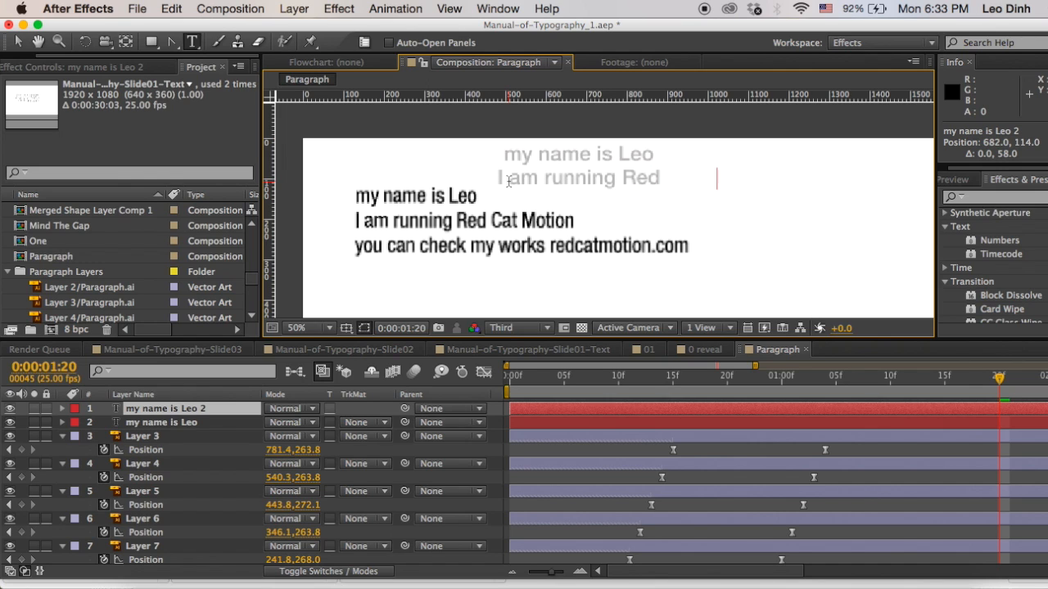
text( Cat Motion)
click(18, 41)
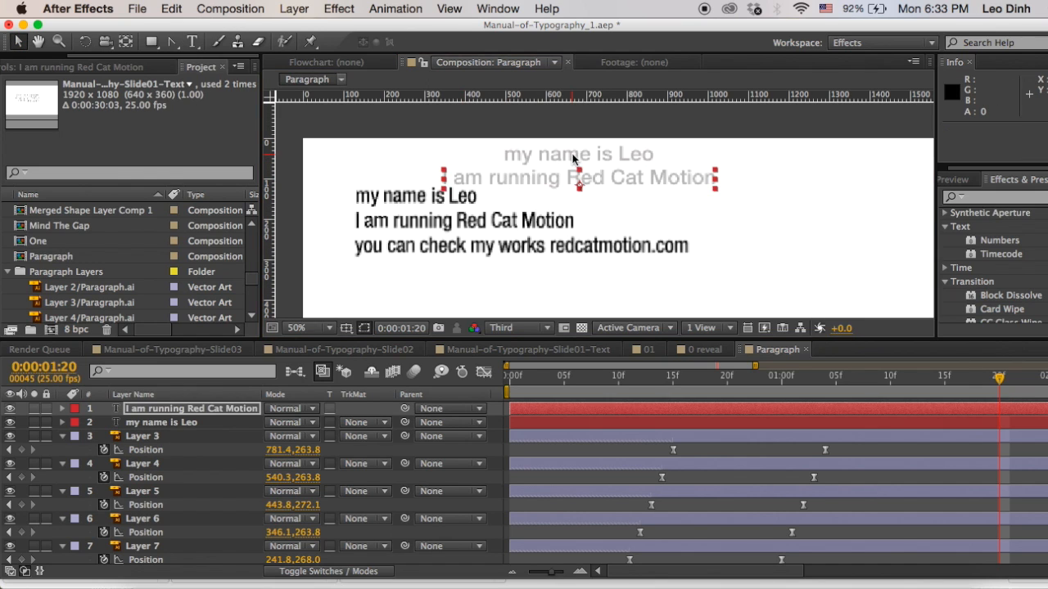
Select both text layers and solo them.
click(573, 158)
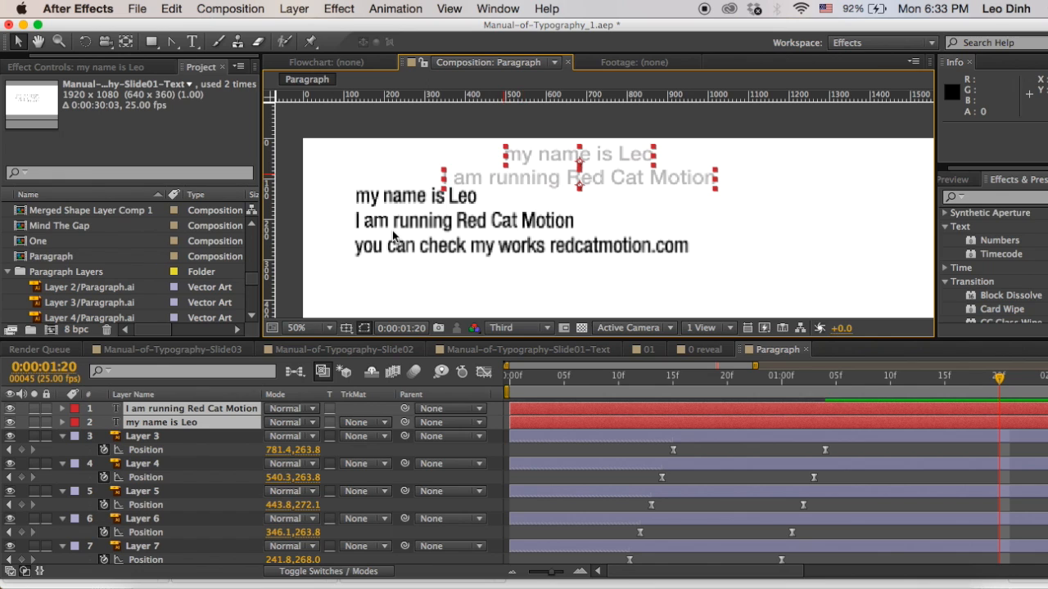
click(36, 411)
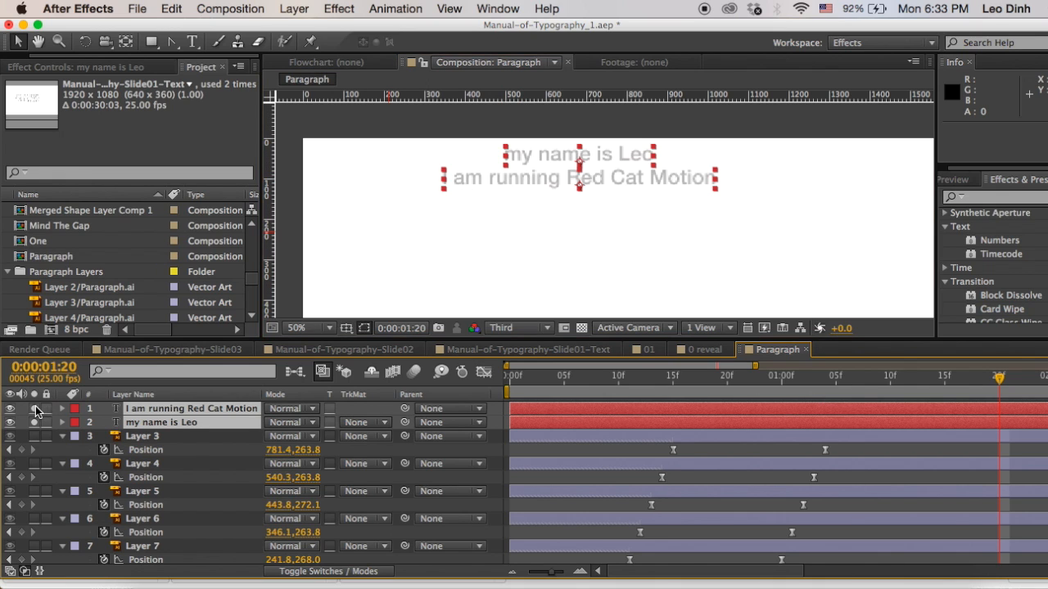
click(498, 8)
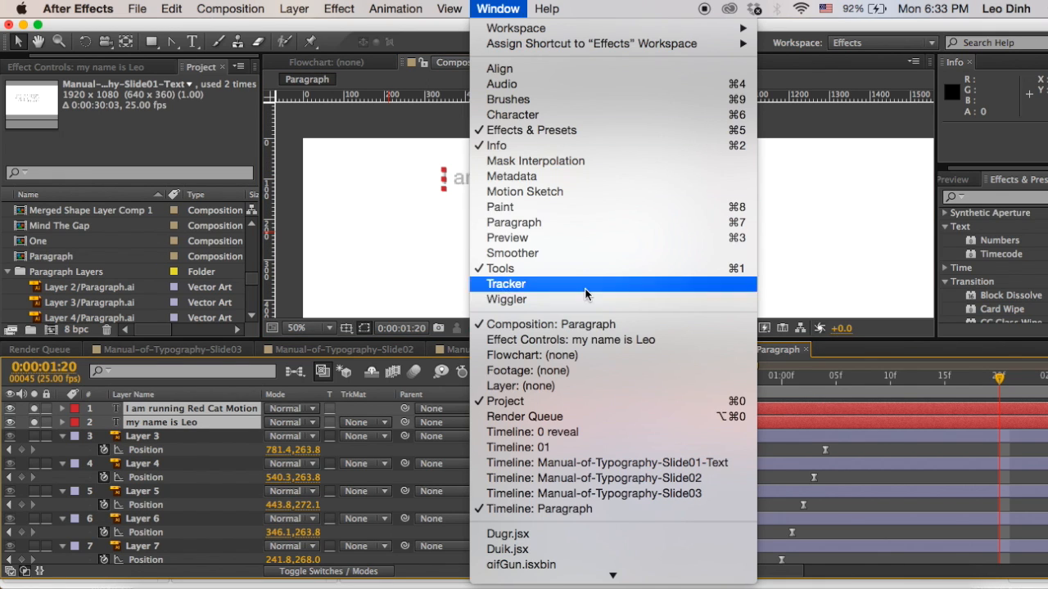
click(543, 116)
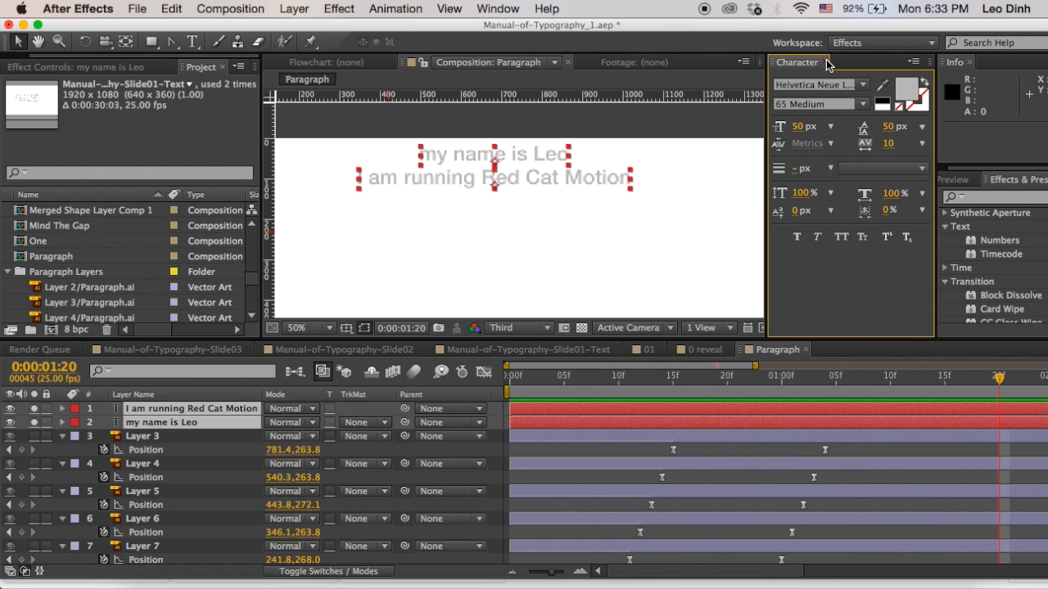
click(824, 62)
click(498, 9)
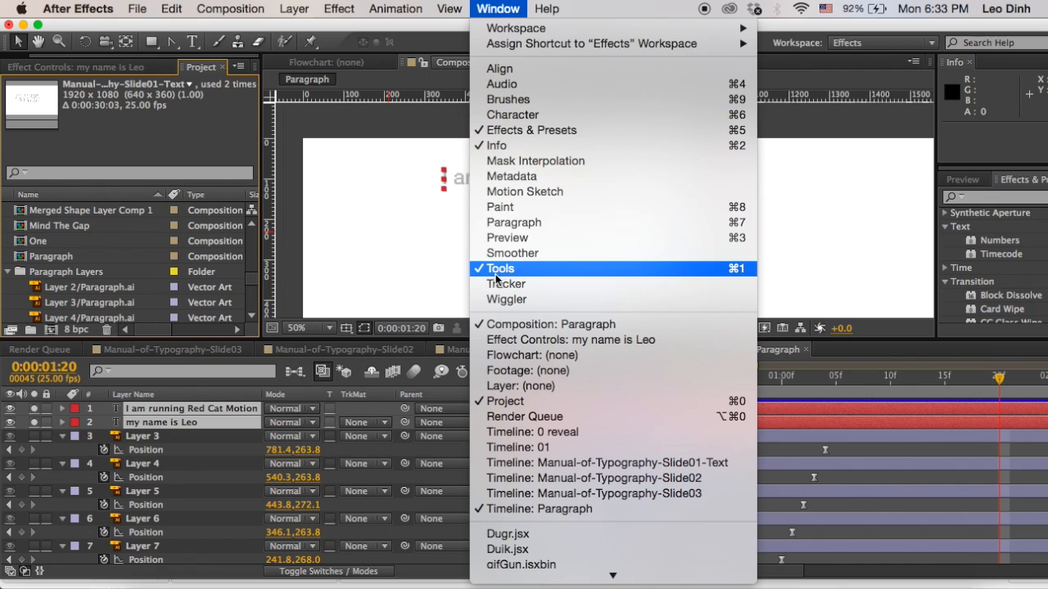
click(514, 221)
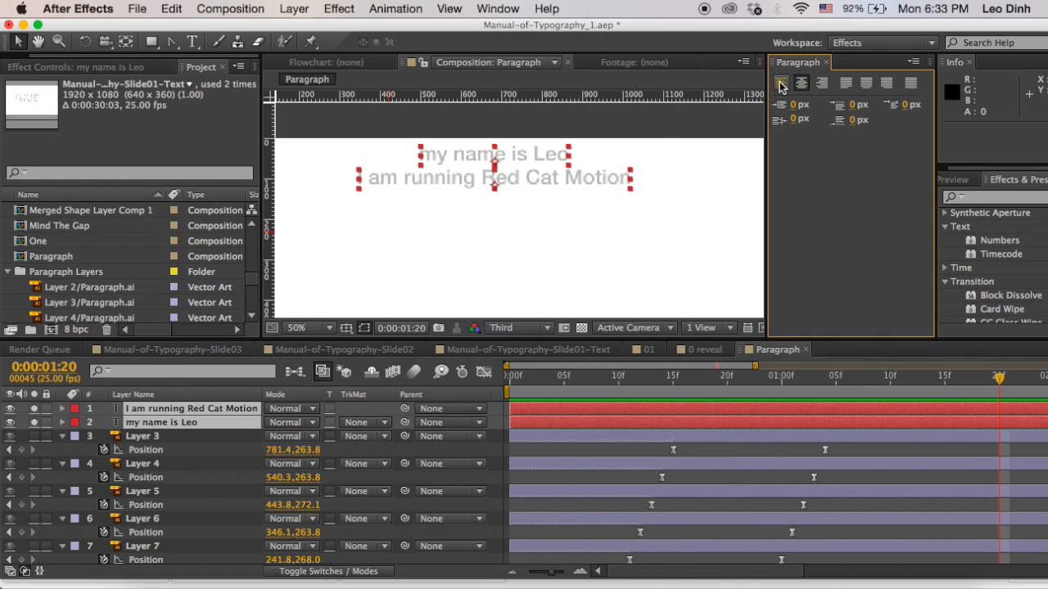
click(827, 63)
Move the upper text line horizontally by 152 px so its right edge lines up with that of the line below.
click(504, 136)
drag(555, 159, 497, 159)
drag(603, 160, 724, 159)
Set the paragraph alignment of both text layers to right-aligned.
shift+click(610, 180)
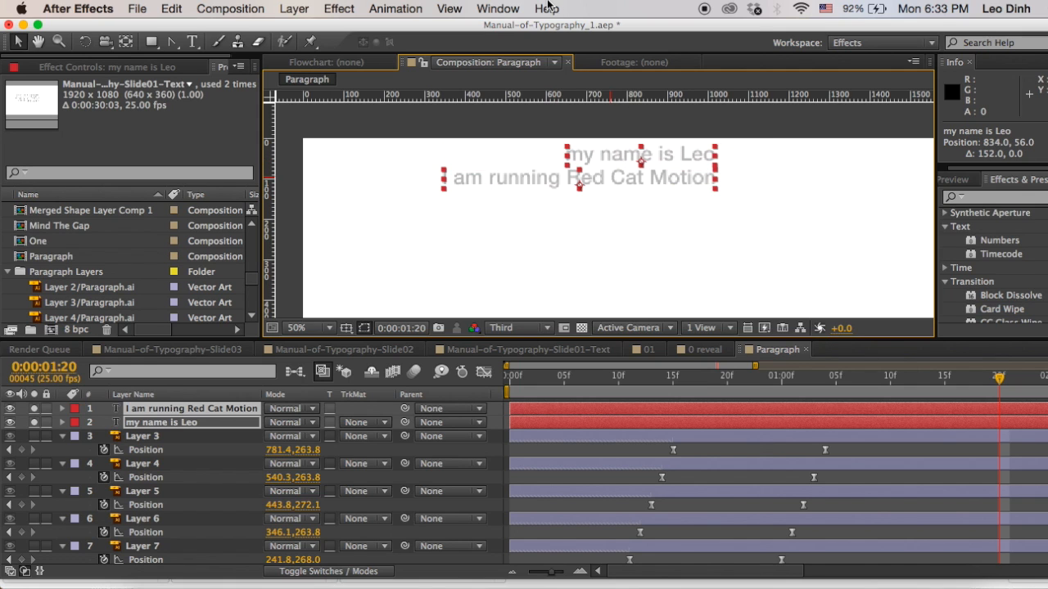
click(498, 8)
click(528, 222)
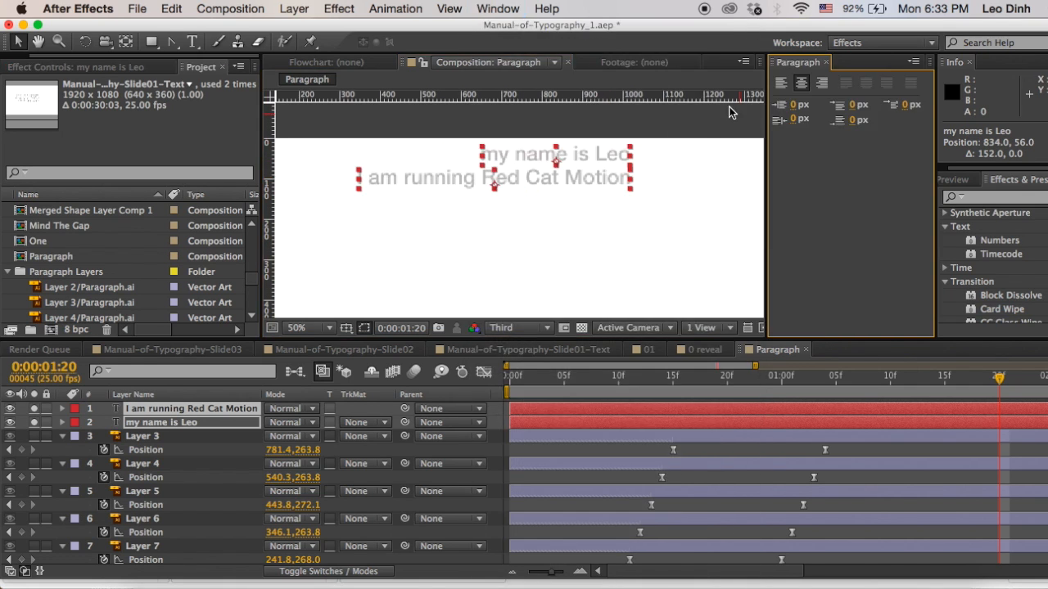
click(822, 83)
click(825, 62)
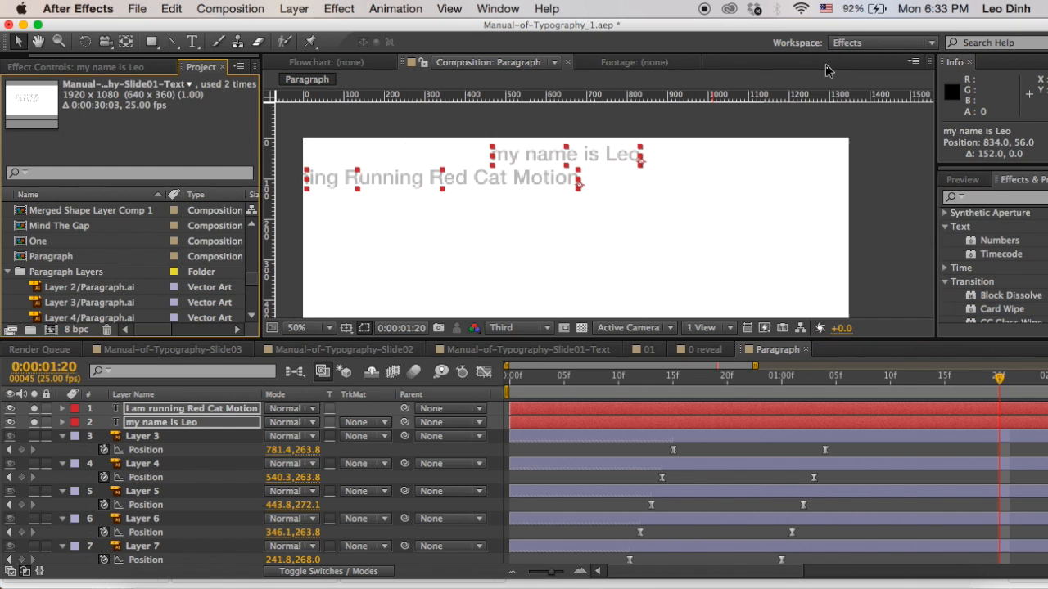
Move the "I am running Red Cat Motion" line so its right edge lines up with the upper line, then select both lines.
click(535, 182)
drag(535, 183, 596, 182)
click(602, 159)
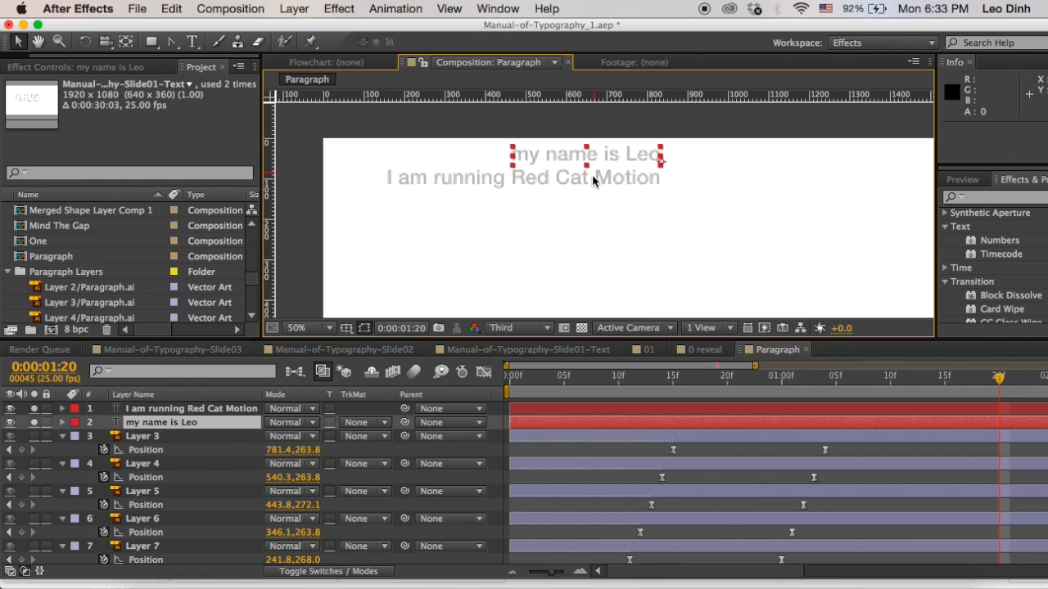
shift+click(591, 180)
Return to 0:00:00:00, leave only the "my name is" text layer soloed and expand its properties.
drag(538, 377, 475, 385)
click(168, 463)
click(156, 424)
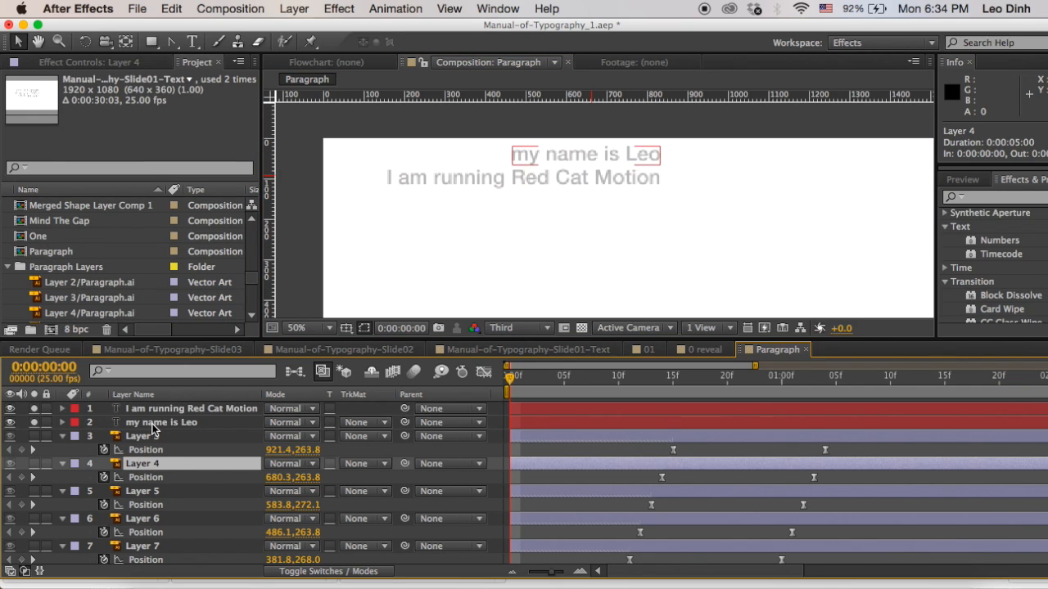
click(33, 409)
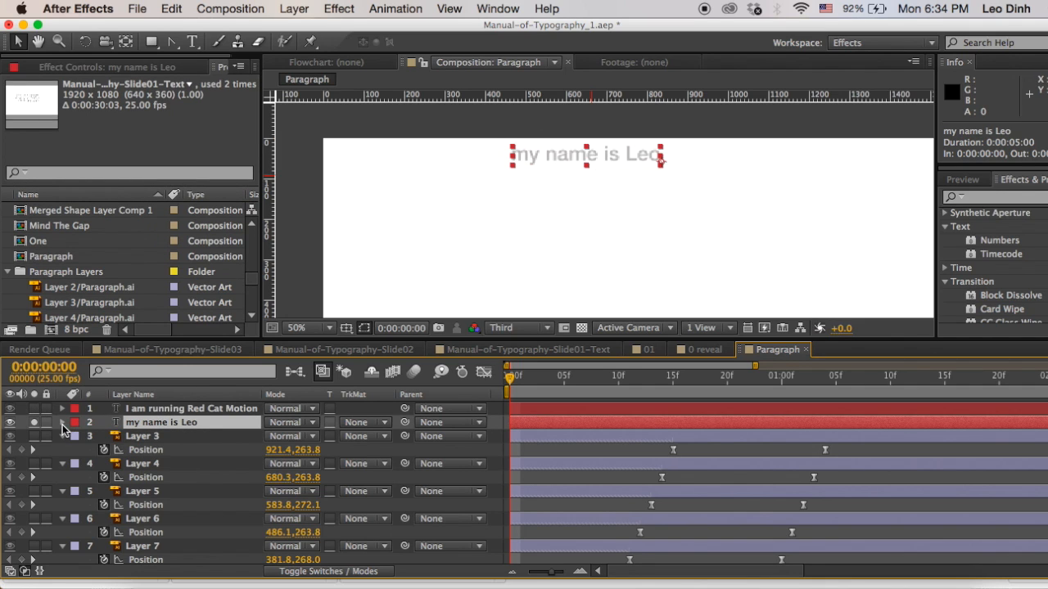
click(63, 423)
drag(458, 197, 459, 209)
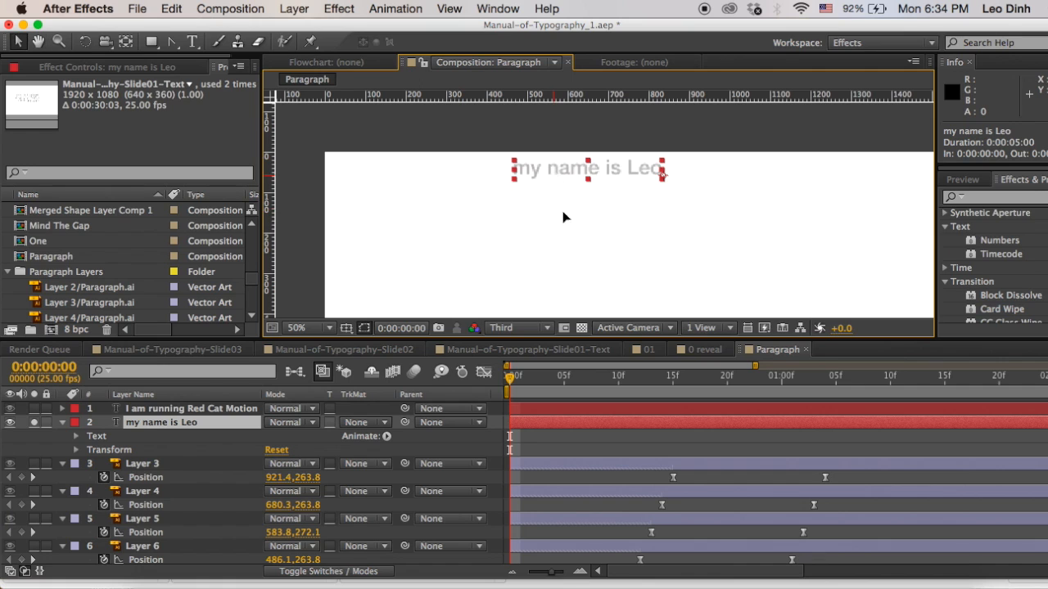
drag(554, 175, 528, 159)
key(space)
drag(629, 168, 607, 181)
key(super+z)
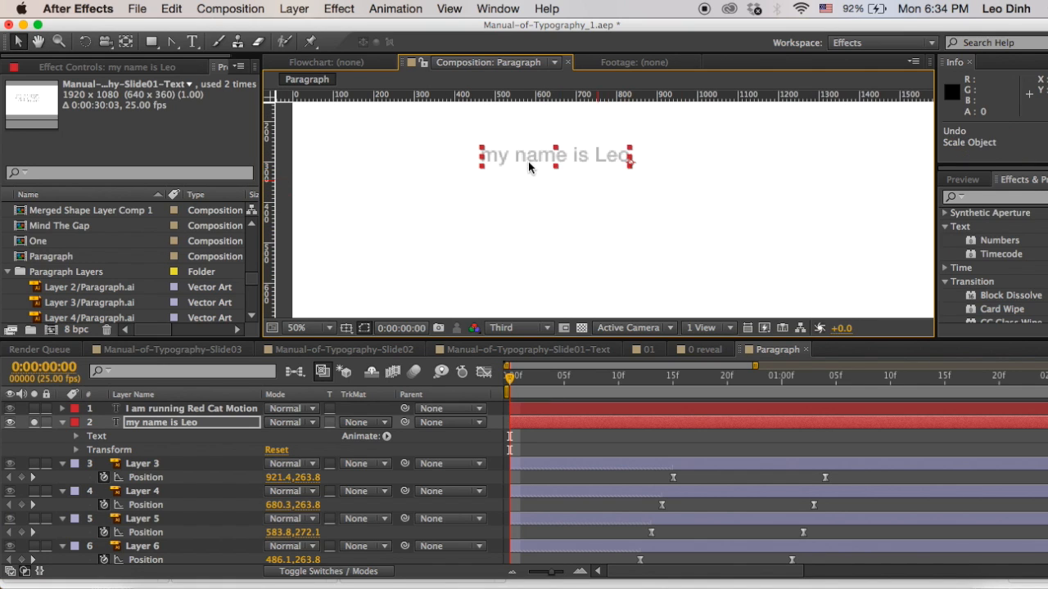
key(space)
drag(531, 161, 576, 207)
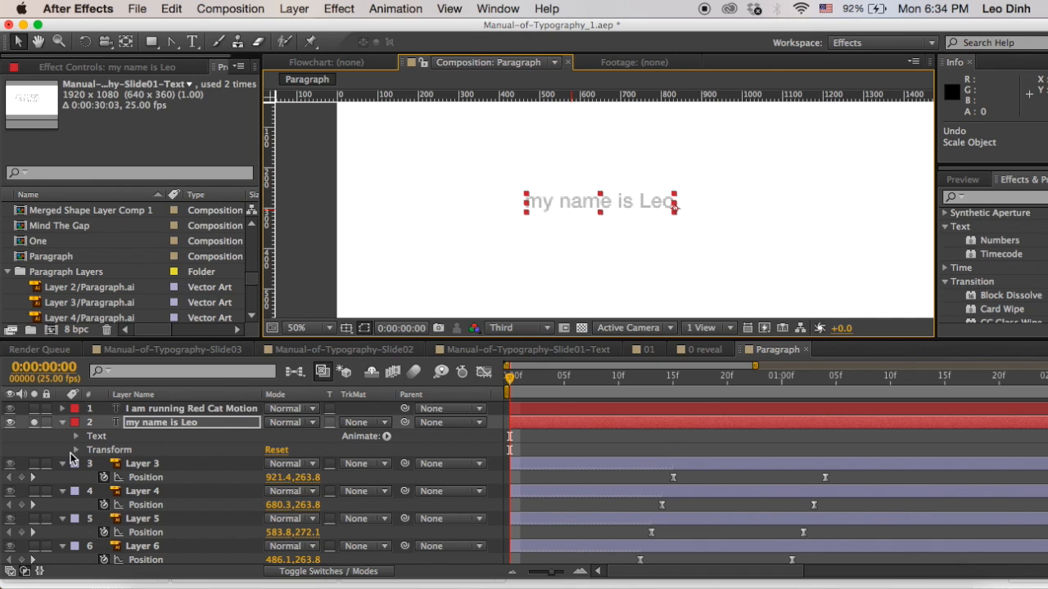
Add a Position text animator to the "my name is" text layer.
click(76, 436)
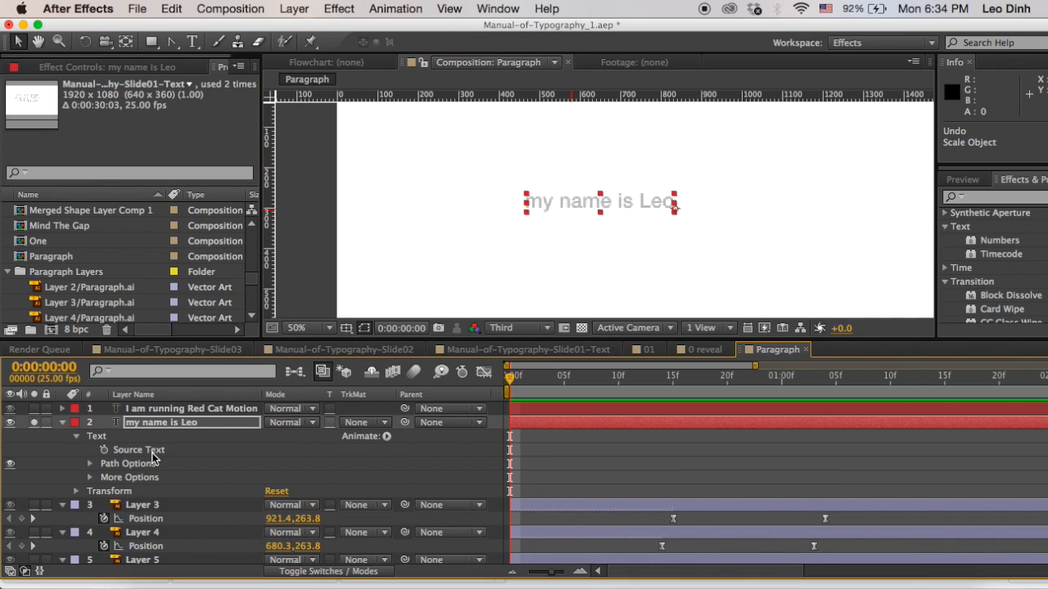
click(386, 436)
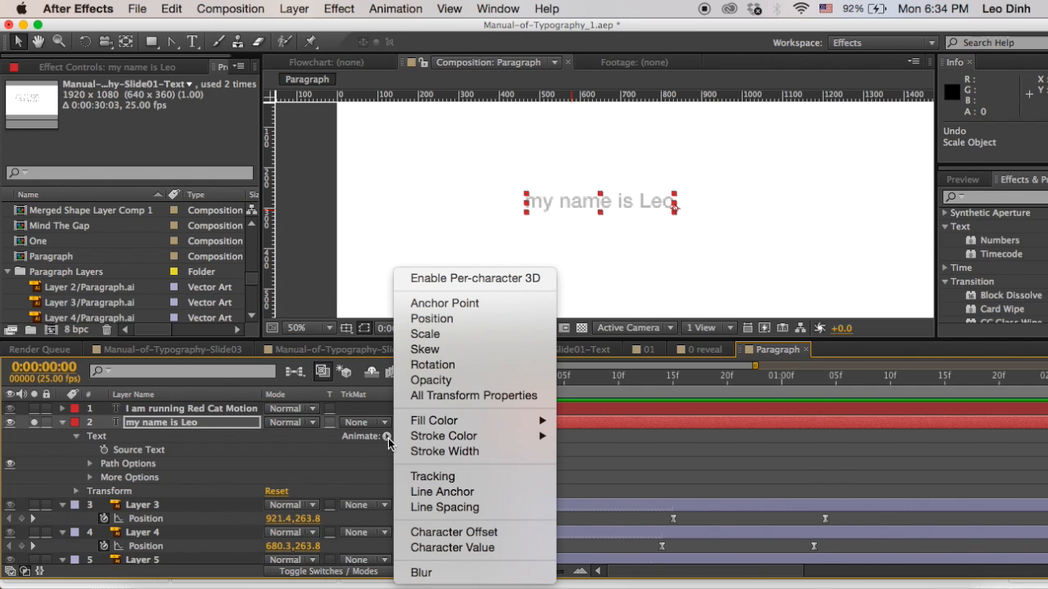
click(431, 319)
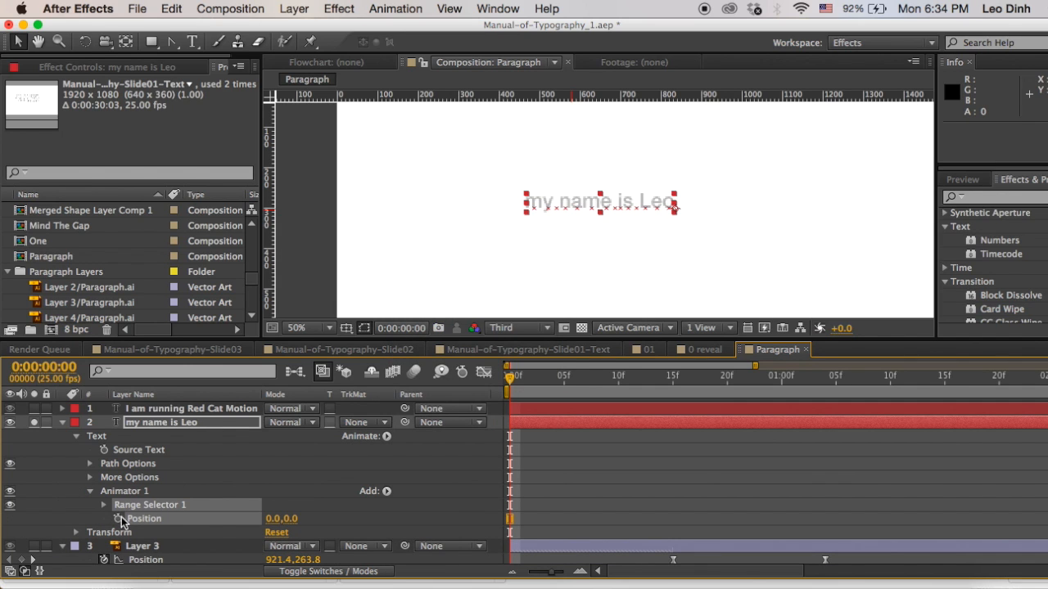
Place vertical guides at about 830 and 228 px, and keyframe the animator's Position from 0,0 at 0:00:00:00 to -239,0 at 0:00:00:15.
drag(273, 201, 673, 181)
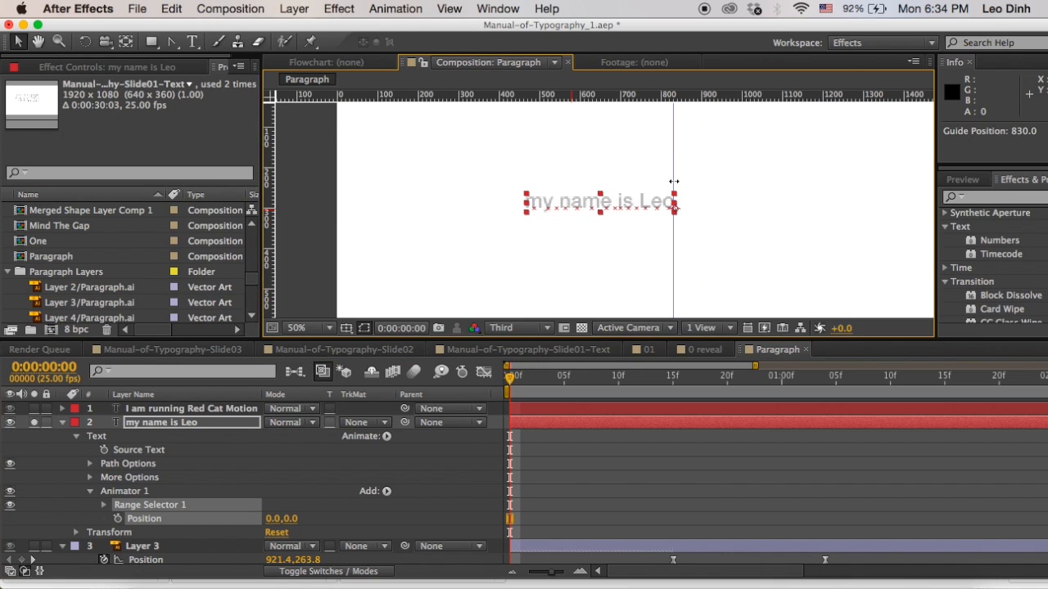
drag(267, 167, 430, 199)
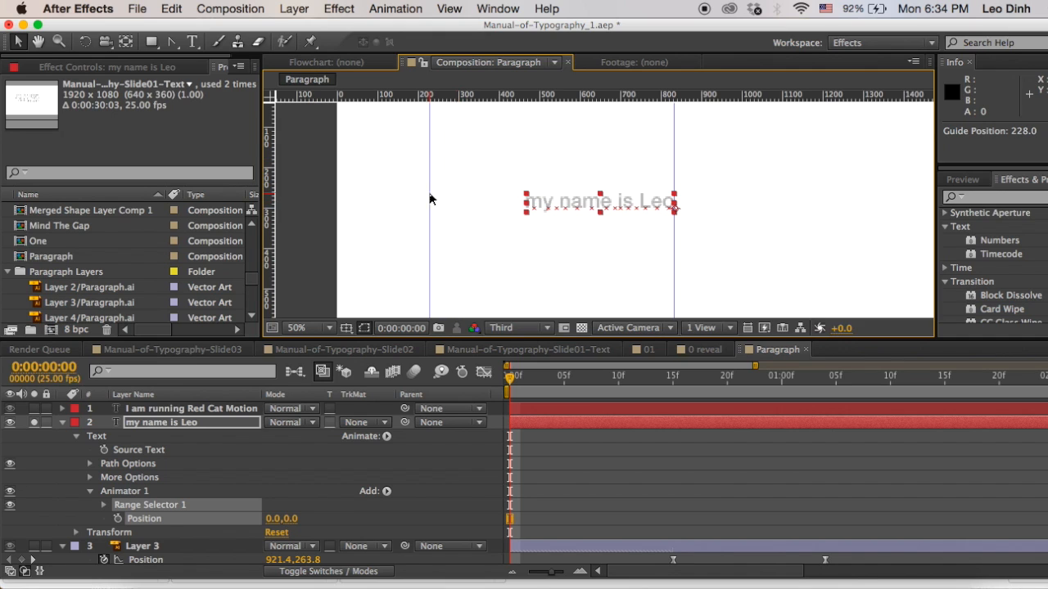
click(117, 519)
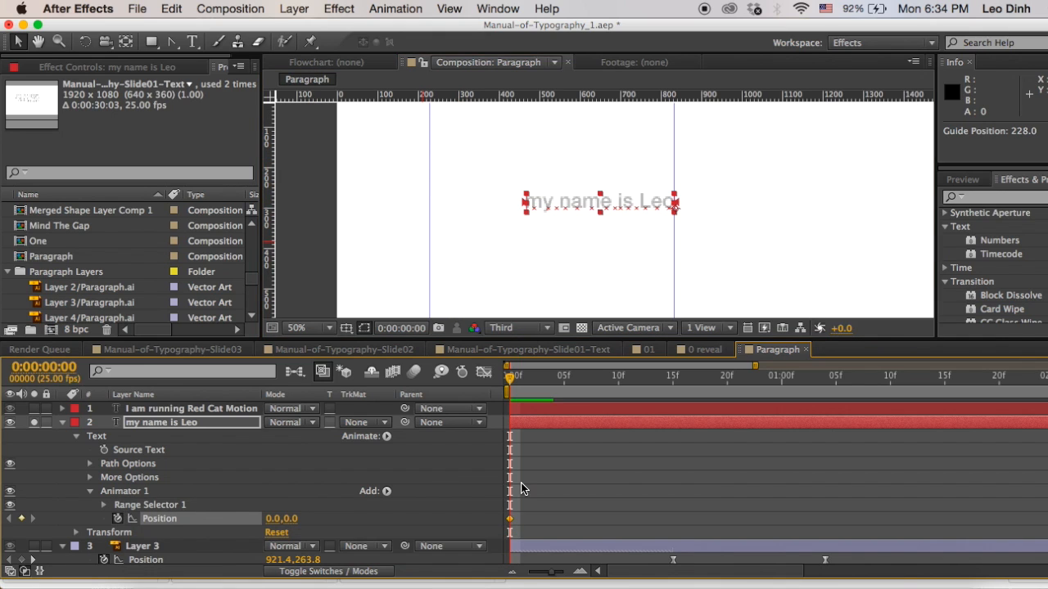
drag(515, 378, 672, 383)
drag(271, 519, 78, 519)
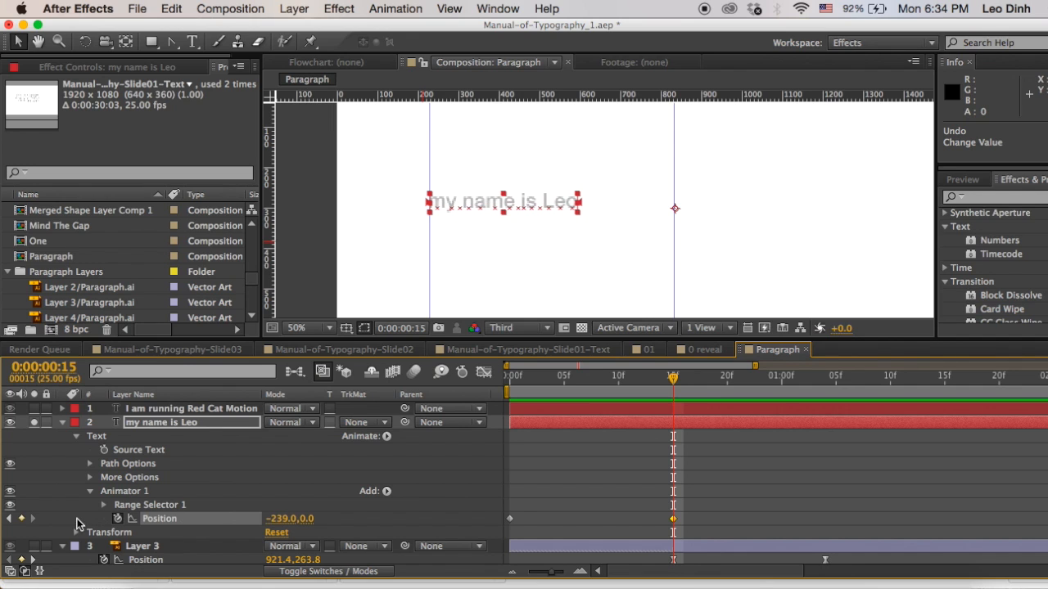
Deselect the layer, preview the text animation from the first frame and return to 0:00:00:15.
click(530, 489)
drag(532, 379, 446, 384)
key(space)
key(space)
drag(681, 378, 674, 379)
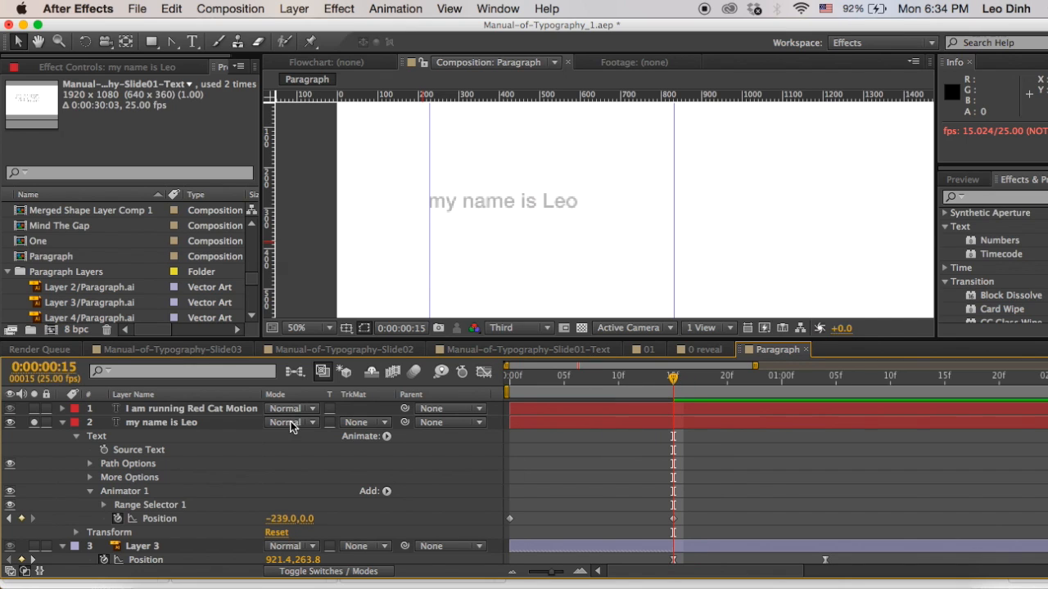
click(385, 492)
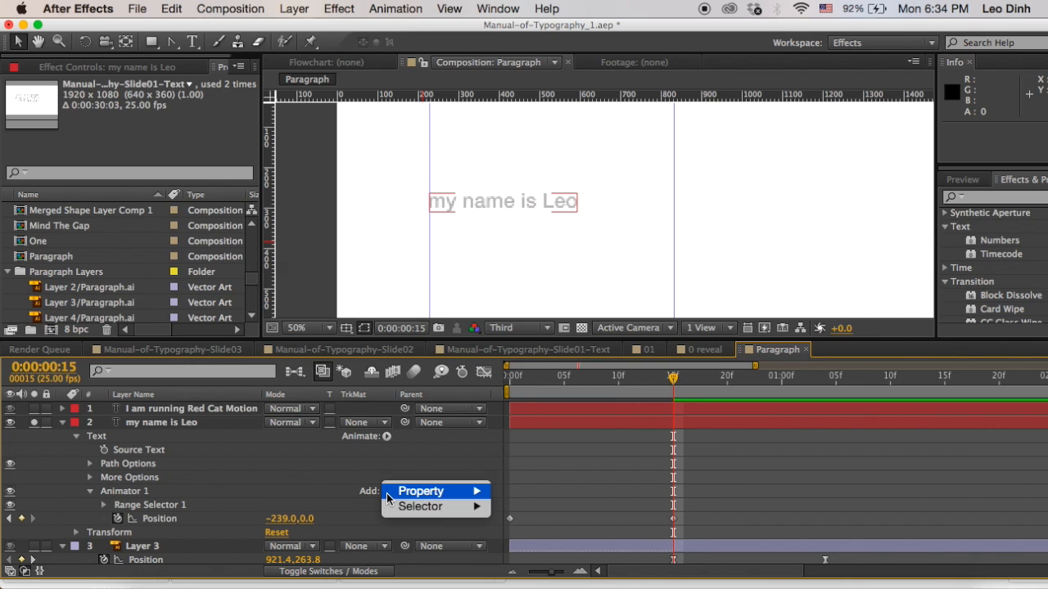
mouse_move(406, 506)
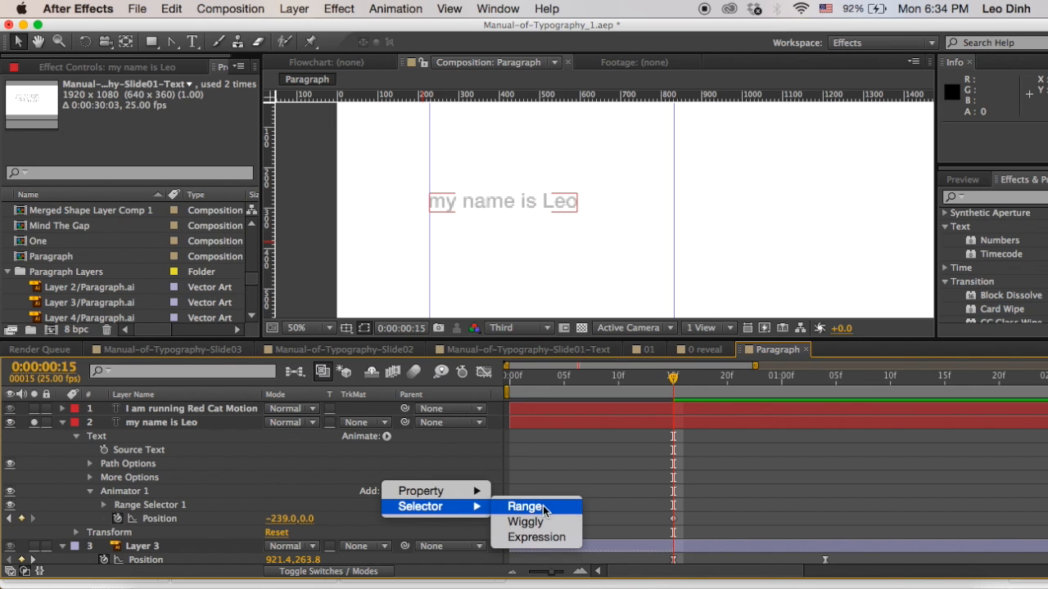
click(311, 475)
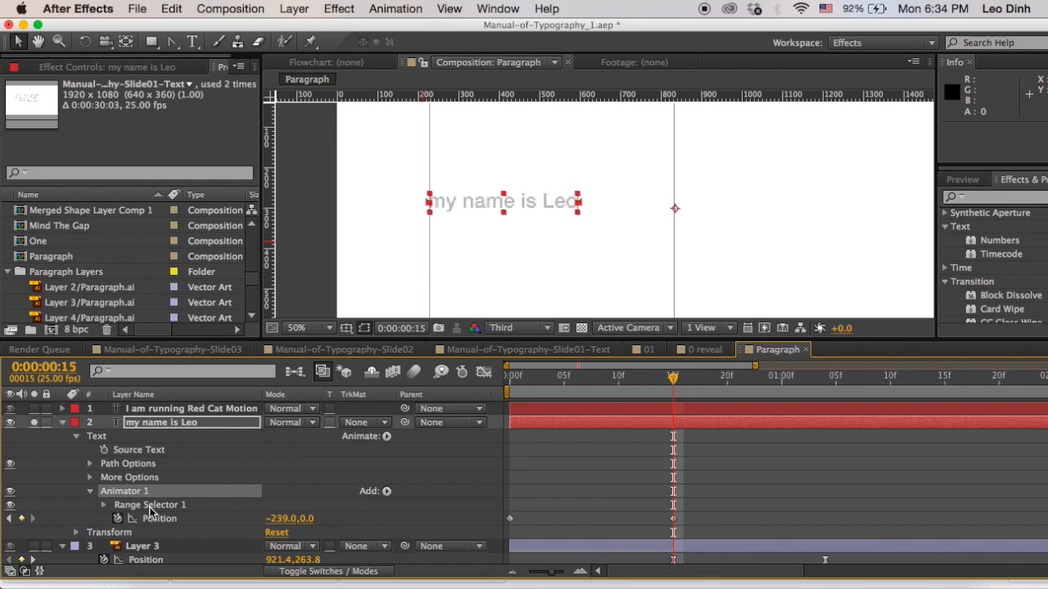
Keyframe the range selector's End from 0% at 0:00:00:00 to 100% at 0:00:00:15, and preview the text animation.
click(104, 505)
scroll(190, 463, down, 2)
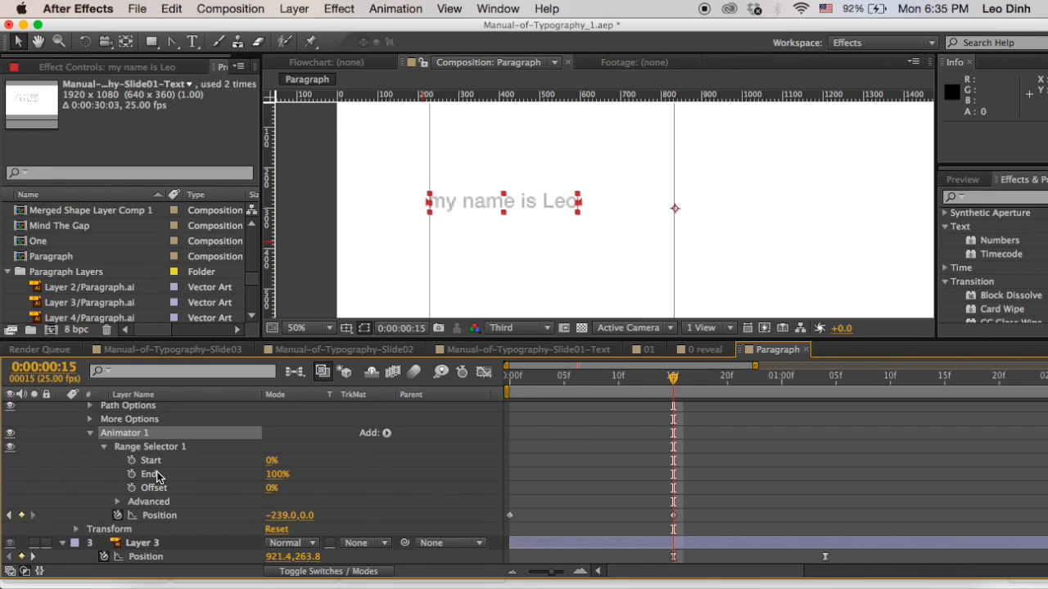
scroll(178, 491, down, 1)
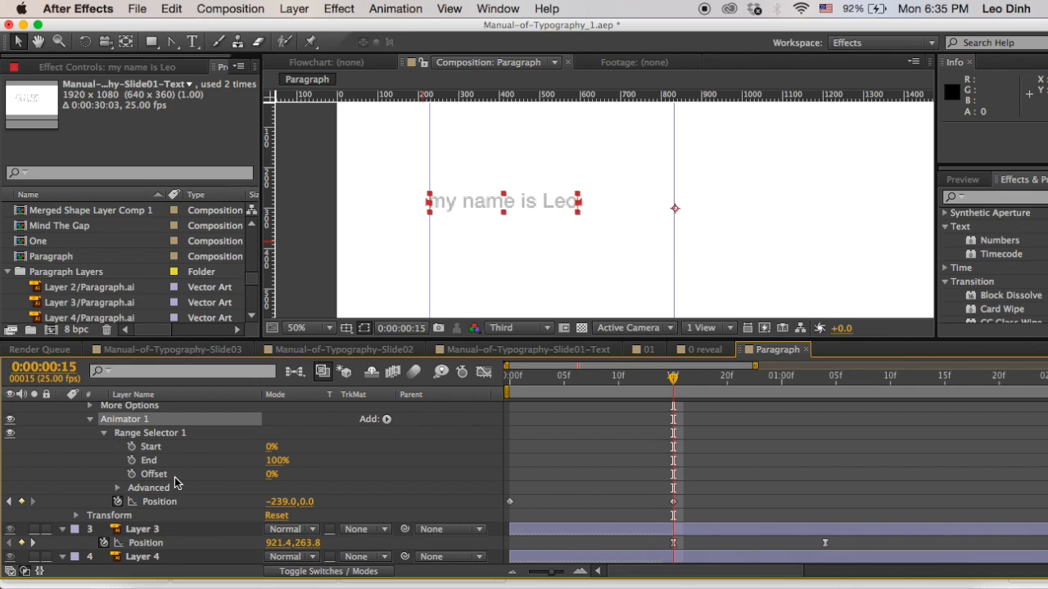
click(131, 462)
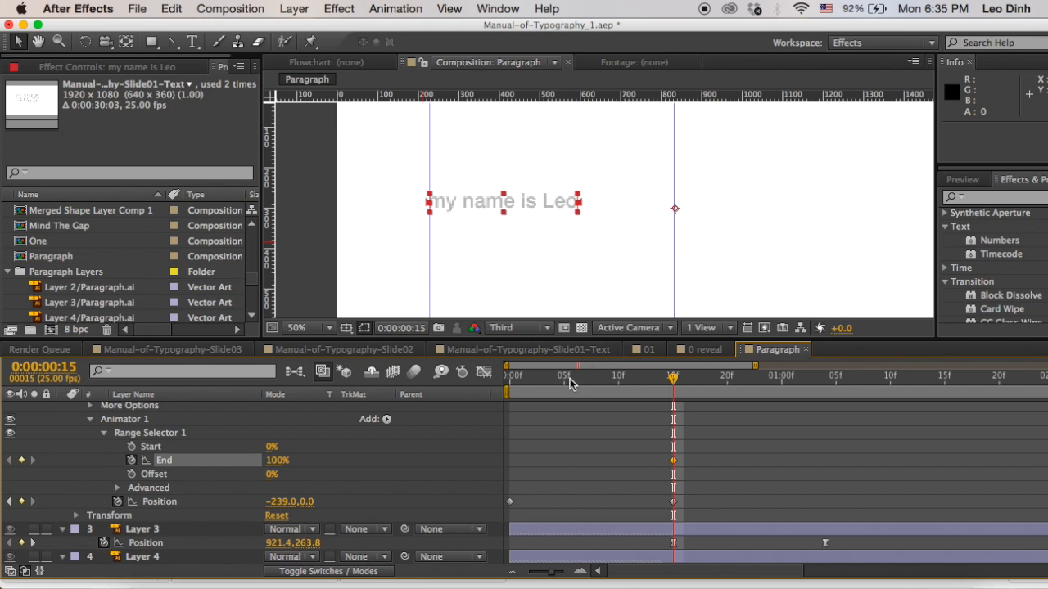
drag(569, 378, 482, 385)
drag(287, 461, 164, 461)
key(space)
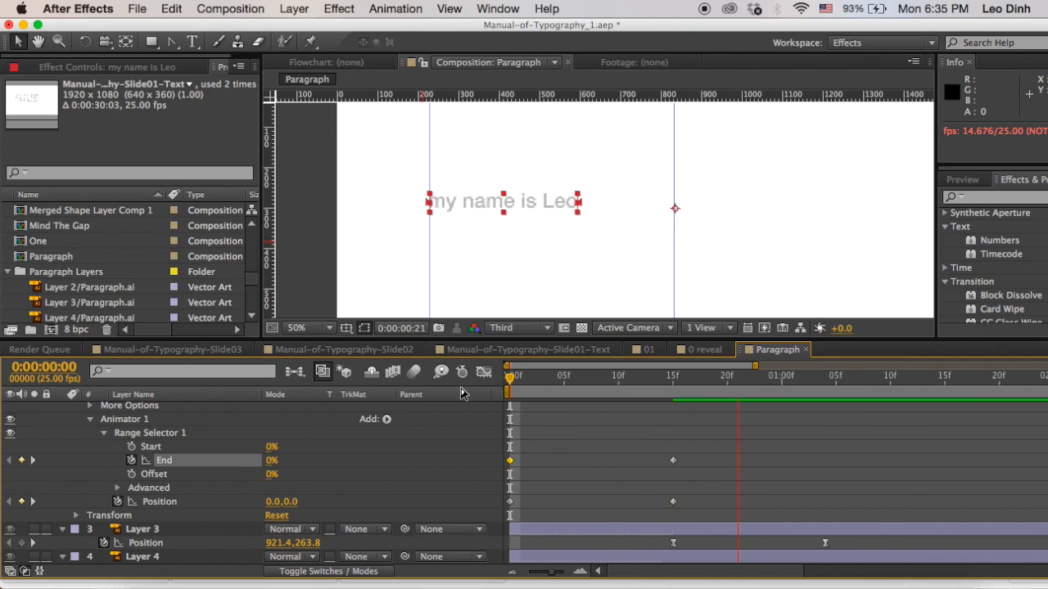
key(space)
click(543, 378)
Base the range selector on Words in its advanced settings and preview the animation from the first frame.
scroll(325, 419, up, 2)
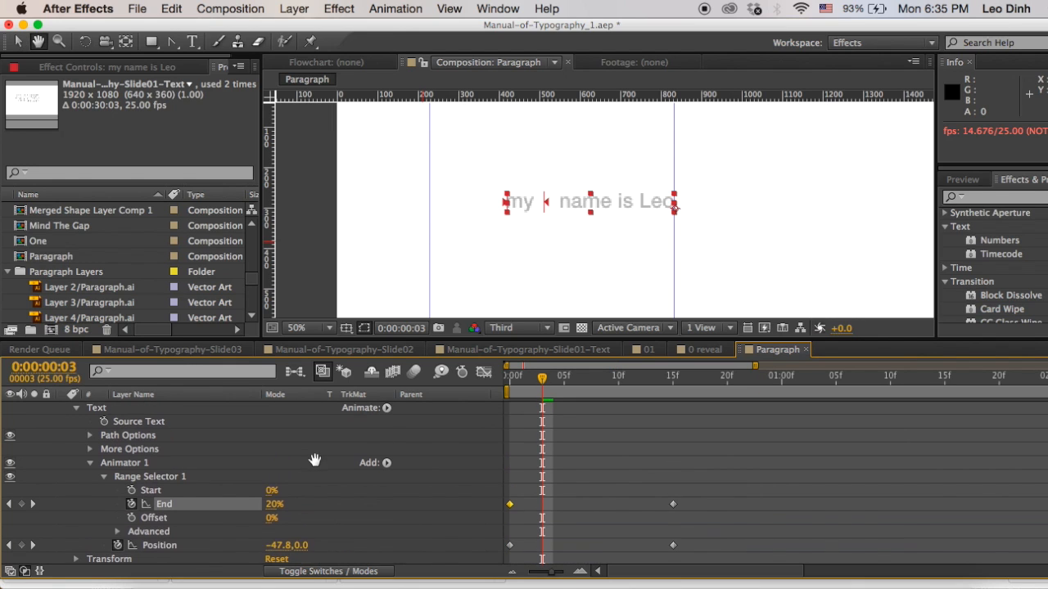
scroll(116, 459, down, 2)
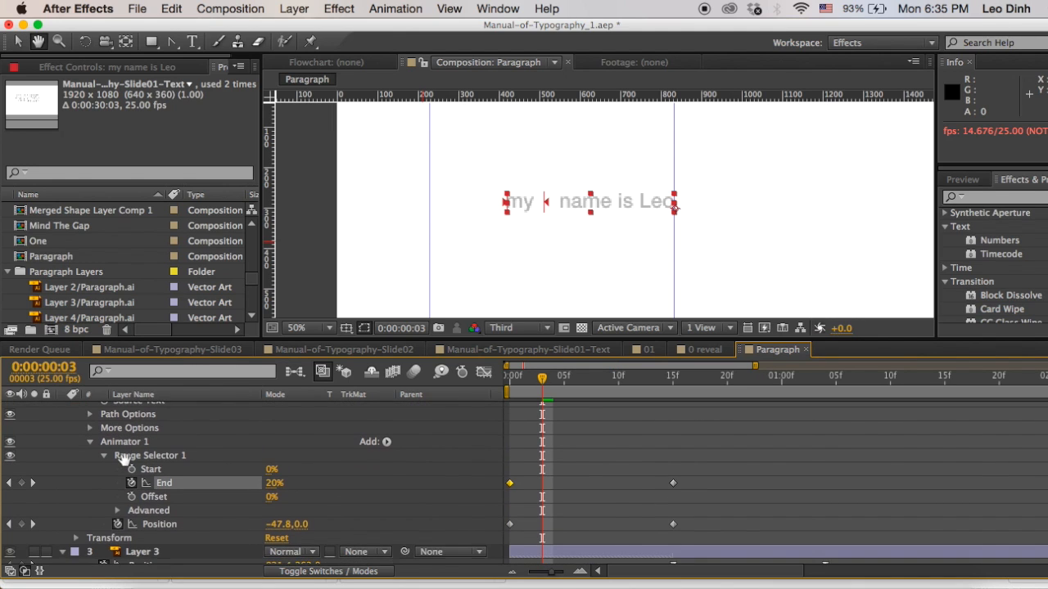
click(117, 517)
drag(158, 446, 144, 468)
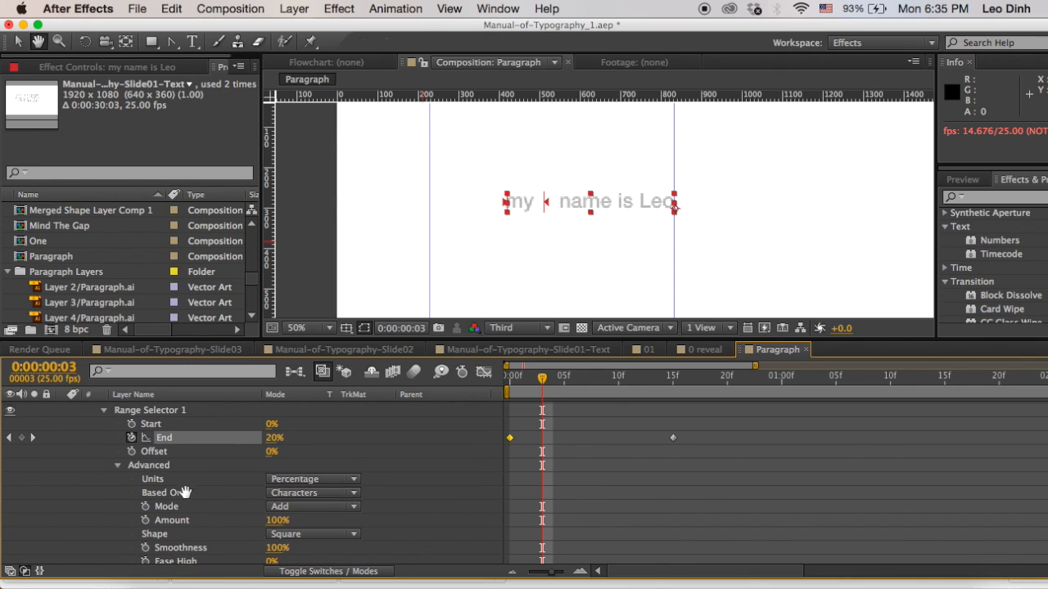
scroll(146, 475, down, 1)
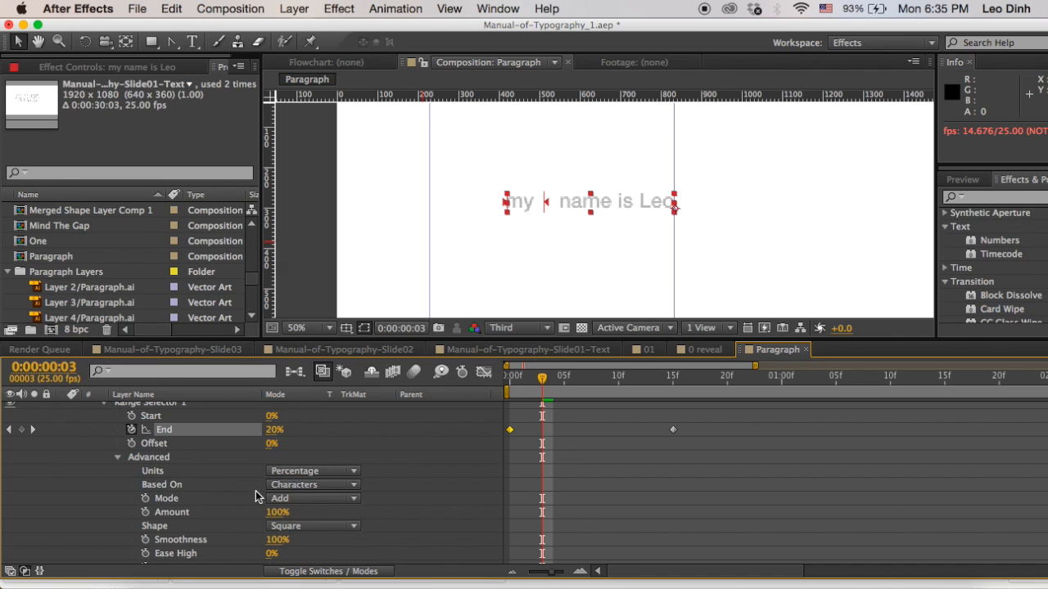
click(305, 488)
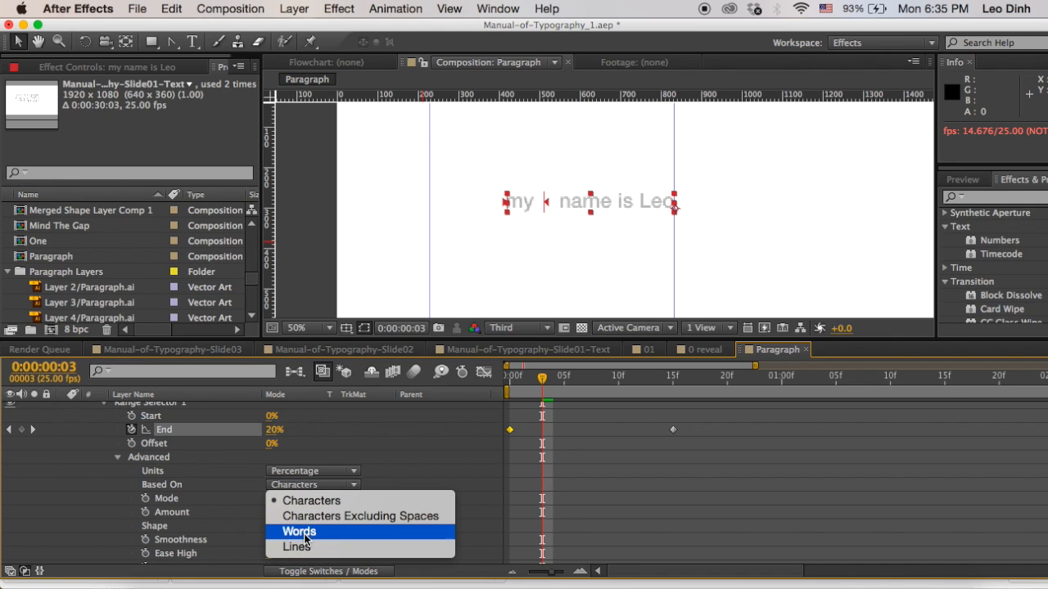
click(299, 533)
click(617, 475)
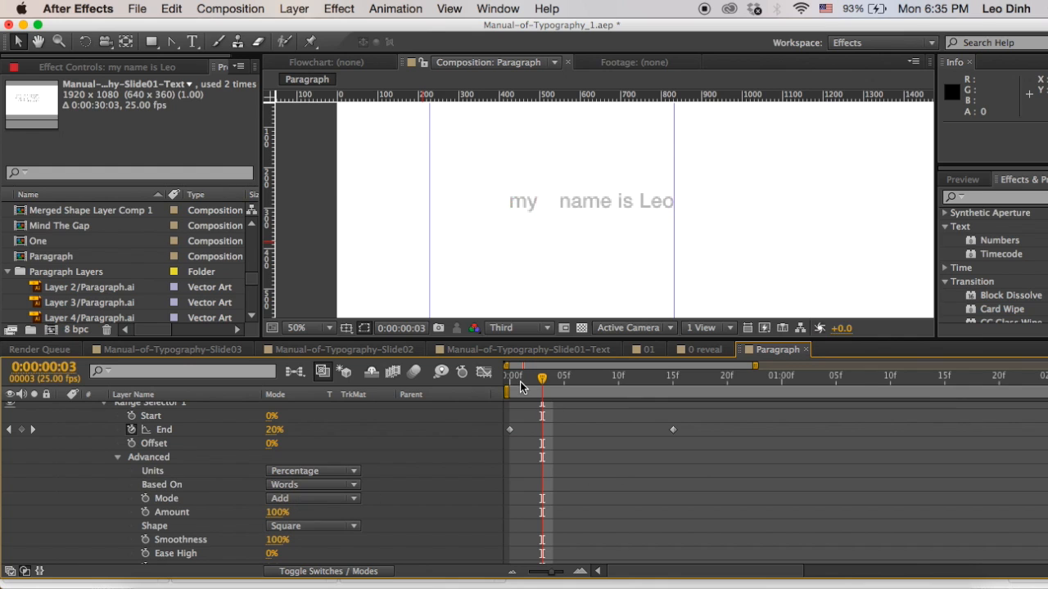
key(Home)
key(space)
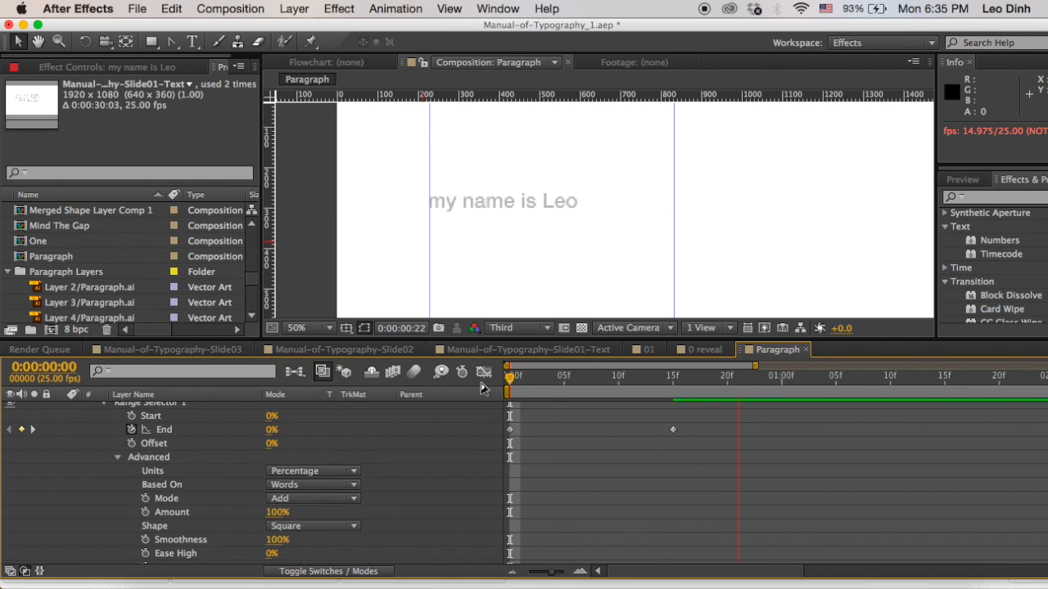
key(space)
key(space)
Apply Easy Ease to the animator's Position keyframes and the range selector's End keyframes, and preview from the first frame.
drag(230, 503, 520, 520)
scroll(662, 437, down, 5)
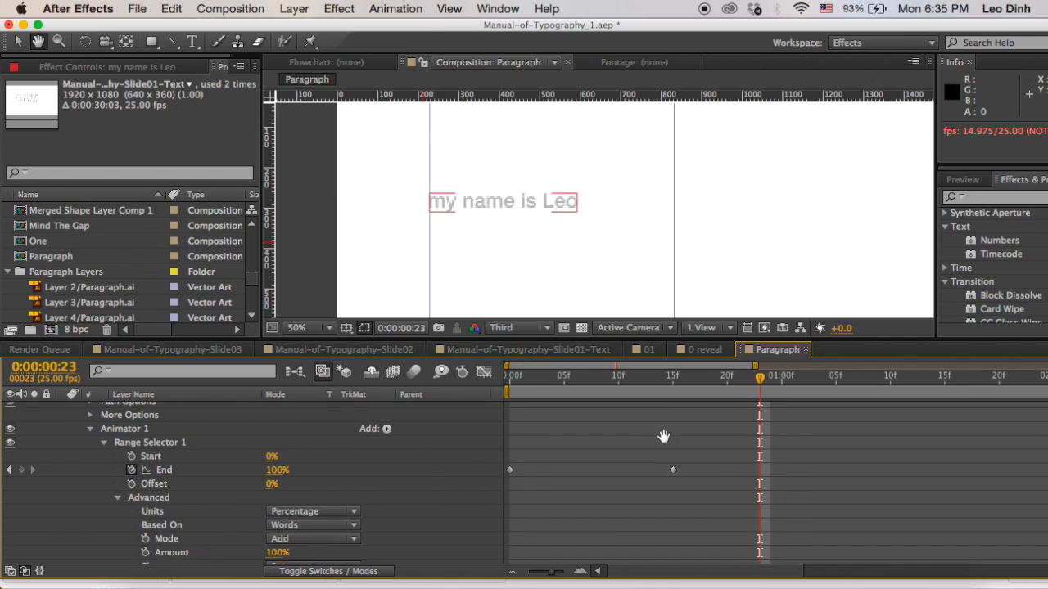
drag(710, 499, 489, 533)
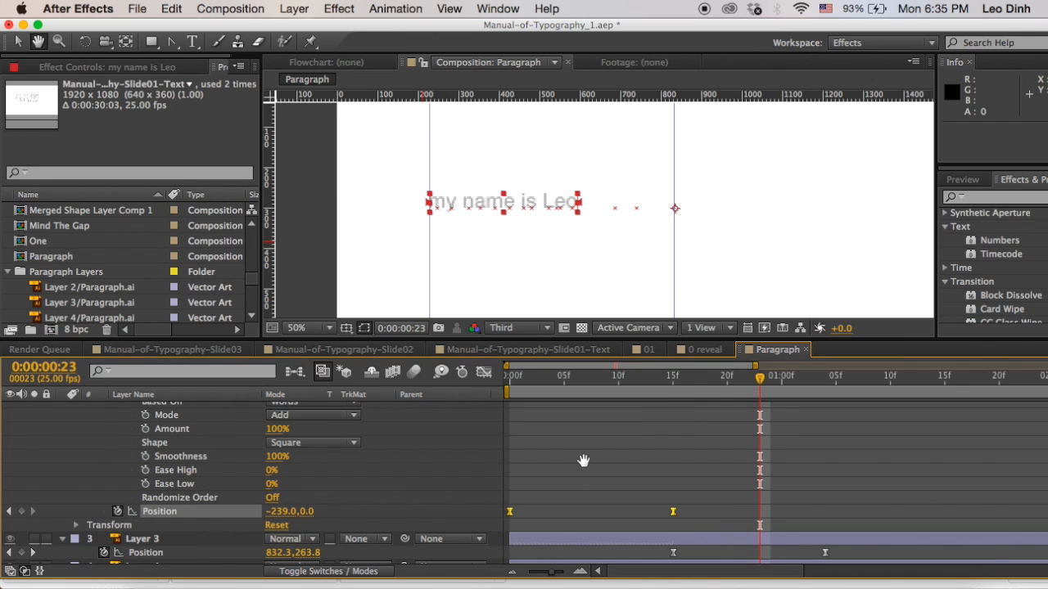
scroll(585, 456, up, 4)
drag(702, 483, 475, 442)
key(F9)
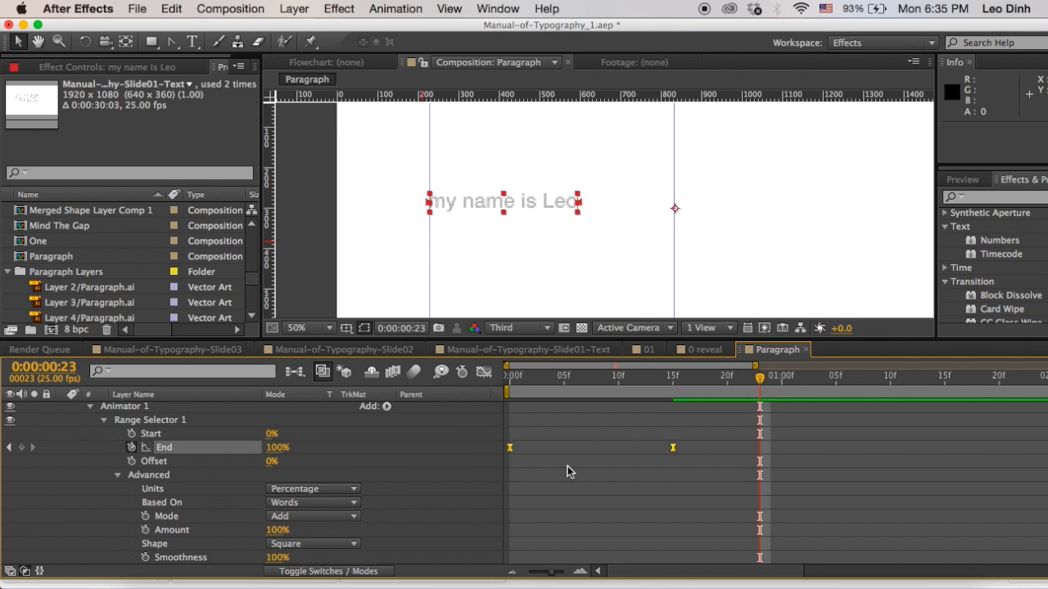
click(506, 386)
key(space)
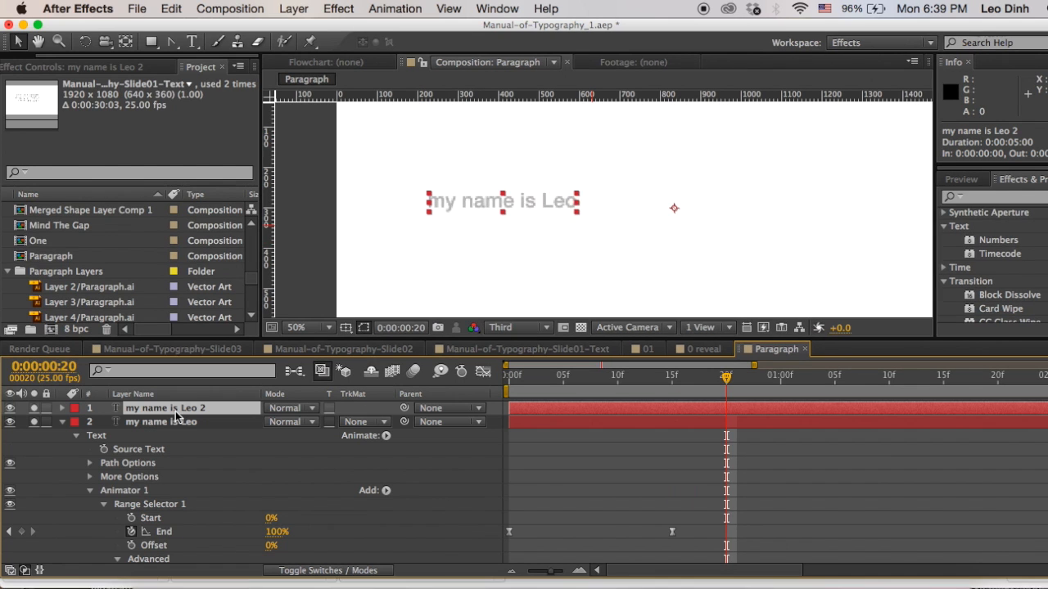
Replace the text of the duplicated text layer with "I am running Red Cat Motion".
double_click(175, 411)
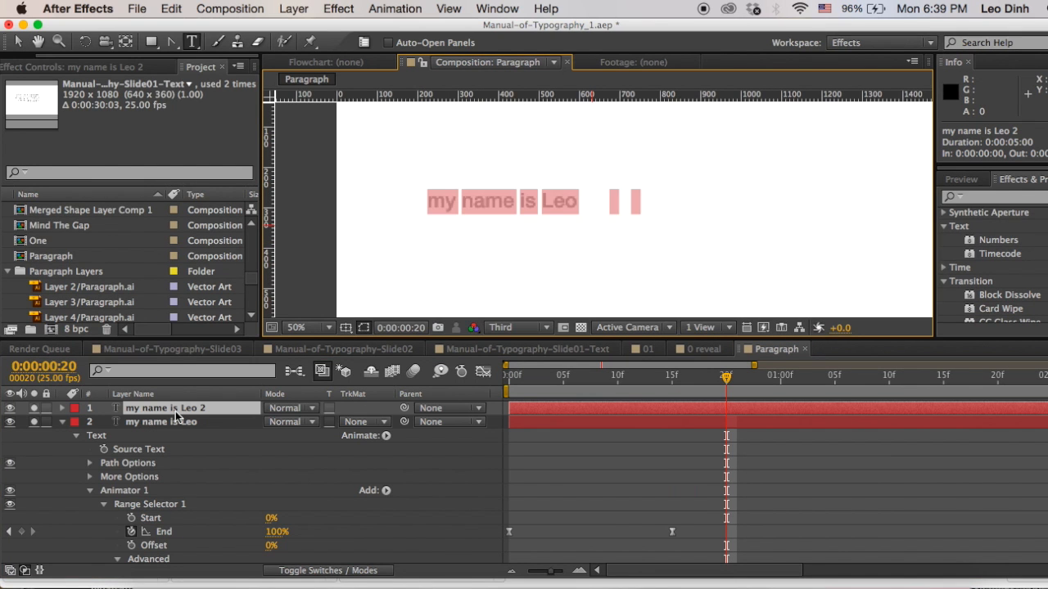
text(I am )
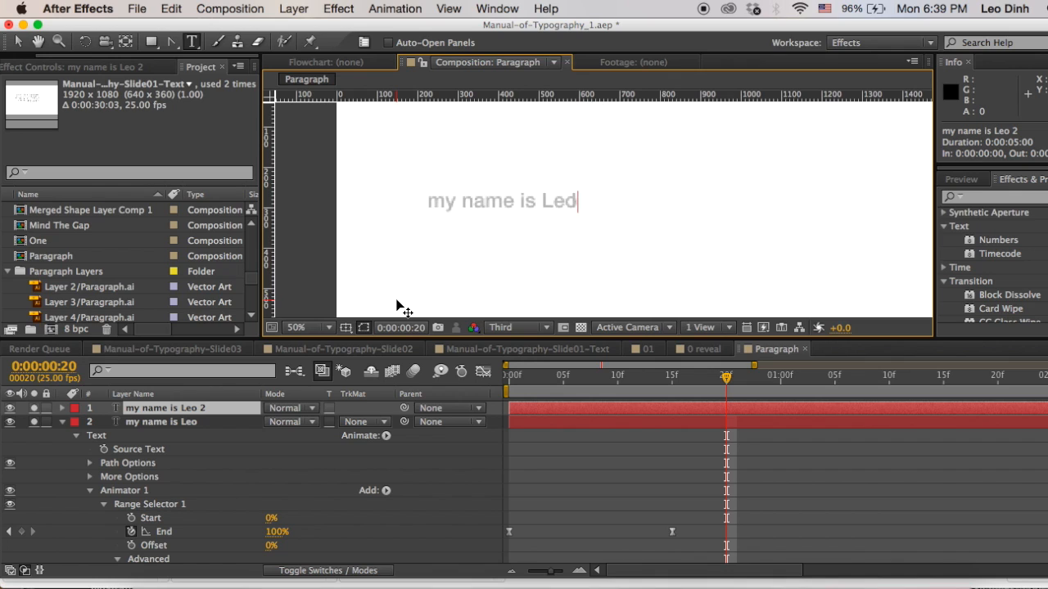
text(running Red)
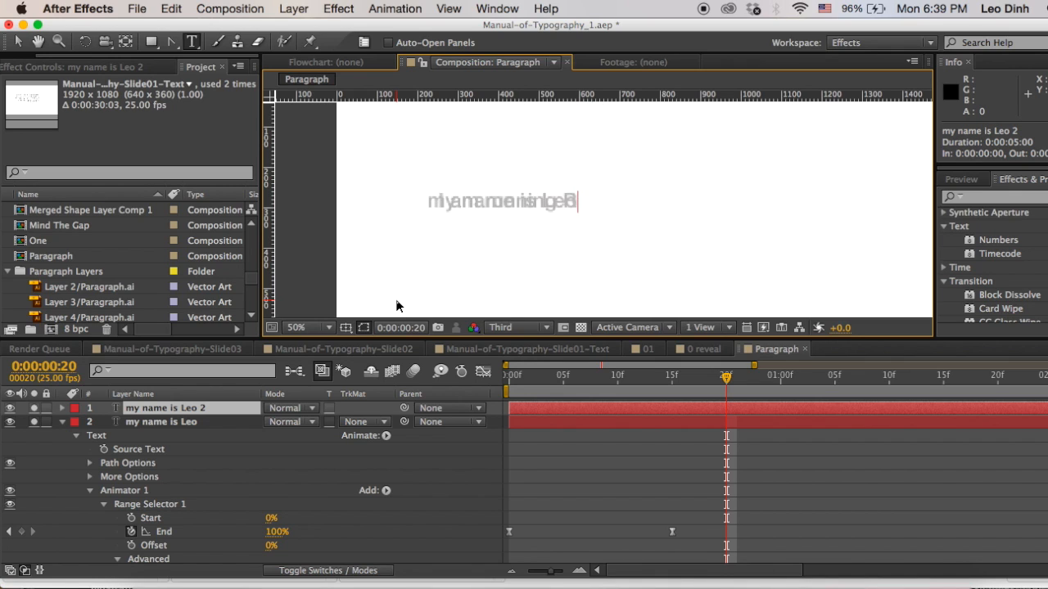
text( Cat Motion)
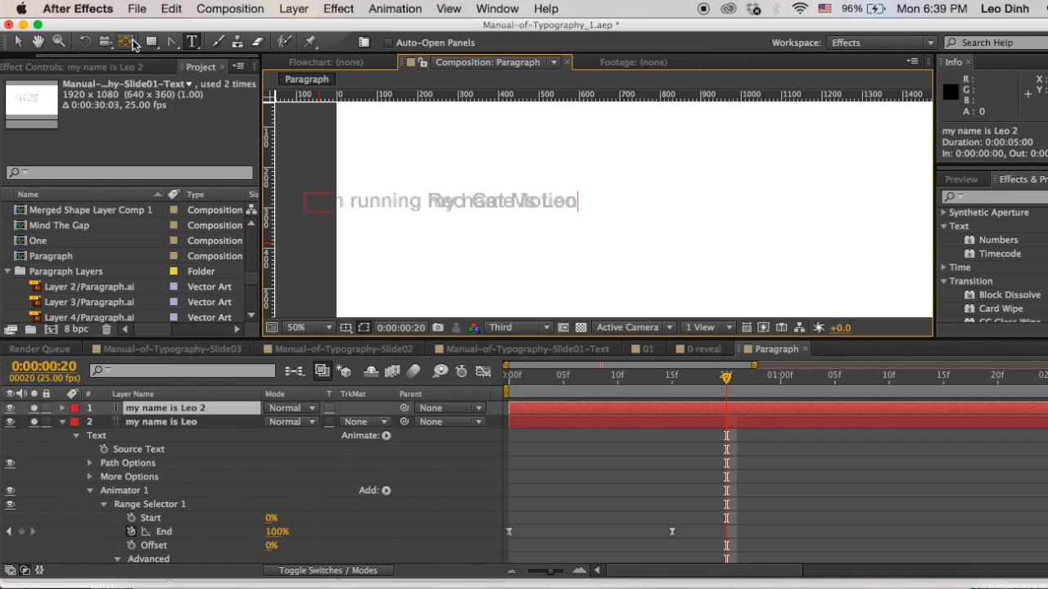
click(18, 41)
At 0:00:00:00, move the "I am running Red Cat Motion" line below the first line to about 834,374 and preview both lines.
drag(701, 382, 420, 384)
drag(493, 200, 494, 230)
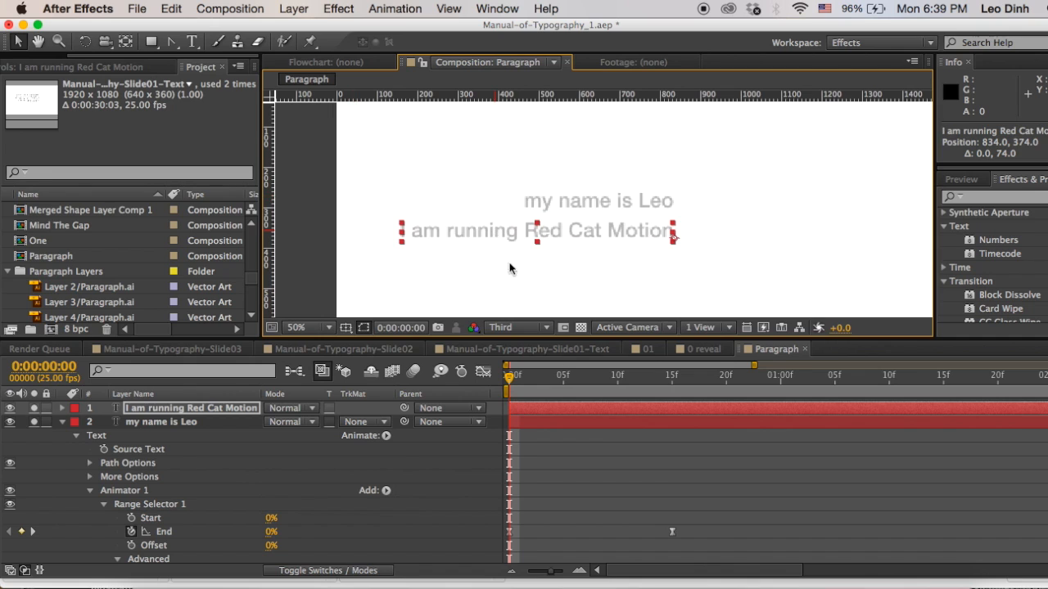
click(601, 447)
key(space)
key(space)
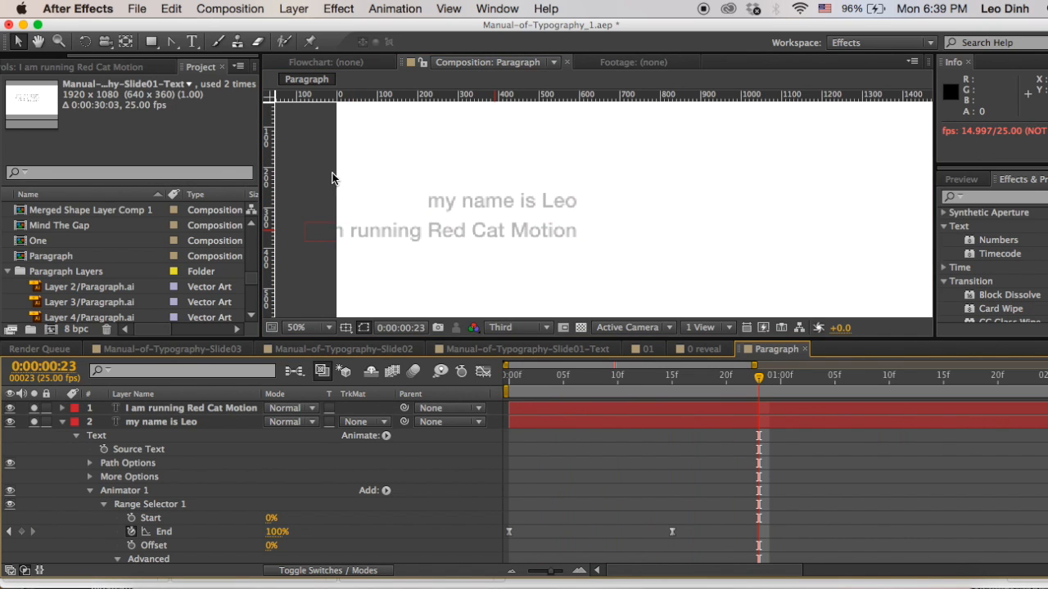
Show the guides, set the second line's animator Position to 69,0 at 0:00:00:15 to align it with the first line, and preview.
mouse_move(278, 176)
mouse_down()
mouse_move(431, 171)
mouse_move(266, 173)
mouse_up()
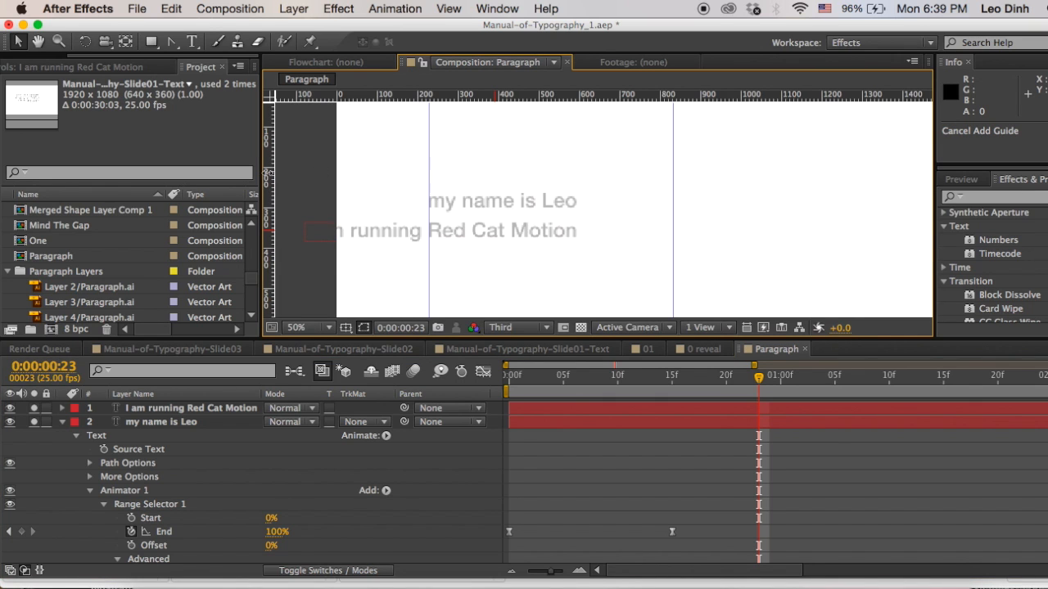
click(404, 233)
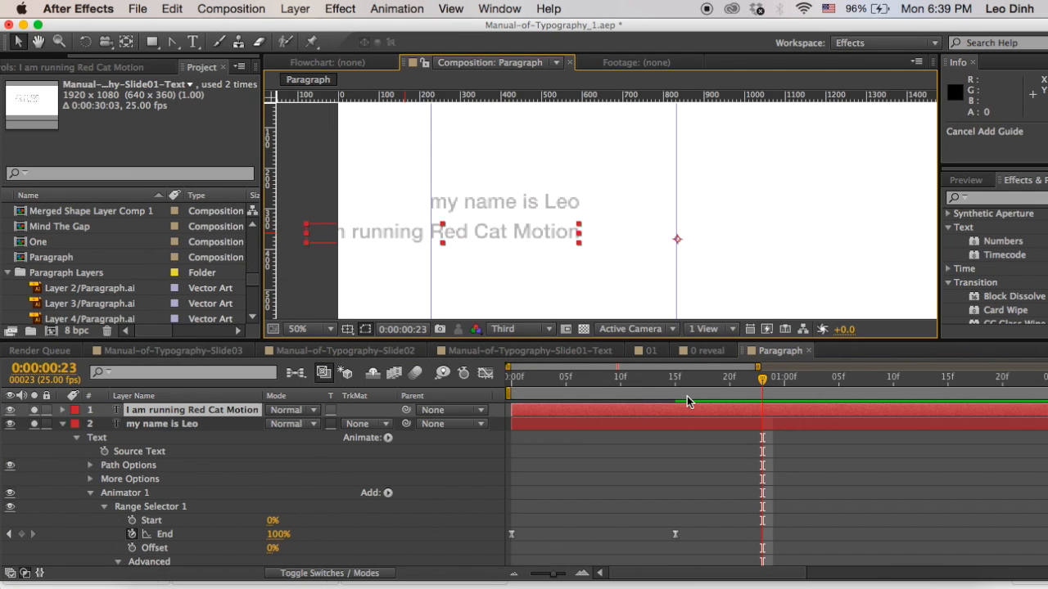
key(u)
click(676, 383)
drag(281, 455, 652, 446)
click(651, 447)
drag(587, 379, 463, 393)
key(space)
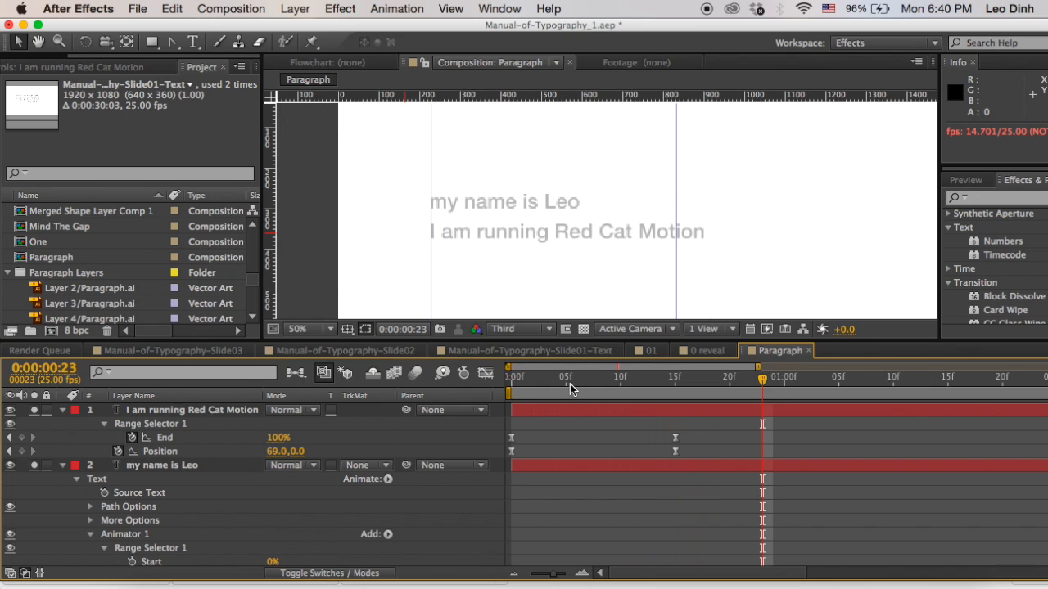
Collapse the properties of all layers in the Paragraph composition.
click(527, 414)
key(super+a)
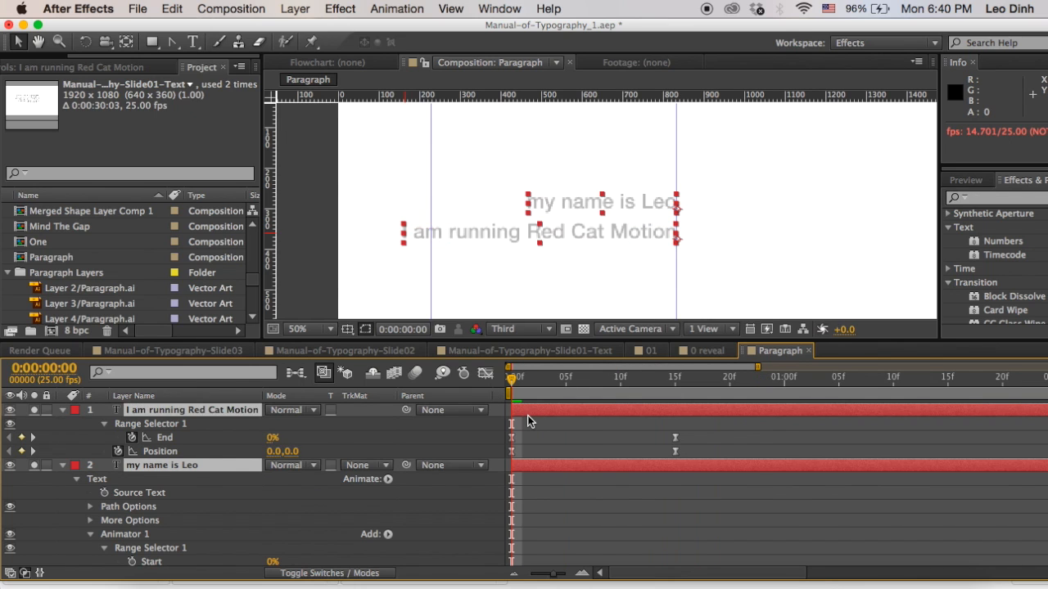
key(u)
click(502, 436)
click(527, 423)
click(526, 423)
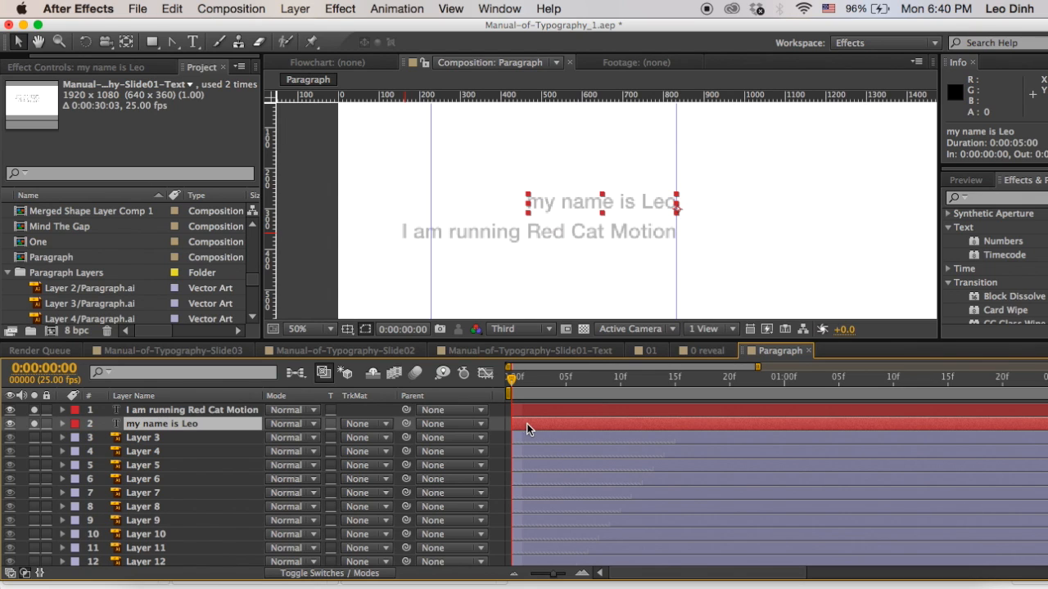
click(533, 410)
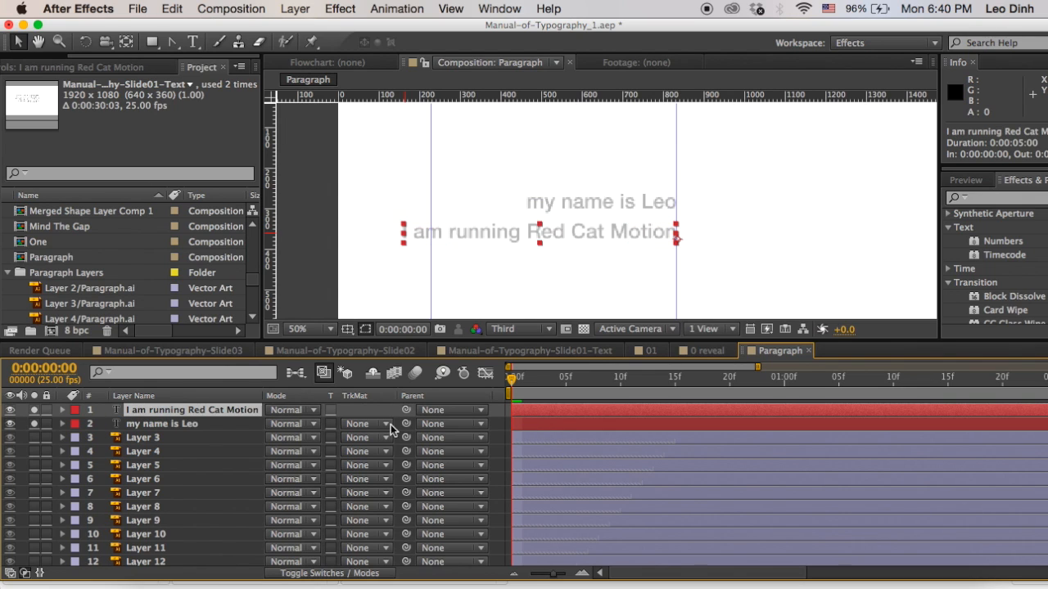
click(182, 439)
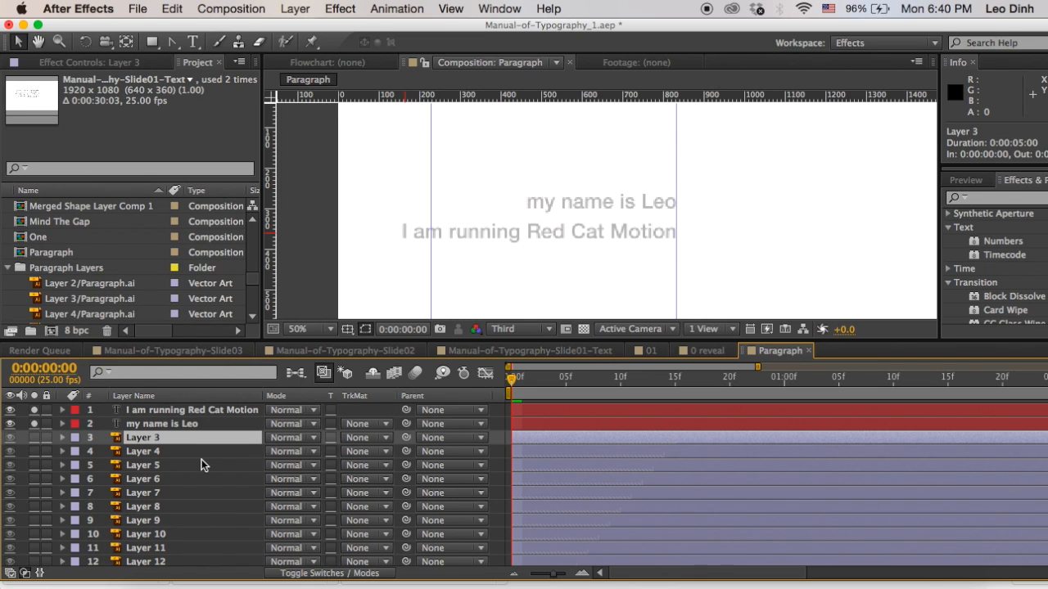
scroll(201, 465, down, 3)
scroll(201, 465, up, 3)
right_click(603, 440)
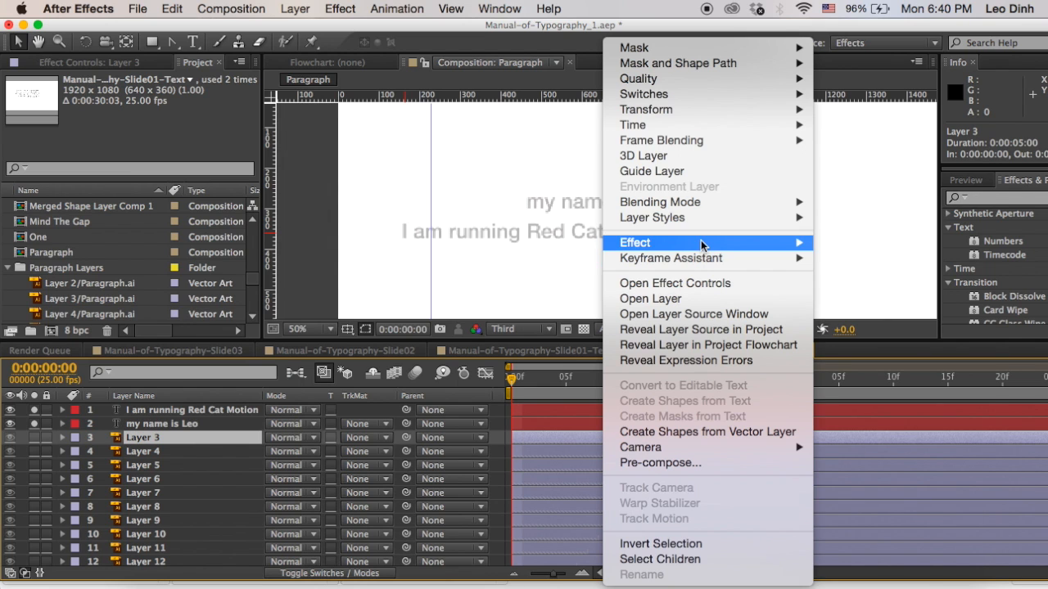
mouse_move(703, 220)
mouse_move(703, 256)
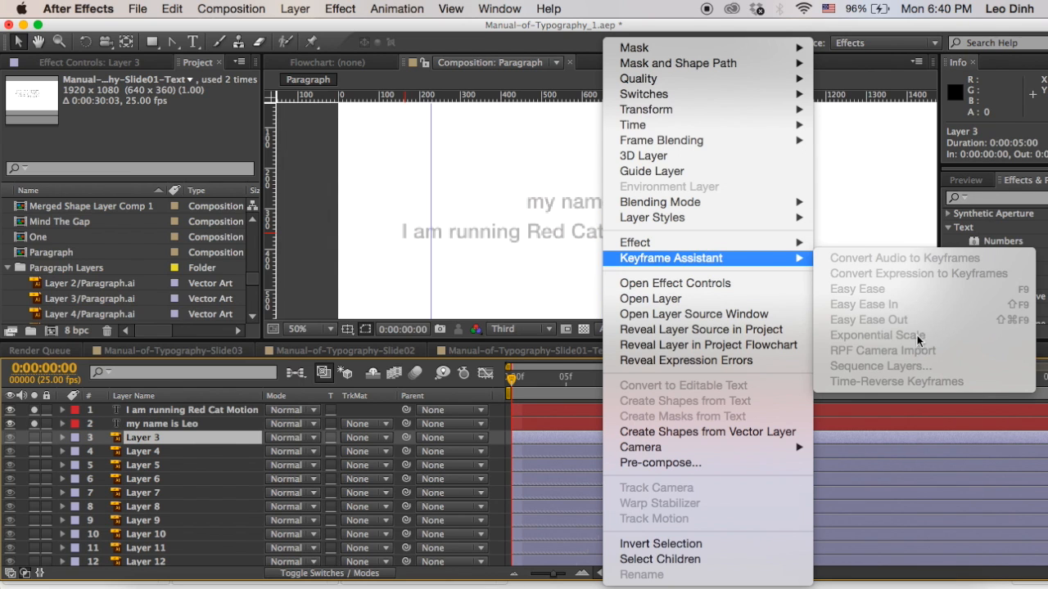
click(321, 210)
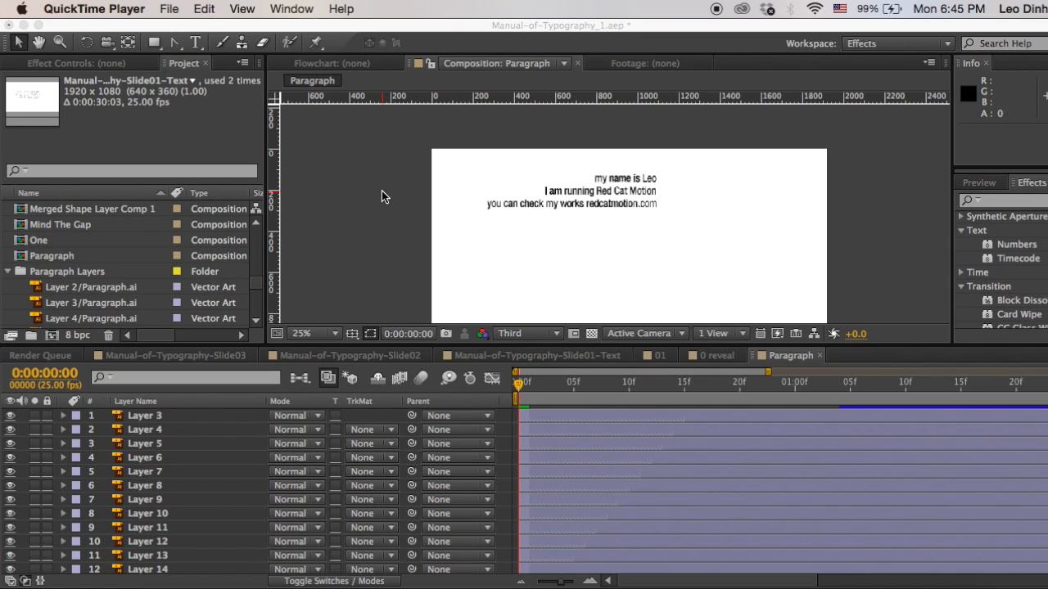
Create a composition named Main Comp with the HDTV 1080 25 preset and a 15-second duration.
click(310, 141)
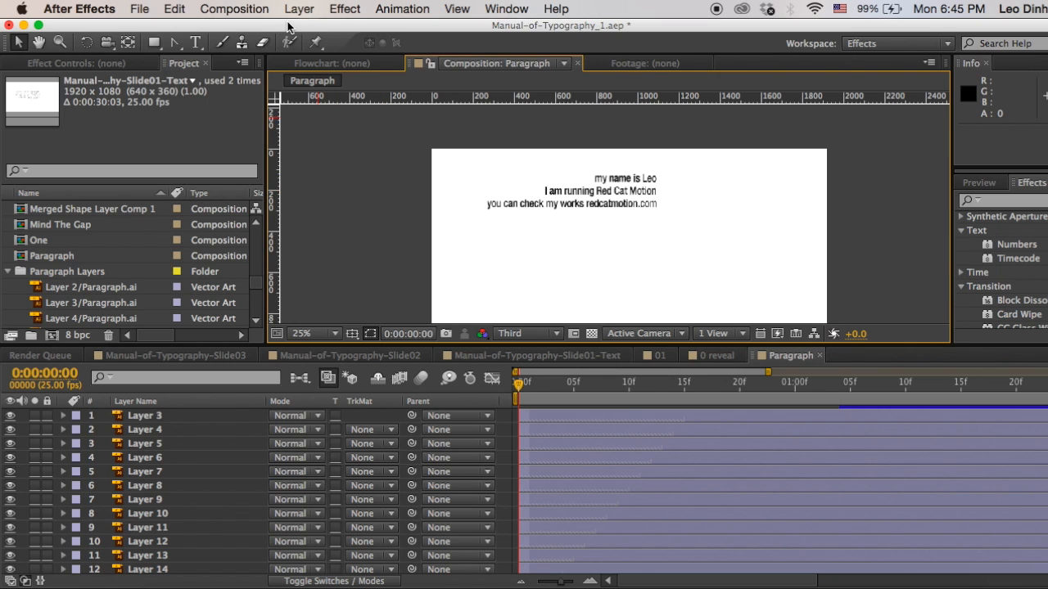
click(237, 9)
click(252, 28)
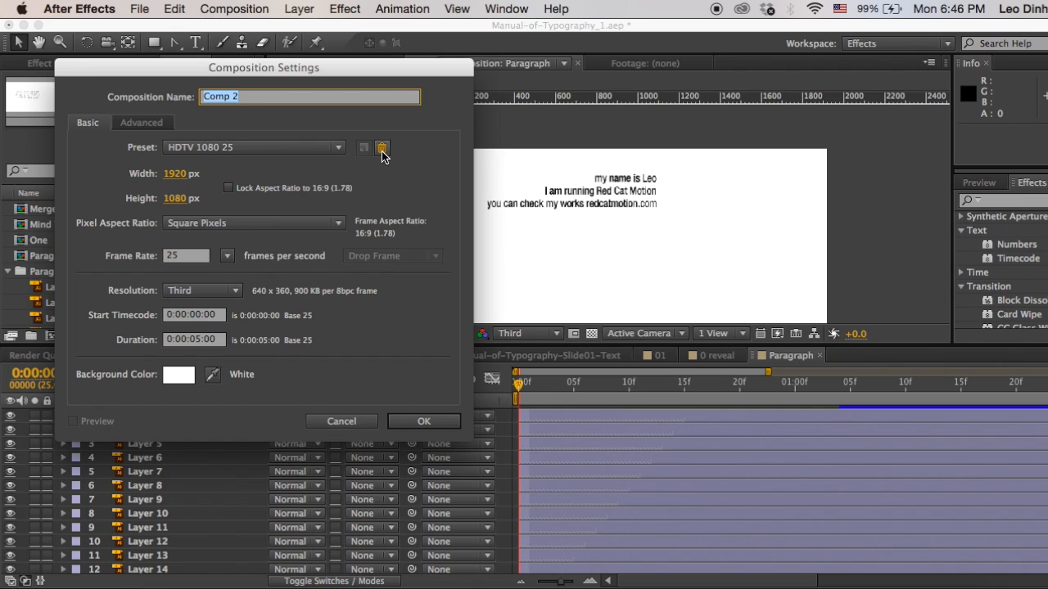
text(Fin)
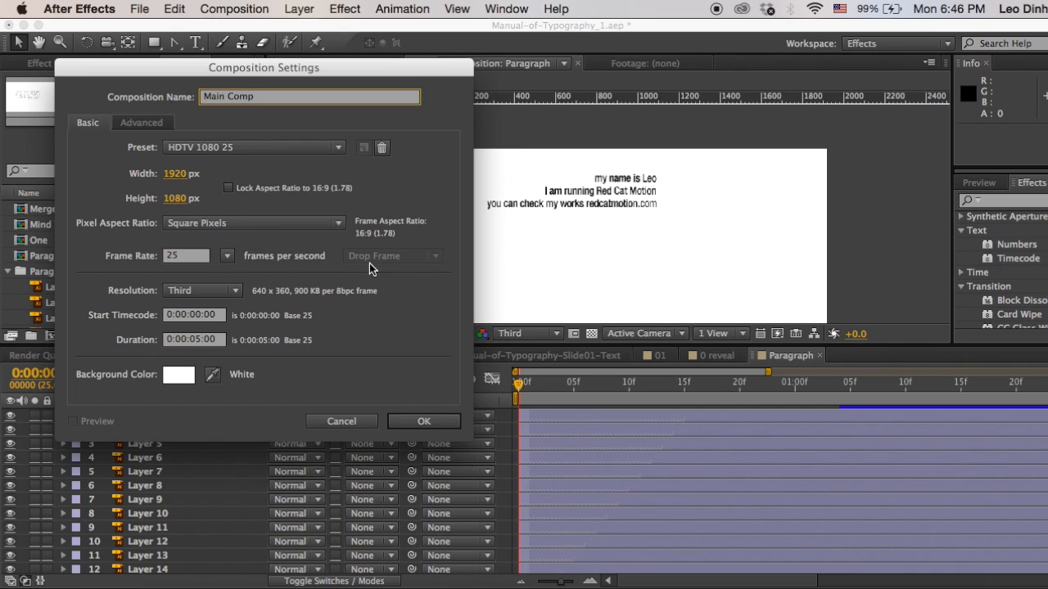
click(193, 339)
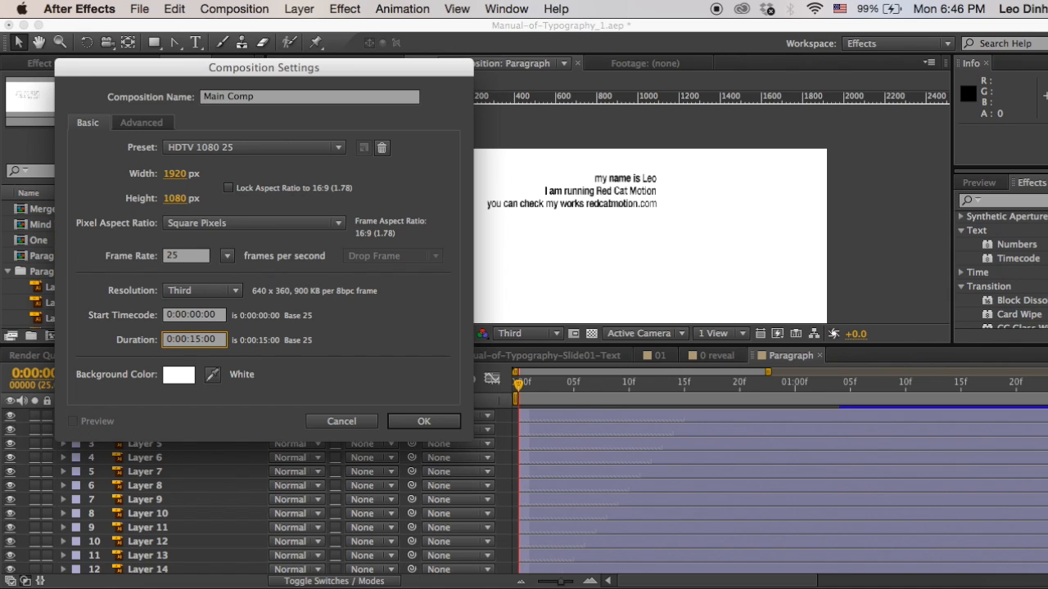
key(Return)
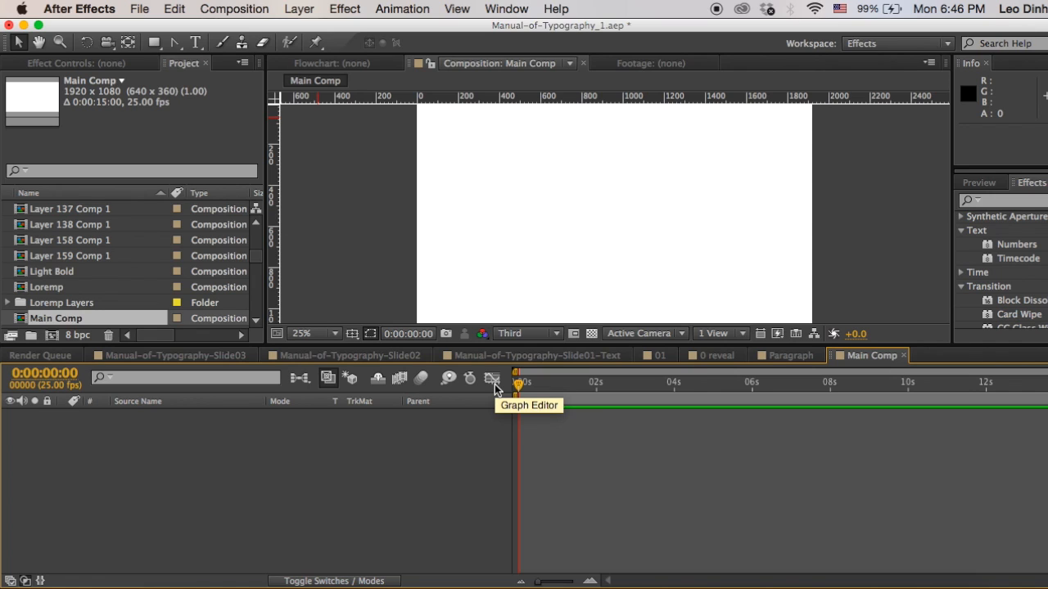
Find the Paragraph composition in the project and add it to Main Comp.
scroll(75, 277, down, 1)
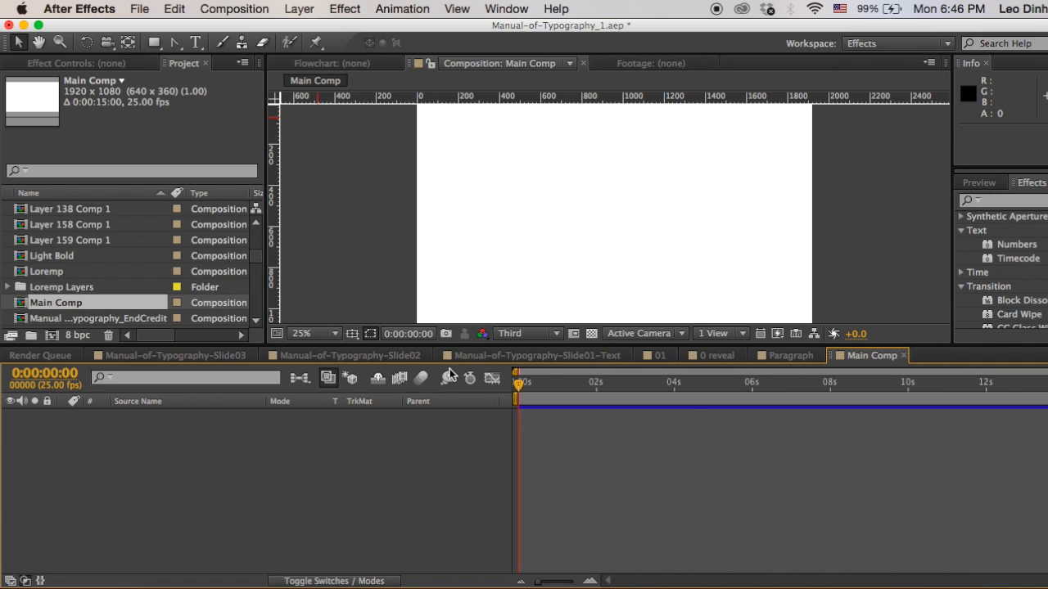
click(62, 172)
text(Paragrap)
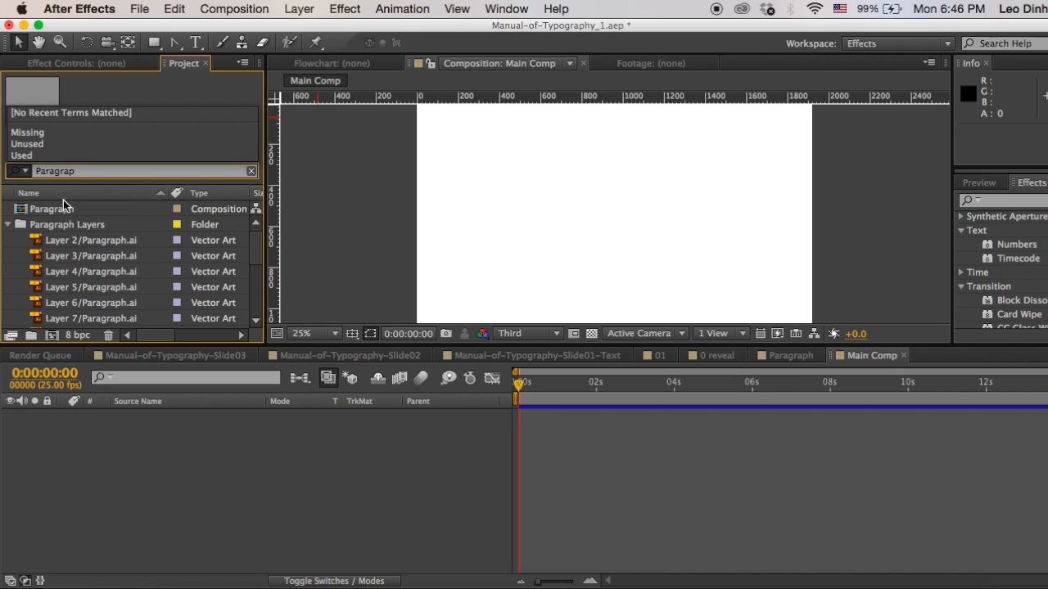
click(64, 210)
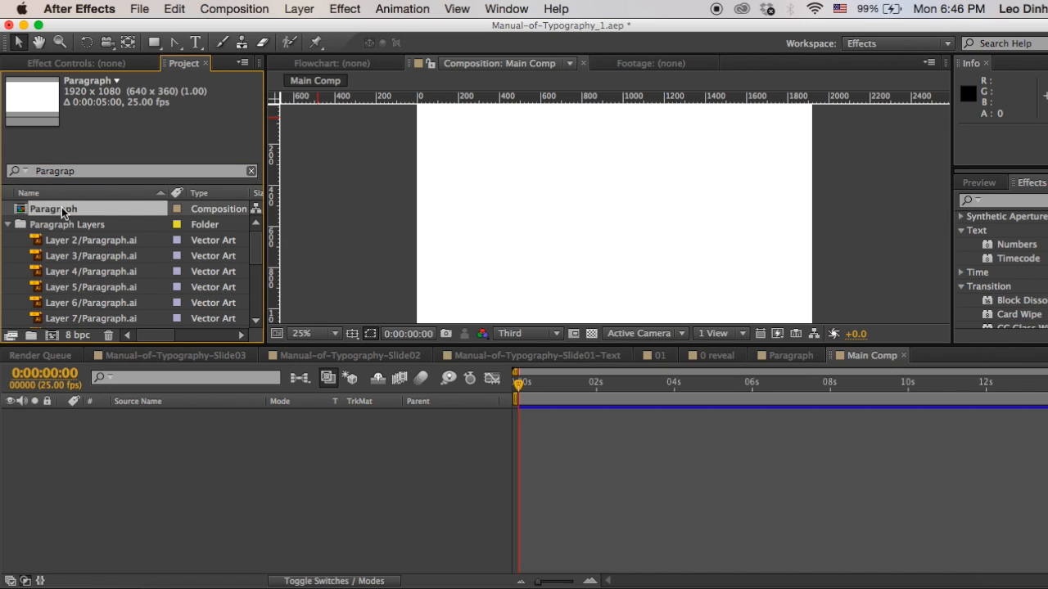
drag(119, 475, 118, 445)
Find the 01 composition in the project and add it to Main Comp below the Paragraph layer.
click(87, 175)
double_click(87, 175)
text(01)
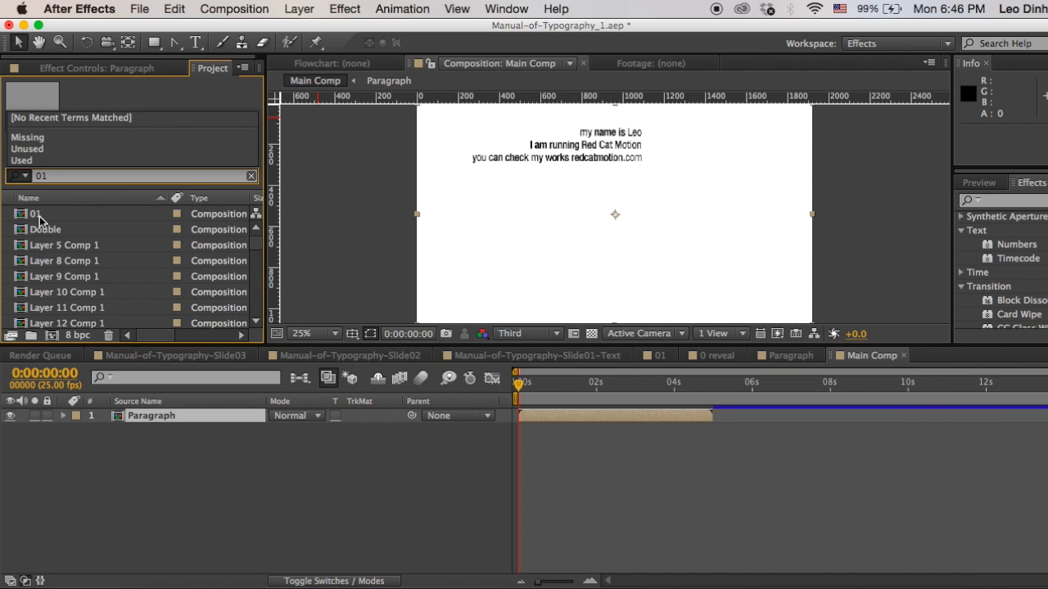
click(70, 214)
drag(70, 214, 119, 442)
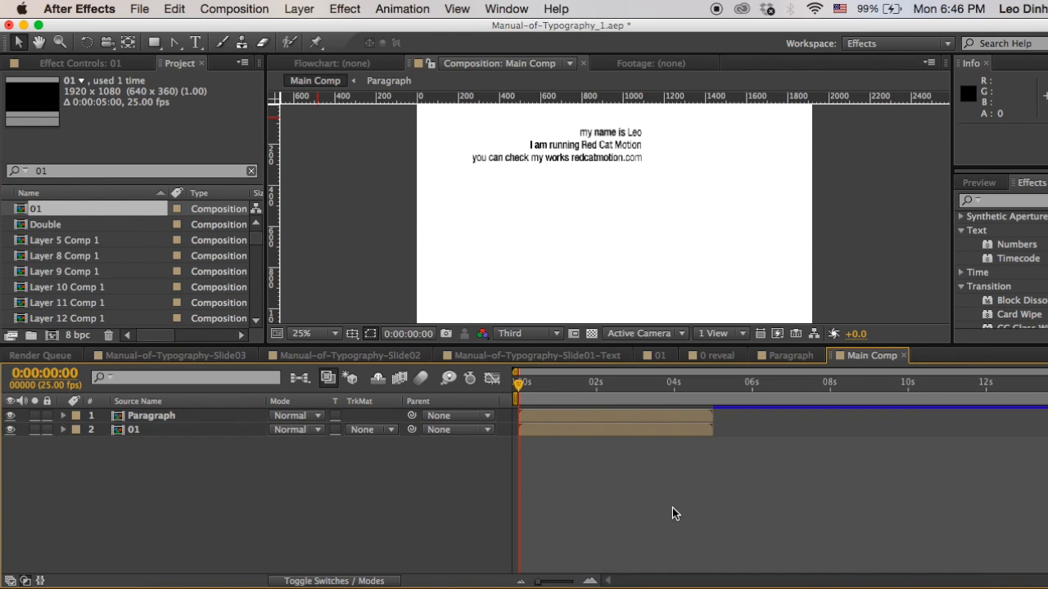
Add a one-node 35mm camera named Camera 1 to Main Comp.
click(319, 8)
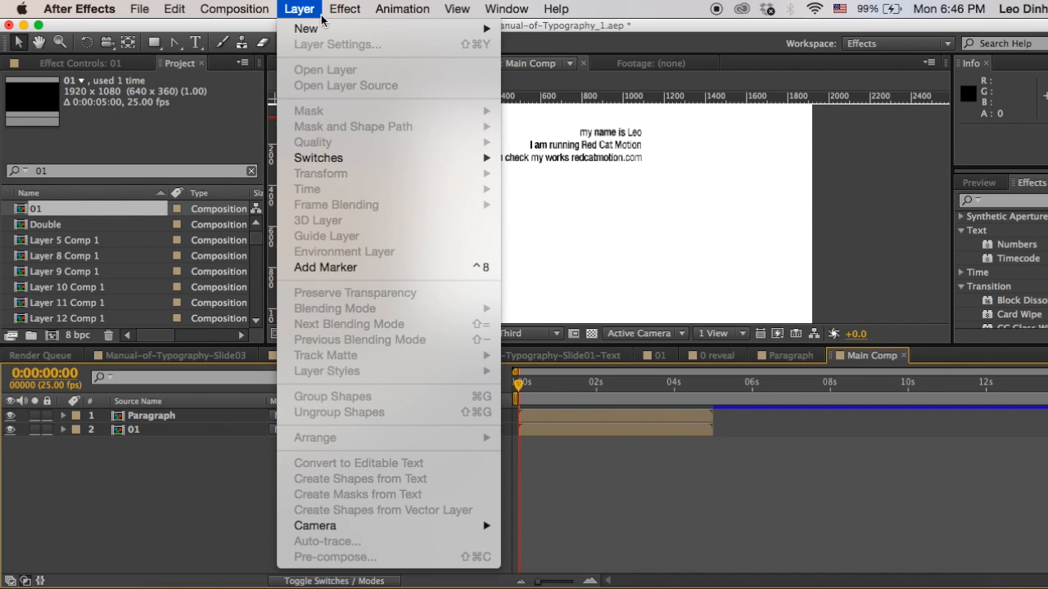
mouse_move(326, 32)
click(590, 80)
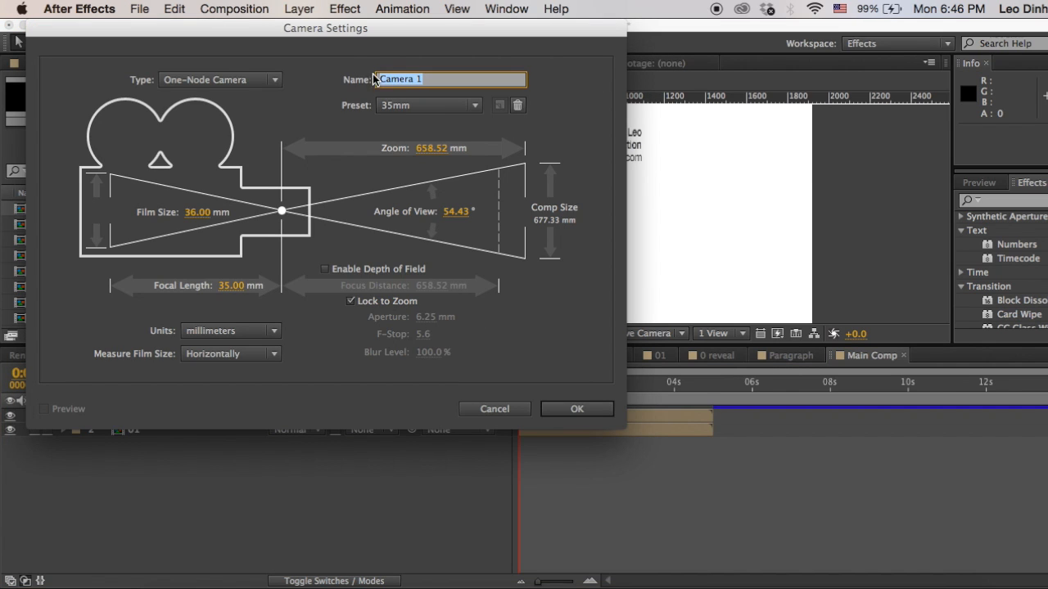
click(189, 82)
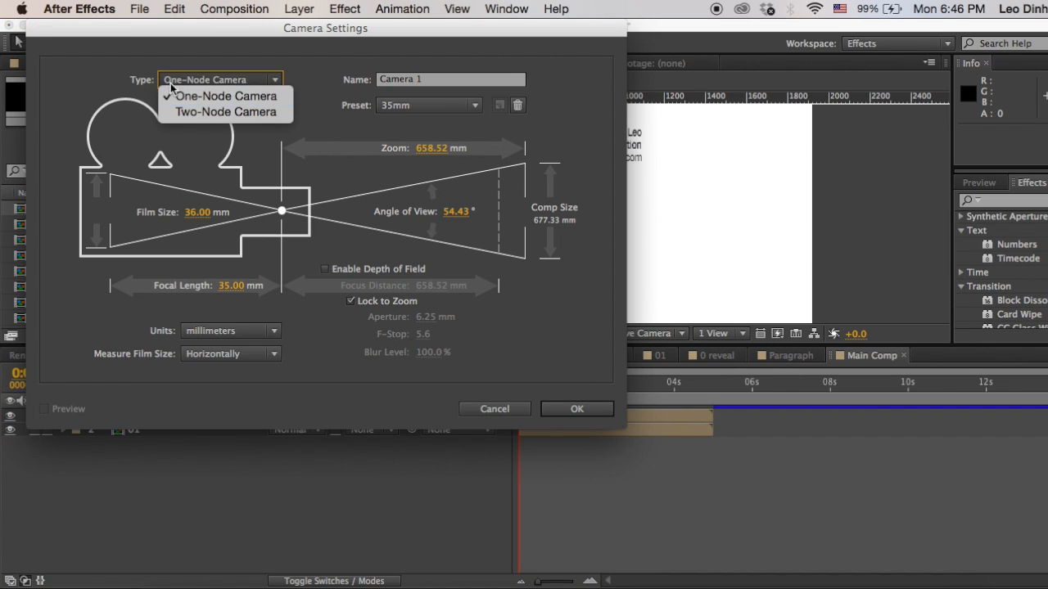
click(109, 80)
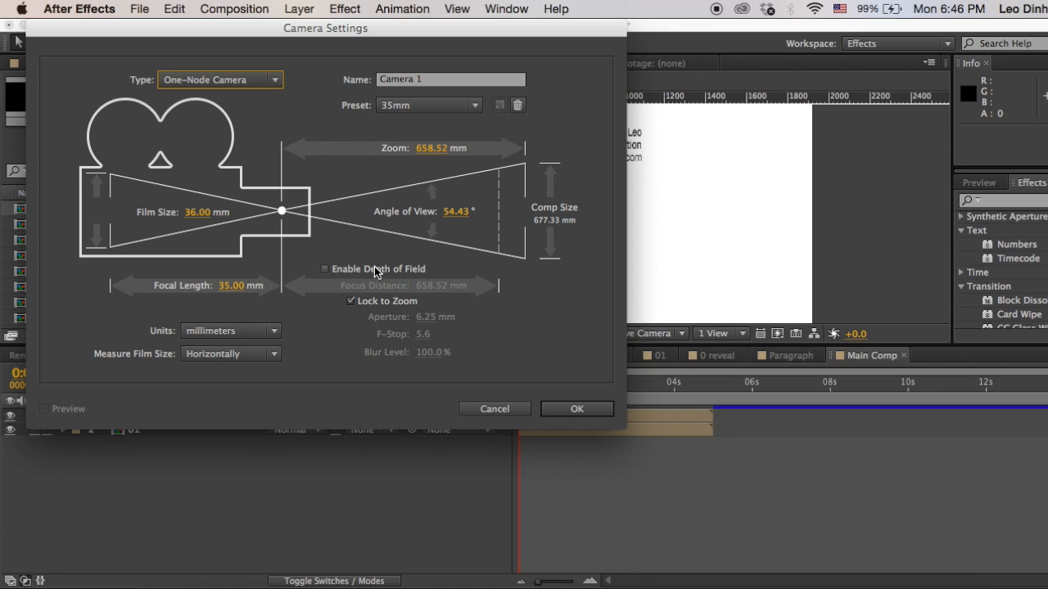
click(573, 409)
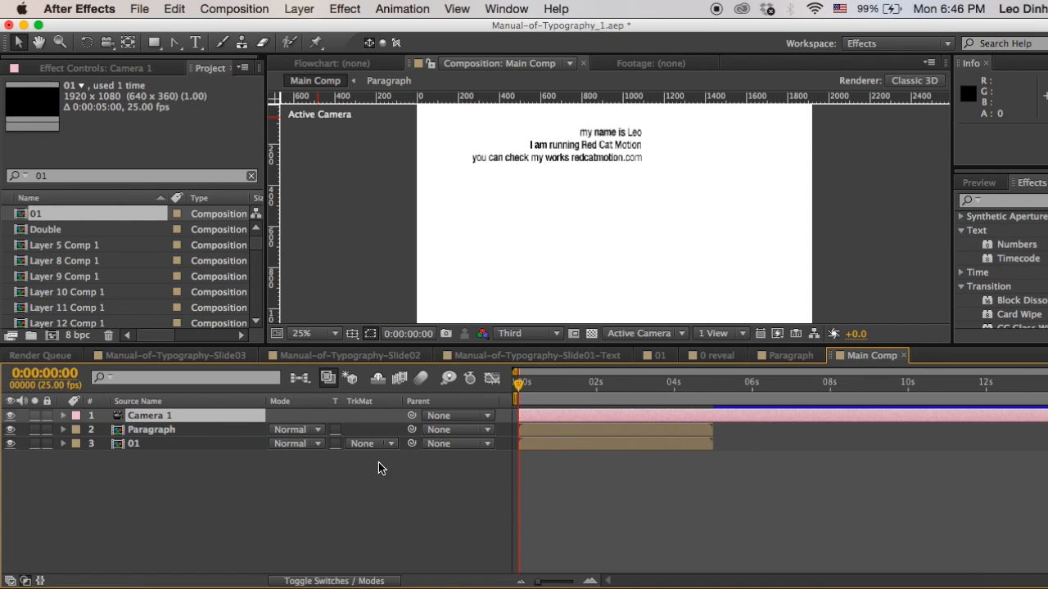
Turn the Paragraph and 01 layers into 3D layers.
click(318, 581)
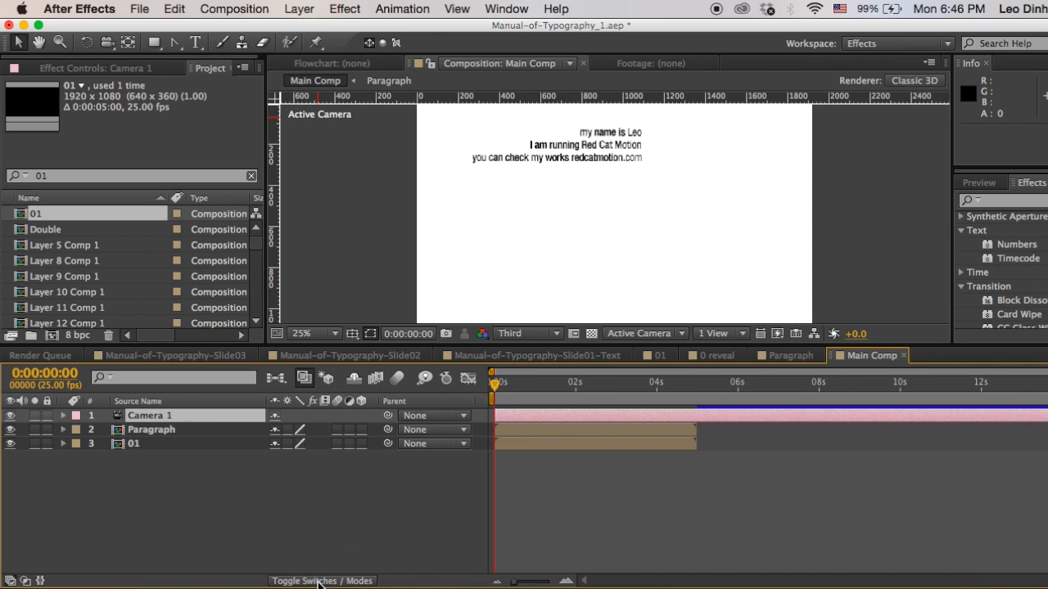
click(190, 429)
shift+click(183, 442)
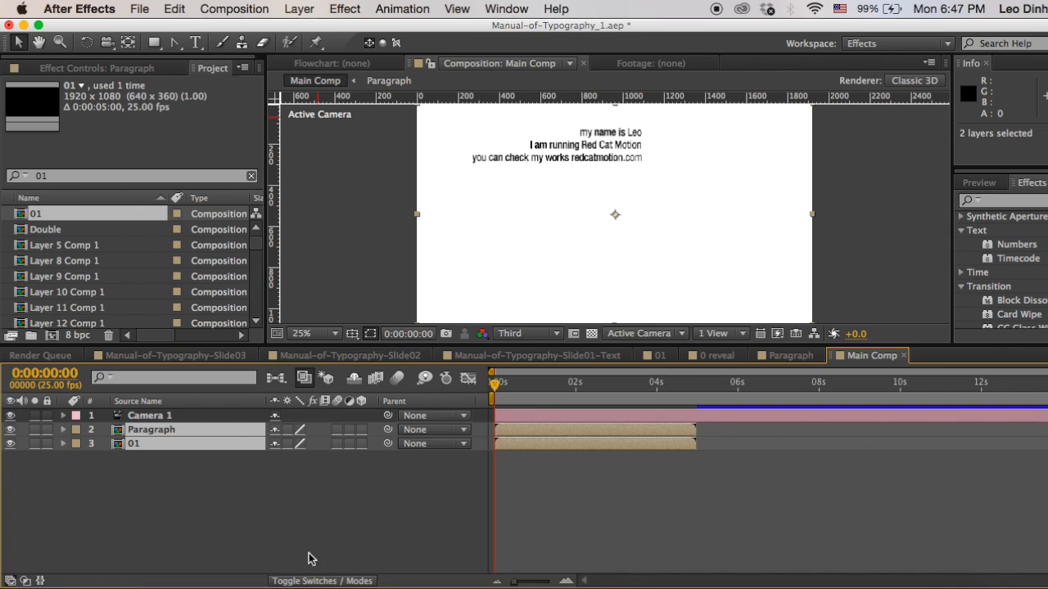
click(290, 581)
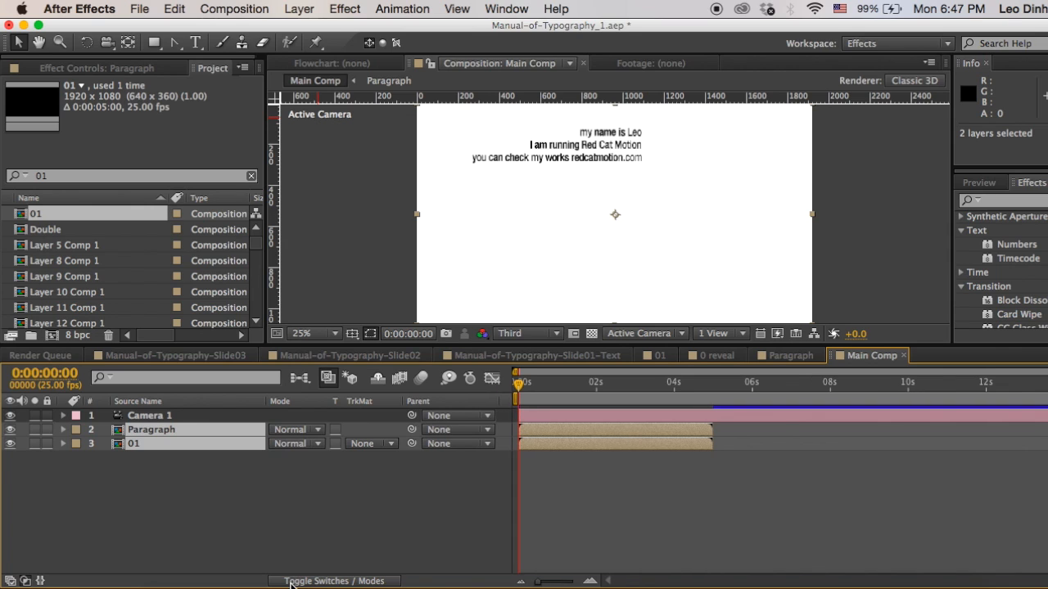
click(360, 581)
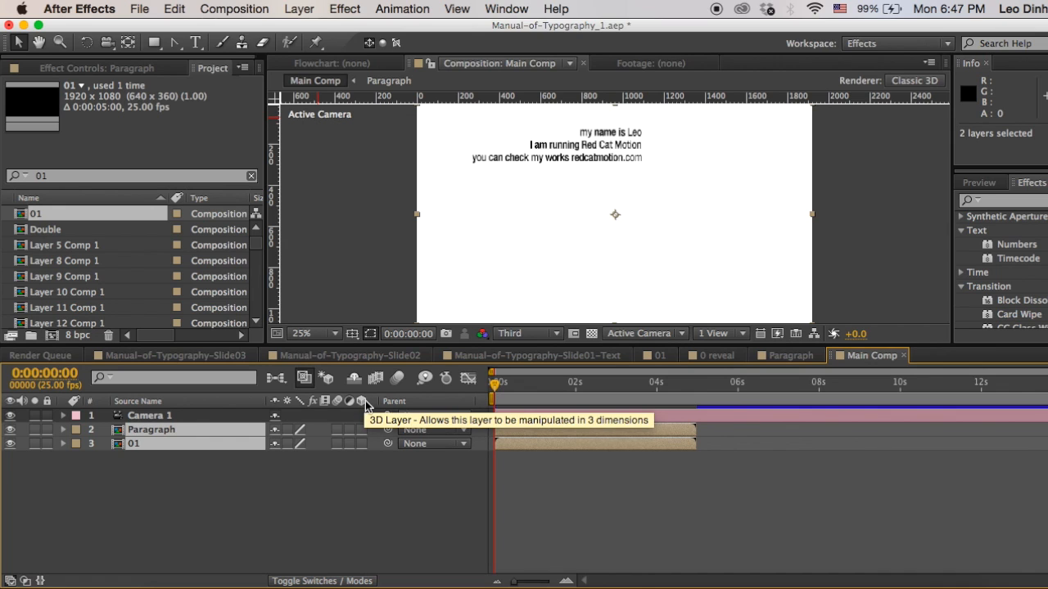
drag(361, 428, 362, 445)
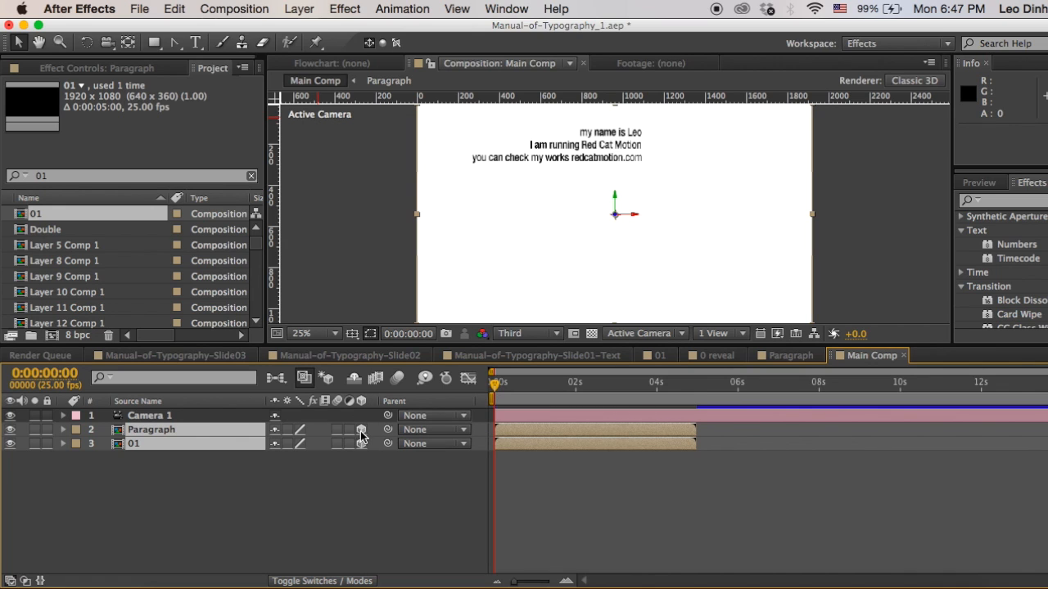
click(334, 470)
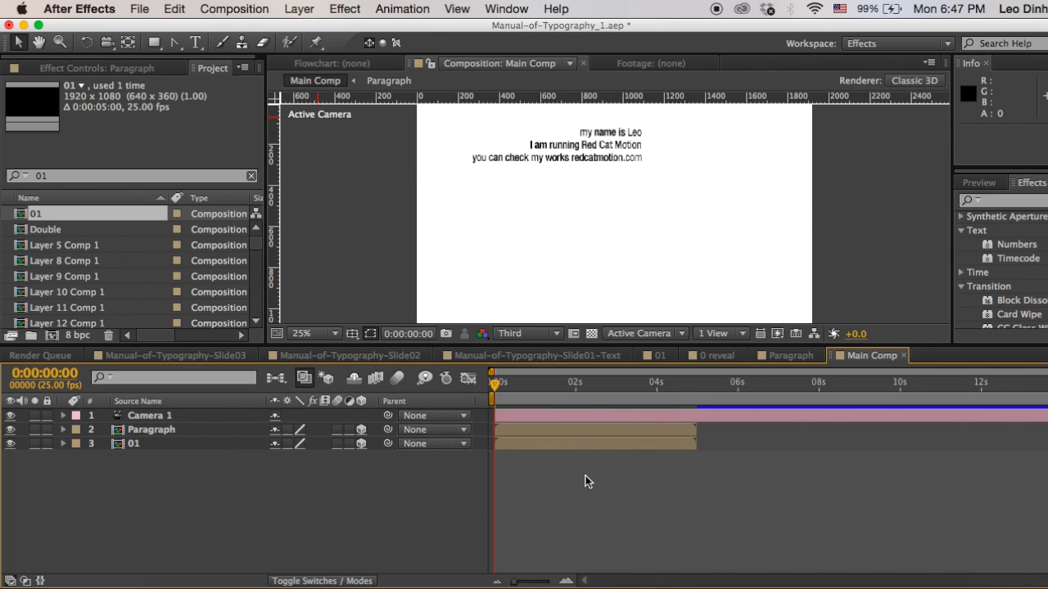
Reveal Camera 1's Position and show the composition in two horizontal views, Top and Active Camera.
click(514, 413)
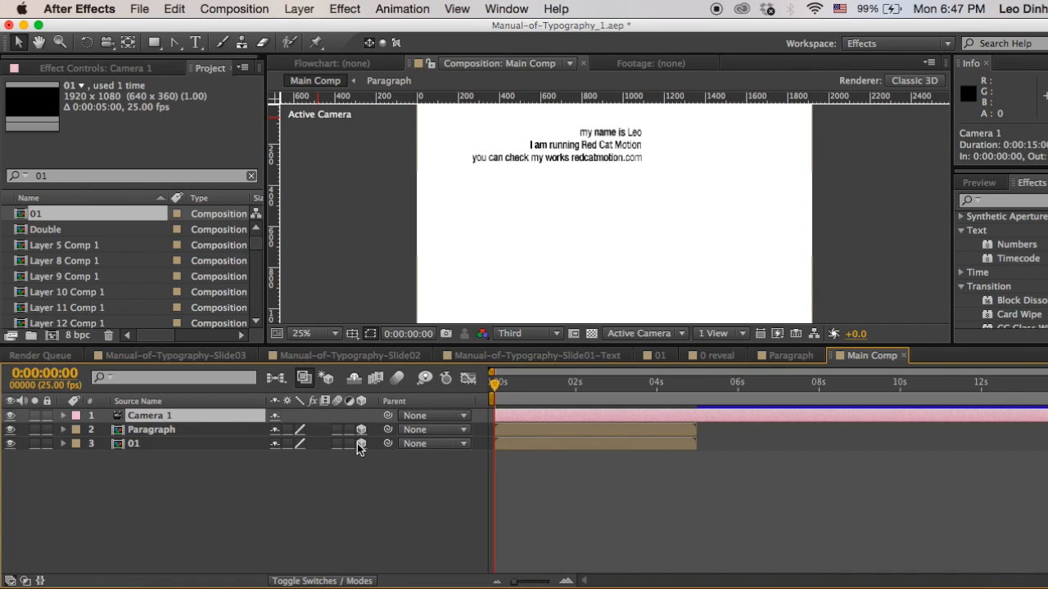
key(p)
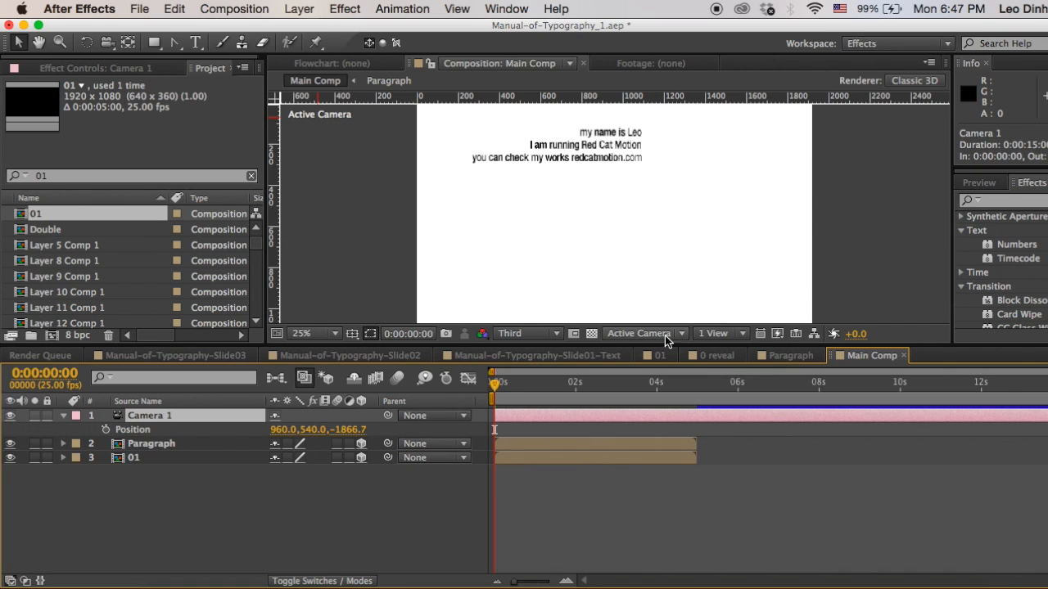
click(724, 332)
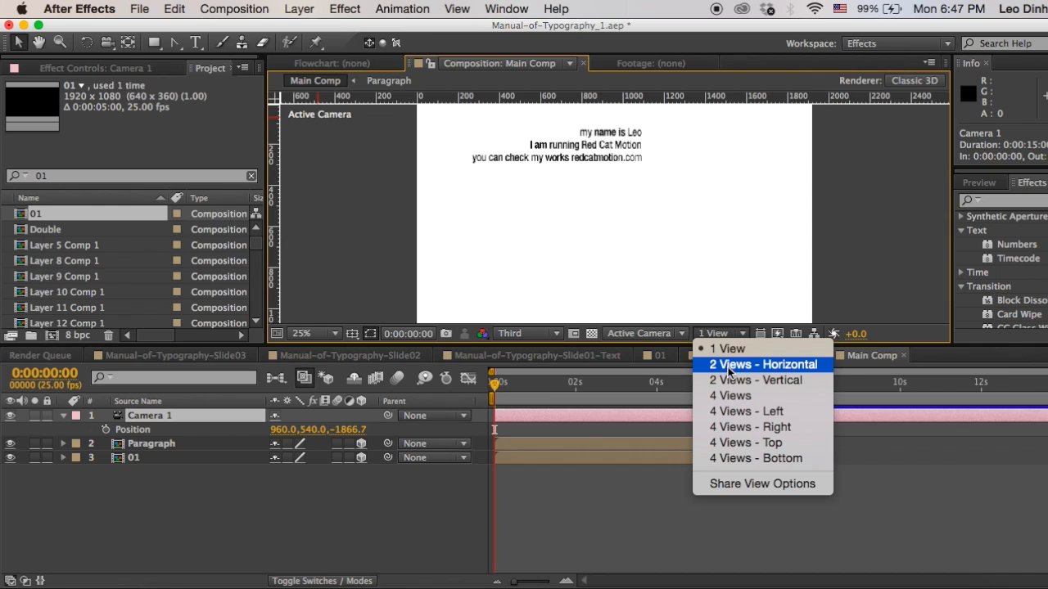
click(730, 367)
key(space)
drag(420, 283, 404, 186)
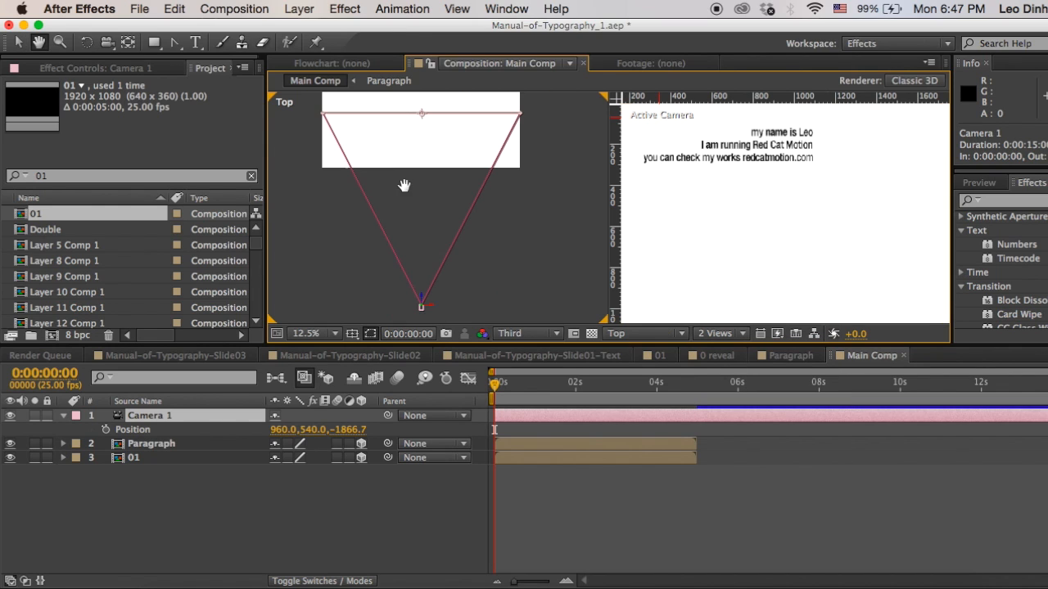
scroll(434, 201, down, 1)
mouse_move(433, 257)
mouse_down()
mouse_move(431, 162)
mouse_move(436, 251)
mouse_up()
drag(696, 159, 718, 201)
drag(512, 154, 499, 178)
drag(778, 199, 779, 195)
key(v)
scroll(778, 195, down, 1)
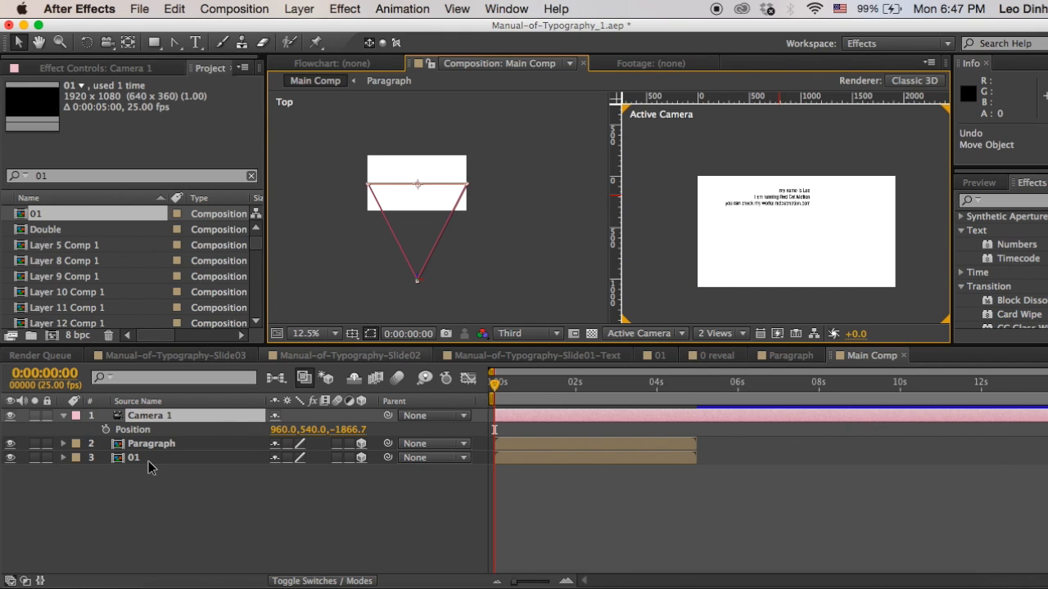
Move Camera 1 closer to the layers, to about -842.7 in Z, and preview the soloed 01 layer in a single view.
click(152, 461)
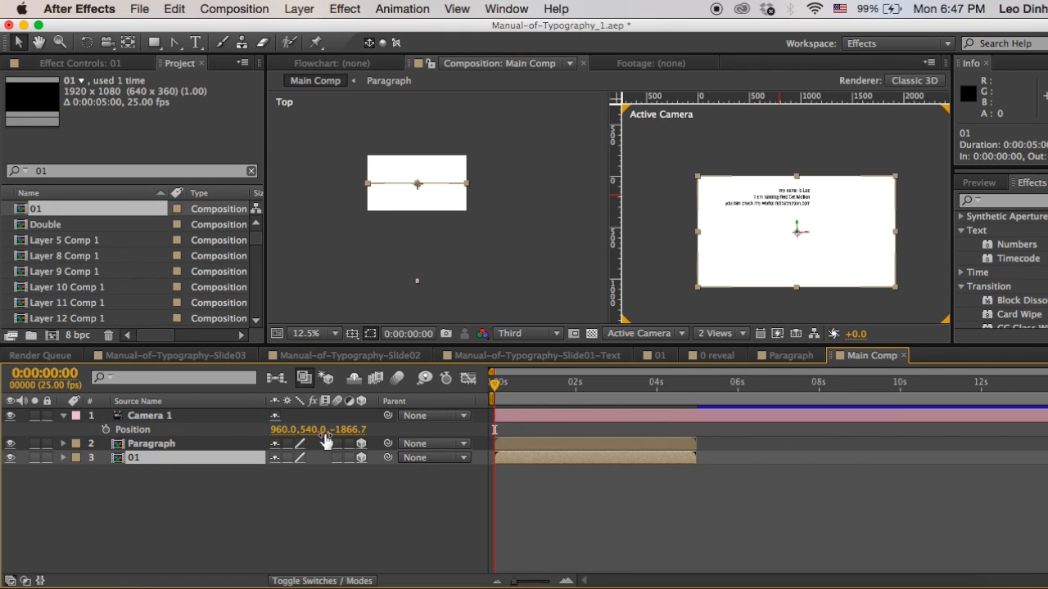
drag(415, 283, 421, 227)
click(35, 457)
click(140, 457)
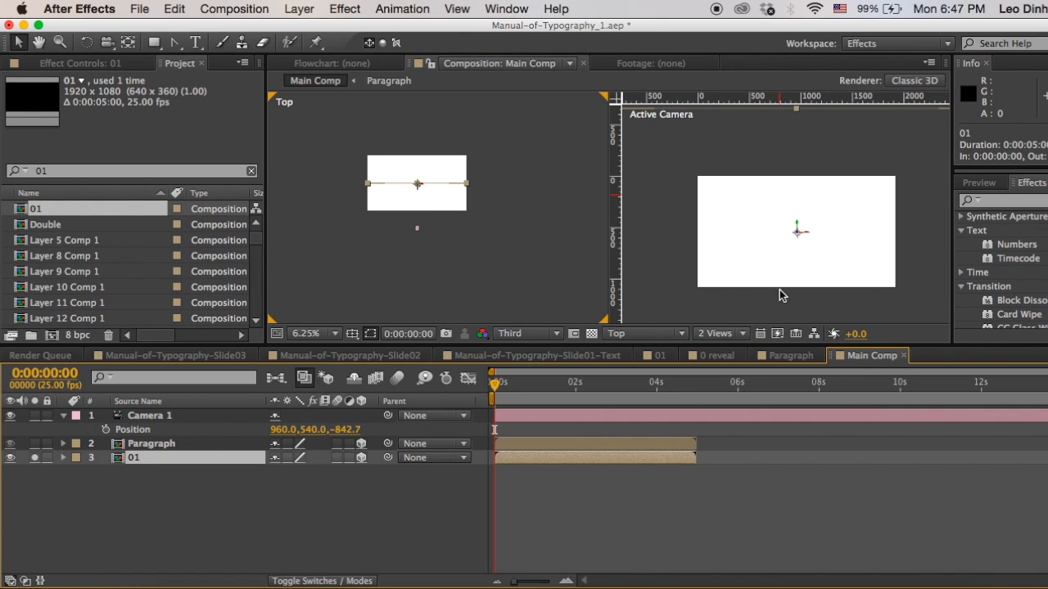
click(717, 334)
click(714, 347)
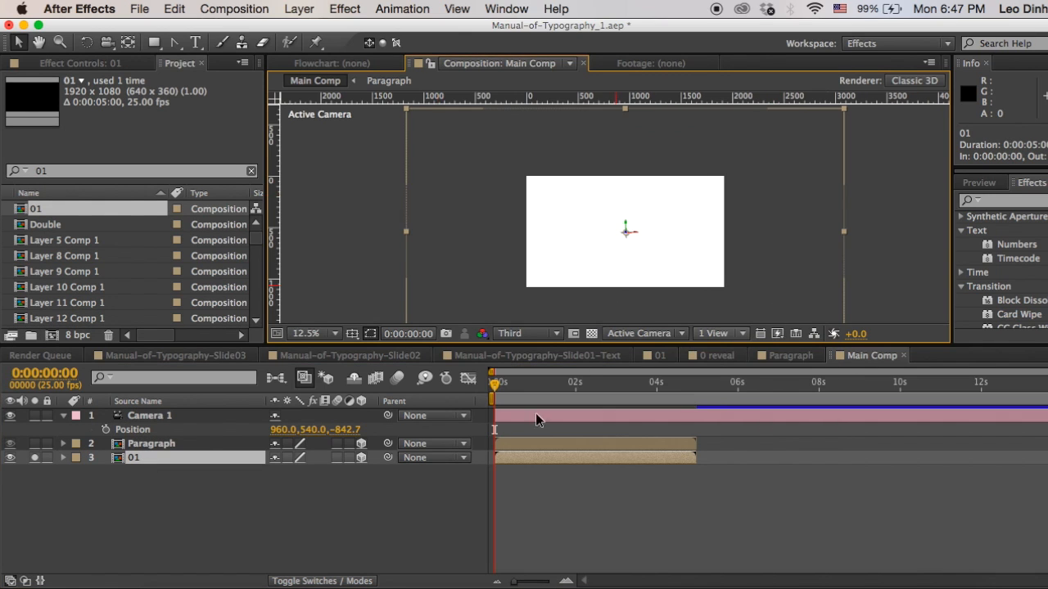
key(KP_0)
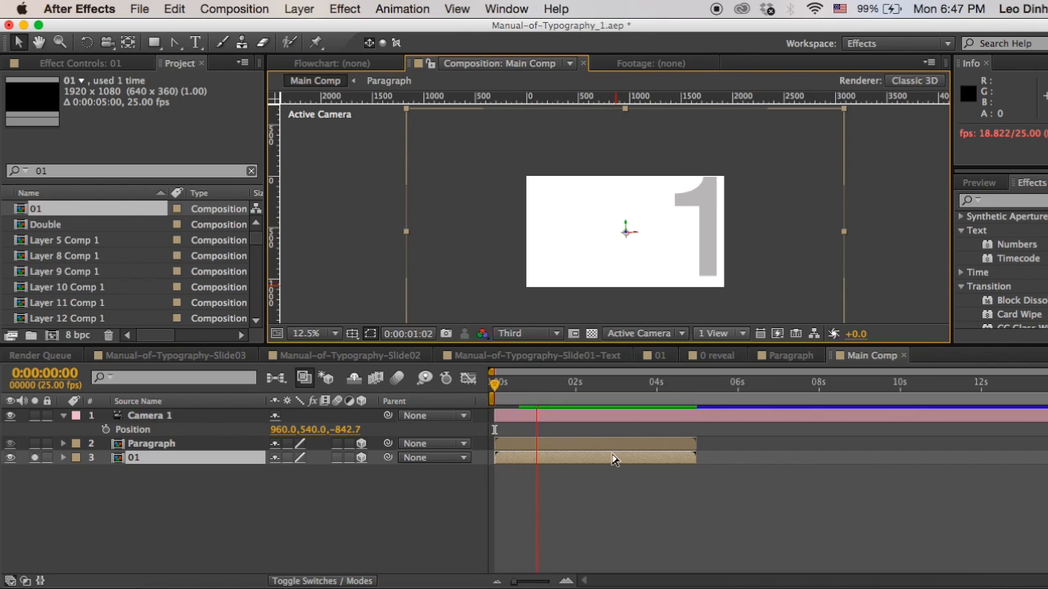
Return to two horizontal views and try shifting Camera 1 sideways in the Top view.
click(525, 415)
click(714, 333)
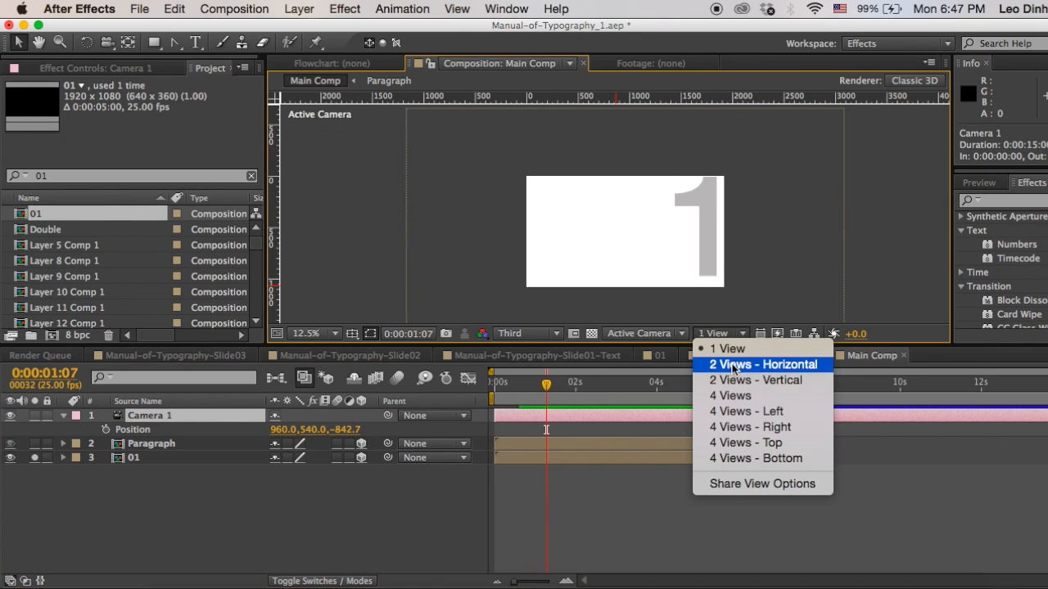
click(733, 365)
mouse_move(417, 218)
mouse_down()
mouse_move(416, 199)
mouse_move(451, 201)
mouse_move(437, 201)
mouse_move(434, 188)
mouse_move(435, 218)
mouse_up()
Undo the Camera 1 moves and the solo on layer 01.
key(super+z)
key(super+z)
key(super+z)
key(super+z)
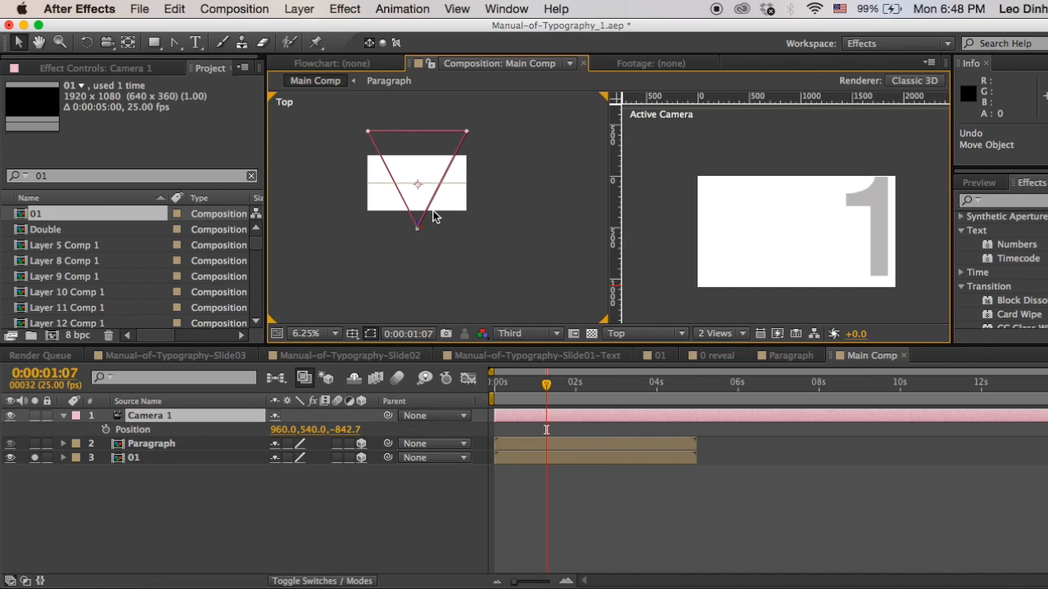
key(super+z)
key(super+z)
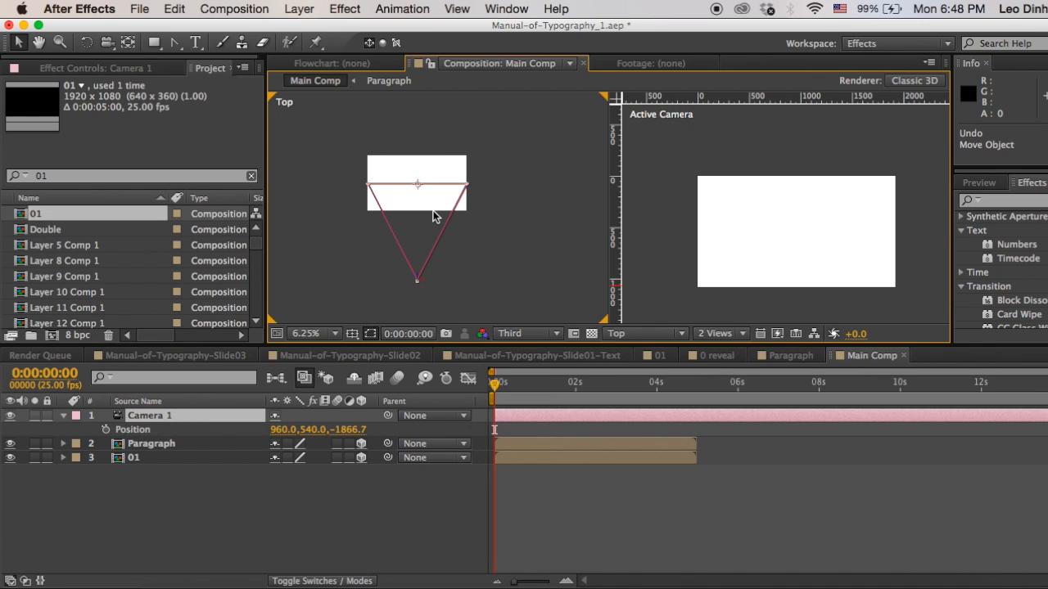
Enable Collapse Transformations for the 01 layer in Main Comp.
click(145, 461)
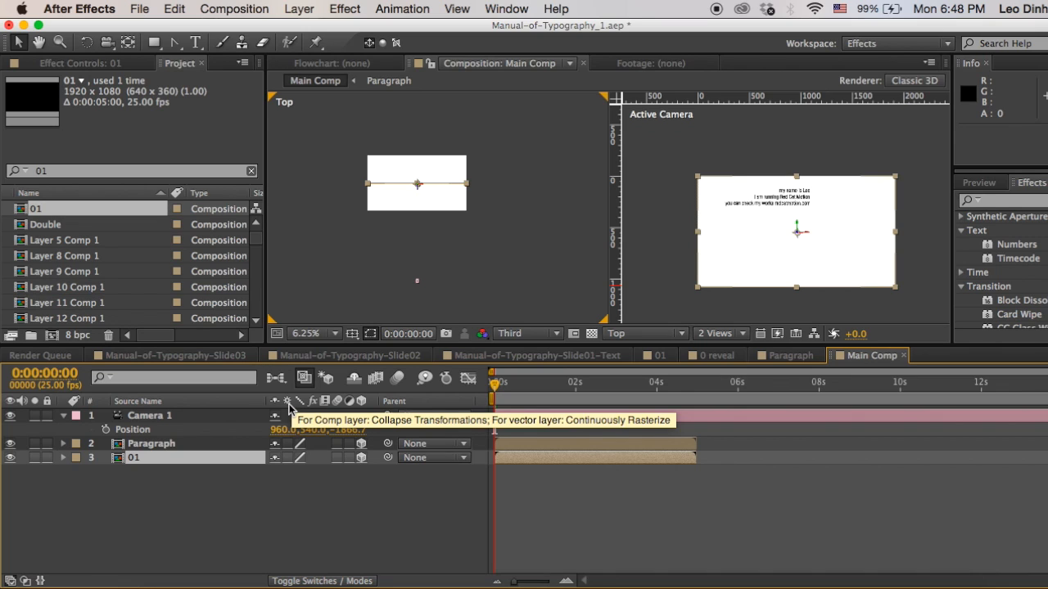
click(288, 457)
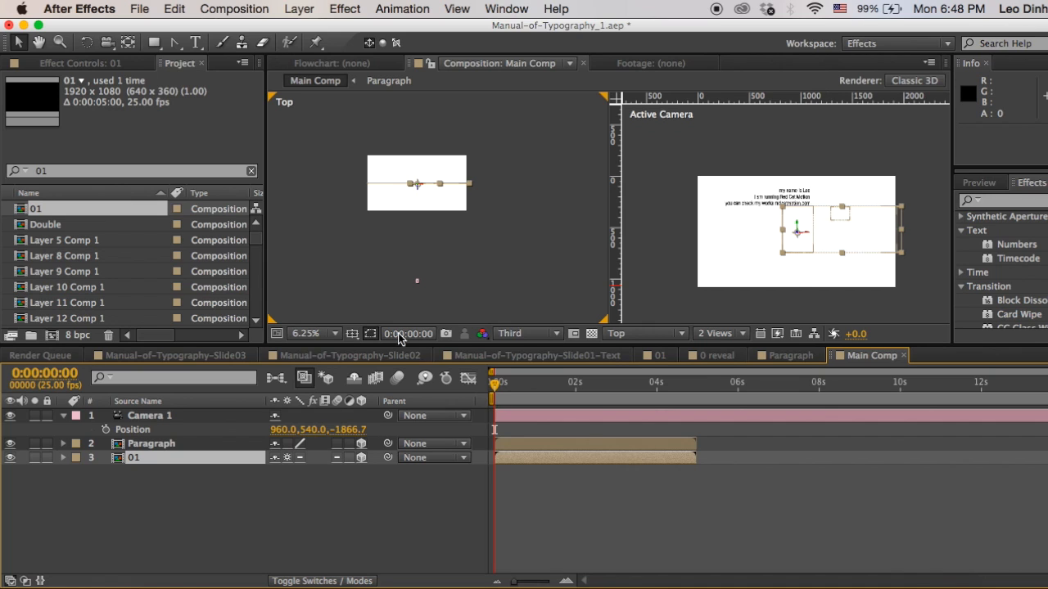
Preview Main Comp with Collapse Transformations disabled on the 01 layer, and enable the switch again.
click(289, 457)
key(space)
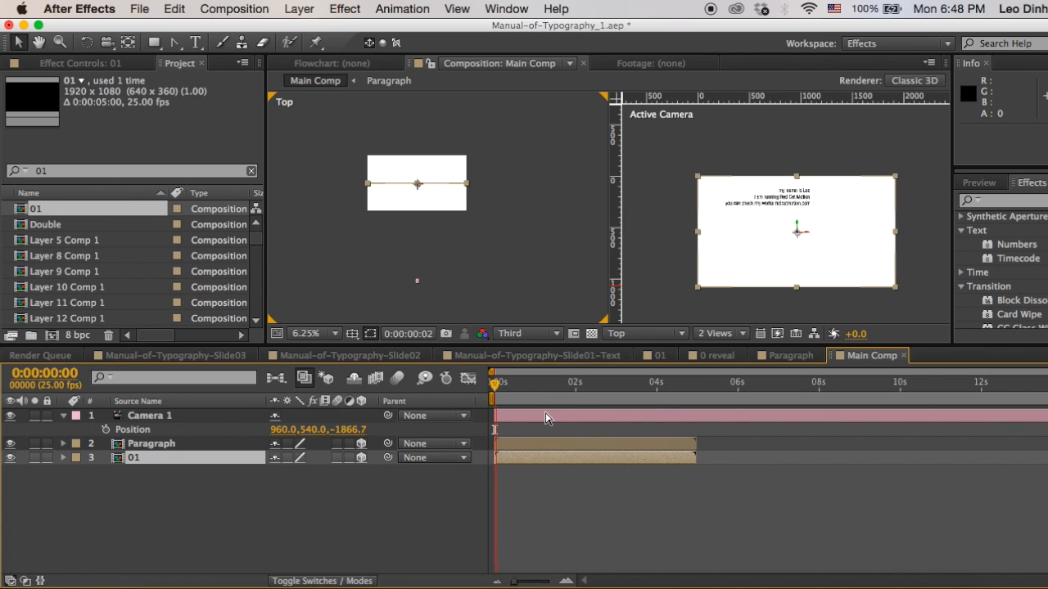
key(space)
click(287, 458)
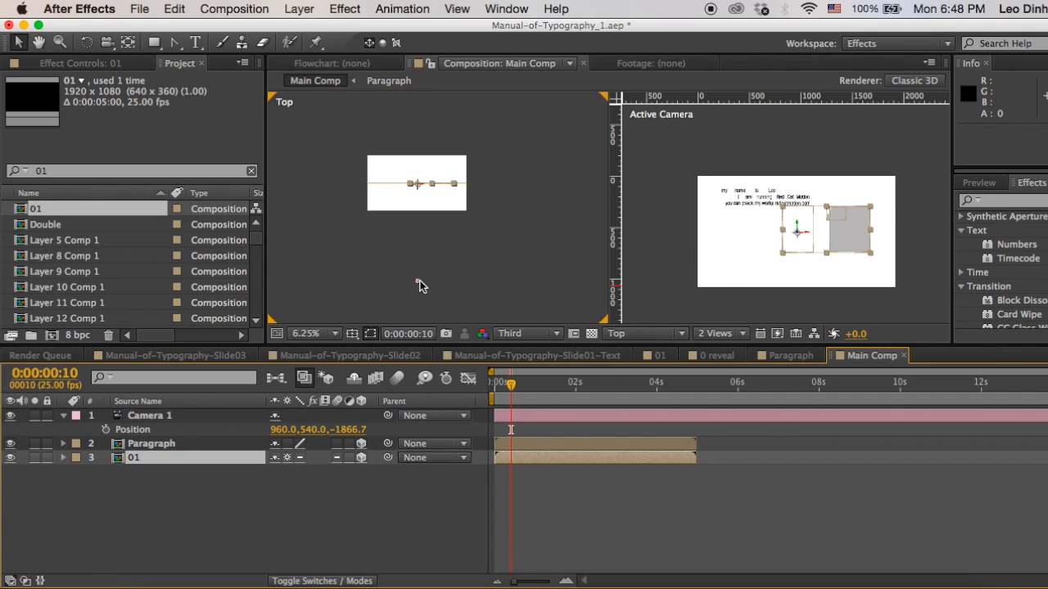
Try moving Camera 1 farther from the layers in the Top view and undo the move.
click(418, 281)
drag(419, 276, 417, 312)
key(super+z)
click(523, 459)
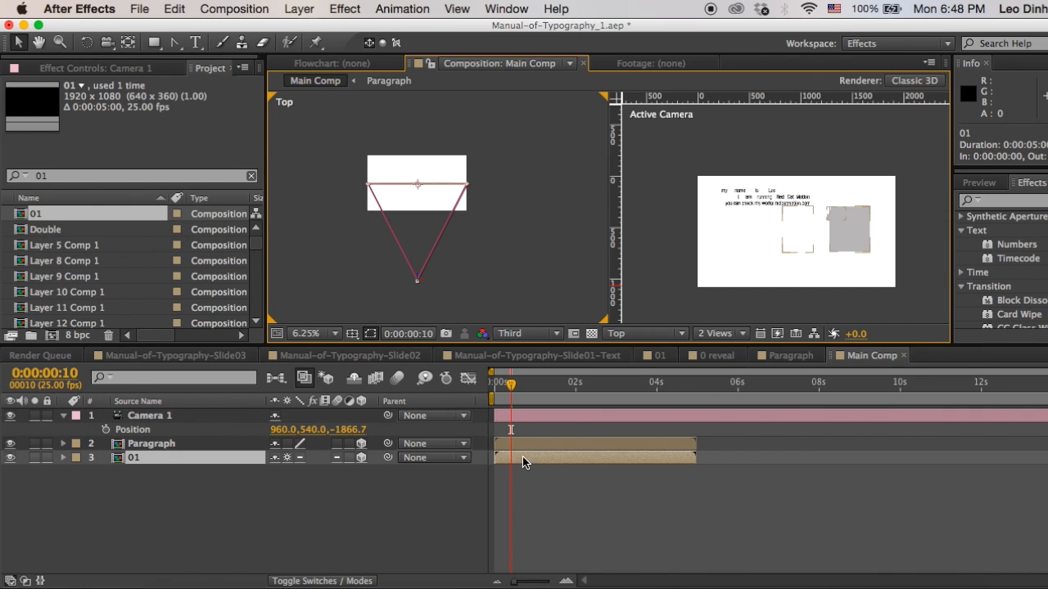
click(417, 281)
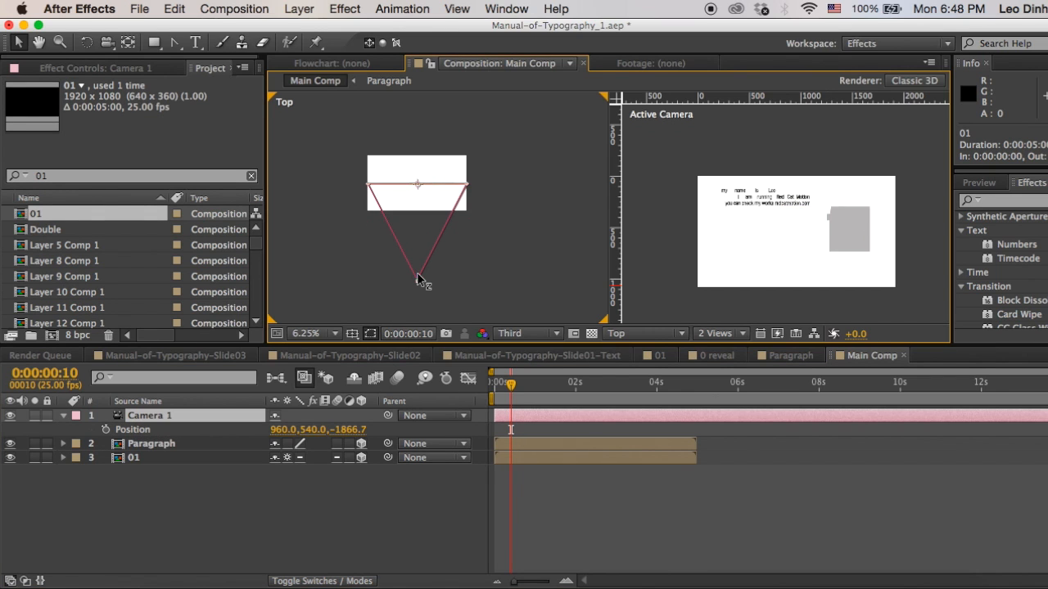
Open the 01 composition, make all four of its layers 3D, and check the frame at 0:00:00:13.
click(196, 459)
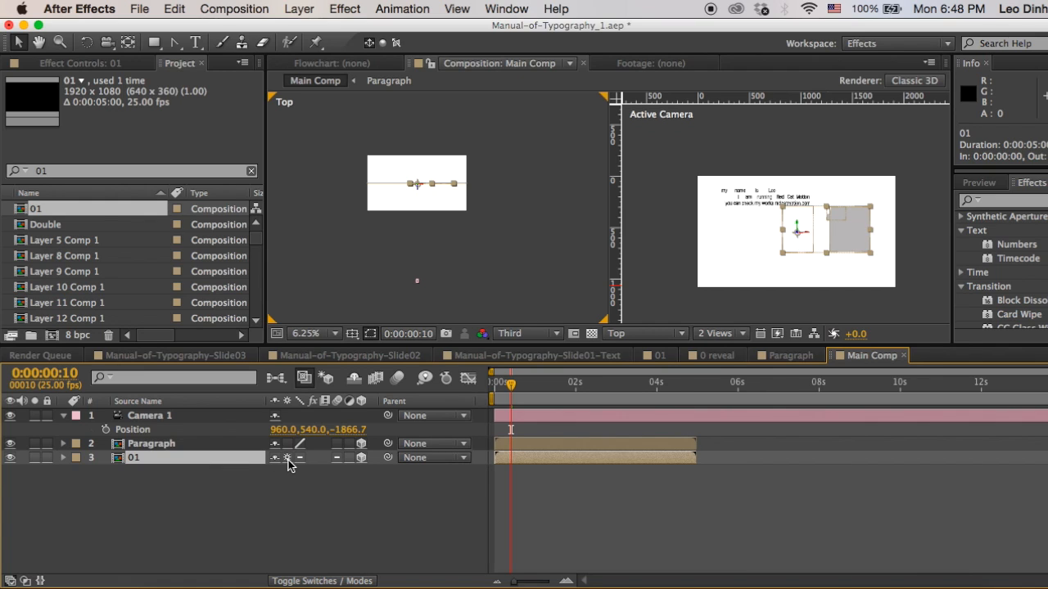
double_click(201, 457)
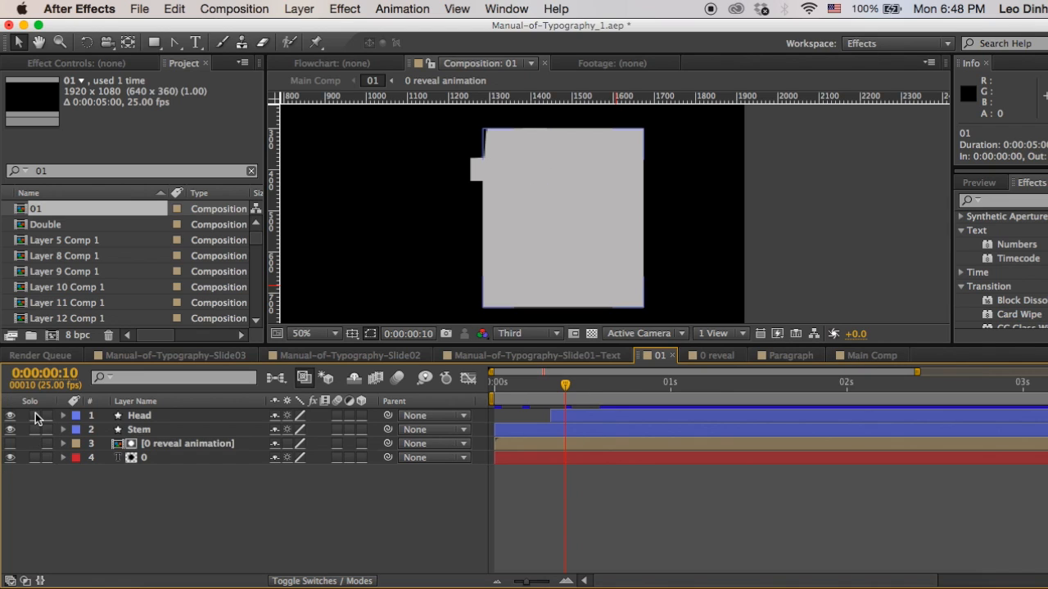
drag(34, 415, 34, 429)
drag(361, 415, 364, 479)
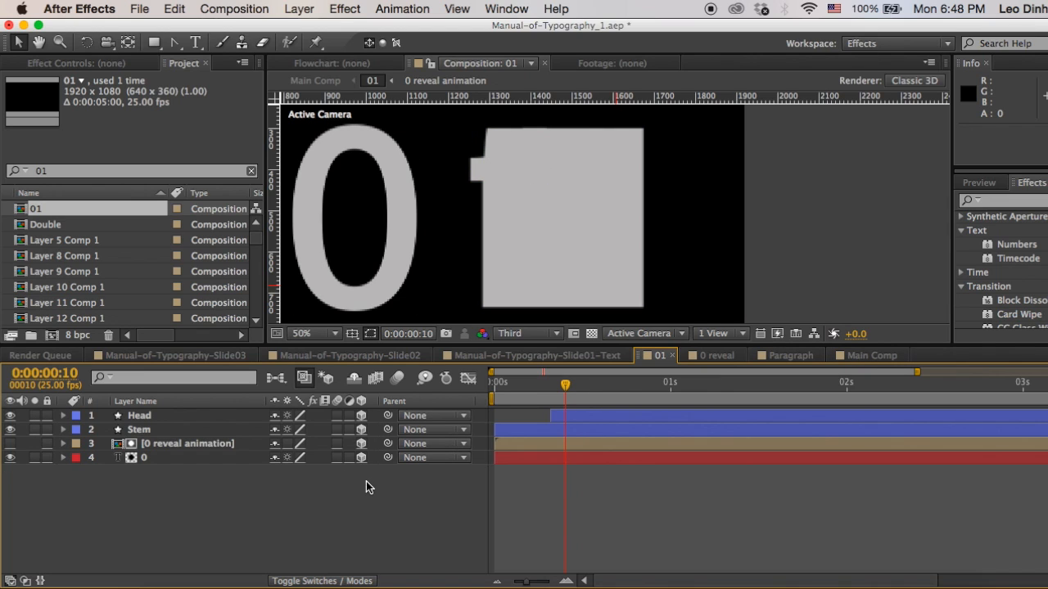
mouse_move(565, 384)
mouse_down()
mouse_move(537, 381)
mouse_move(585, 384)
mouse_up()
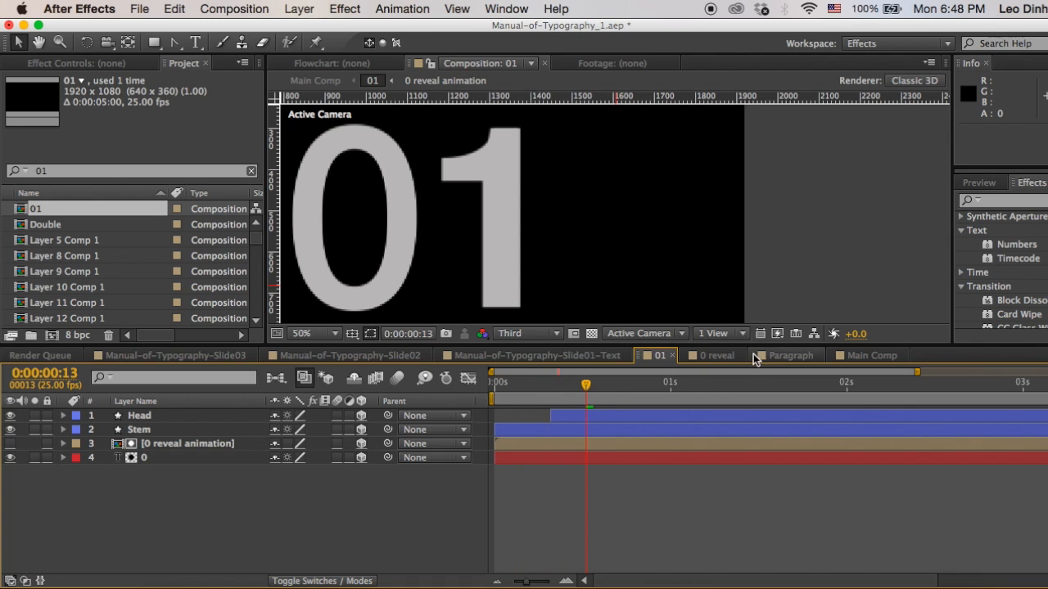
Return to Main Comp, try moving Camera 1 closer to the layers in the Top view, and undo the move.
click(874, 355)
click(192, 413)
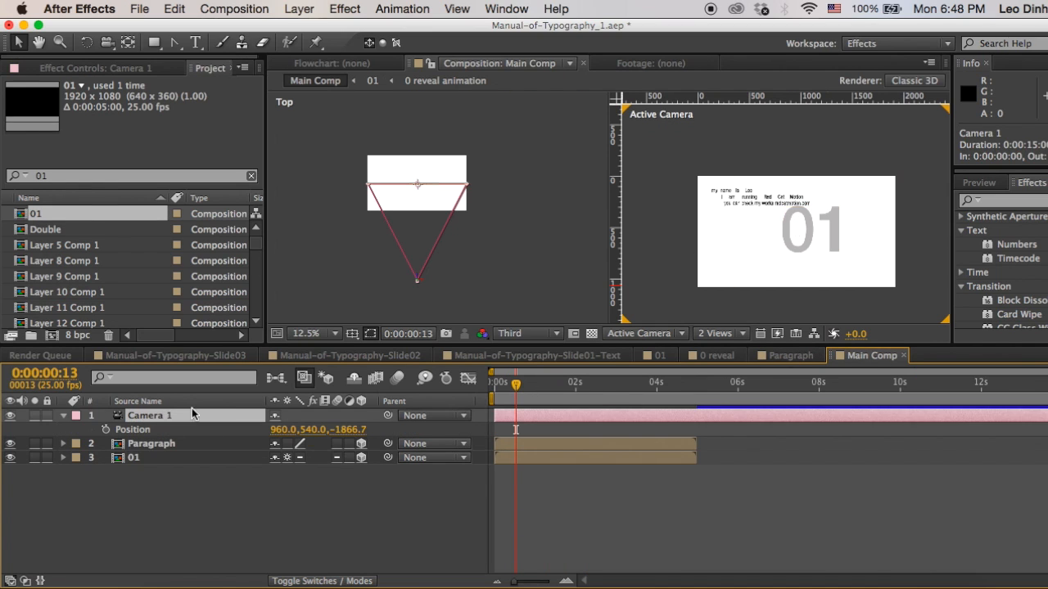
mouse_move(418, 279)
mouse_down()
mouse_move(421, 227)
mouse_move(417, 268)
mouse_up()
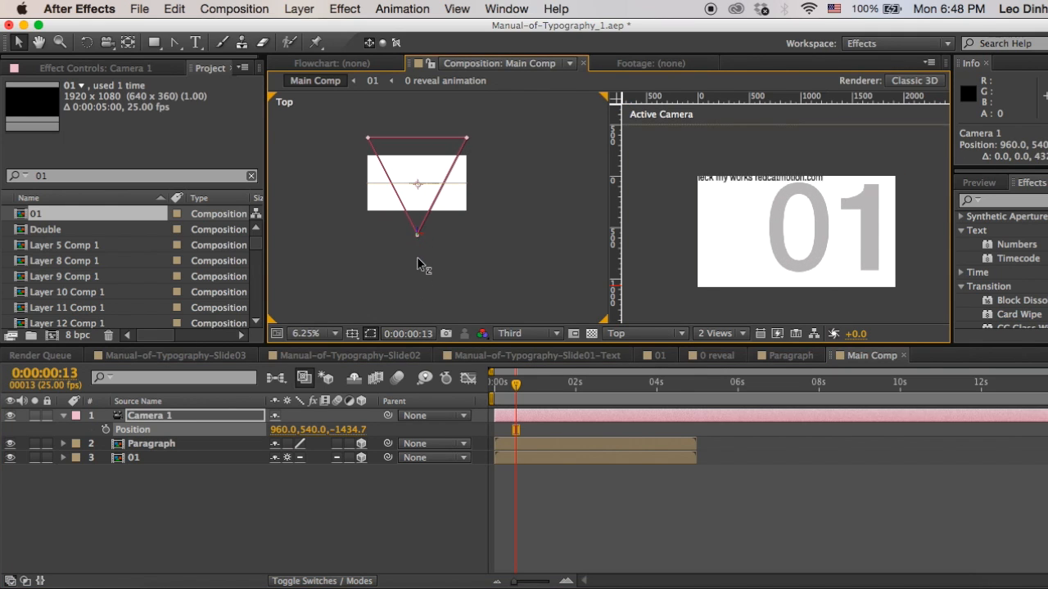
key(super+z)
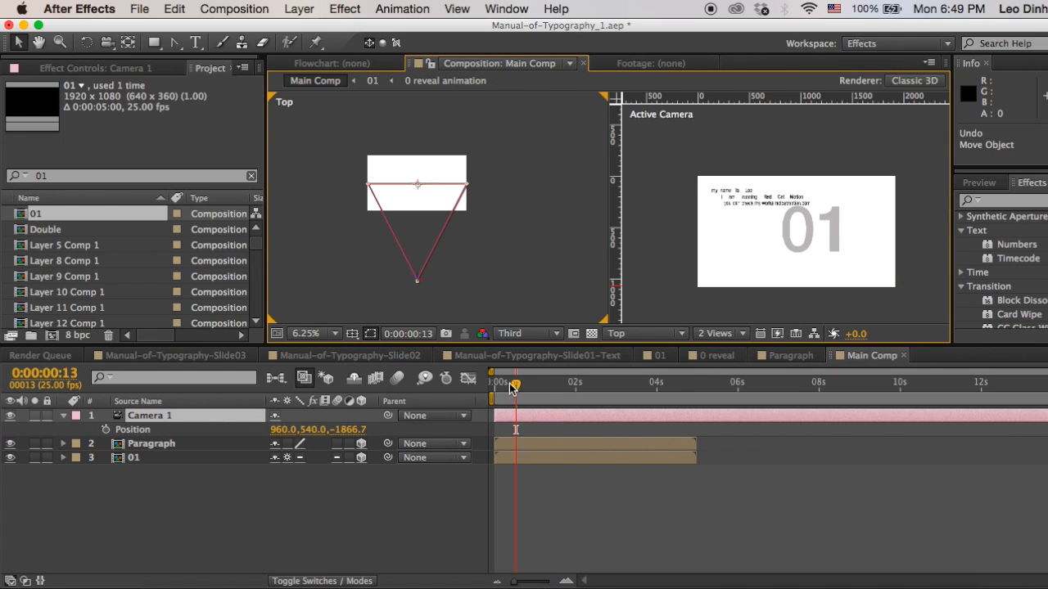
Preview Main Comp from its first frame.
drag(515, 385, 476, 384)
key(space)
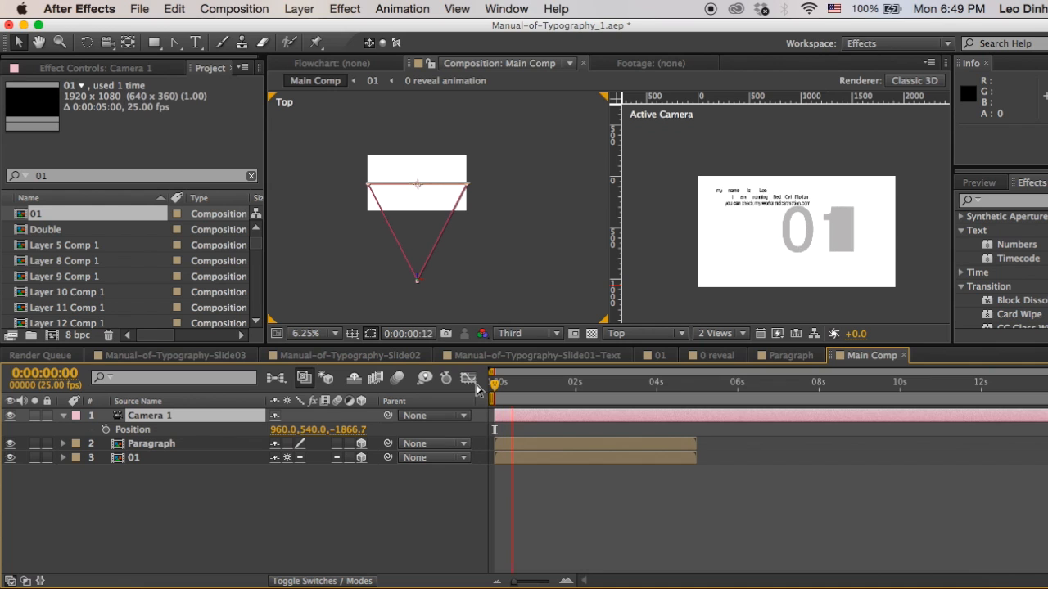
key(space)
Open the Paragraph composition and show the switches columns for its layers.
click(188, 450)
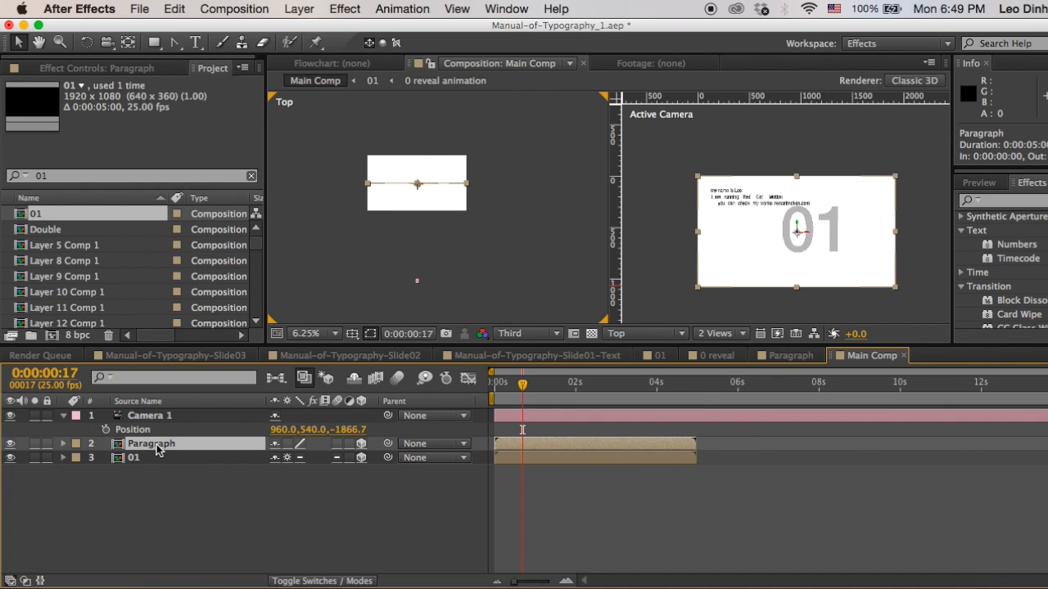
double_click(158, 449)
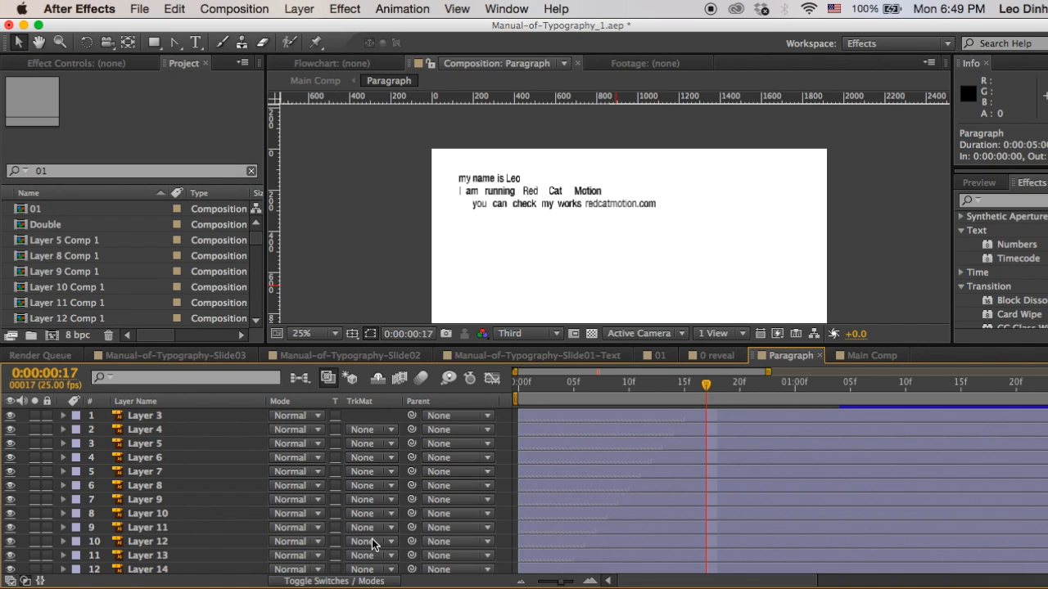
key(super+a)
click(348, 581)
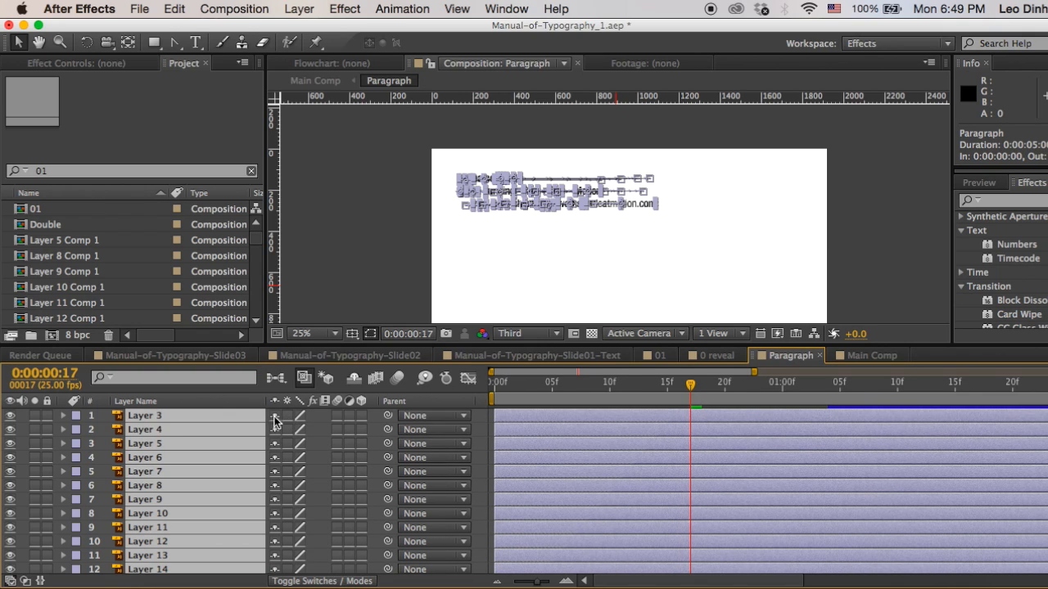
click(527, 250)
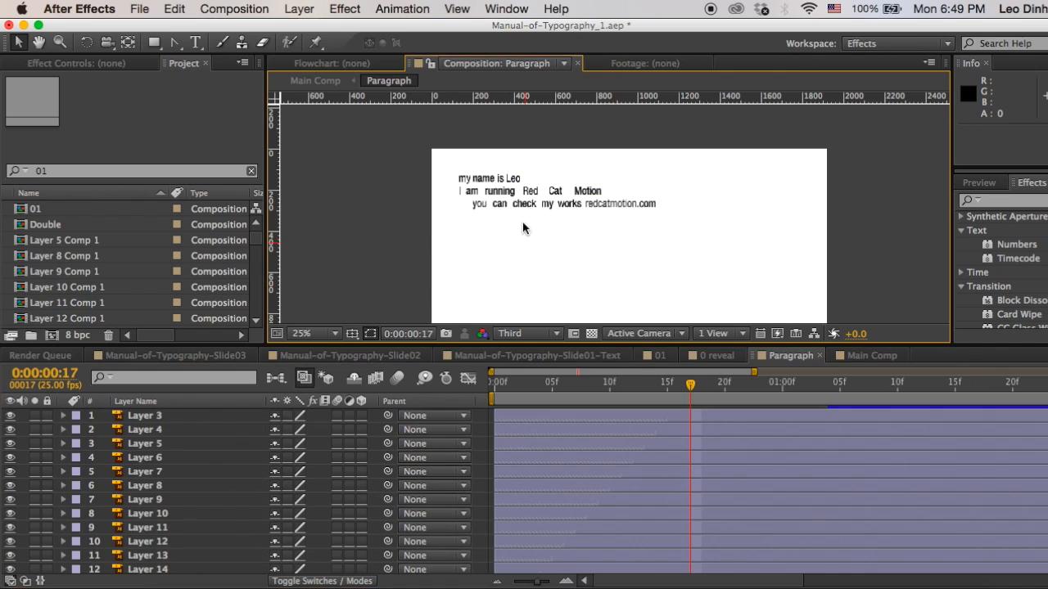
Try scaling Layer 18 up to 3525% with Continuously Rasterize enabled, and undo both changes.
click(463, 181)
drag(473, 175, 662, 27)
scroll(322, 541, down, 3)
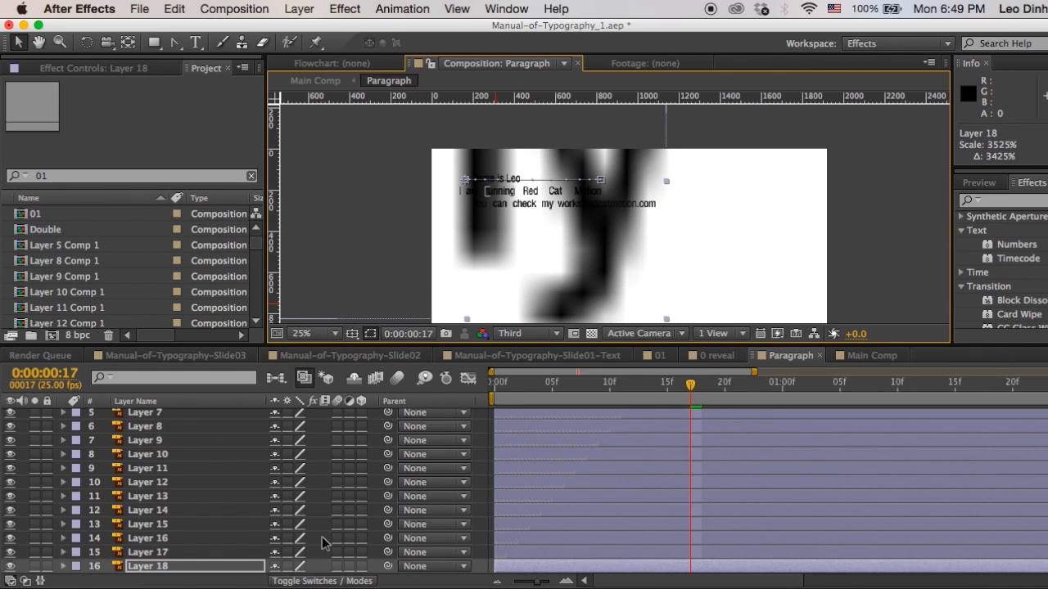
click(286, 565)
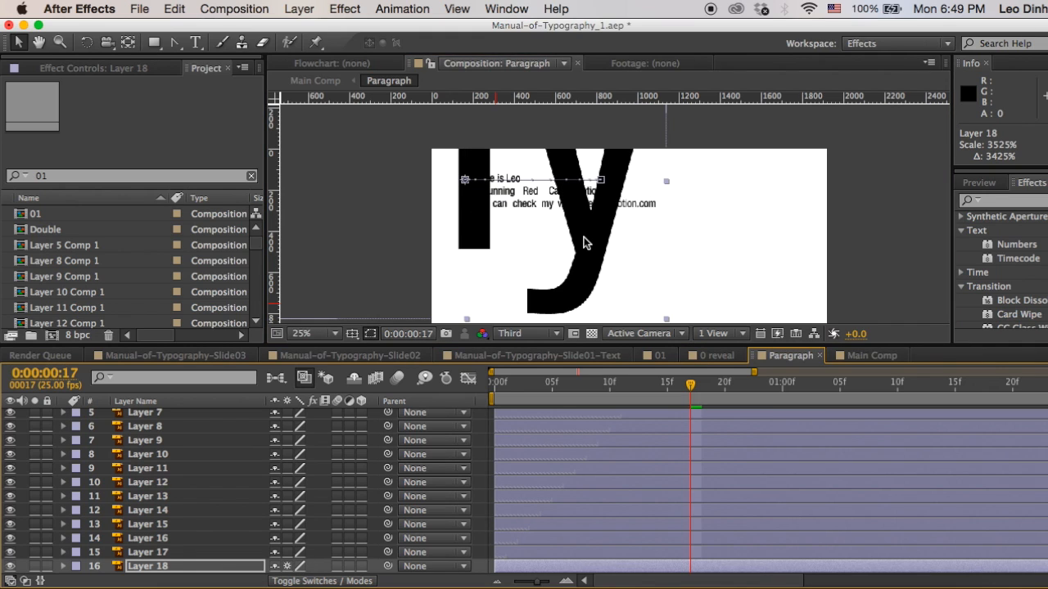
key(super+z)
key(super+z)
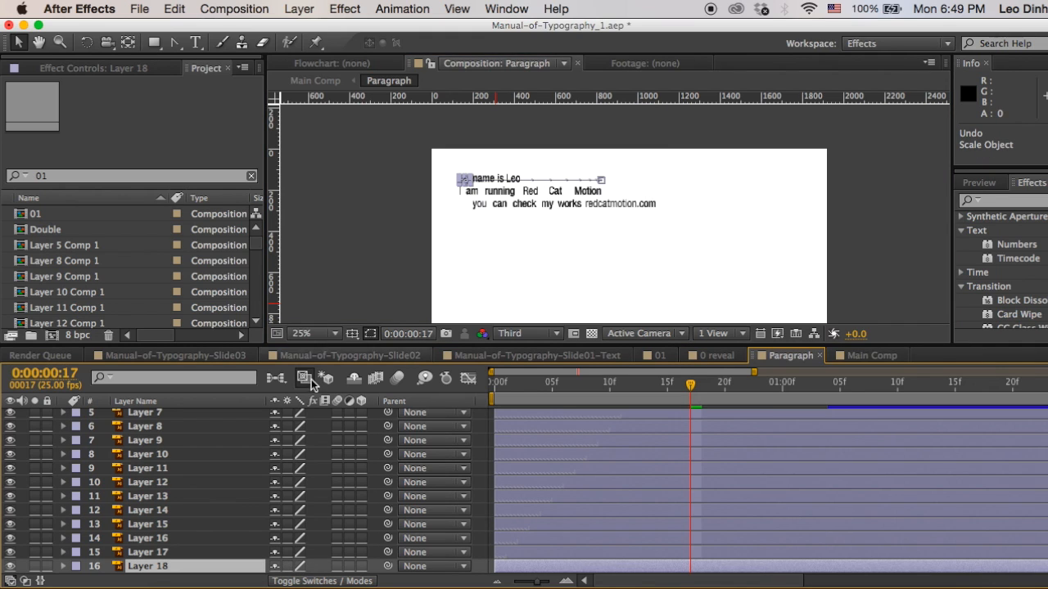
Enable Continuously Rasterize and the 3D switch for all layers in the Paragraph composition.
scroll(311, 458, up, 3)
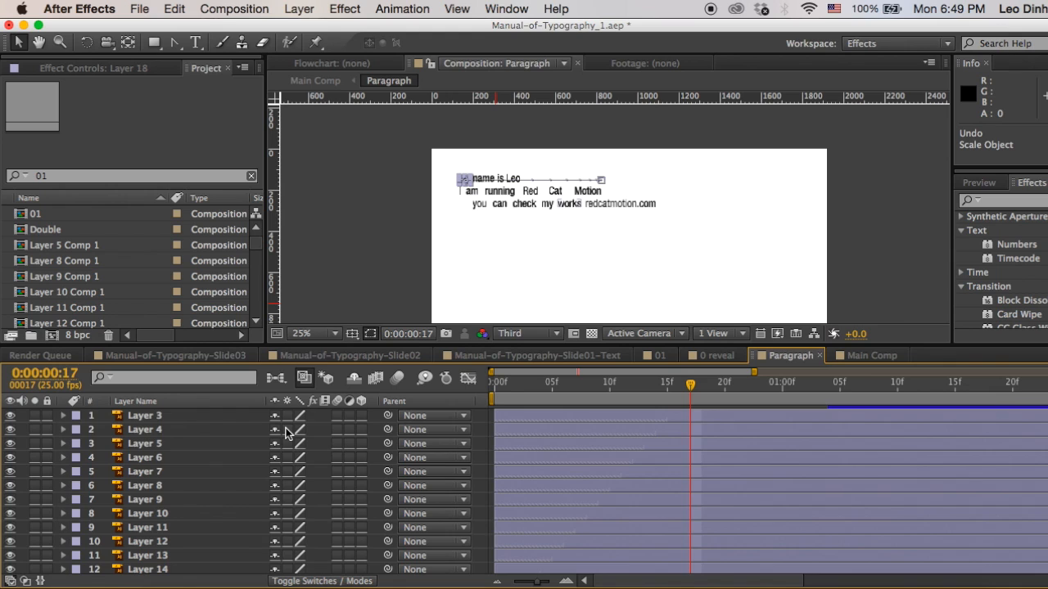
key(super+a)
click(286, 429)
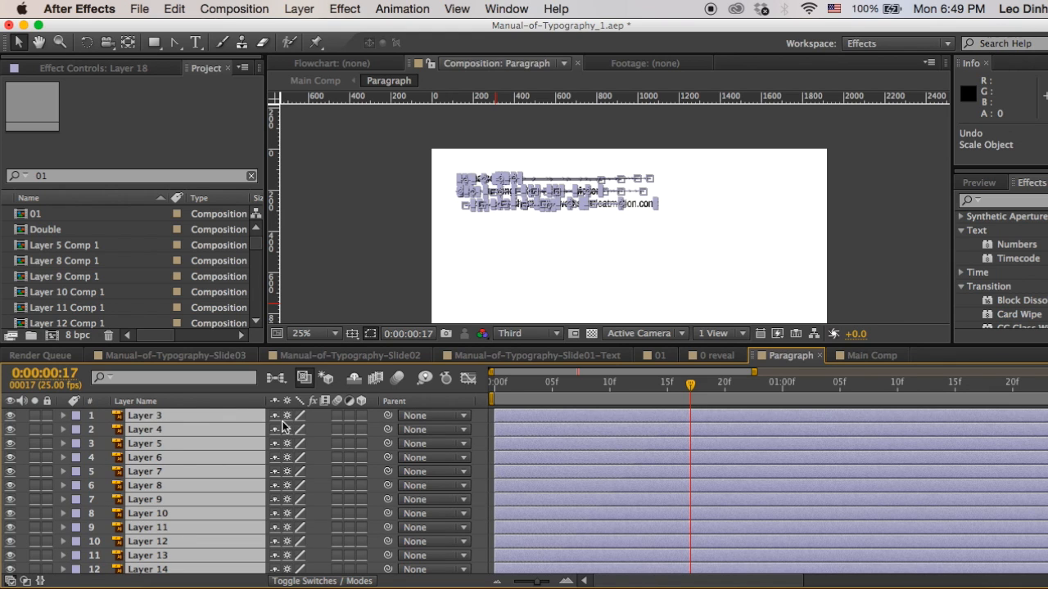
click(361, 416)
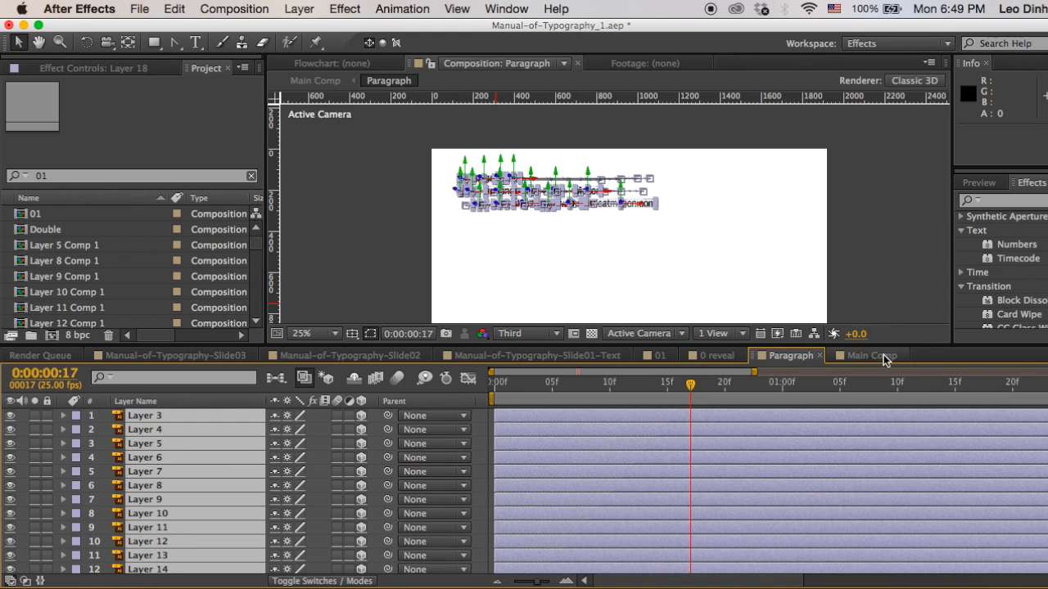
In Main Comp, enable Collapse Transformations for the Paragraph layer and move it well behind 01, near the frame's centre.
click(872, 356)
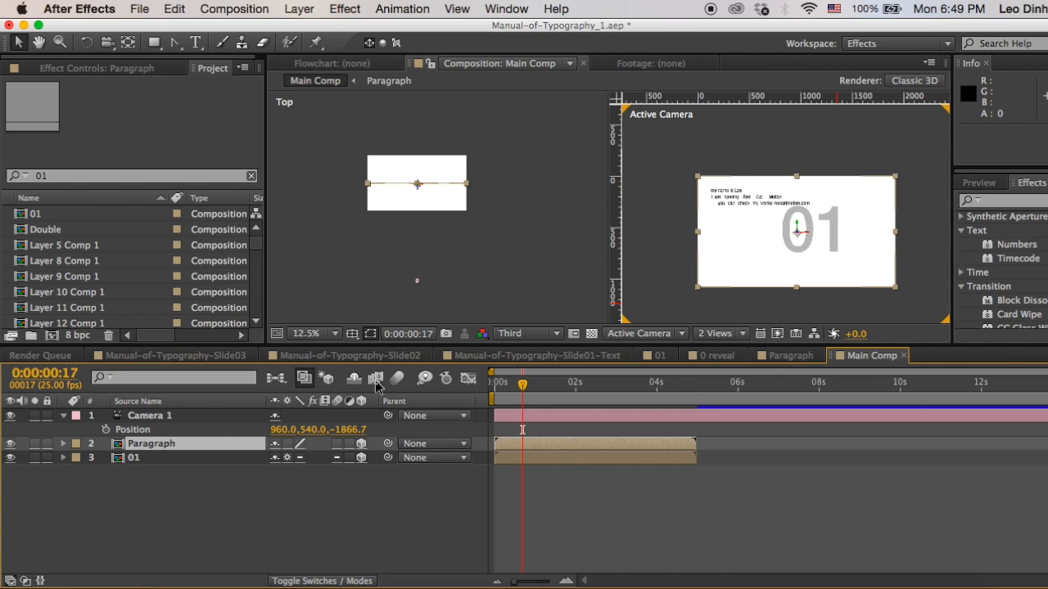
click(287, 444)
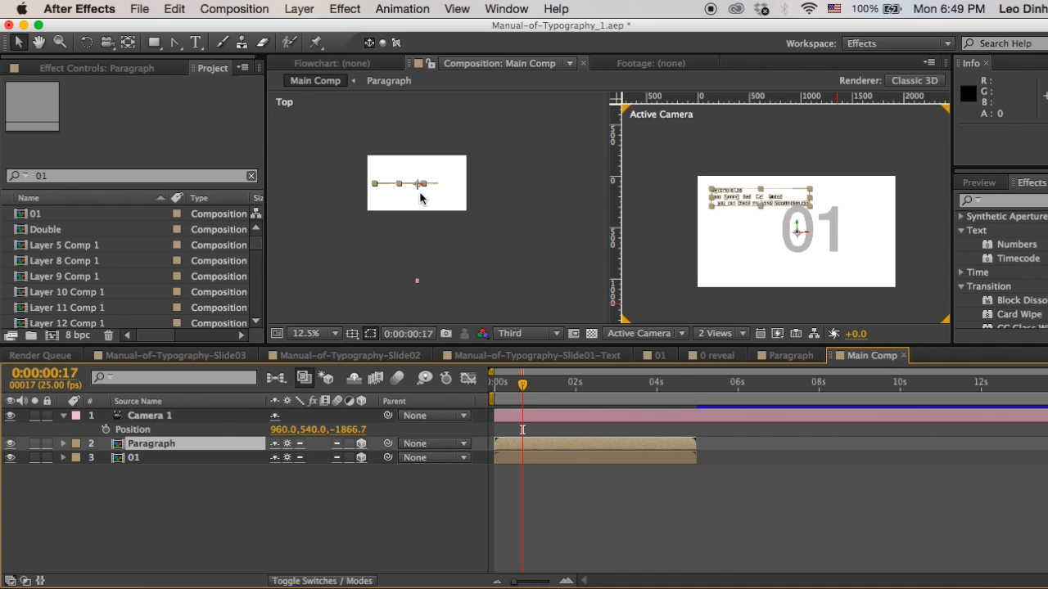
click(448, 219)
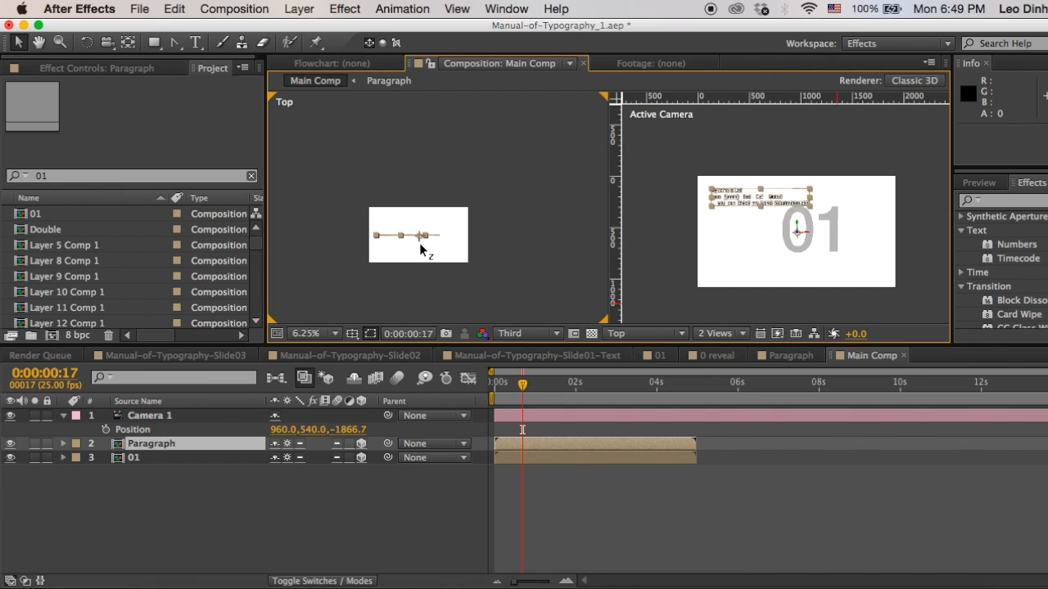
drag(422, 251, 442, 156)
drag(783, 214, 777, 225)
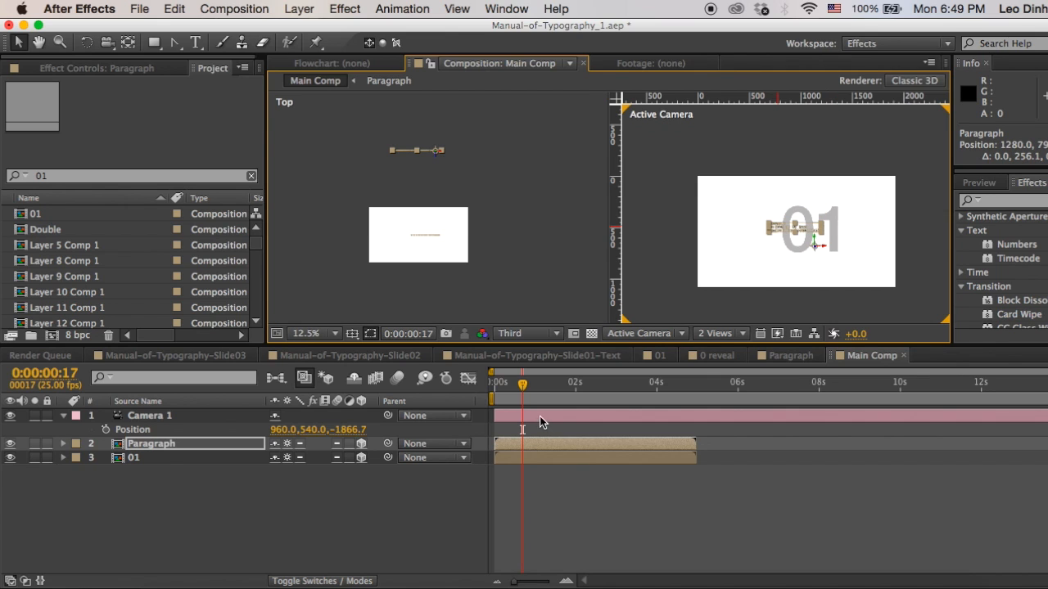
Add a Position keyframe to Camera 1 at 0:00:00:17 and preview from the first frame.
click(539, 416)
click(107, 428)
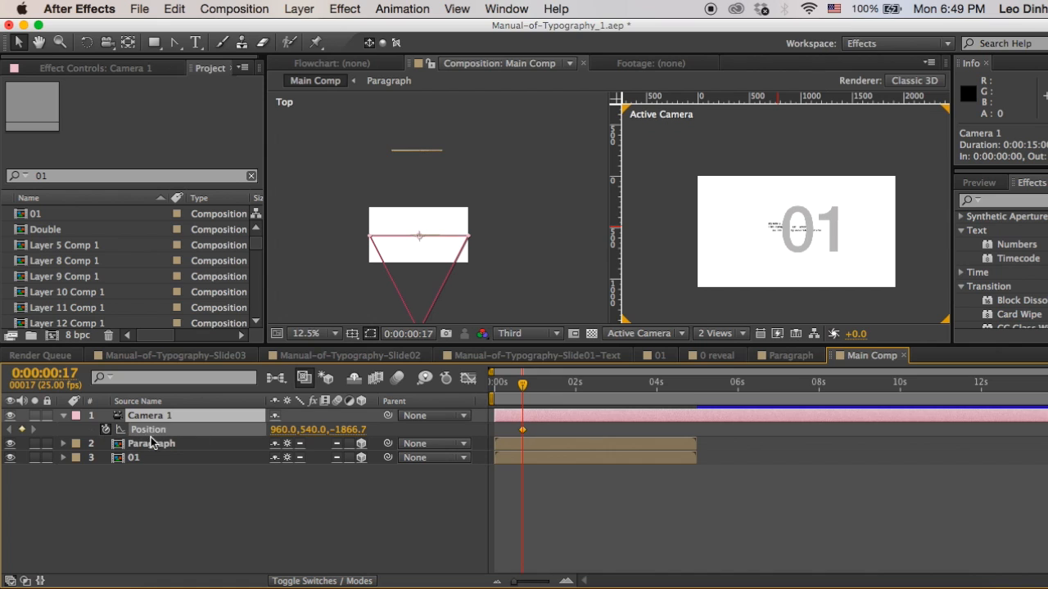
drag(523, 396, 481, 396)
key(space)
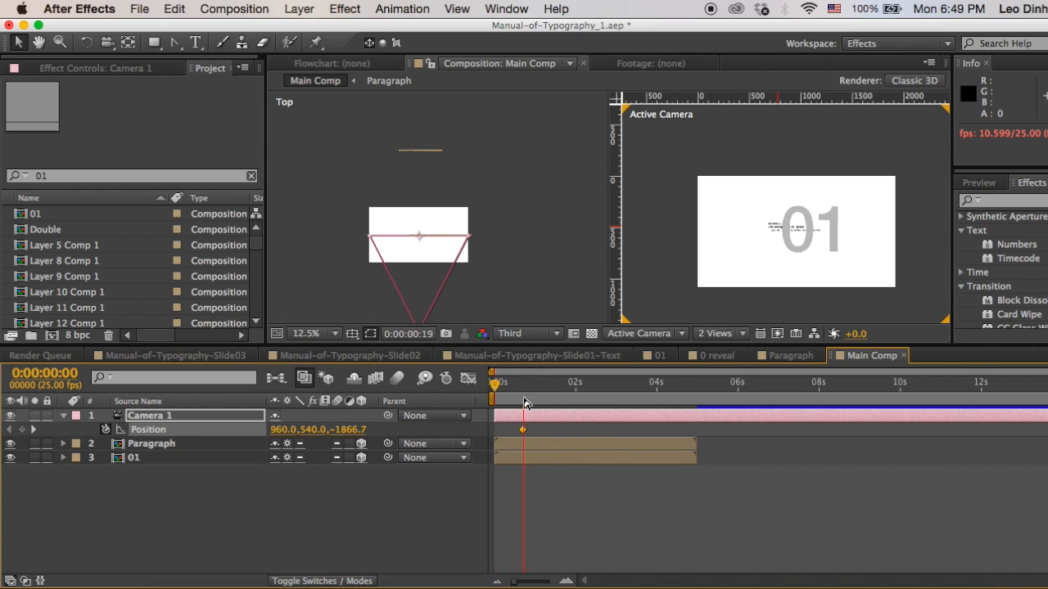
At 0:00:01:10, move Camera 1 forward through the 01 layer to about 101.3 in Z, facing the paragraph text.
drag(533, 395, 554, 395)
key(space)
drag(436, 300, 407, 189)
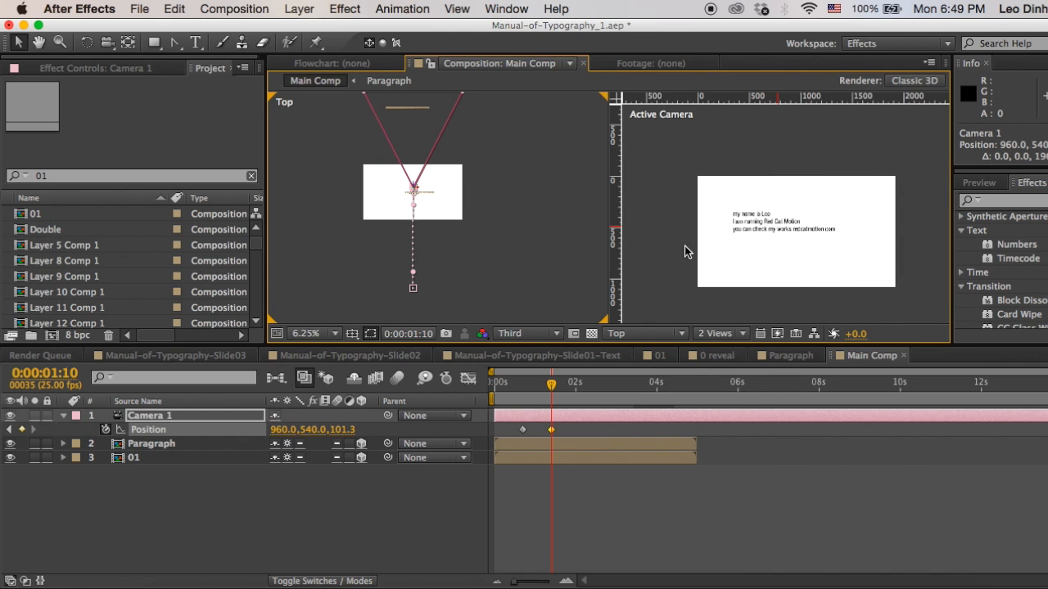
key(period)
key(space)
drag(806, 243, 802, 244)
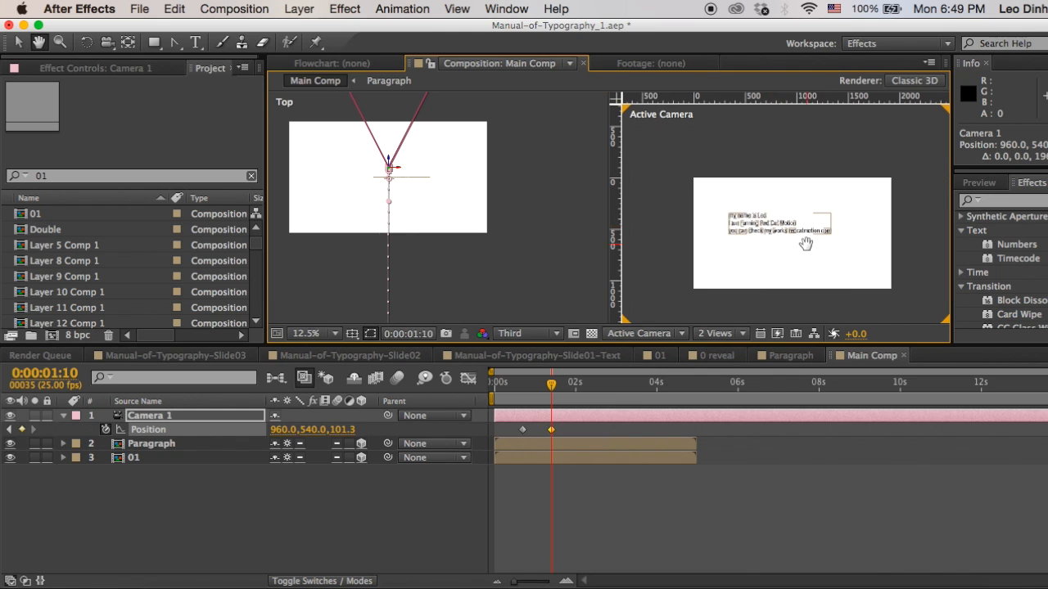
Select the Paragraph layer and preview the camera move from the 0:00:00:17 keyframe.
click(564, 447)
click(523, 385)
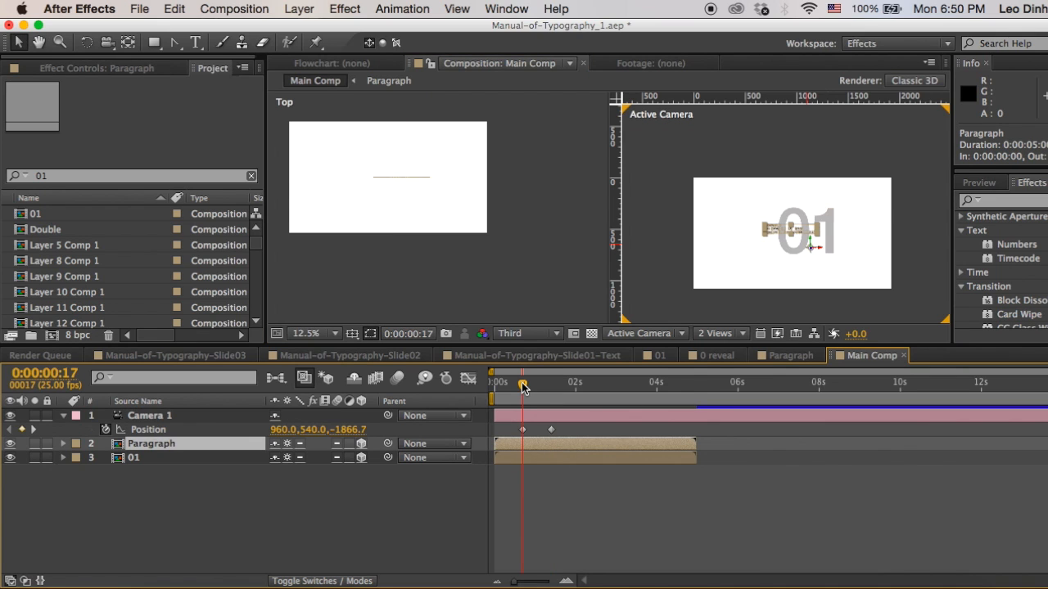
key(space)
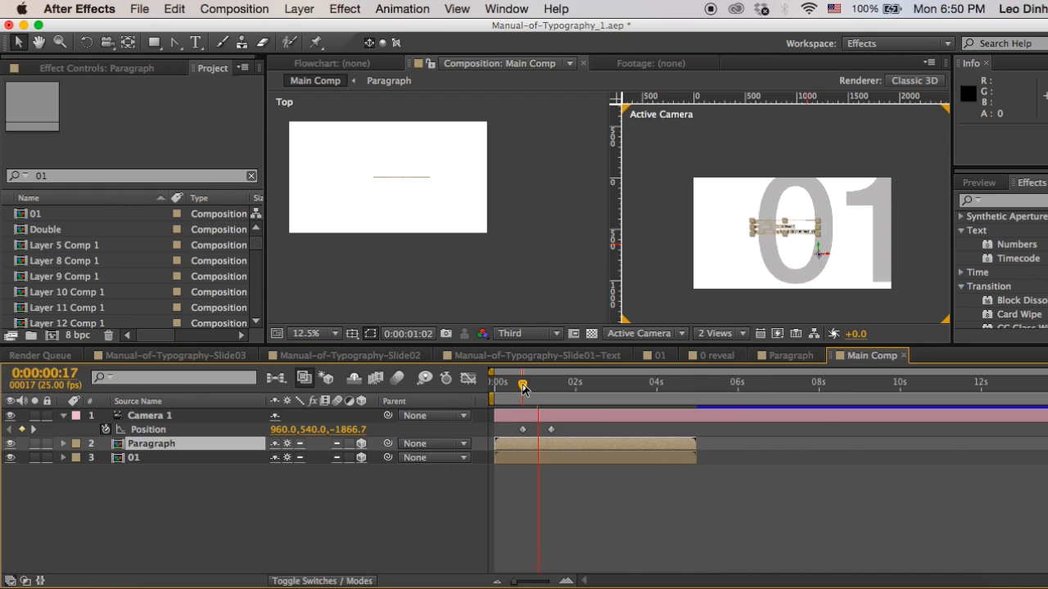
key(space)
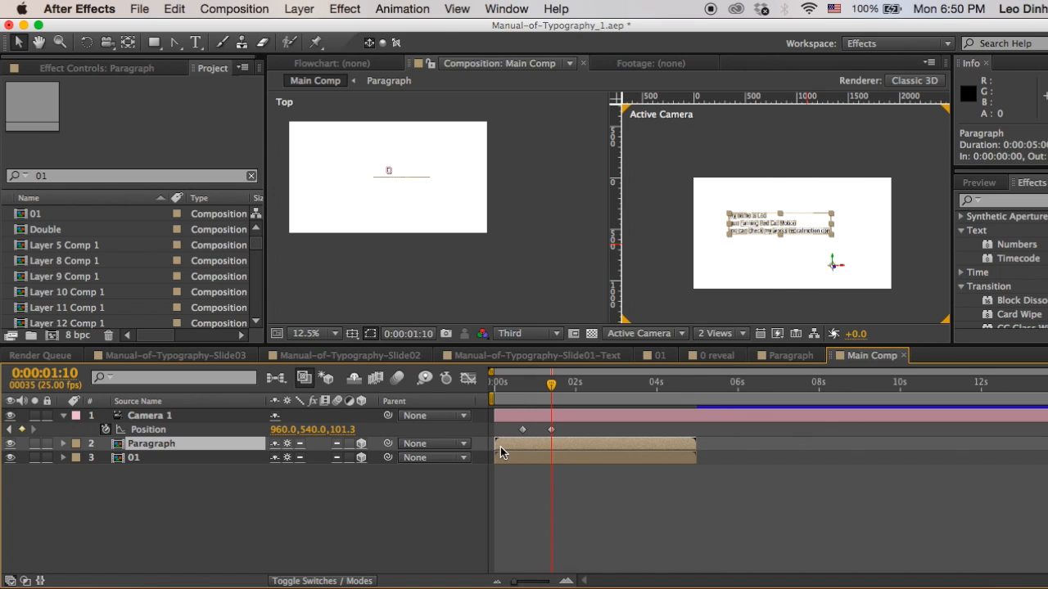
Start the Paragraph layer at 0:00:01:03 and keyframe its Opacity from 0% there to 100% just after Camera 1's last keyframe.
drag(512, 446, 556, 452)
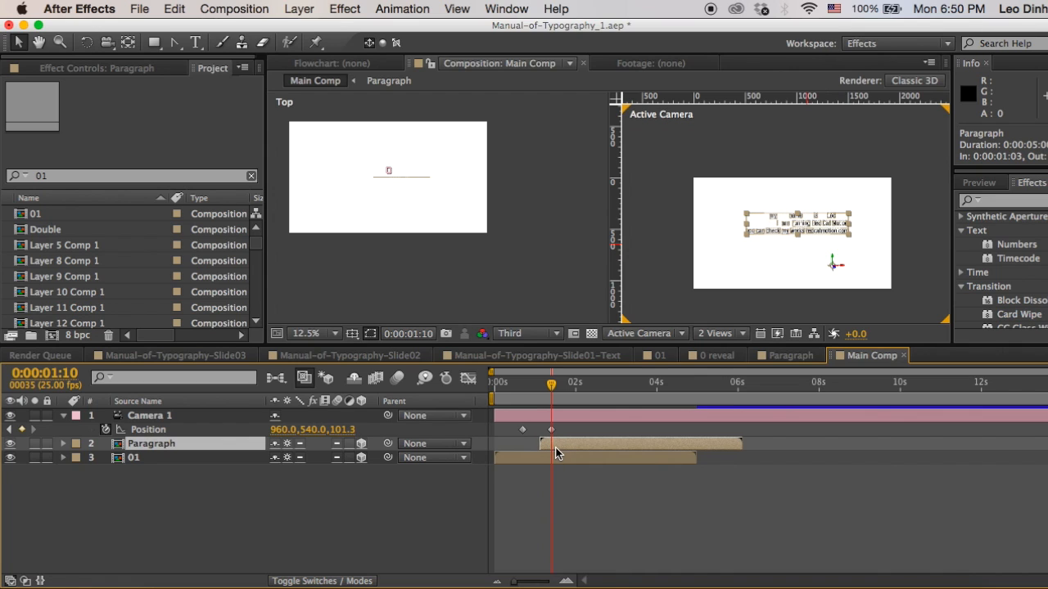
key(t)
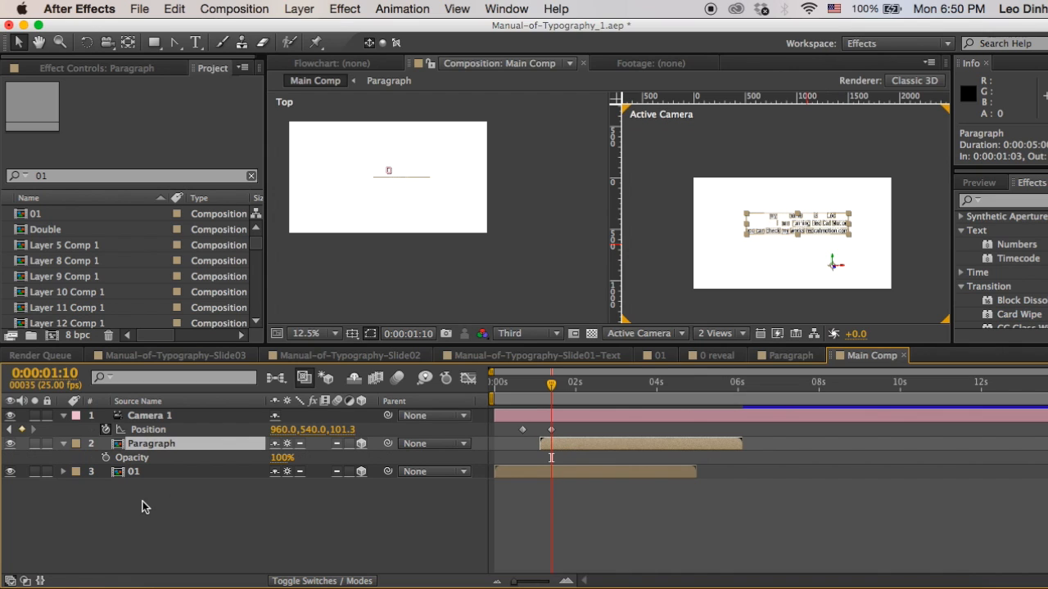
click(105, 459)
click(552, 458)
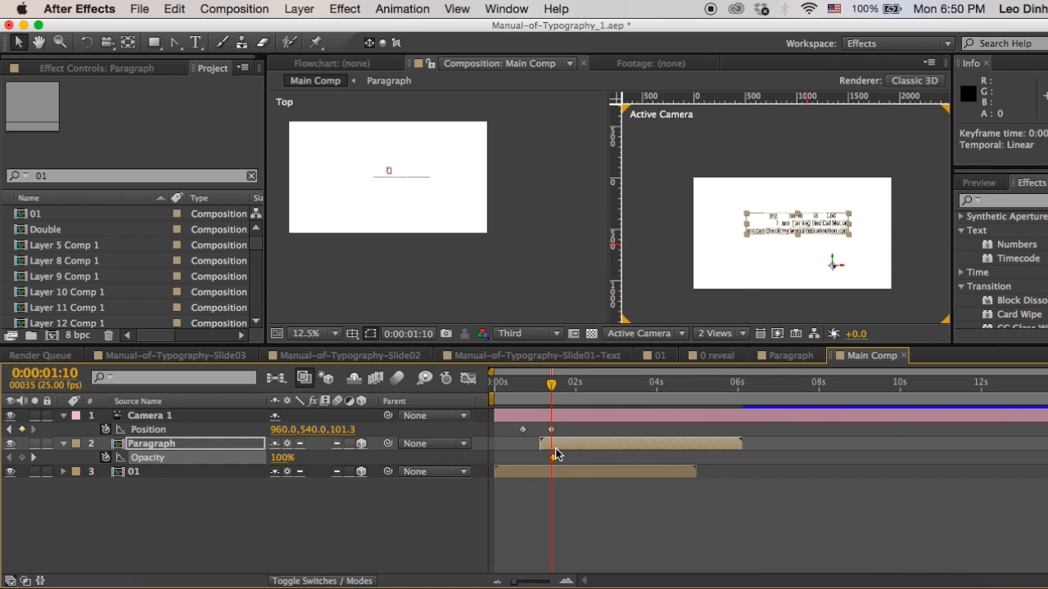
drag(541, 391, 539, 390)
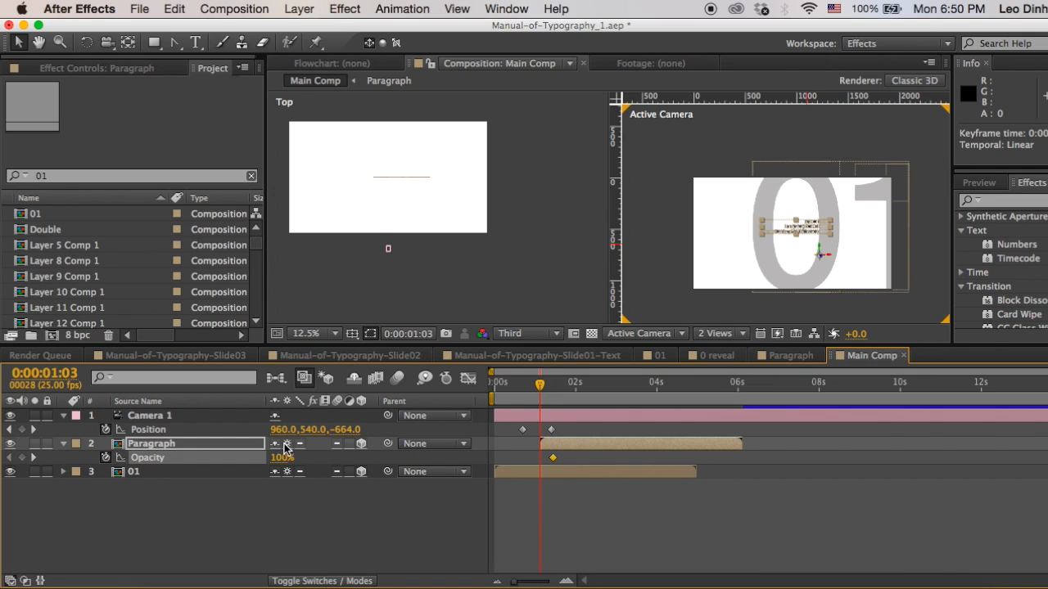
click(276, 458)
text(0)
key(Return)
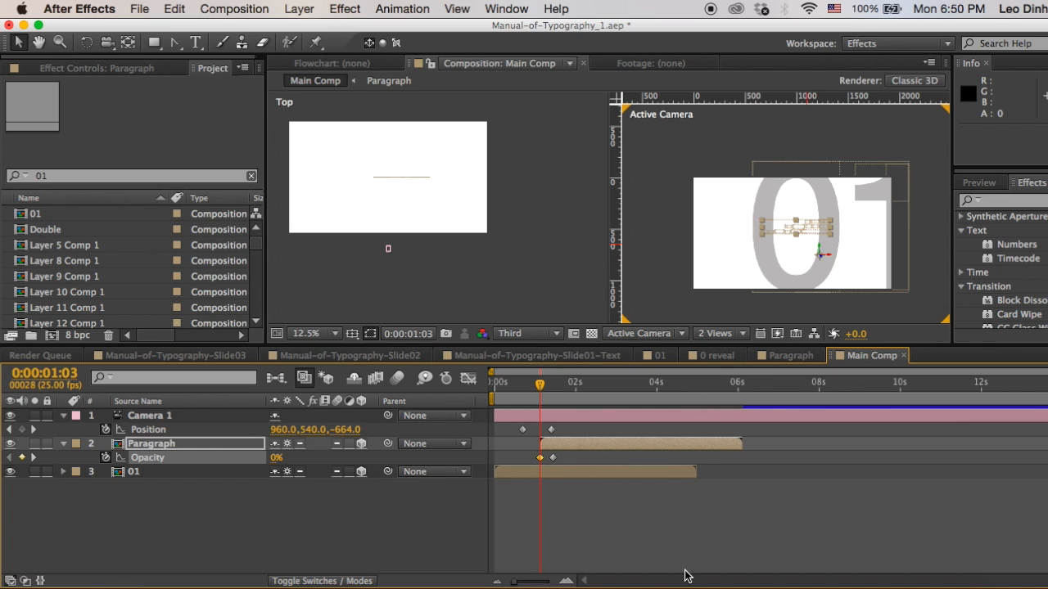
Deselect the layers and preview the paragraph fading in during the camera move.
key(space)
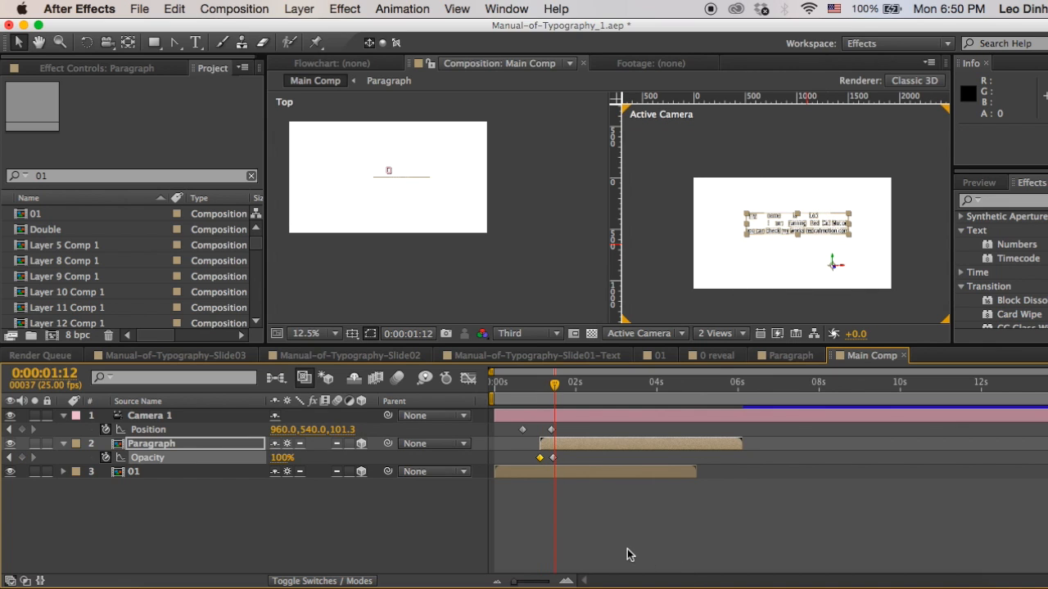
click(628, 550)
key(space)
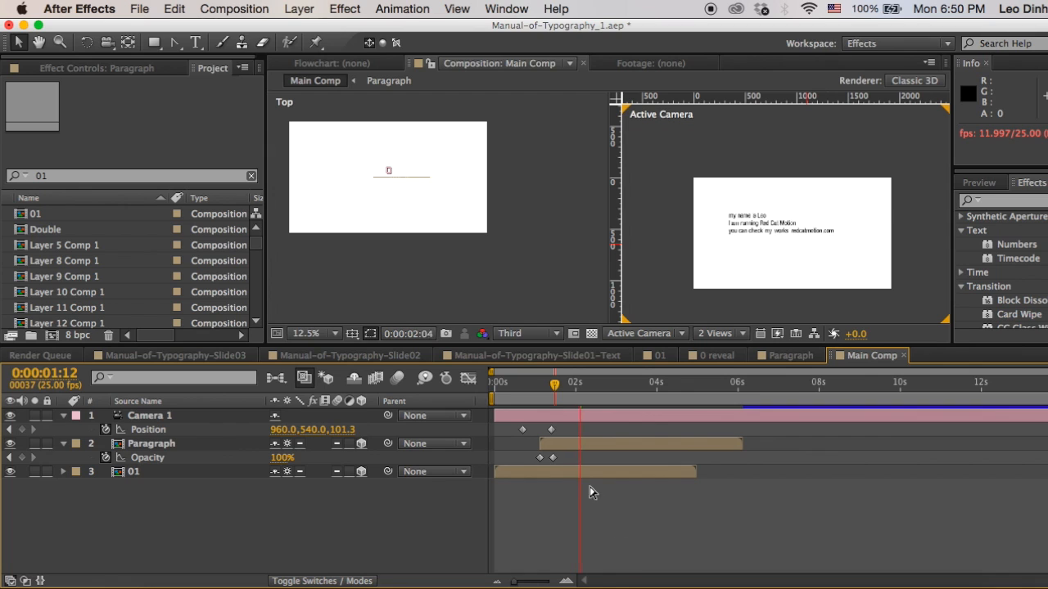
Apply Easy Ease to the Paragraph layer's Opacity keyframes and Camera 1's Position keyframes.
click(534, 385)
drag(533, 385, 575, 462)
key(F9)
drag(573, 421, 501, 438)
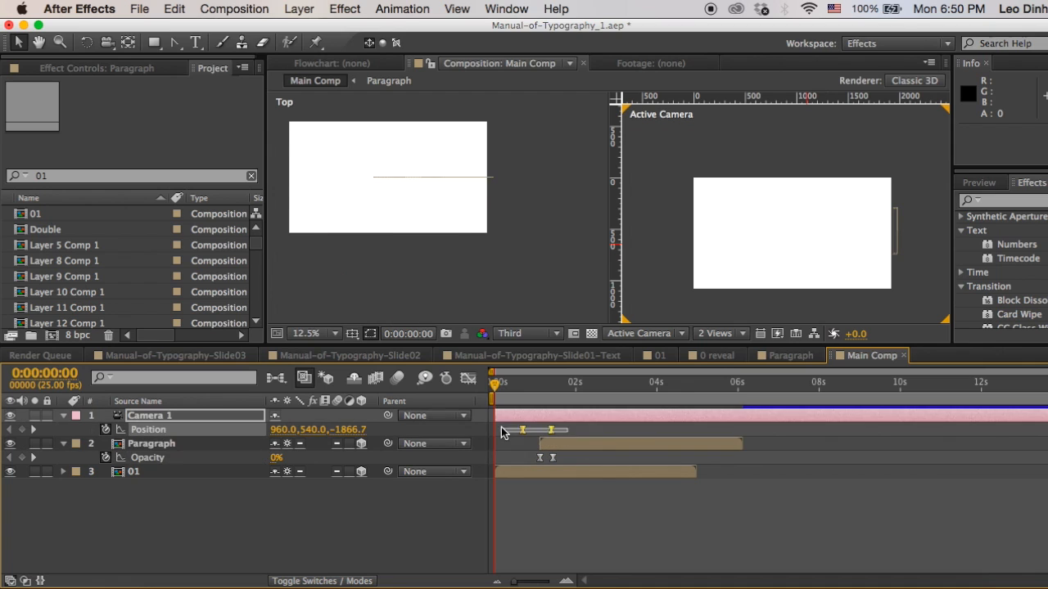
In the speed graph, lengthen the ease handles of Camera 1's two Position keyframes for a sharper peak mid-move.
click(468, 378)
drag(510, 520, 576, 557)
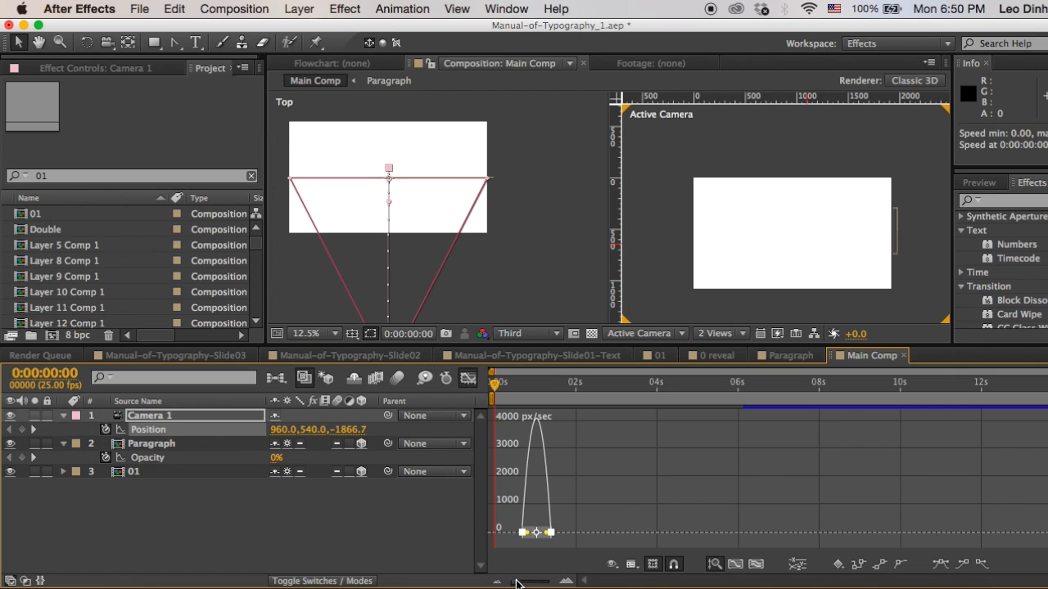
drag(516, 583, 541, 583)
drag(618, 534, 686, 534)
key(ctrl+z)
key(ctrl+z)
key(ctrl+z)
drag(689, 536, 682, 534)
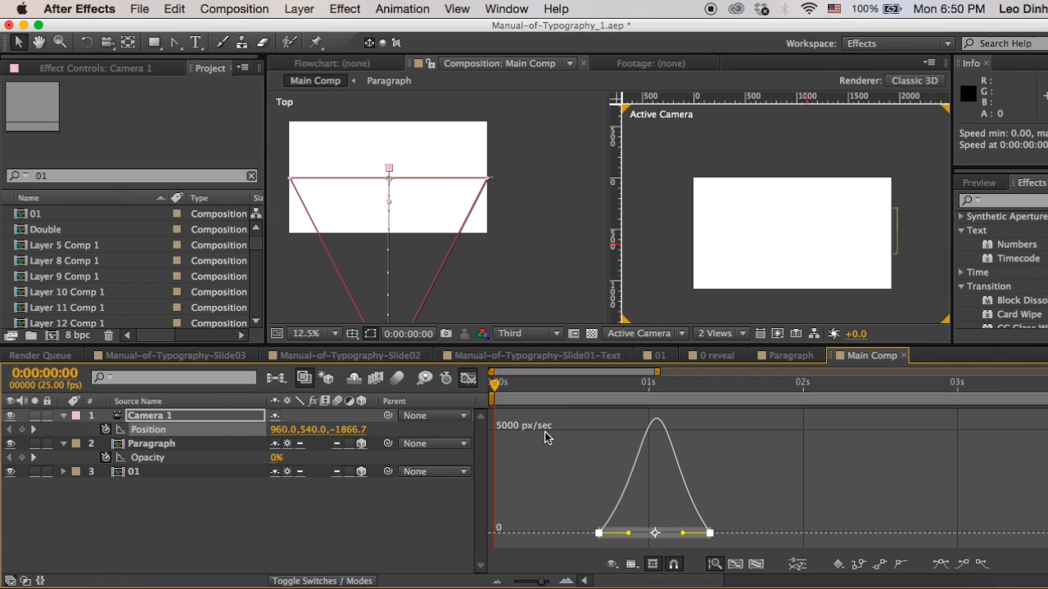
Return to the layer bar view and preview the eased camera move from 0:00:00:08.
click(467, 378)
click(544, 390)
click(587, 540)
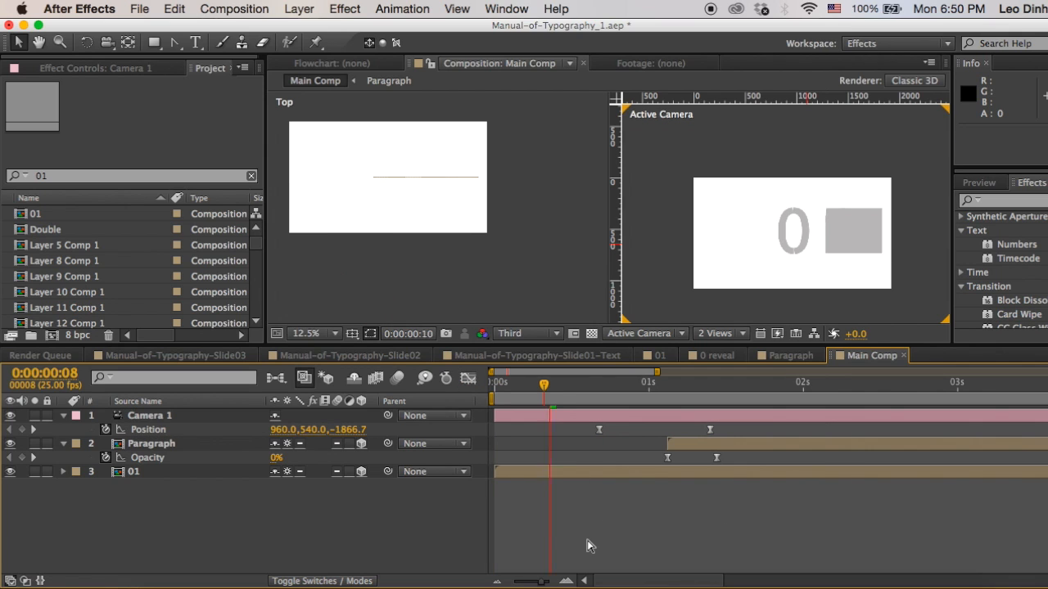
key(space)
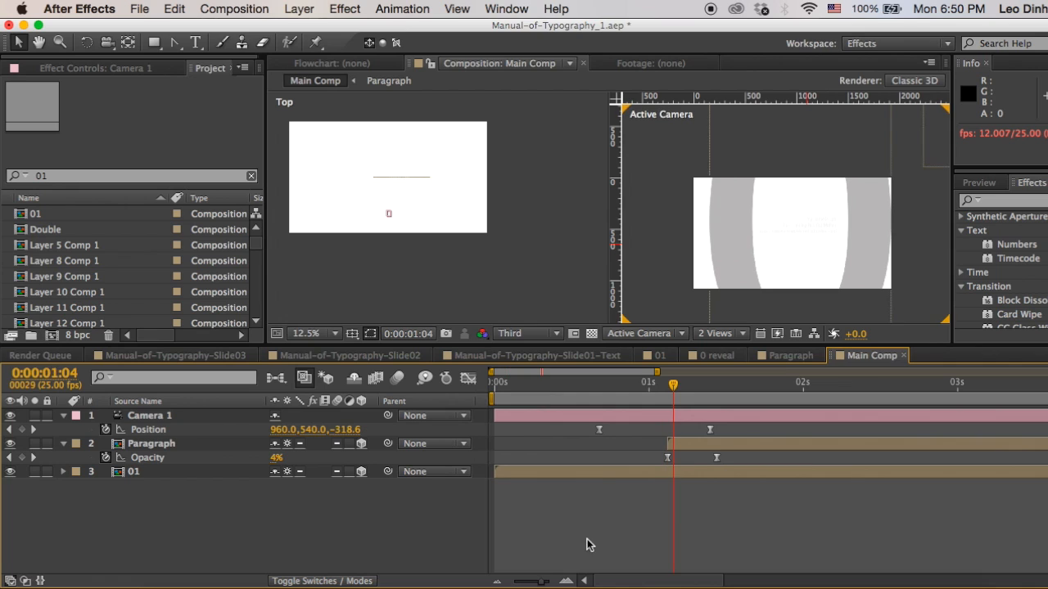
In Camera 1's settings, enable Depth of Field and set the Aperture to 15 mm.
click(190, 448)
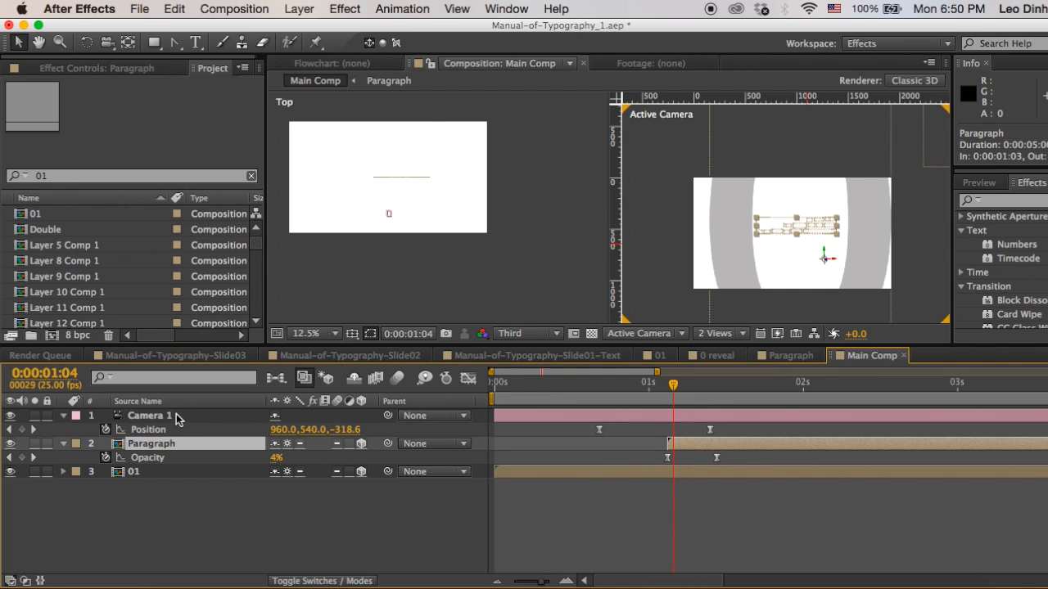
click(176, 418)
click(299, 10)
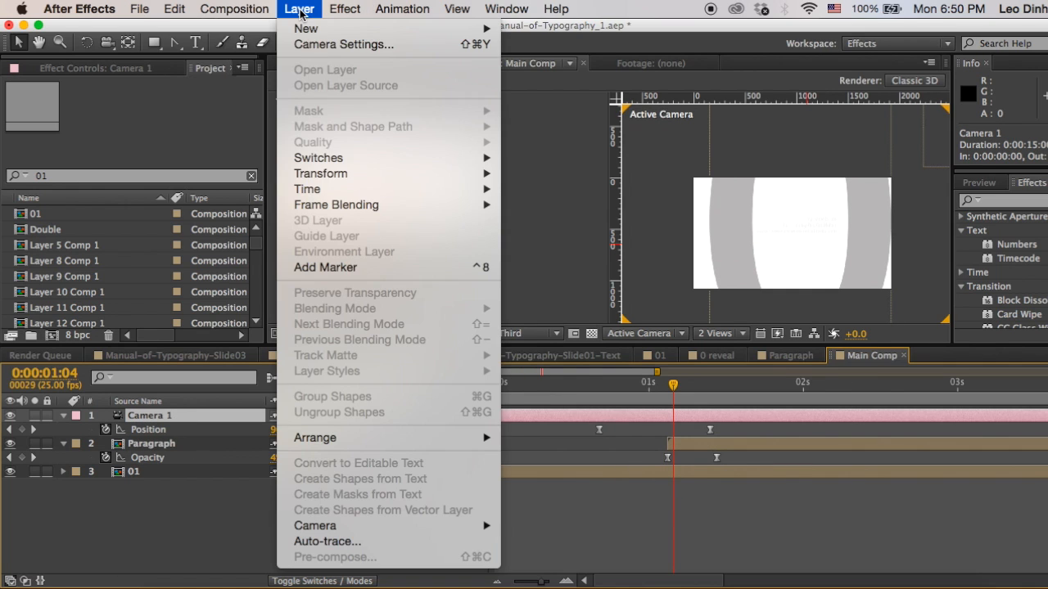
click(313, 43)
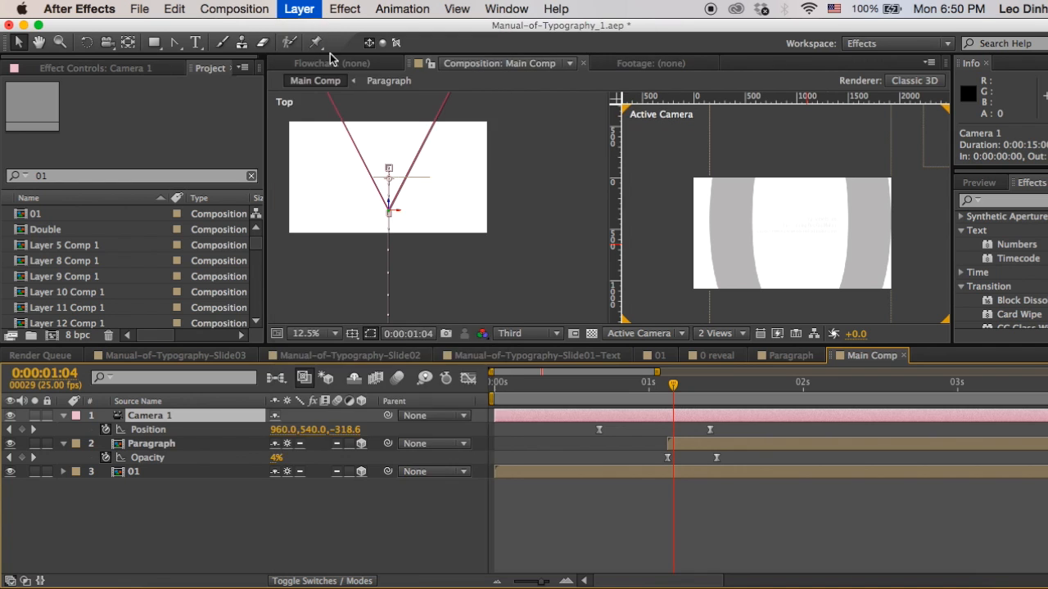
click(359, 272)
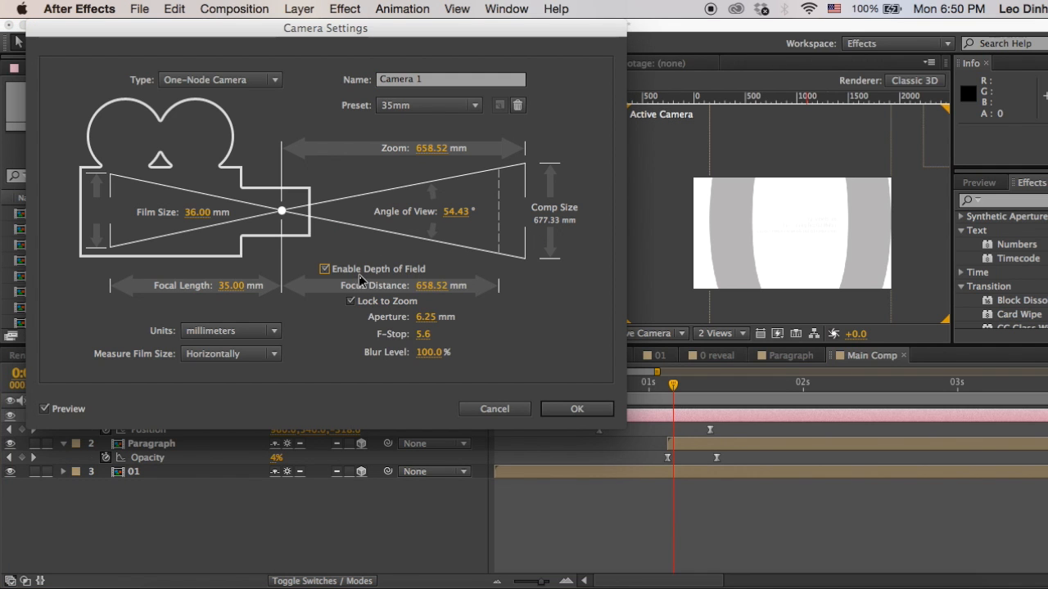
click(425, 317)
text(15)
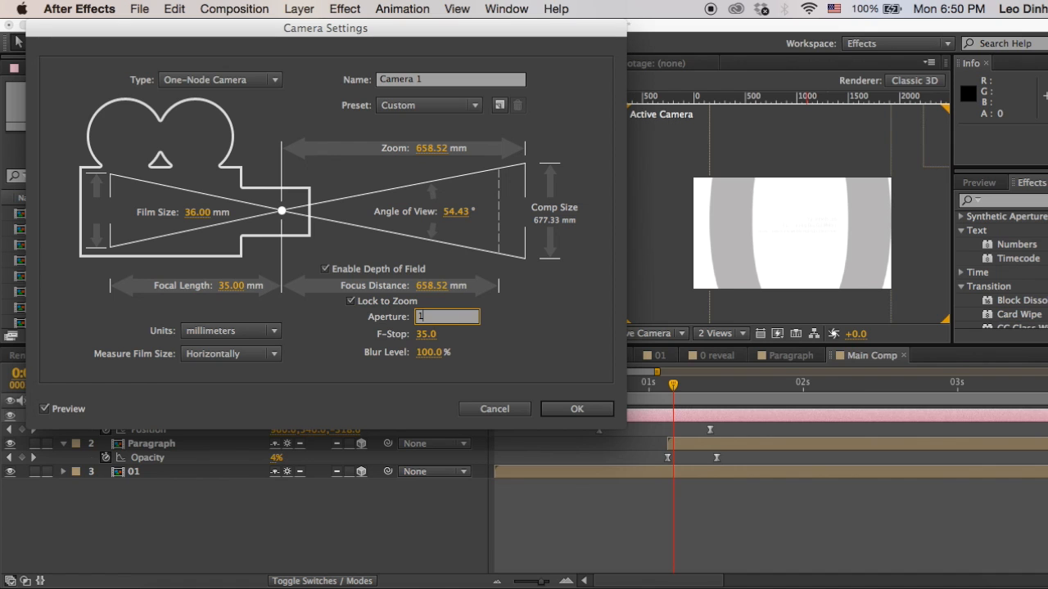
click(577, 409)
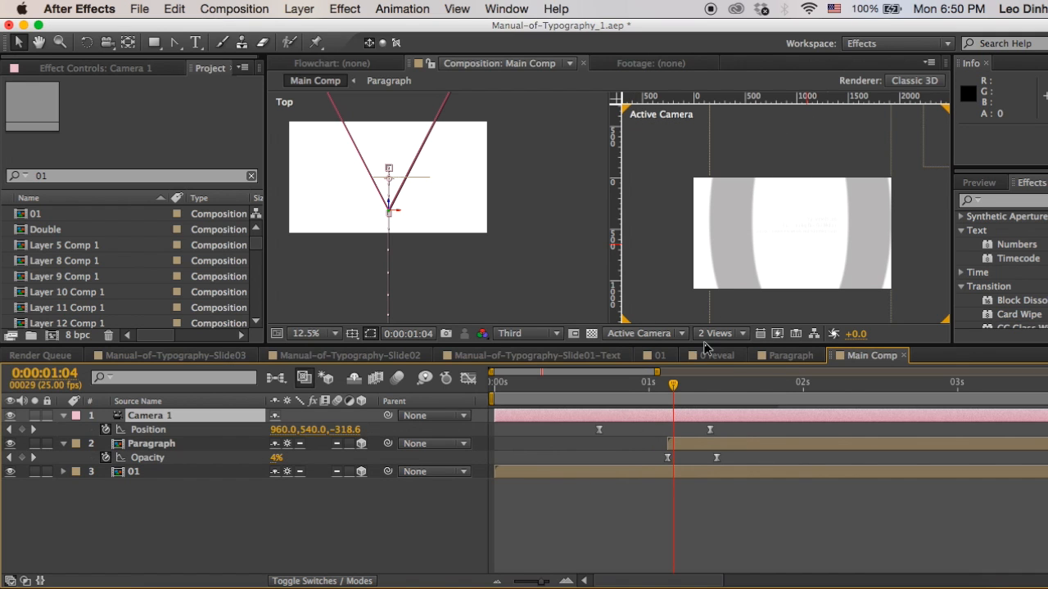
Examine the camera's pass towards the 01 layer between 0:00:00:24 and 0:00:01:03 with depth of field enabled.
drag(683, 392, 655, 412)
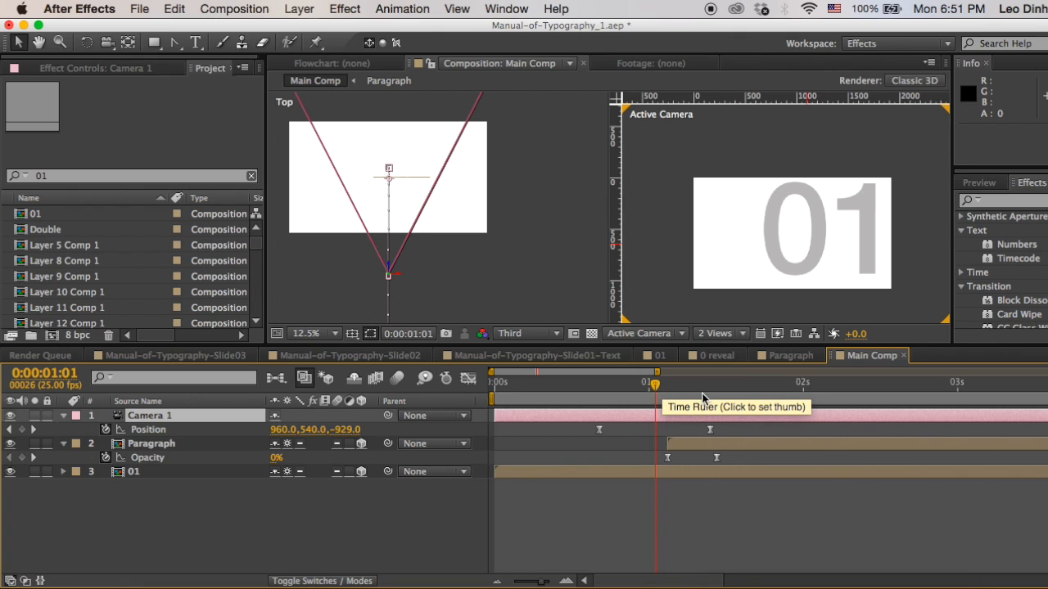
click(666, 391)
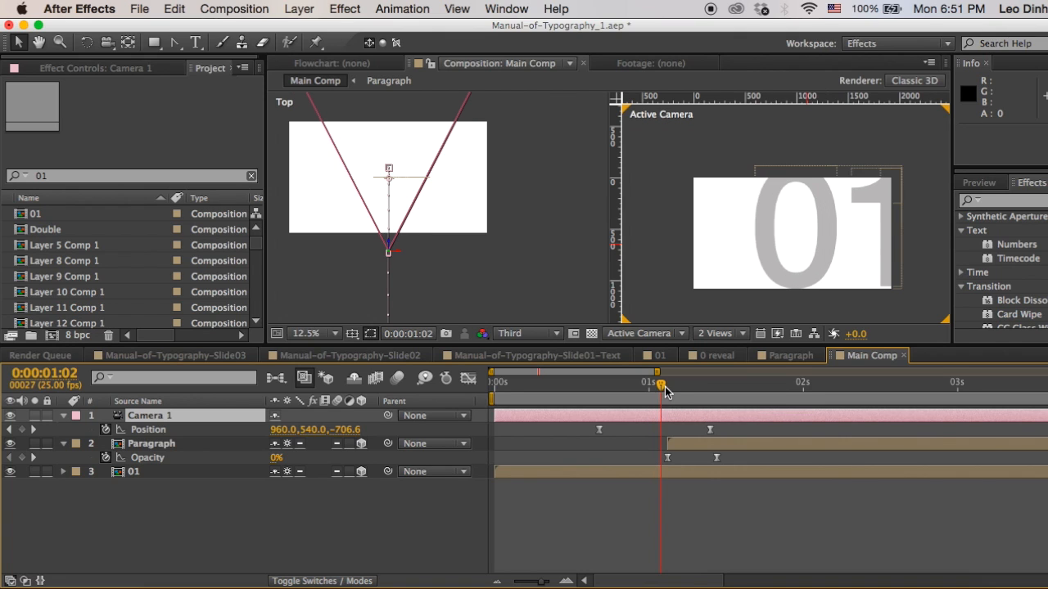
click(667, 392)
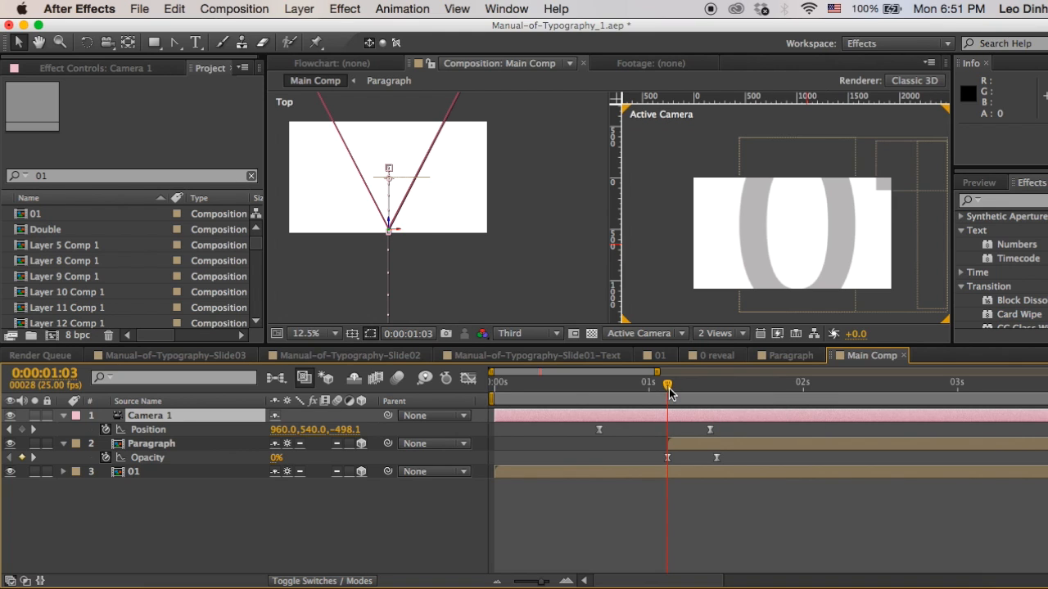
drag(668, 386, 645, 398)
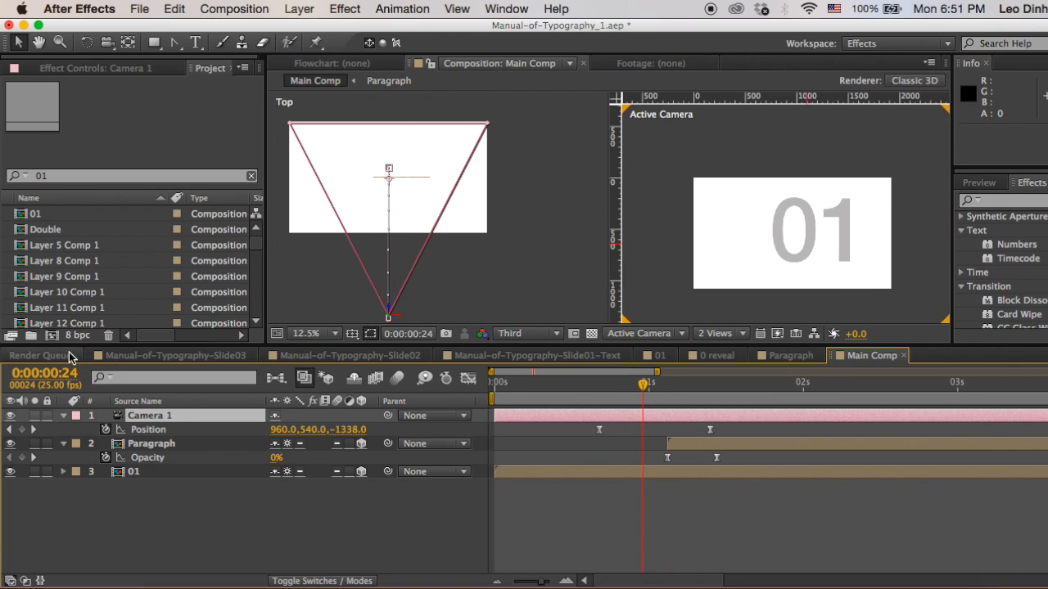
Open the Manual-of-Typography-Slide02 composition and view the Use One Font paragraph at 0:00:22:09.
click(483, 360)
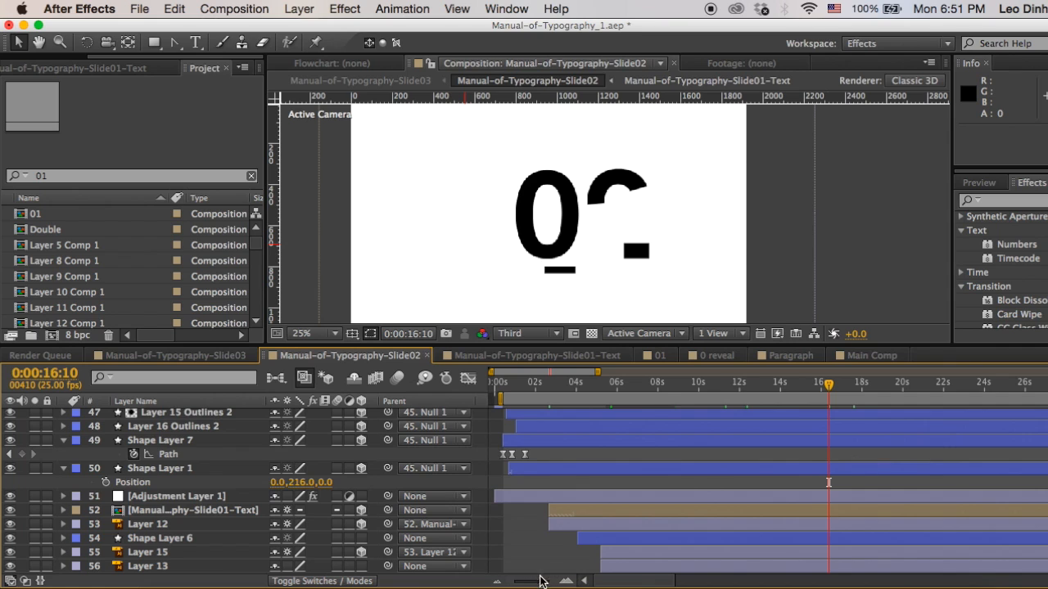
drag(540, 581, 537, 582)
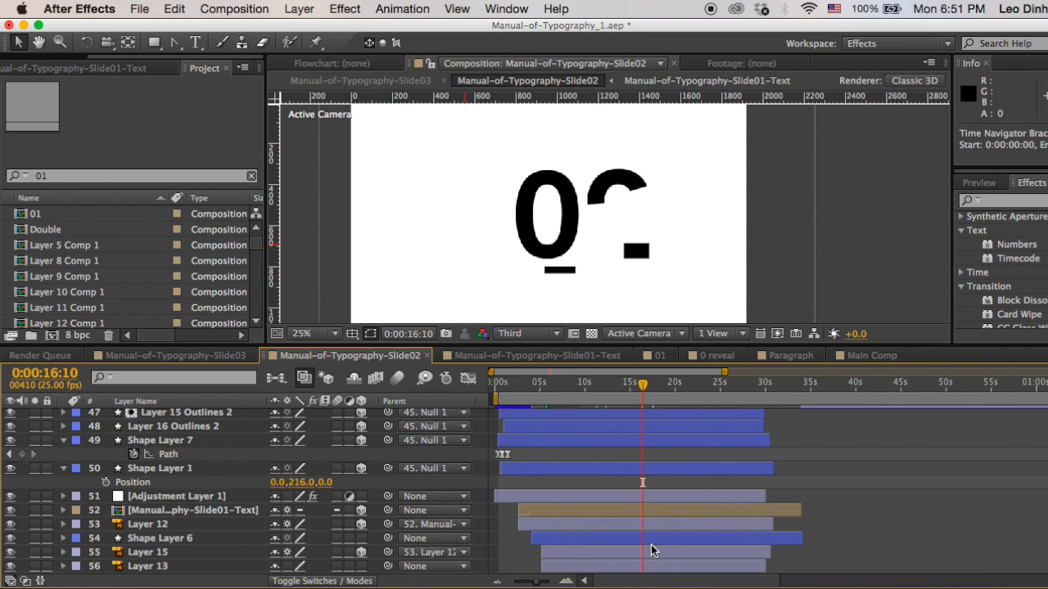
scroll(653, 550, up, 2)
scroll(791, 471, up, 9)
drag(644, 384, 698, 397)
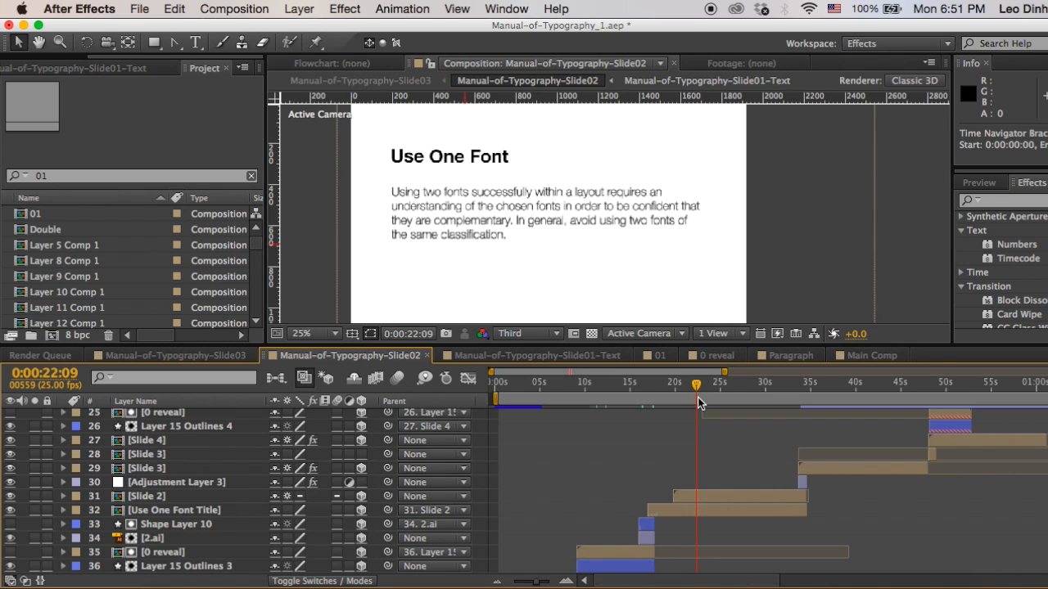